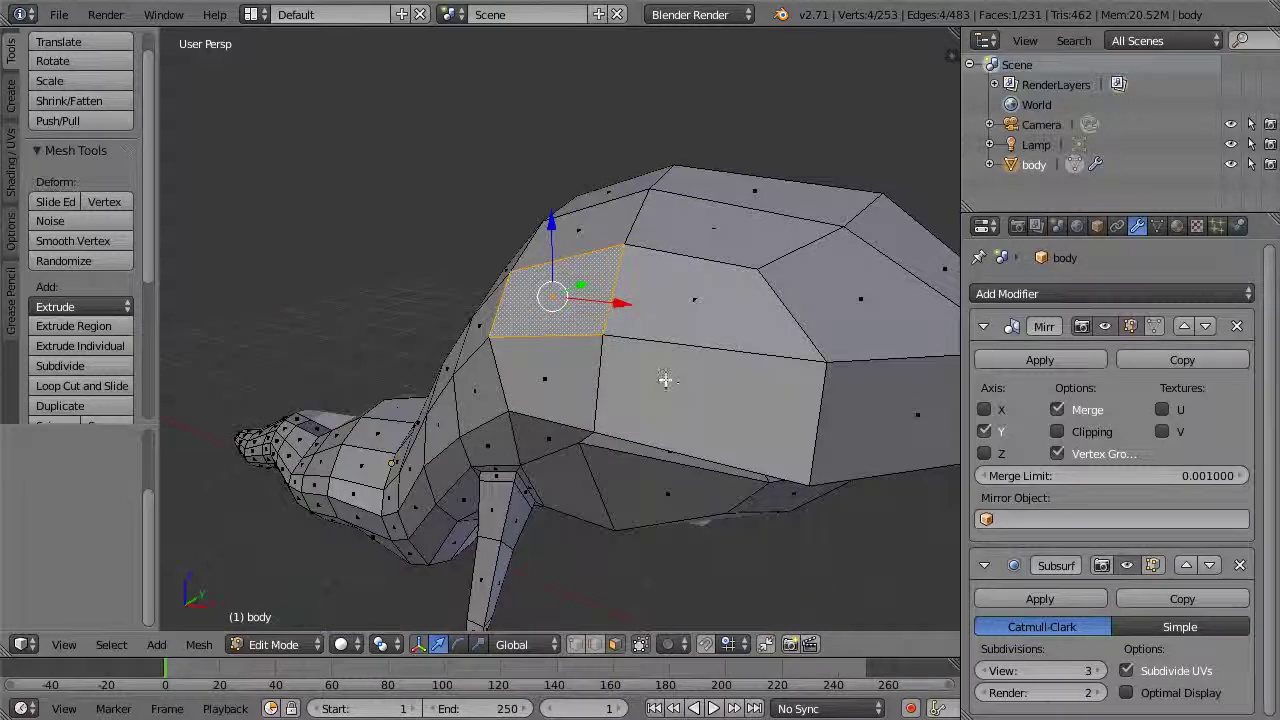
Inset the selected face on the side of the body by about 0.075
key("i")
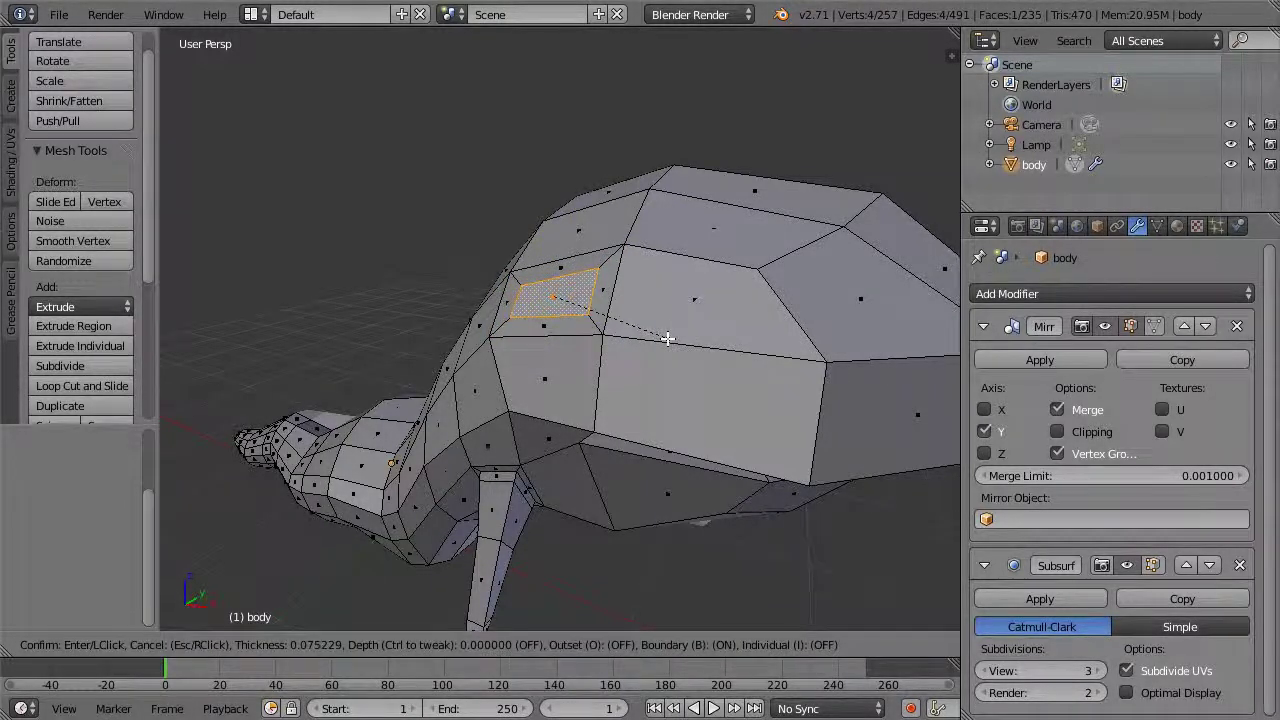
left_click(667, 339)
middle_click_drag(667, 339, 592, 424)
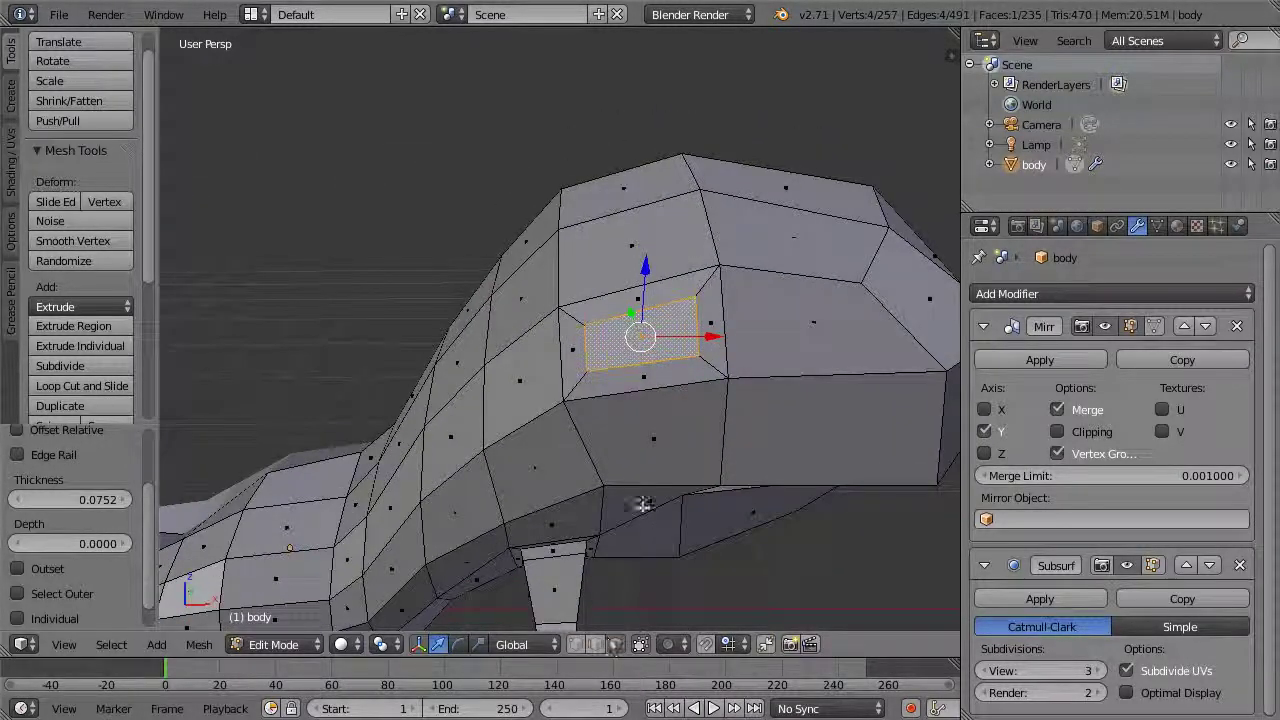
Scale the inset face to about 0.7 along X and rotate it slightly to angle the limb's base
left_click(478, 644)
left_click_drag(713, 337, 690, 338)
middle_click_drag(690, 338, 723, 234)
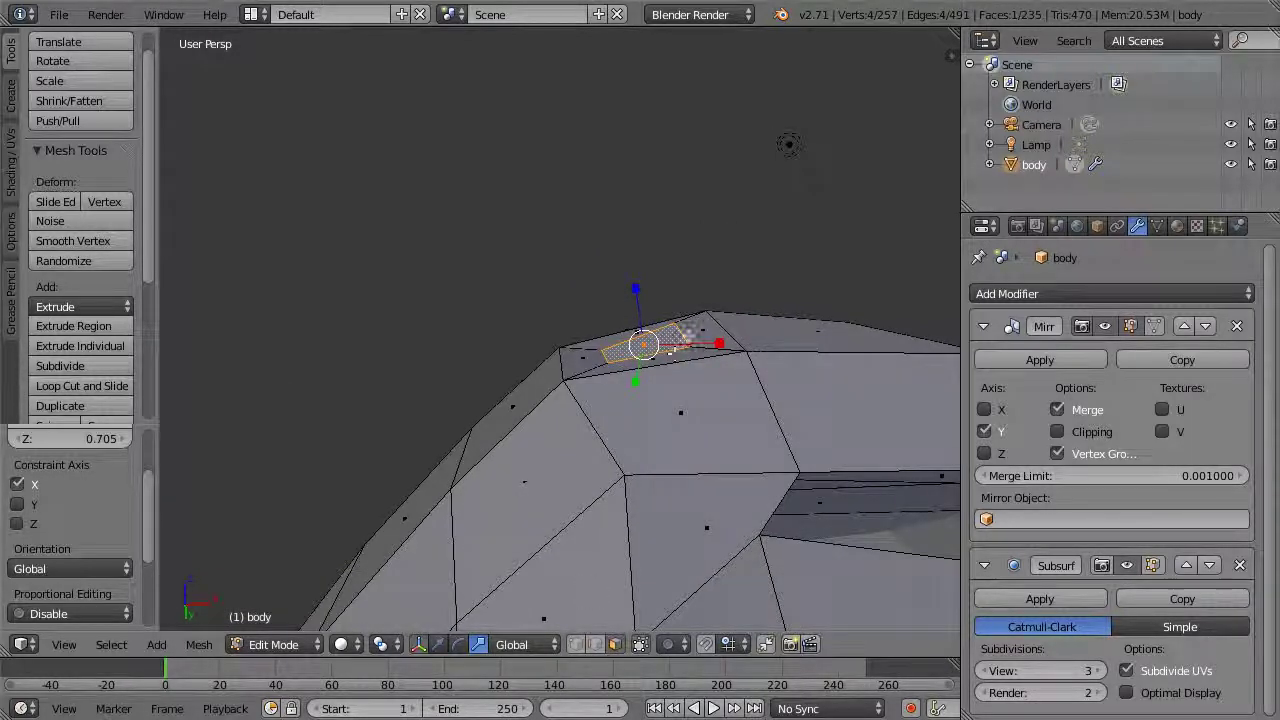
left_click(458, 644)
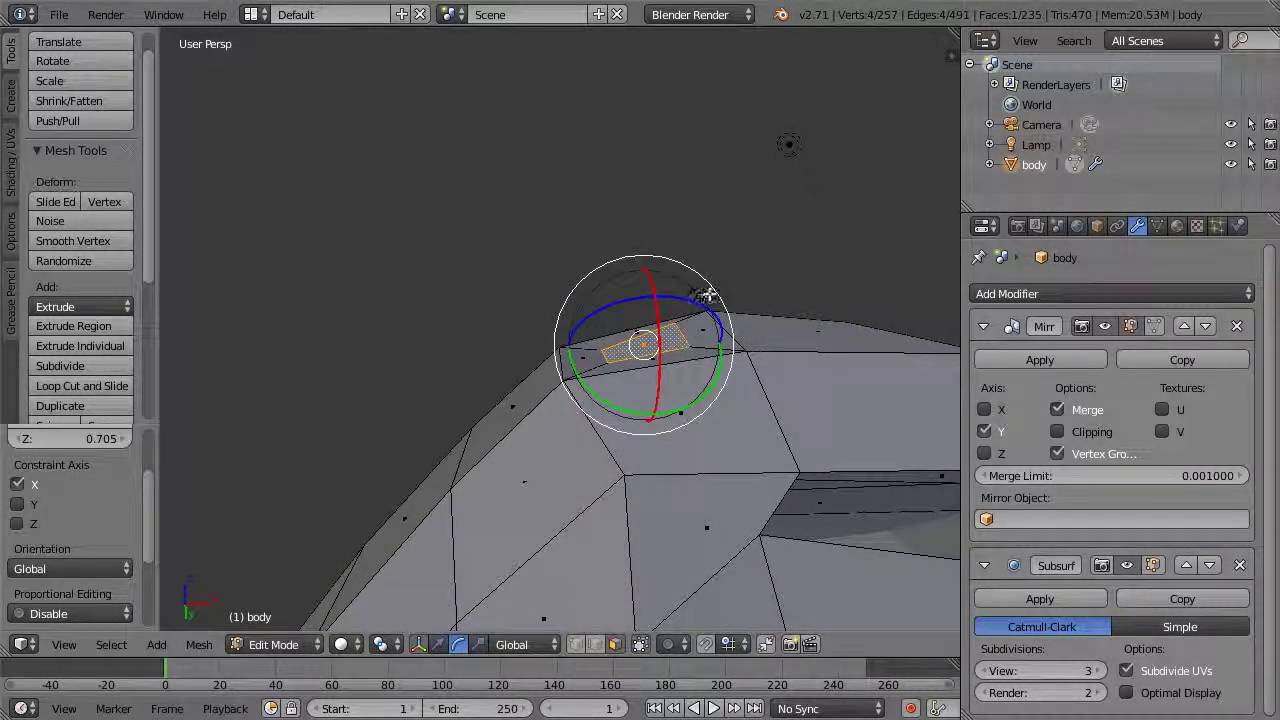
left_click_drag(714, 289, 717, 291)
middle_click_drag(775, 325, 725, 406)
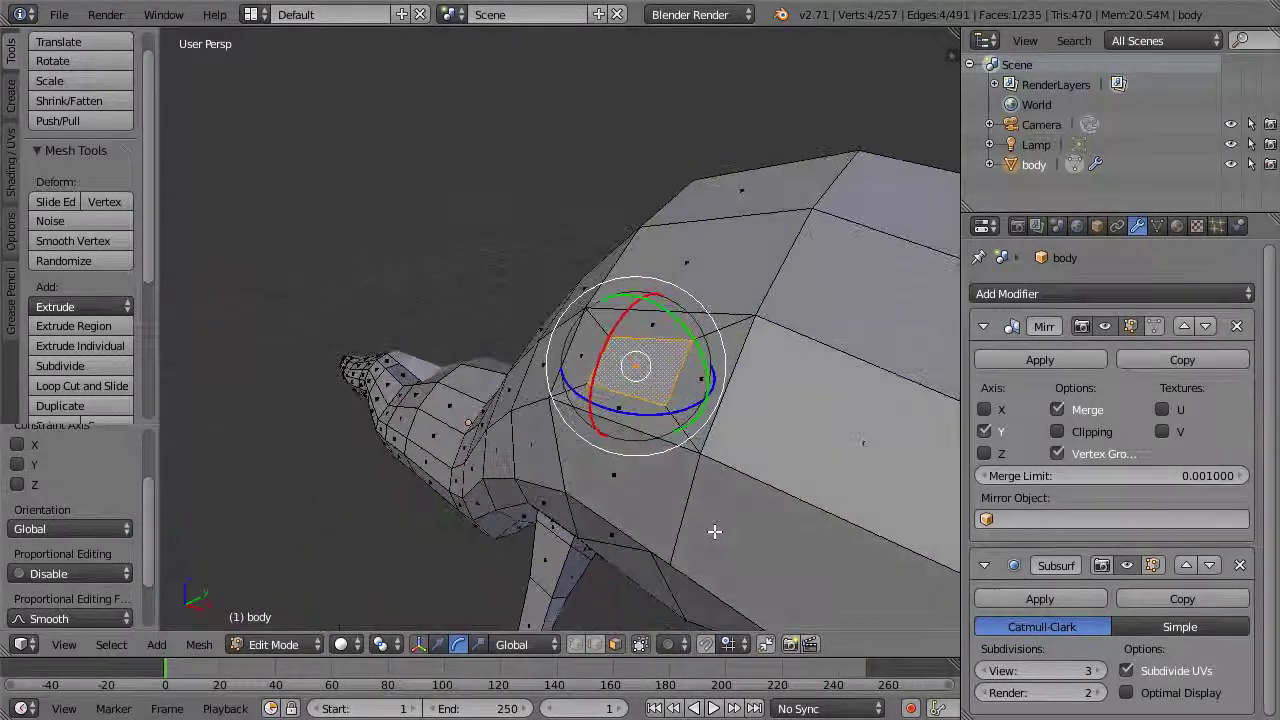
Extrude the inset face about 0.7 outward along its normal to start a limb
key("e")
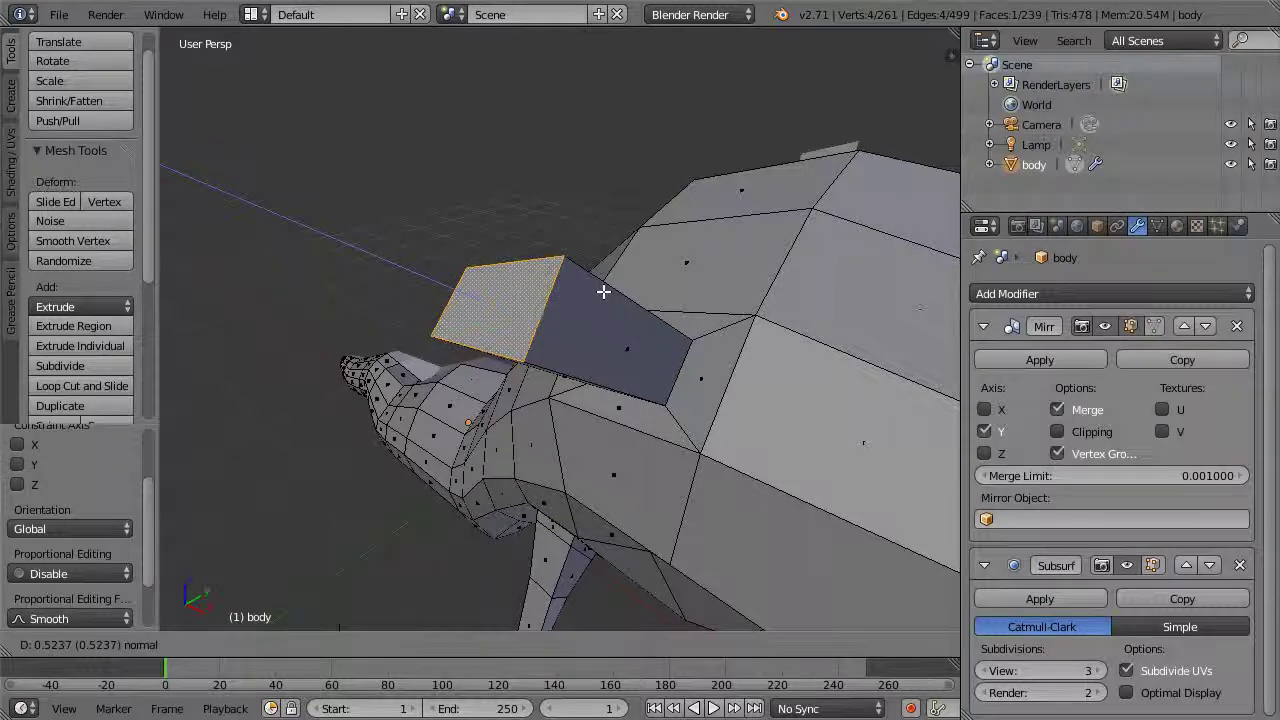
left_click(491, 277)
middle_click_drag(491, 277, 726, 389)
scroll(566, 321, "down", 5)
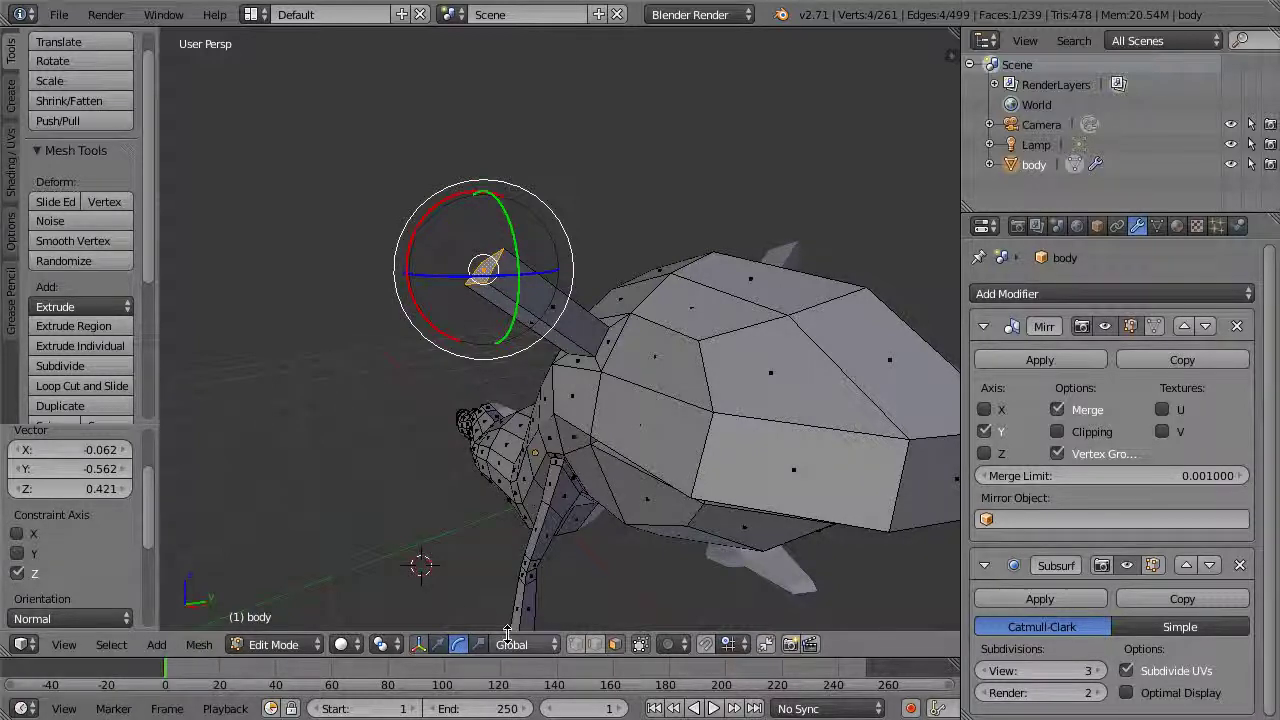
Lower the limb's end face so the limb extends sideways from the body
key("g")
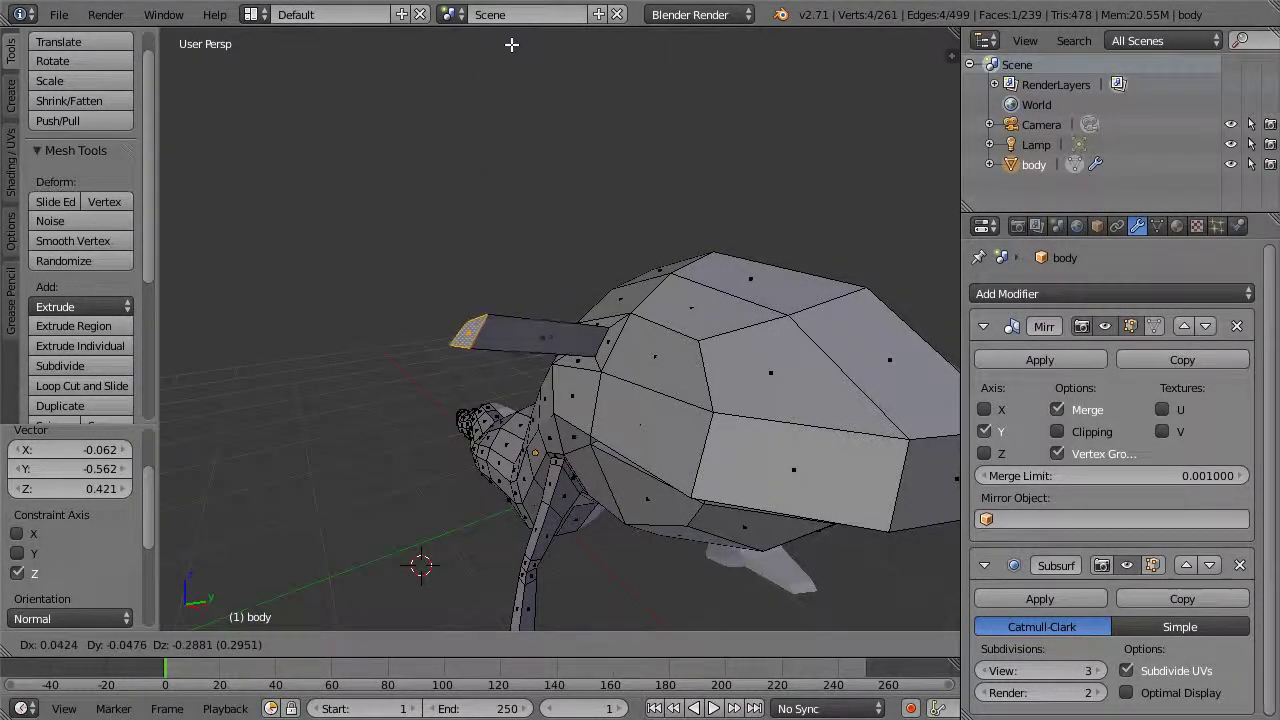
left_click(495, 57)
middle_click_drag(495, 57, 690, 225)
Rotate the limb's end face around the Z and X axes to straighten it
left_click_drag(447, 430, 484, 432)
middle_click_drag(481, 435, 453, 430)
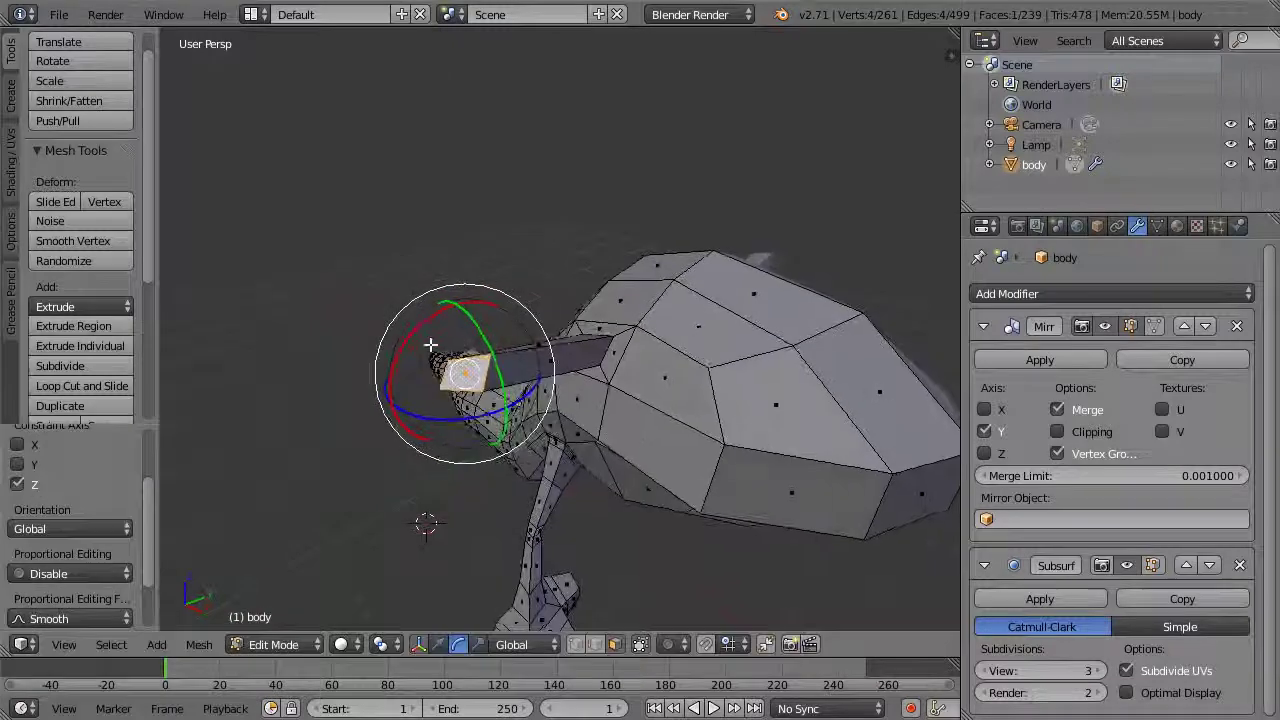
left_click_drag(408, 344, 405, 350)
key("x")
left_click(404, 350)
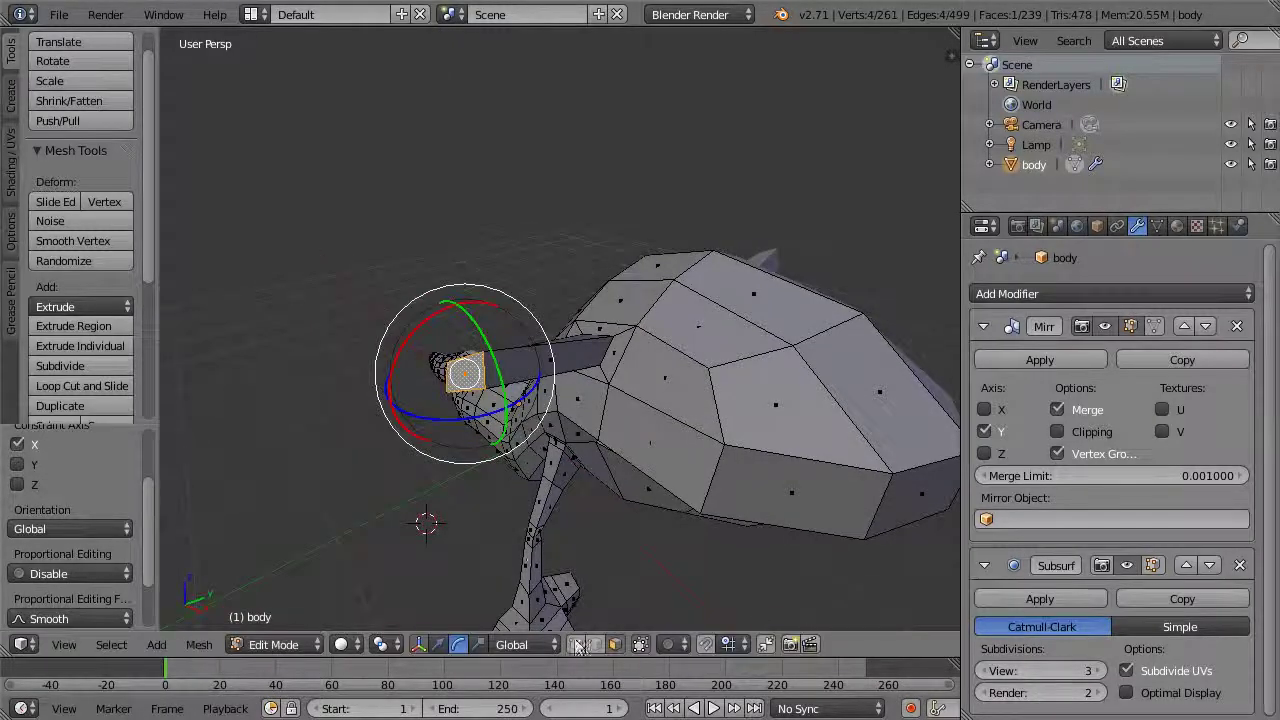
Scale the limb's end face along Z to about 1.59
left_click(479, 644)
left_click_drag(453, 297, 458, 272)
middle_click_drag(458, 272, 423, 345)
Raise the upper and lower corner vertices on one side of the limb's end face along Z
left_click(580, 646)
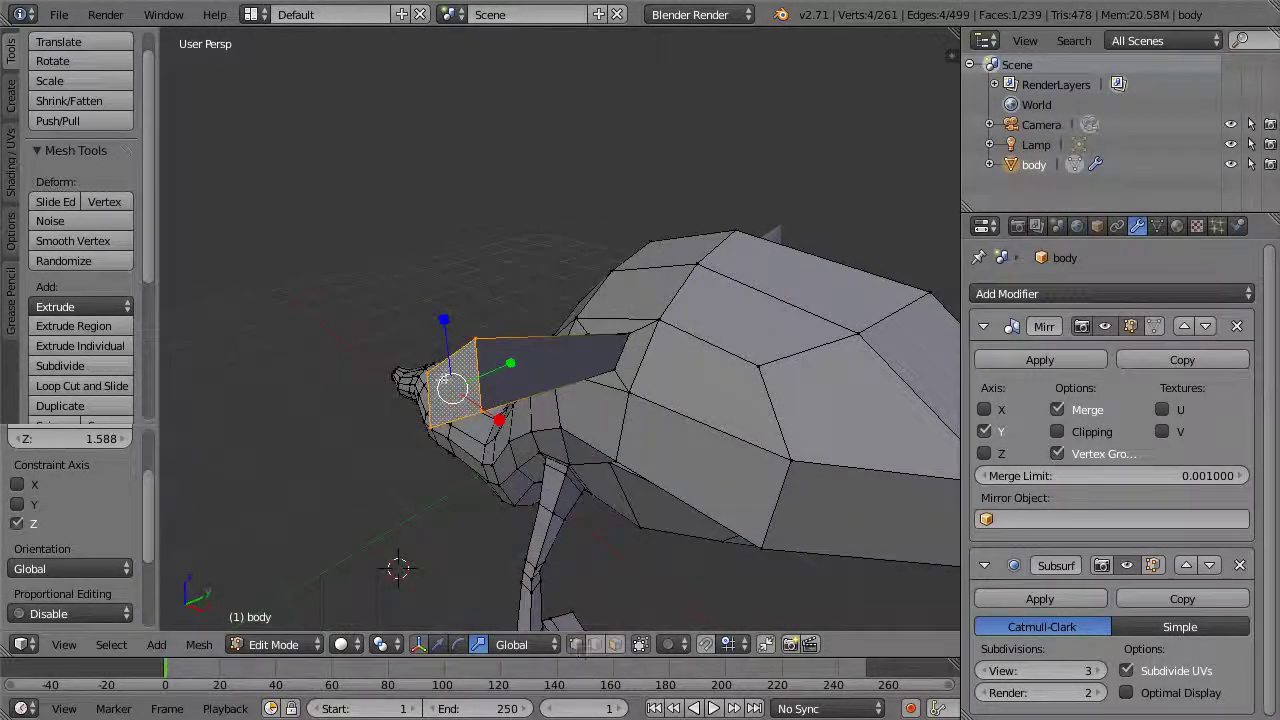
right_click(428, 372)
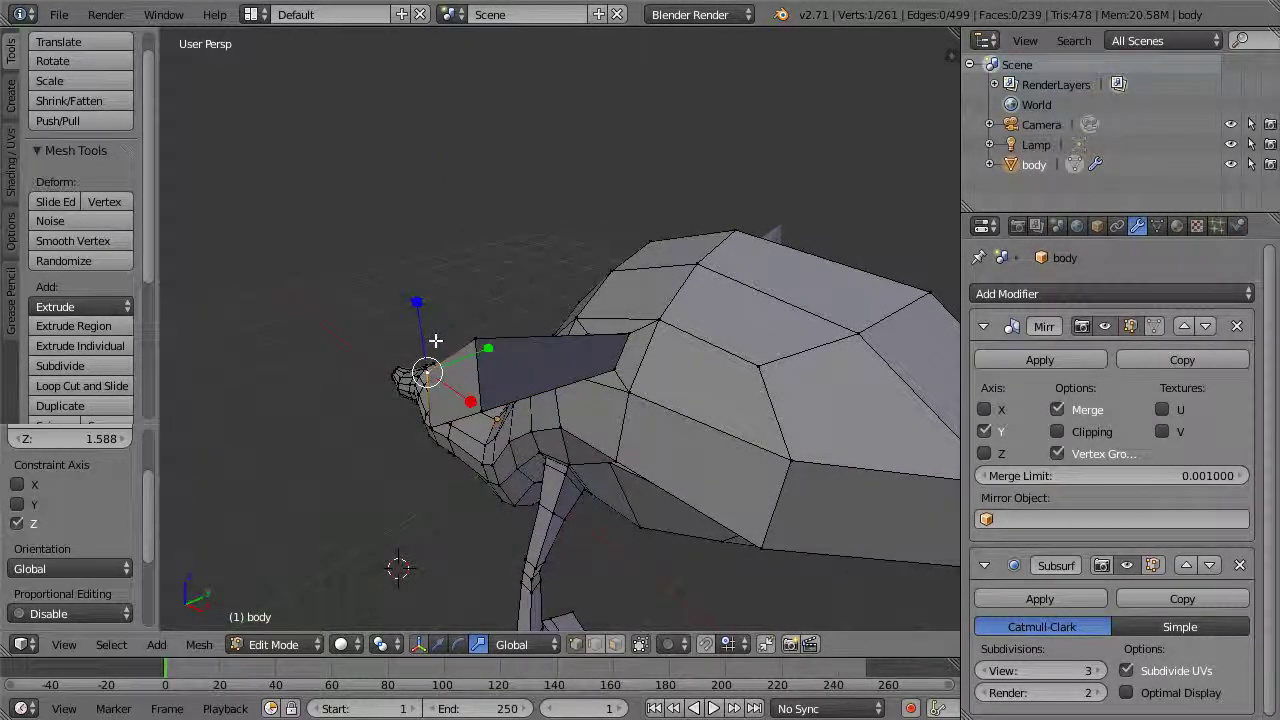
left_click(438, 645)
left_click_drag(415, 310, 420, 293)
right_click(425, 428)
left_click_drag(421, 366, 420, 345)
Adjust the corner vertices of the limb's end face along X and Y to even out its shape
middle_click_drag(420, 345, 614, 452)
left_click_drag(614, 428, 605, 408)
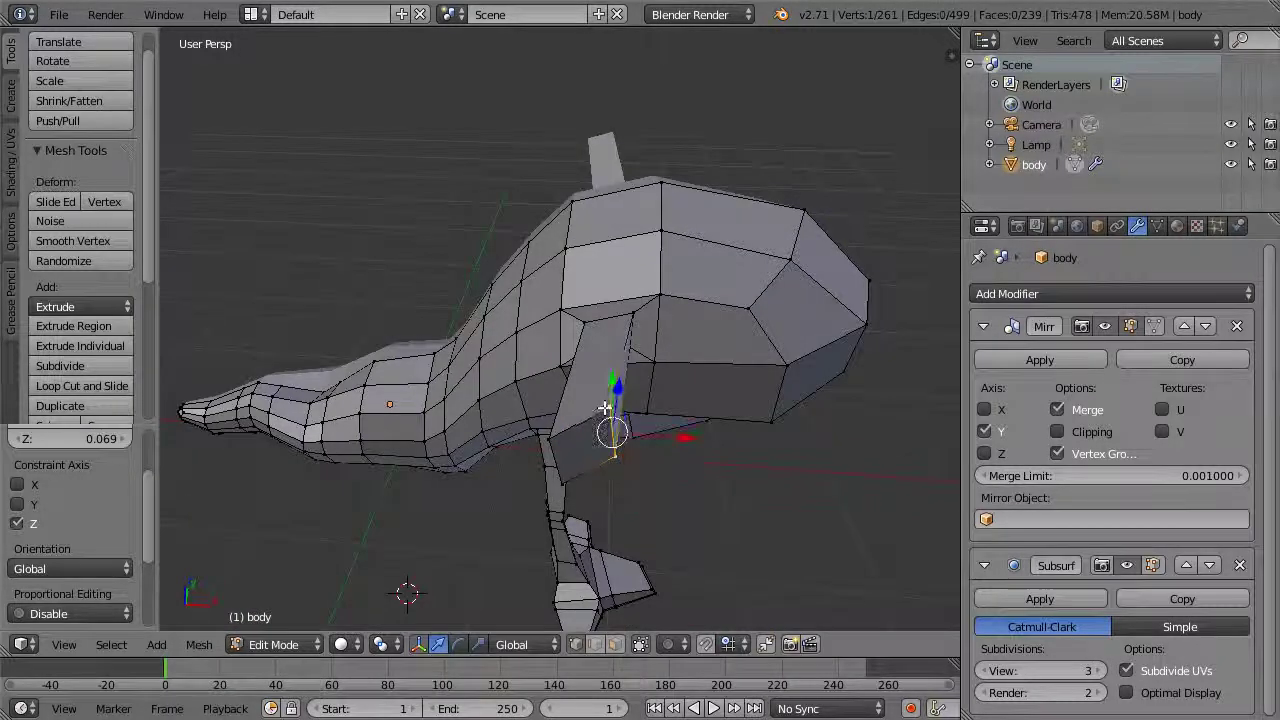
left_click_drag(680, 439, 688, 436)
middle_click_drag(691, 404, 678, 436)
mouse_move(629, 406)
left_mouse_down()
mouse_move(619, 397)
mouse_move(621, 408)
left_mouse_up()
middle_click_drag(688, 405, 648, 296)
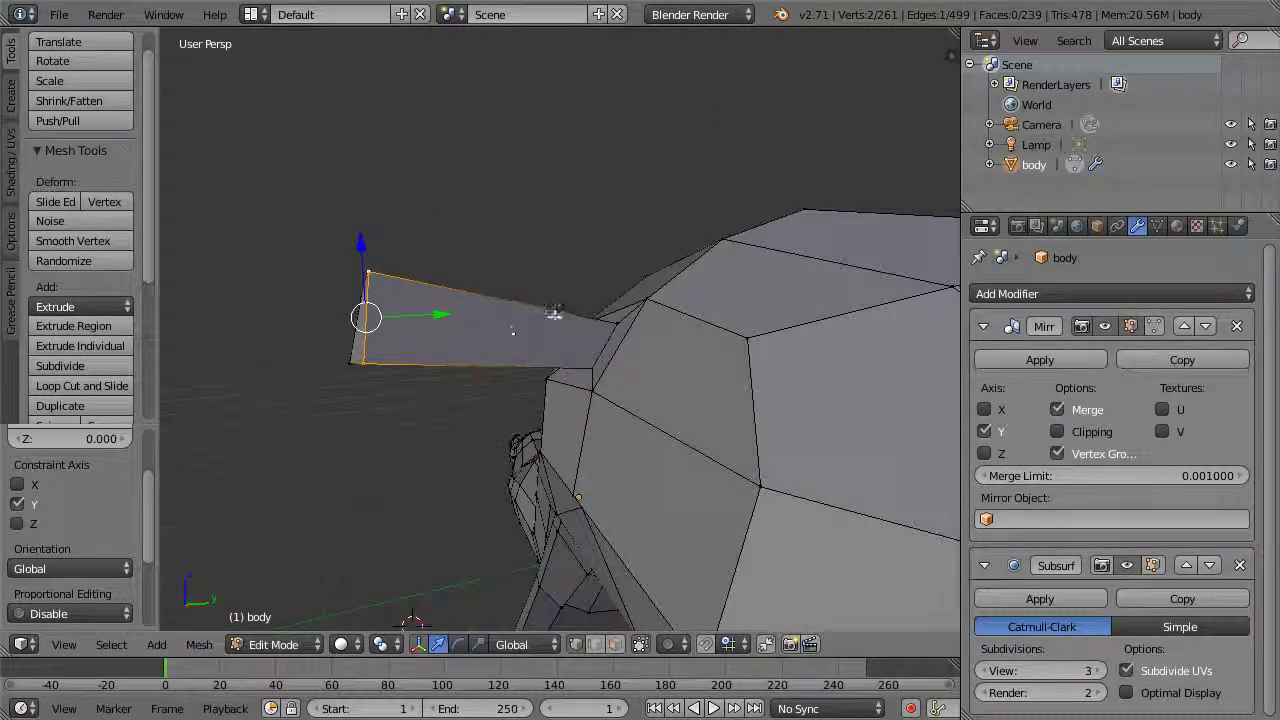
Add two loop cuts around the limb and slide them slightly along its length
key("ctrl+r")
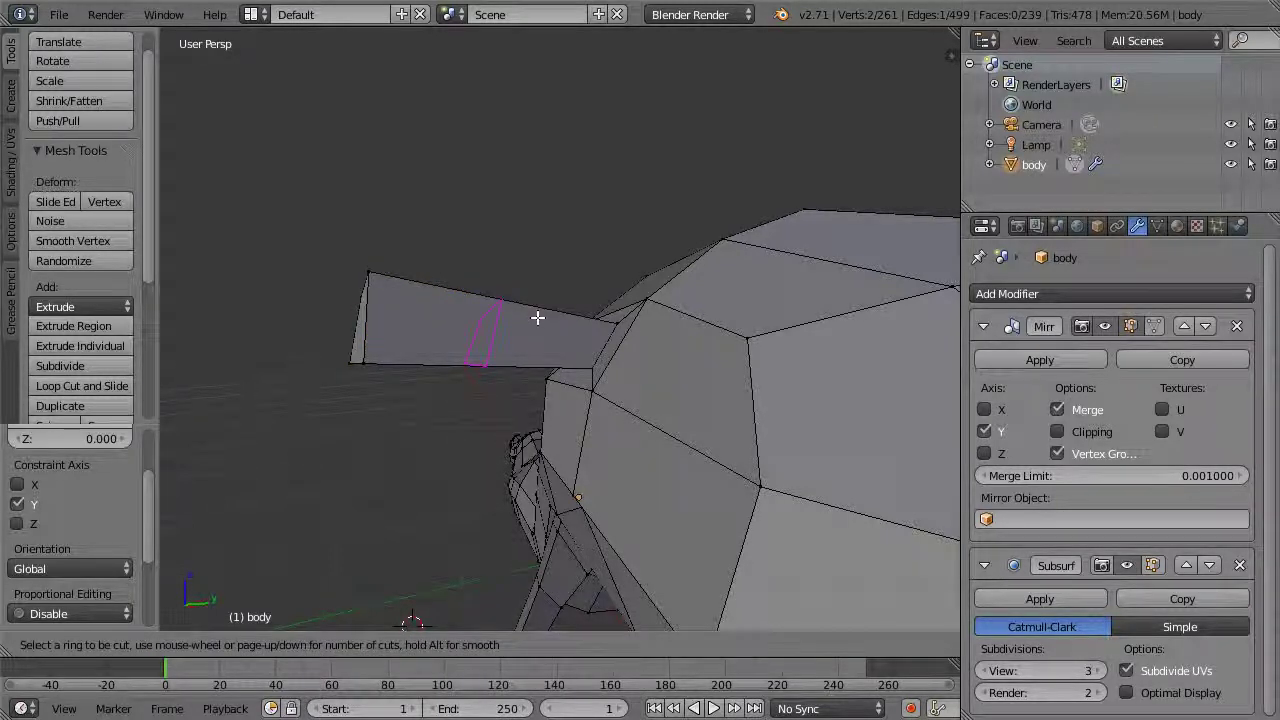
scroll(537, 317, "up", 1)
left_click(537, 317)
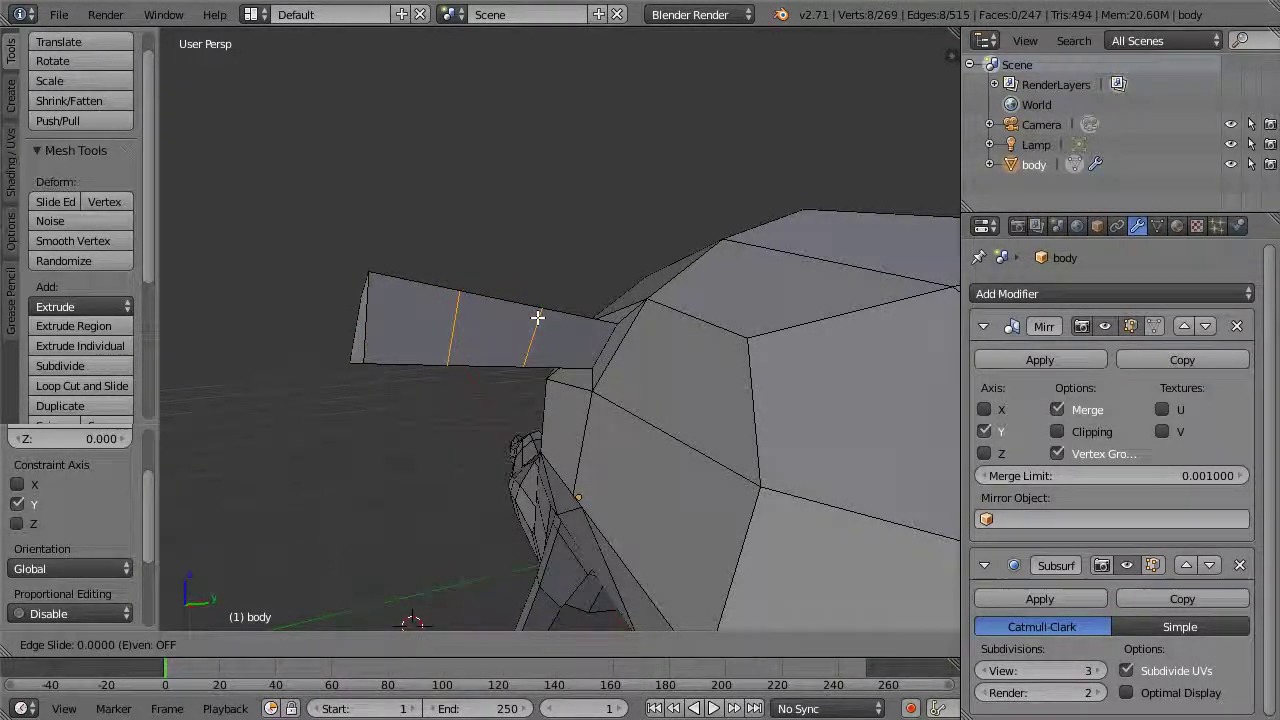
left_click(498, 525)
Raise the two new edge loops by about 0.07 along Z to arch the limb
left_click(457, 644)
left_click(437, 644)
left_click_drag(483, 269, 487, 244)
middle_click_drag(487, 244, 462, 355)
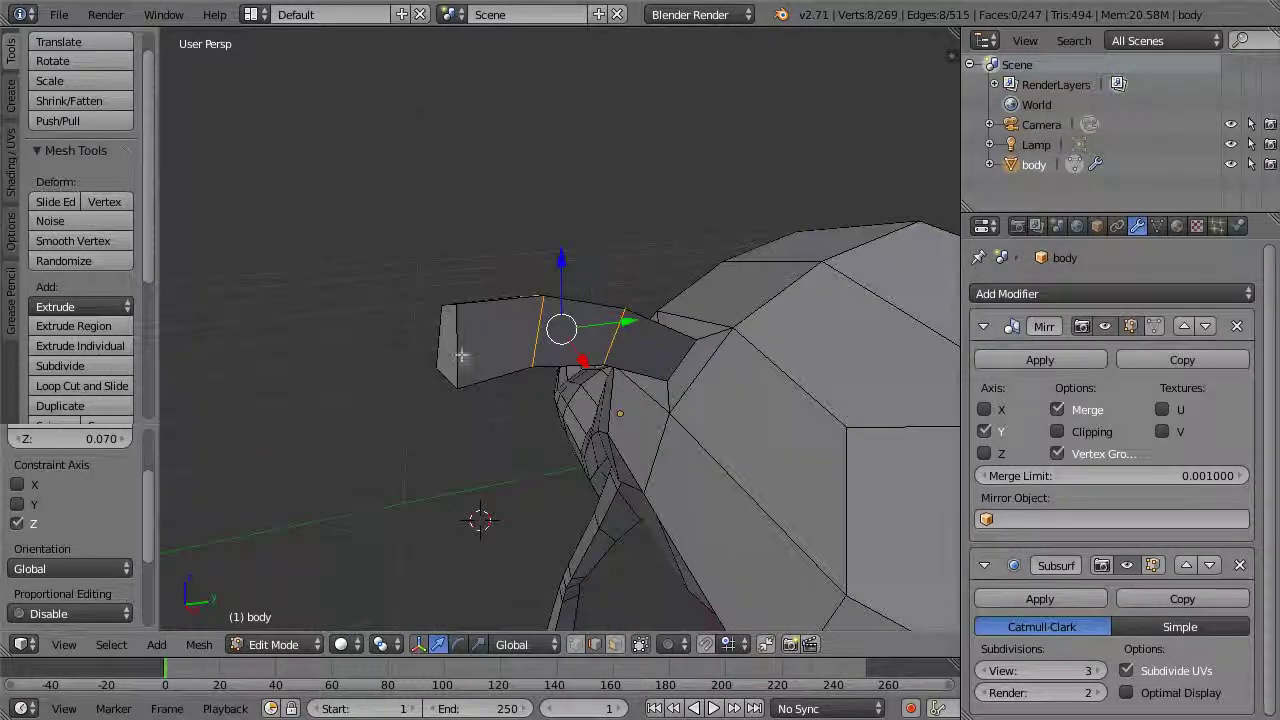
Select the limb's end face and rotate it around the Z axis
right_click(440, 329)
middle_click_drag(443, 337, 465, 430)
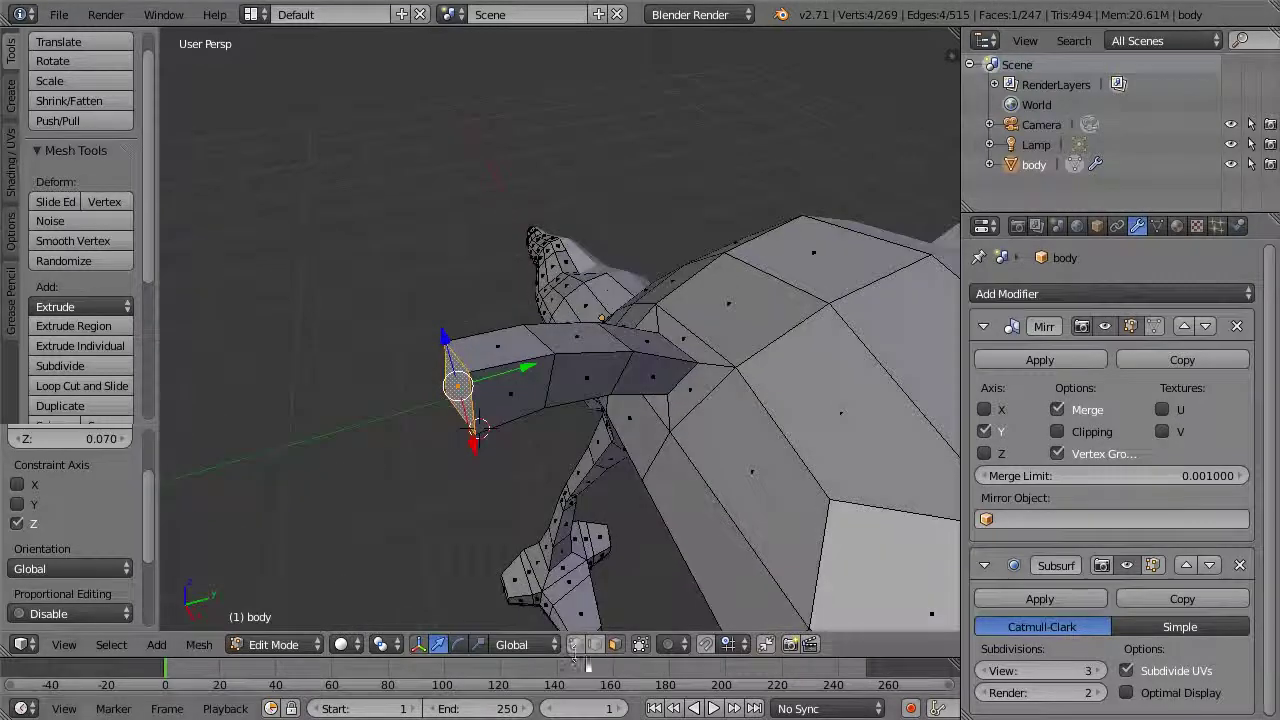
left_click(460, 645)
left_click_drag(498, 432, 523, 423)
Extrude the limb's end face about 0.115 along its normal to form an end block
key("e")
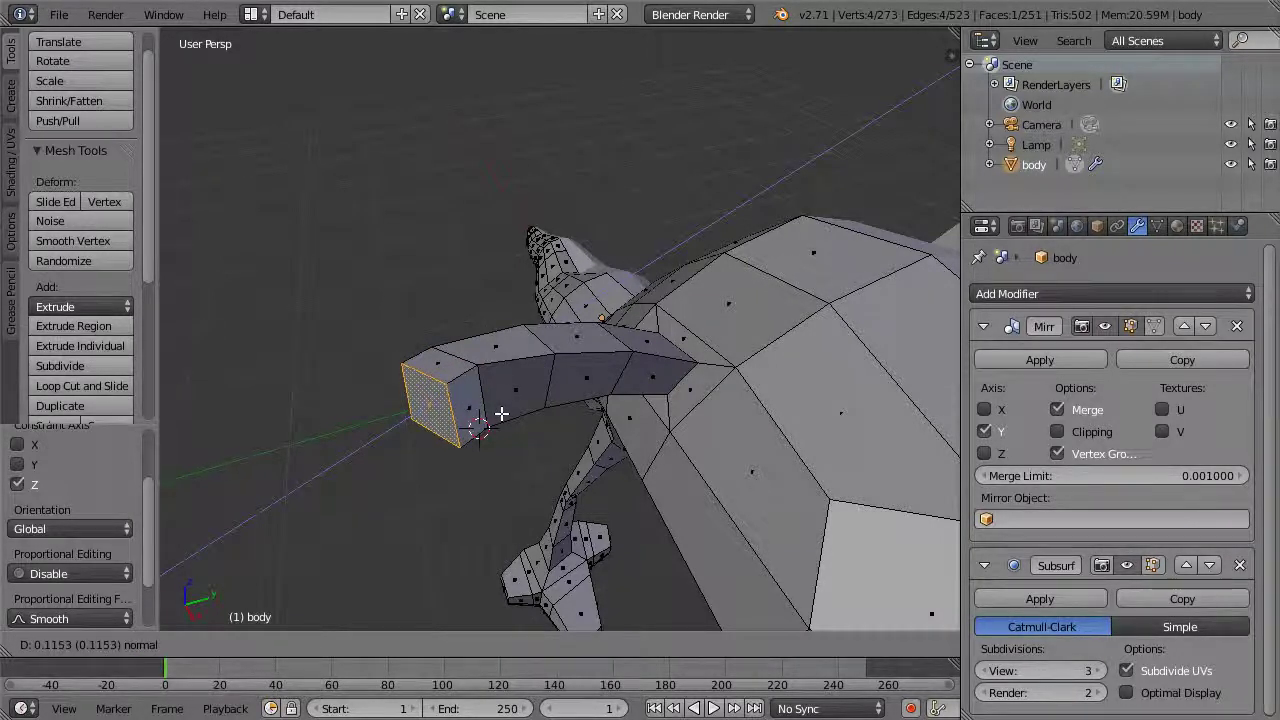
left_click(501, 413)
middle_click_drag(500, 417, 540, 390)
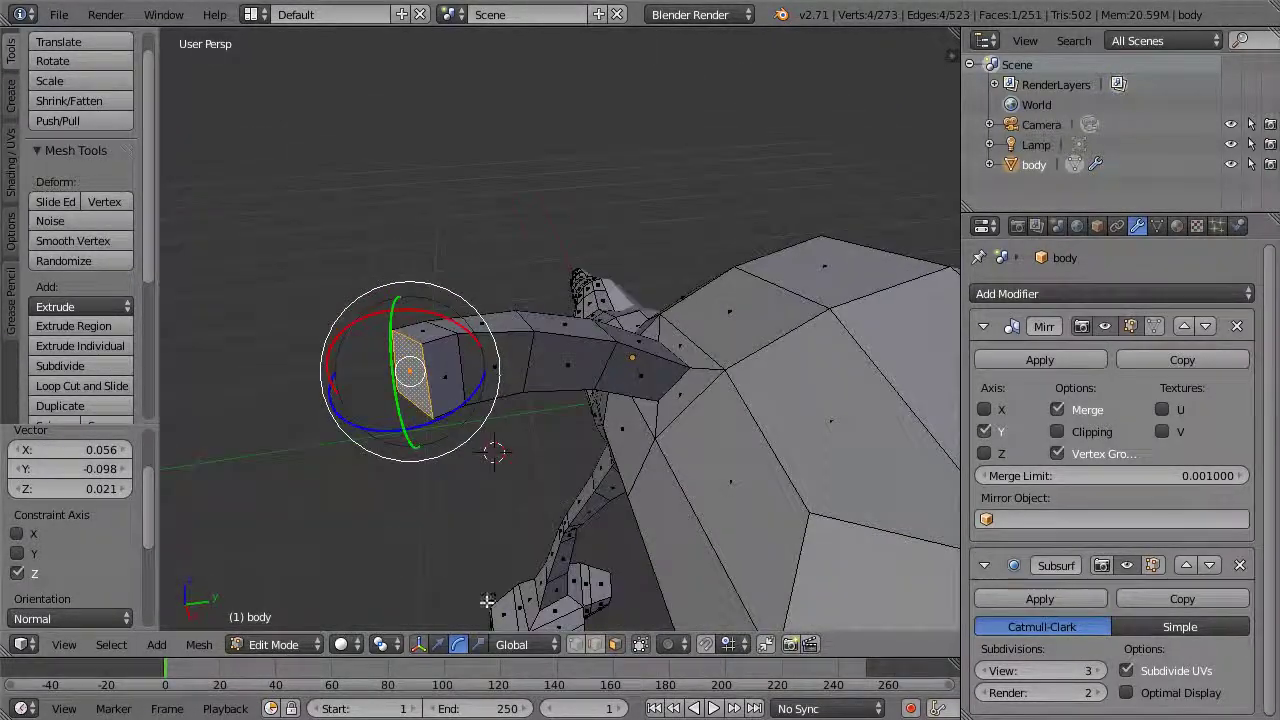
Select all eight vertices of the limb's end block and scale them to about 1.27
key("a")
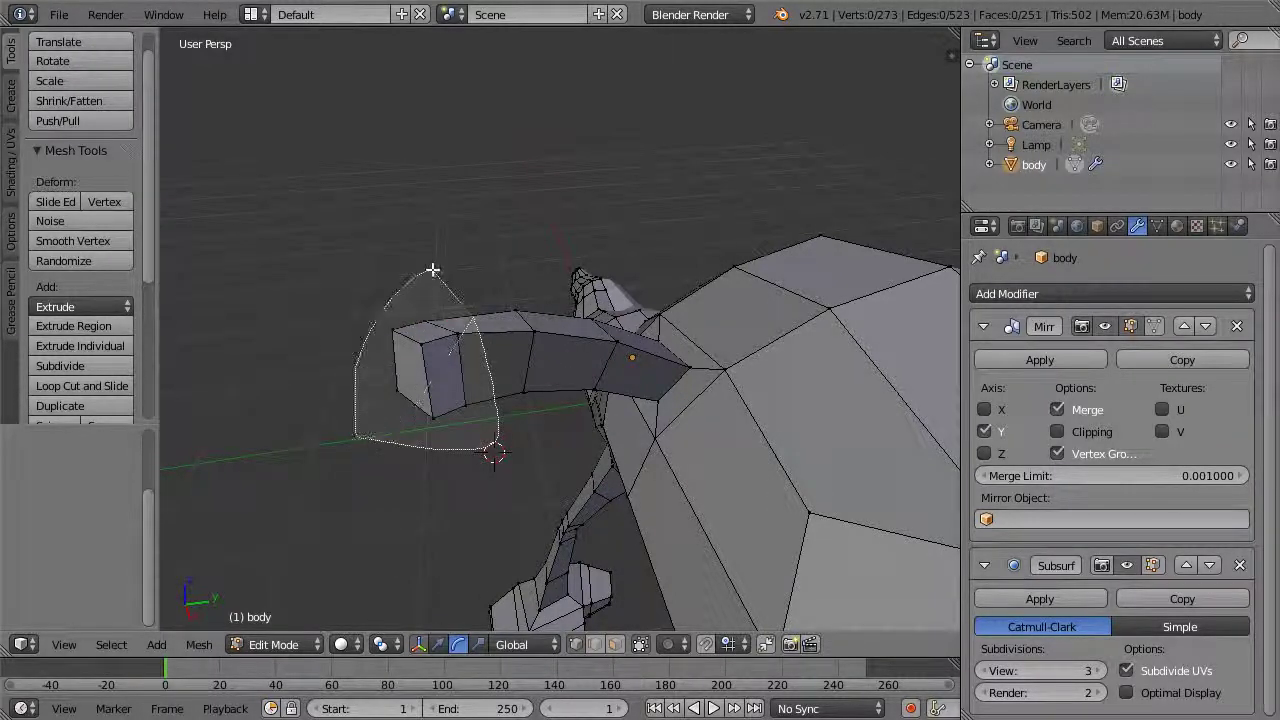
middle_click_drag(517, 293, 737, 311)
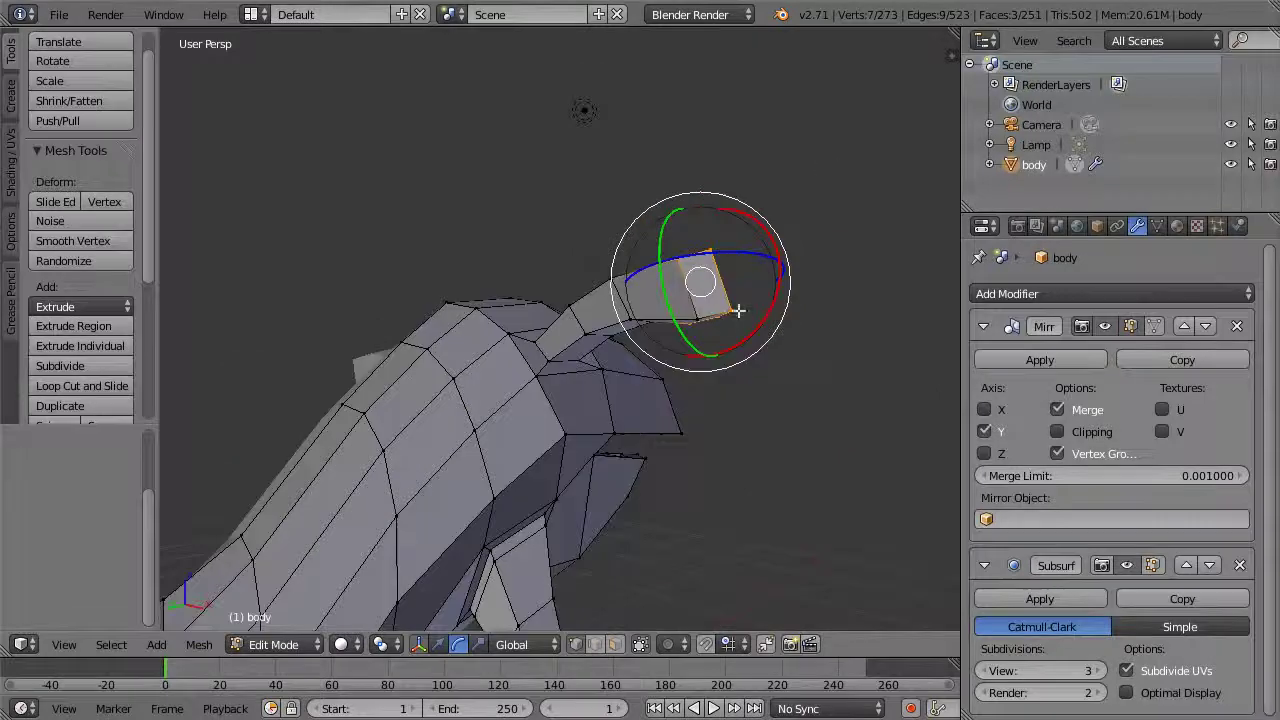
right_click(690, 320, "shift")
middle_click_drag(853, 272, 540, 472)
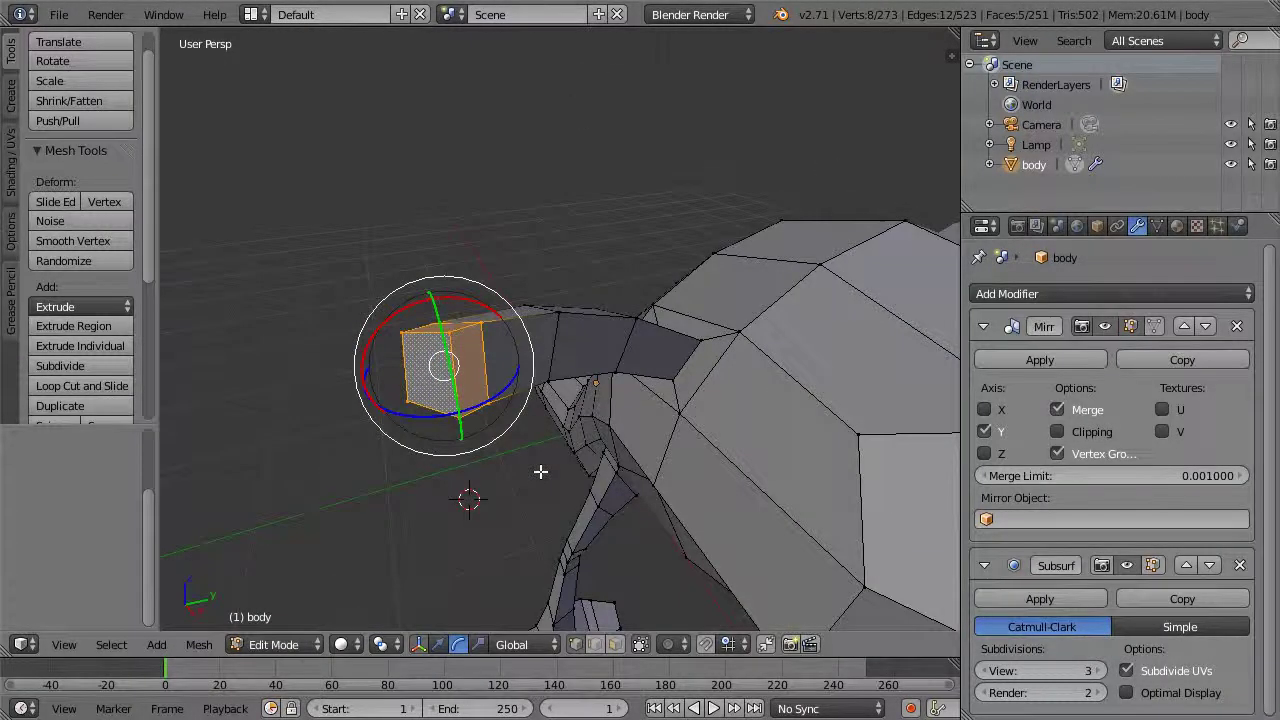
key("s")
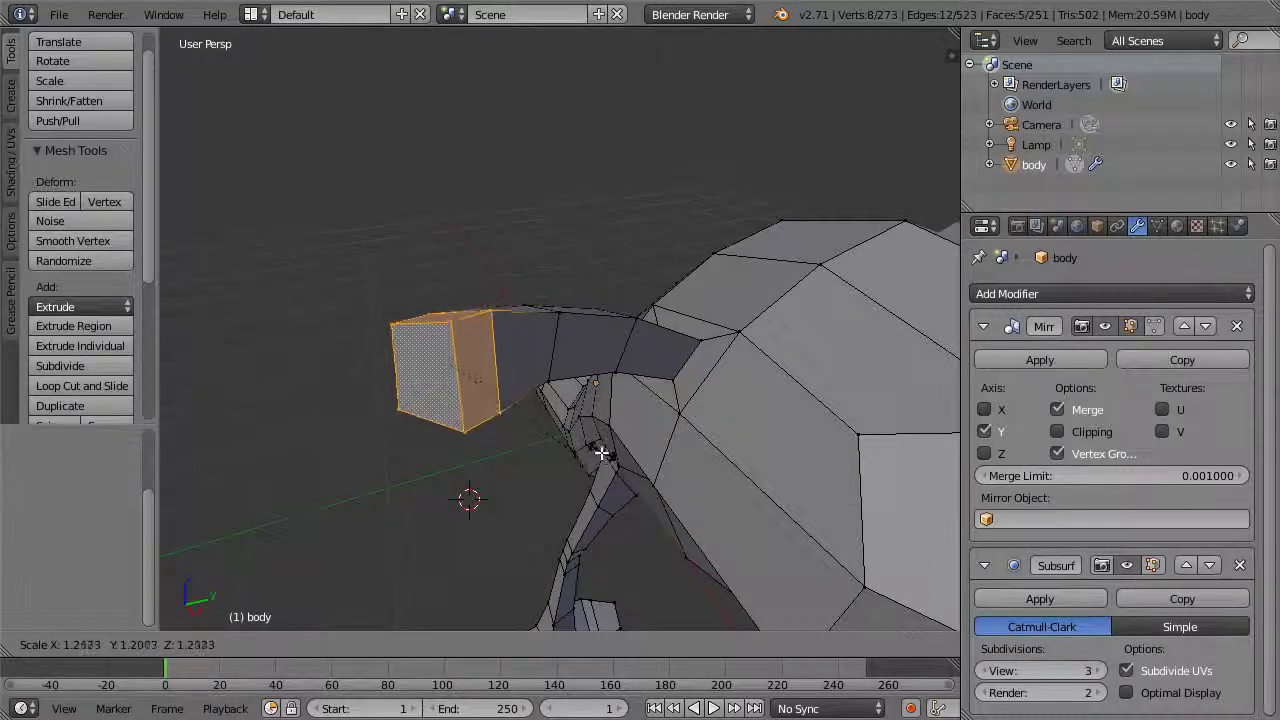
left_click(598, 451)
middle_click_drag(605, 259, 503, 280)
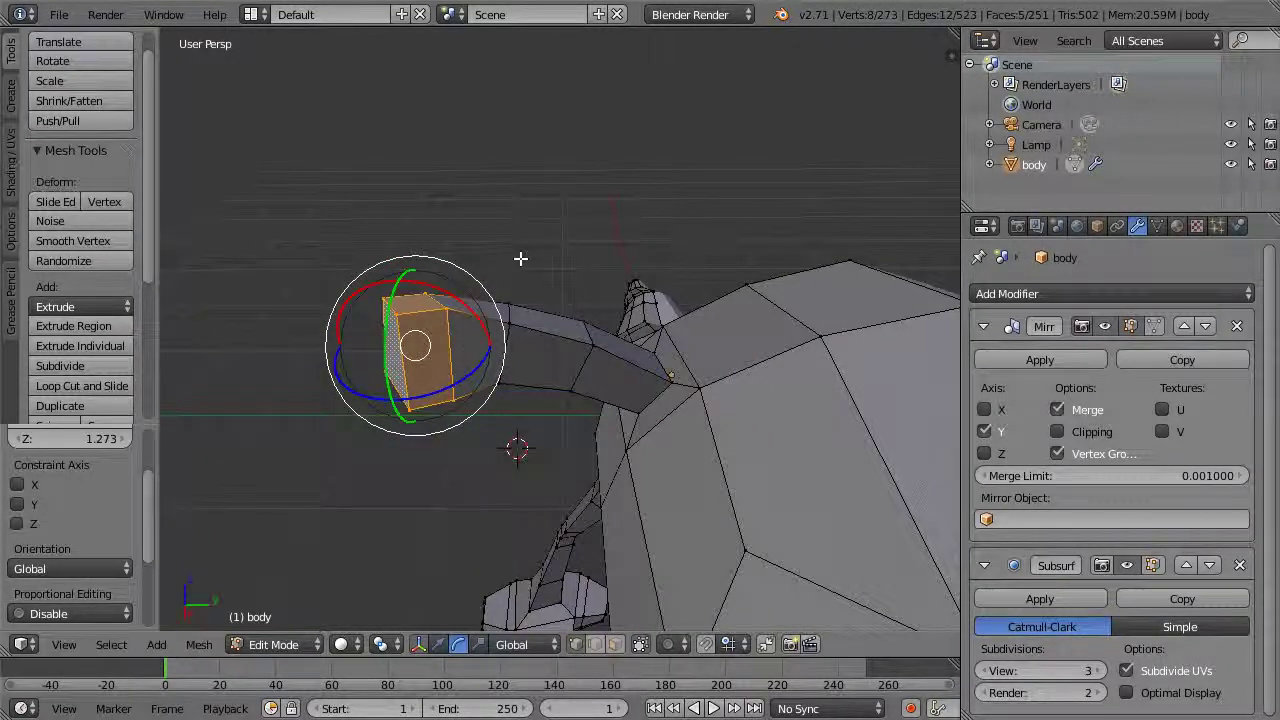
Extrude the end block's four surrounding side faces outward by about 0.174, using Region (Vertex Normals)
left_click(608, 646)
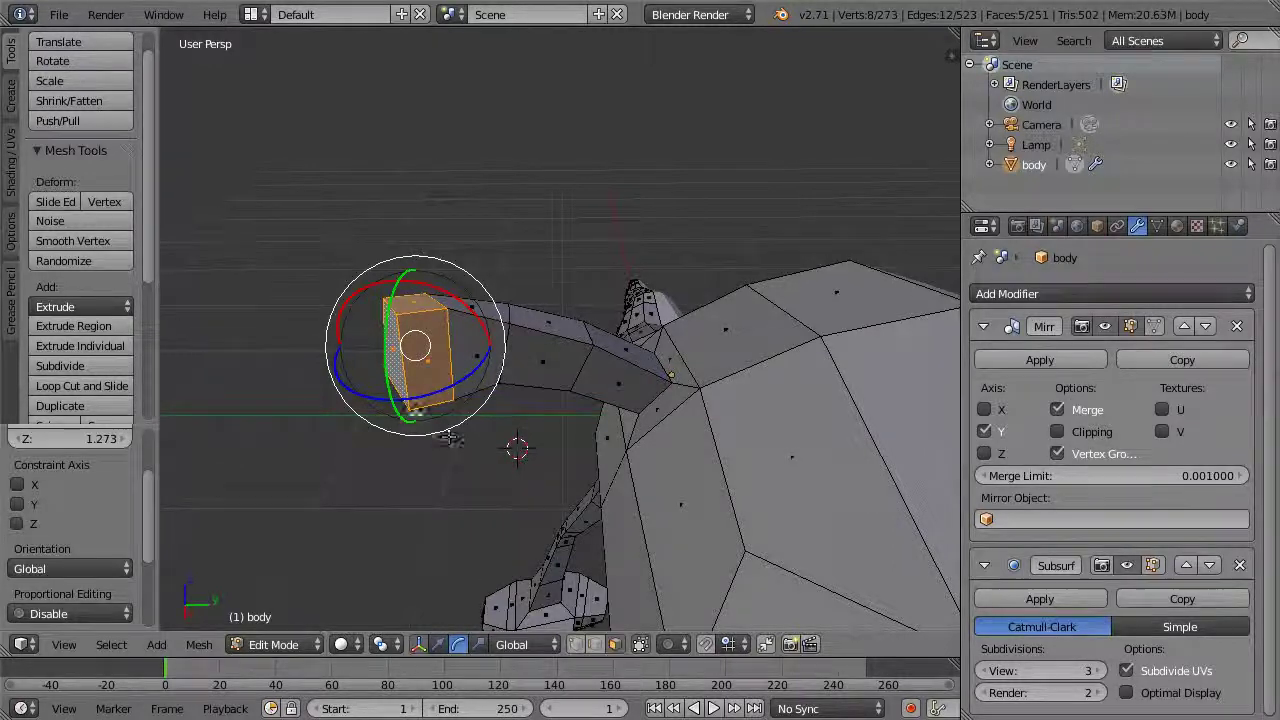
right_click(433, 363)
middle_click_drag(547, 210, 631, 426)
right_click(742, 325, "shift")
right_click(672, 230, "shift")
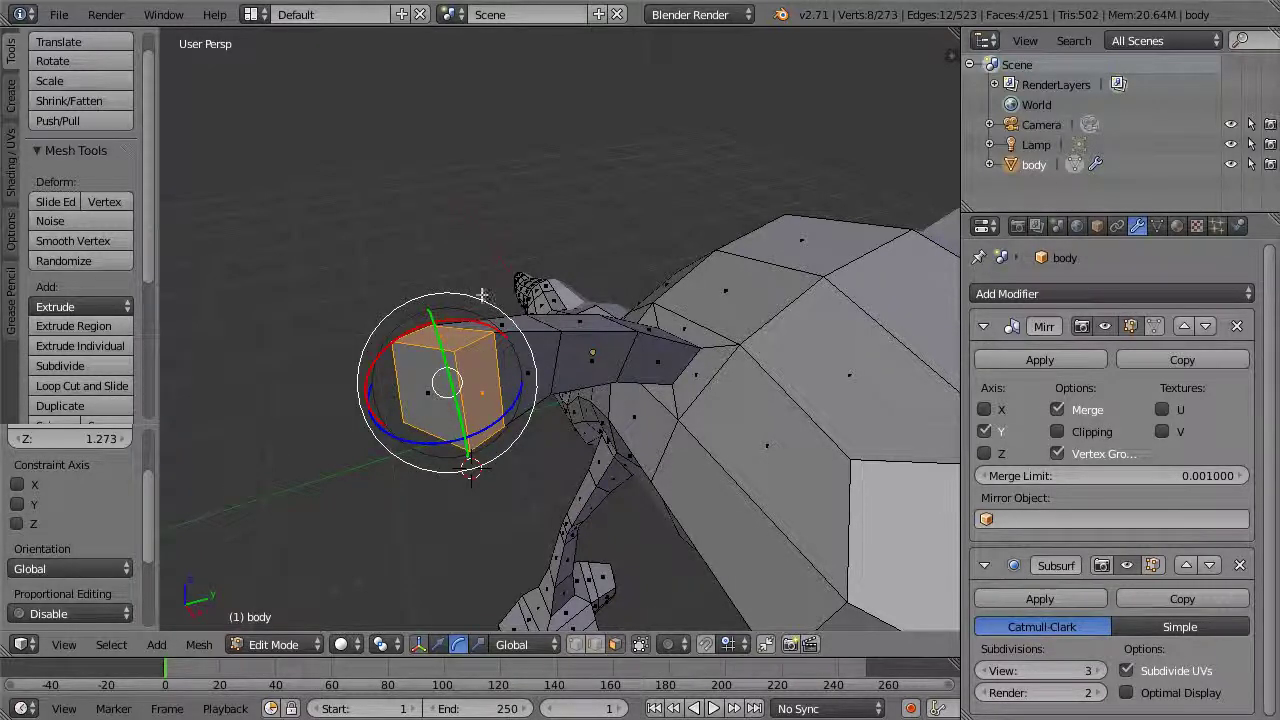
left_click(107, 306)
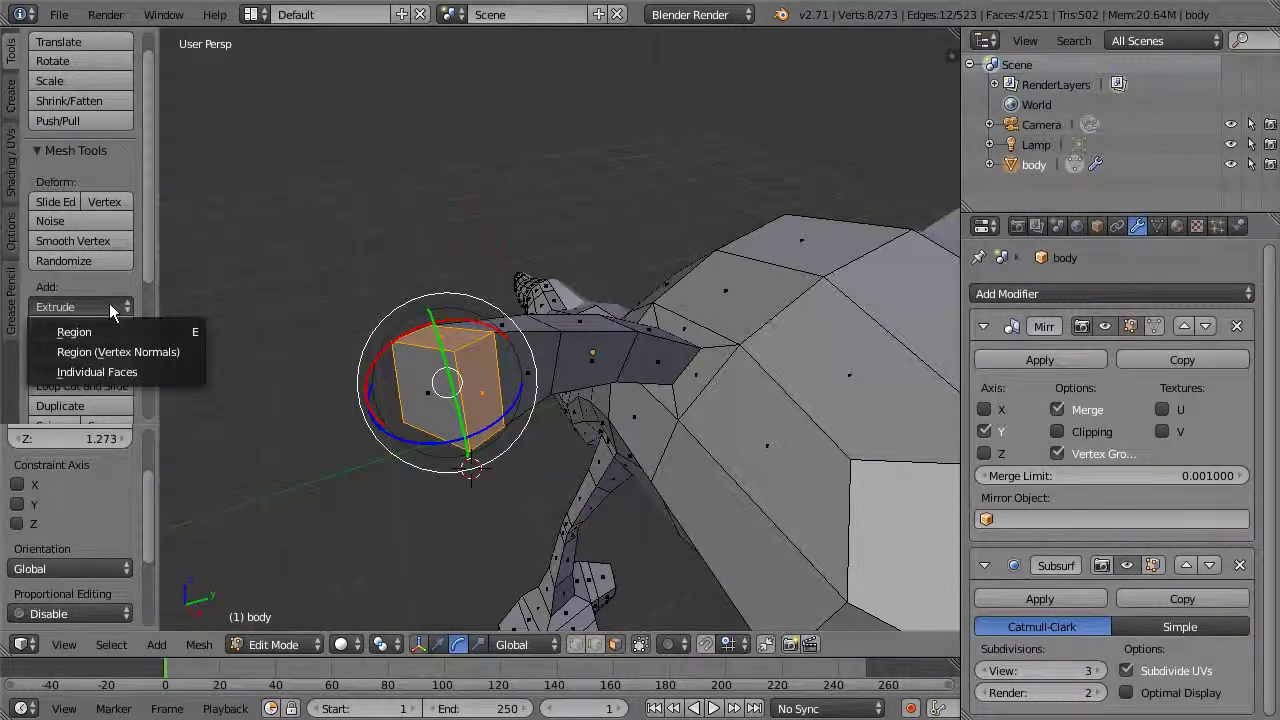
left_click(162, 352)
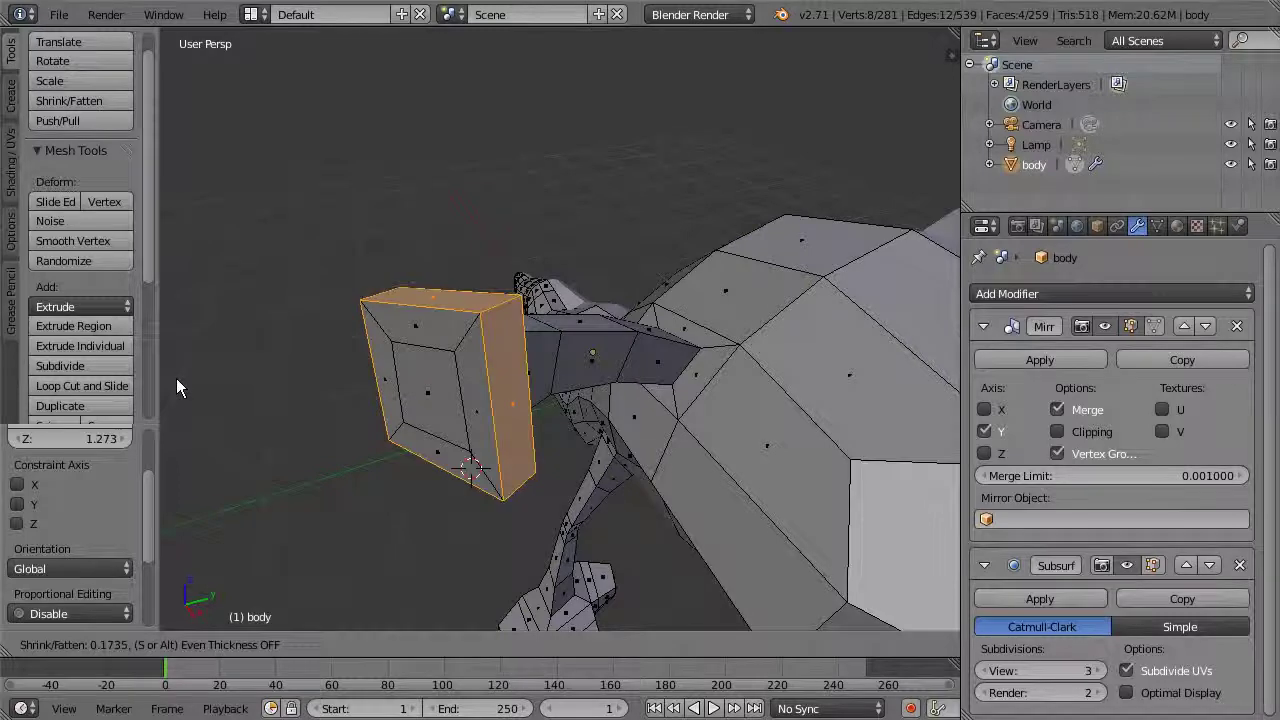
left_click(176, 378)
middle_click_drag(570, 345, 486, 297)
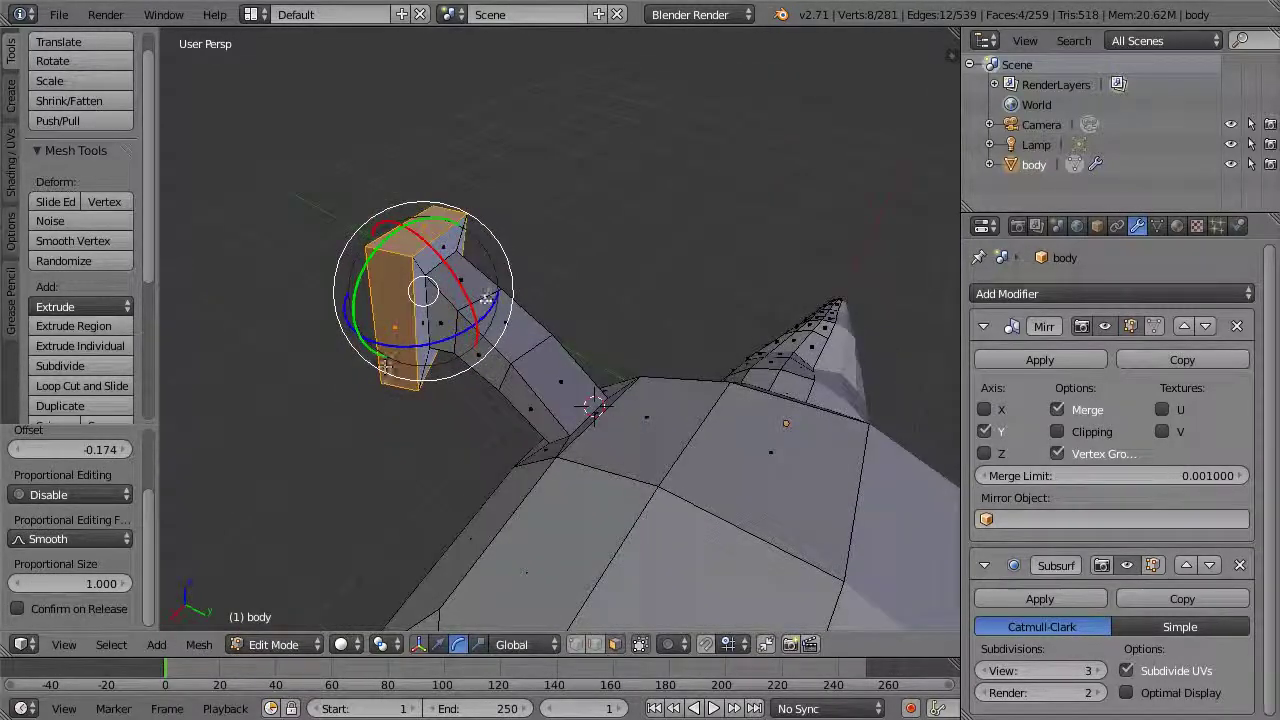
Select the four vertices where the limb meets the back of the widened end and scale them to about 1.21
scroll(484, 295, "up", 1)
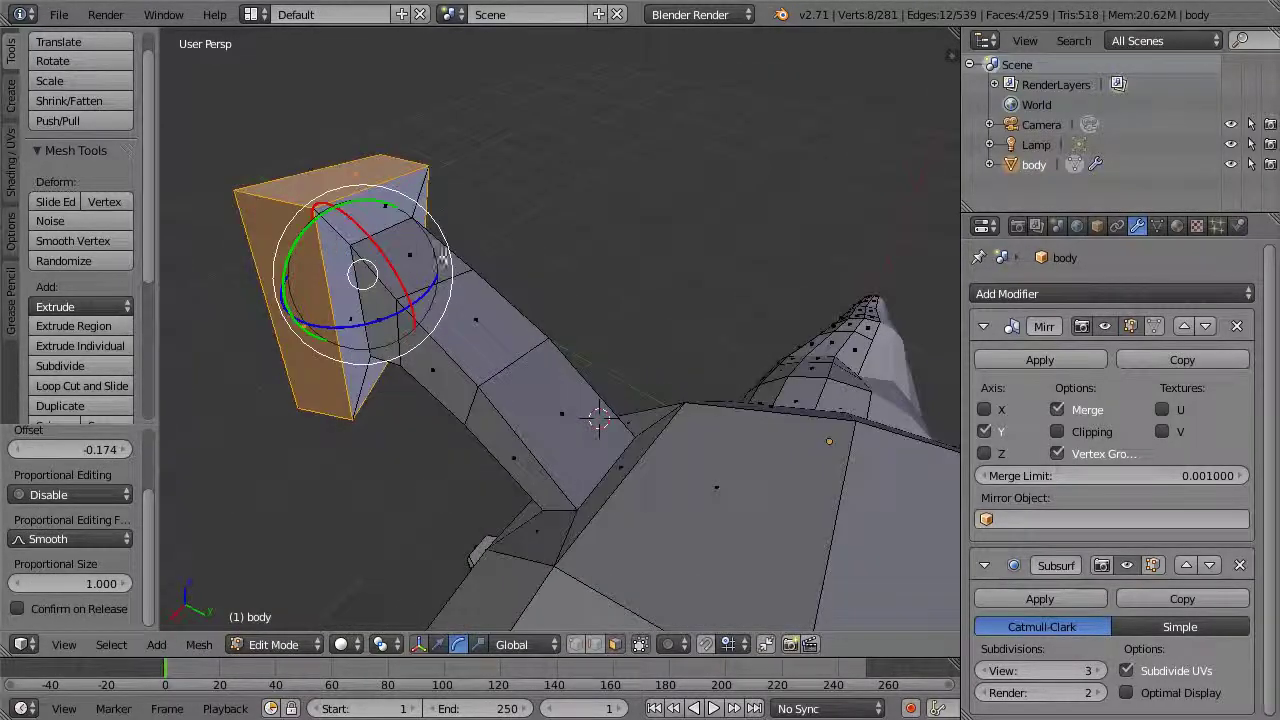
right_click(350, 243)
right_click(375, 360, "shift")
middle_click_drag(563, 326, 680, 285)
right_click(688, 279, "shift")
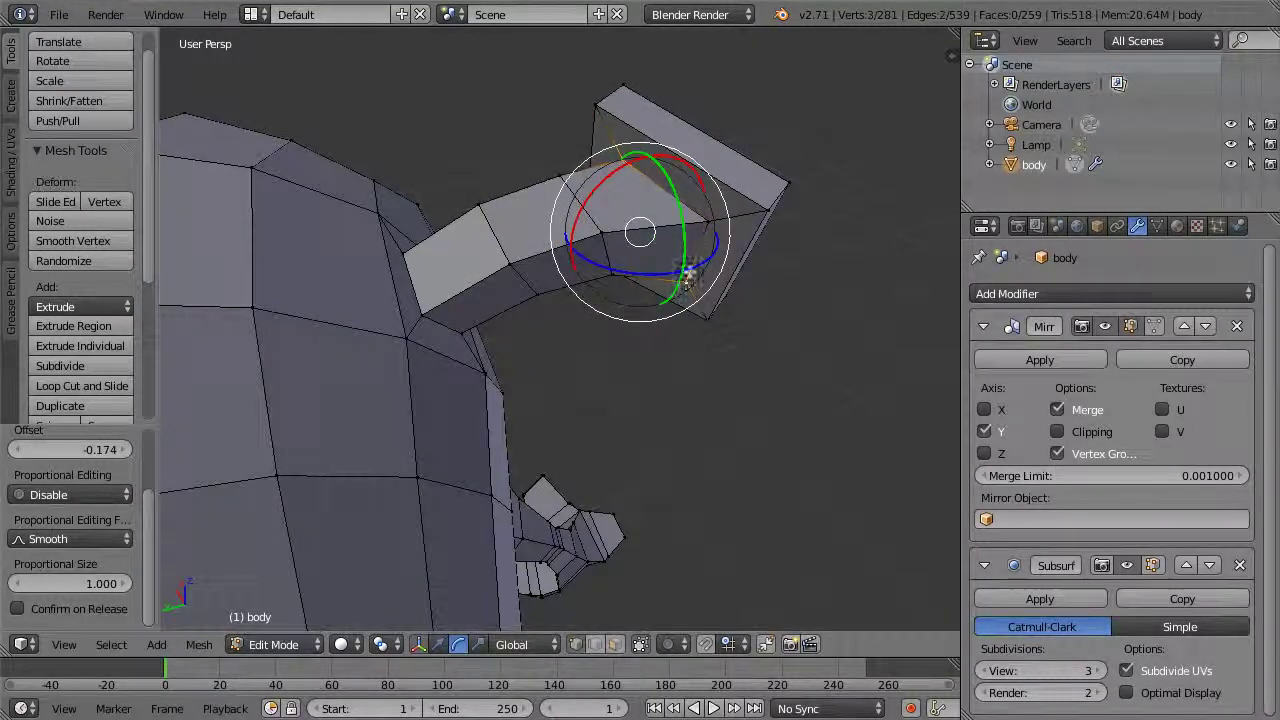
right_click(705, 316, "shift")
middle_click_drag(734, 357, 264, 343)
key("s")
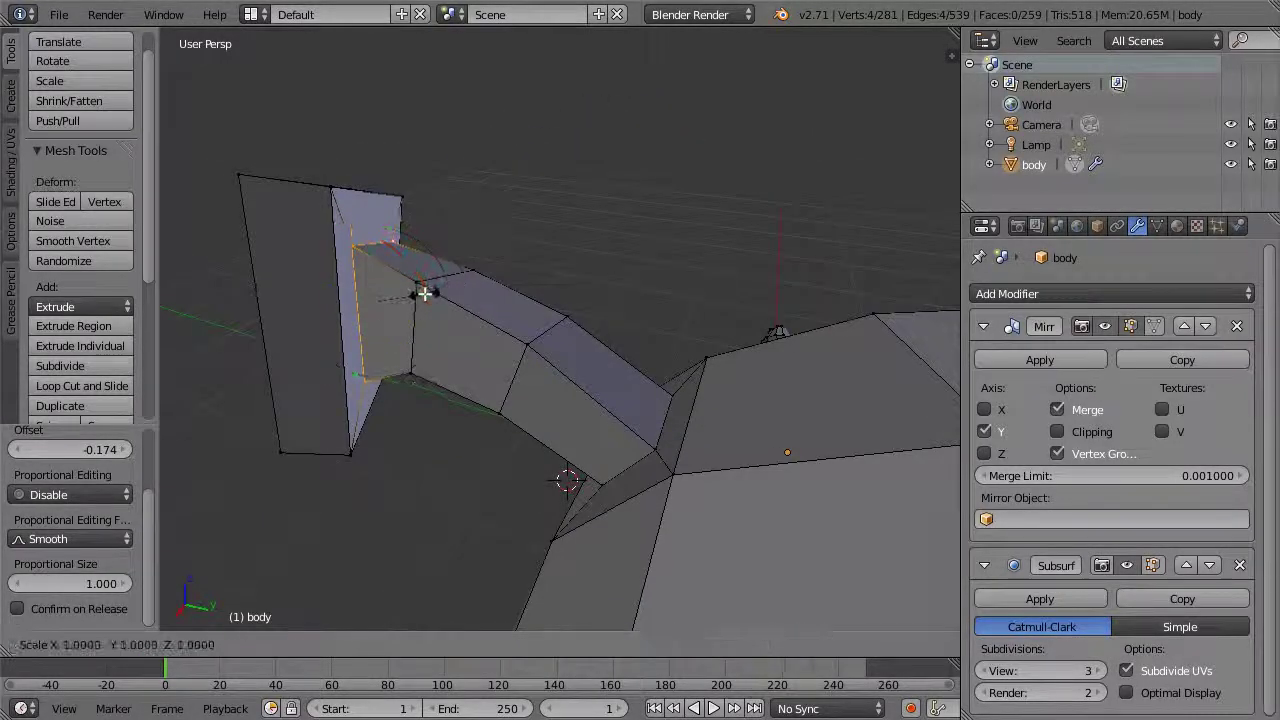
left_click(438, 296)
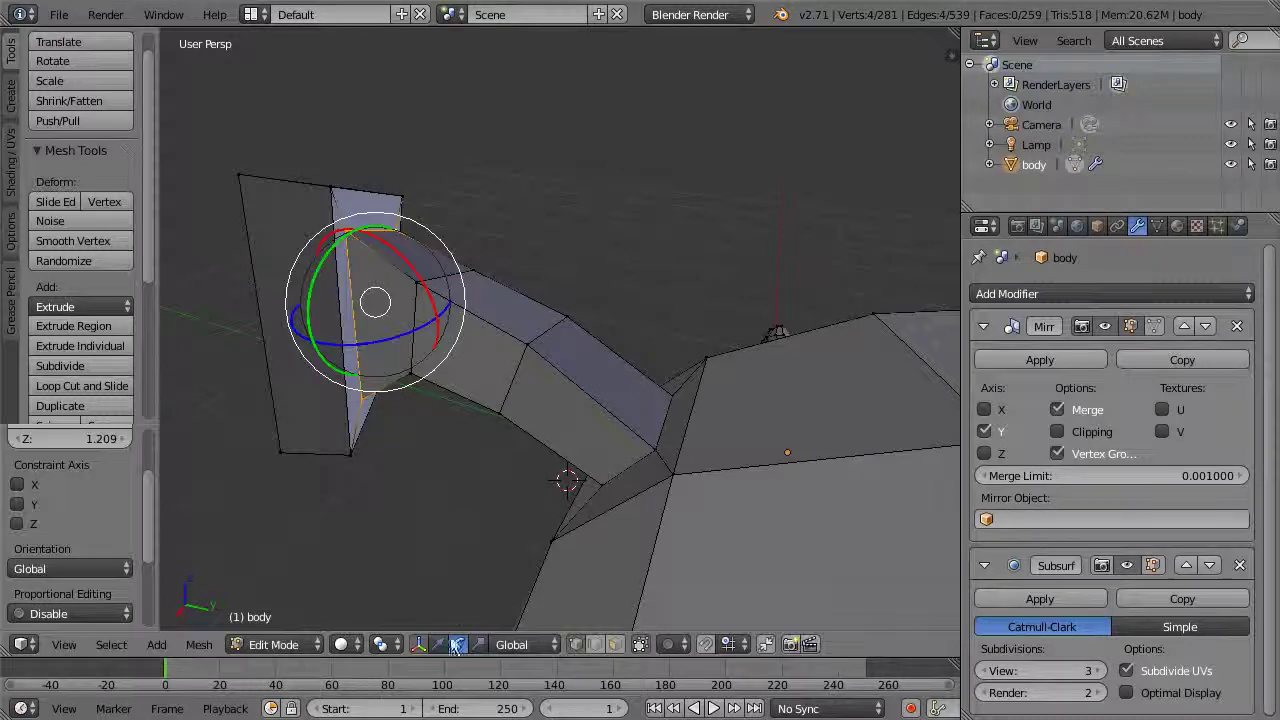
Move the scaled ring of four vertices slightly along the Y axis
middle_click_drag(438, 298, 486, 354)
left_click_drag(431, 318, 443, 326)
middle_click_drag(443, 326, 680, 228)
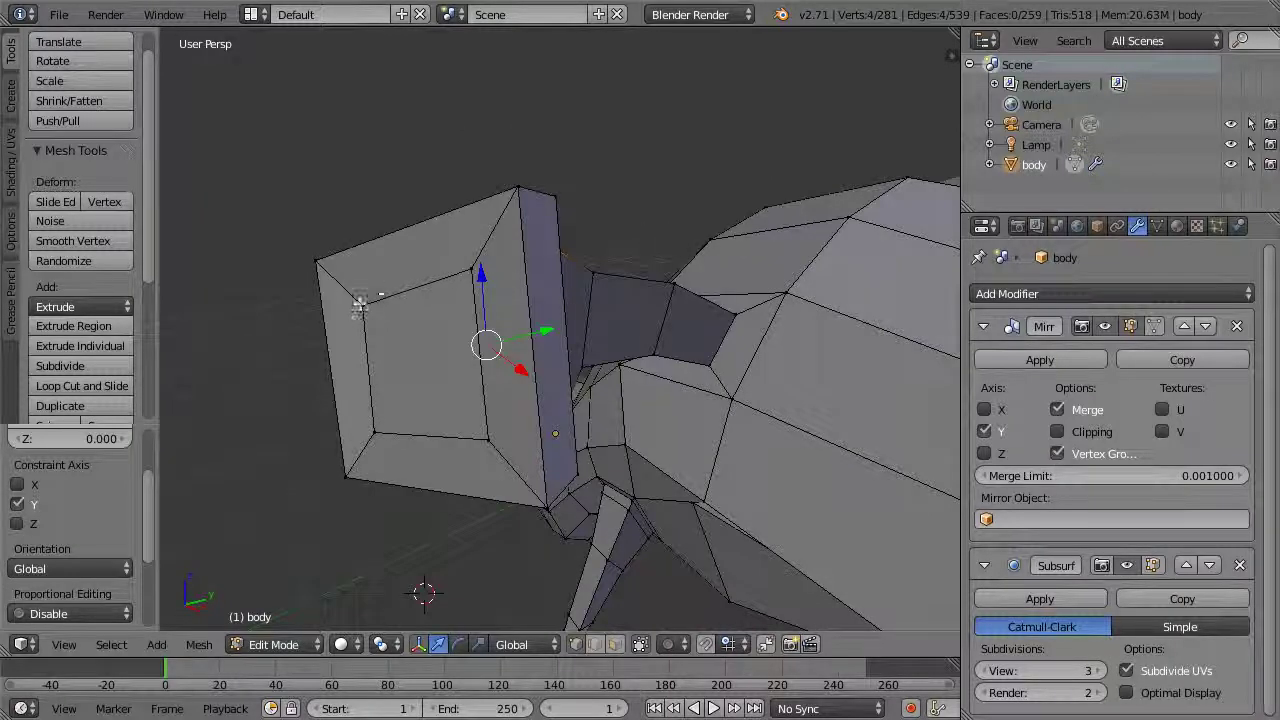
Select the inner face at the front of the limb's widened end and scale it to about 1.228
left_click(614, 644)
right_click(420, 362)
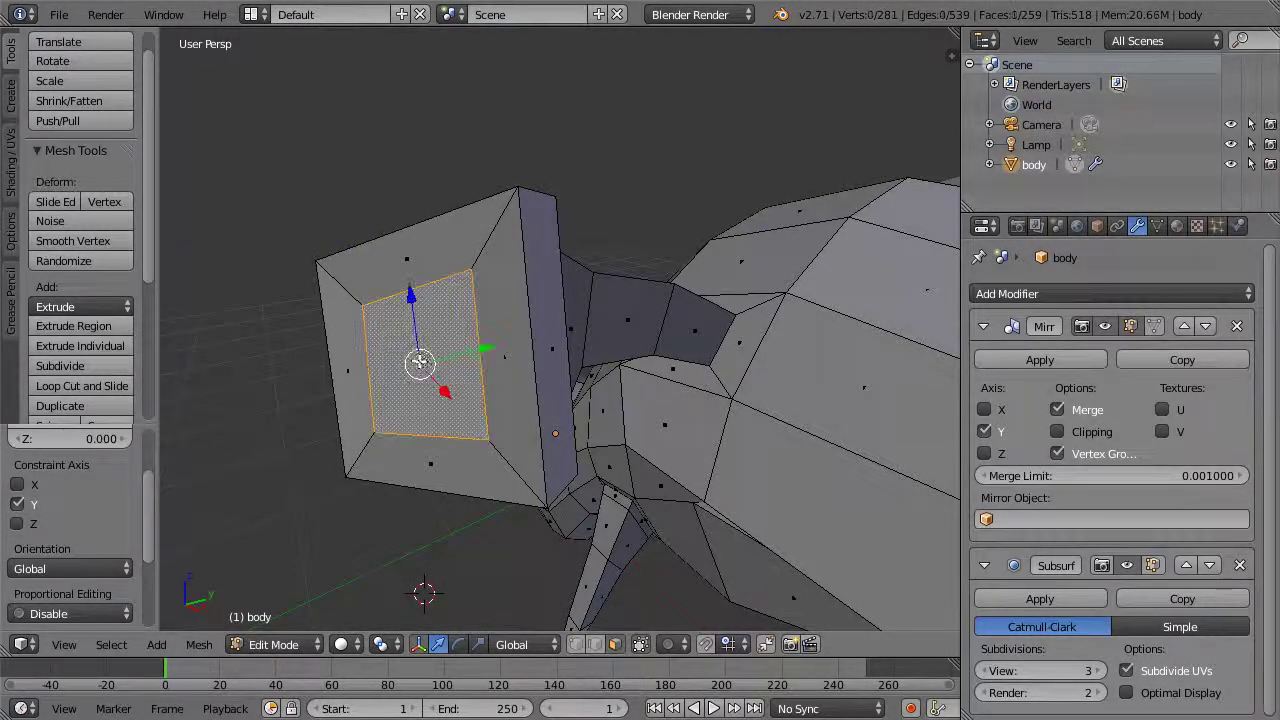
key("s")
left_click(520, 432)
Select the four frame faces around the widened end's inner face and extrude them outward by about 0.1
middle_click_drag(557, 434, 475, 460)
middle_click_drag(608, 401, 541, 344)
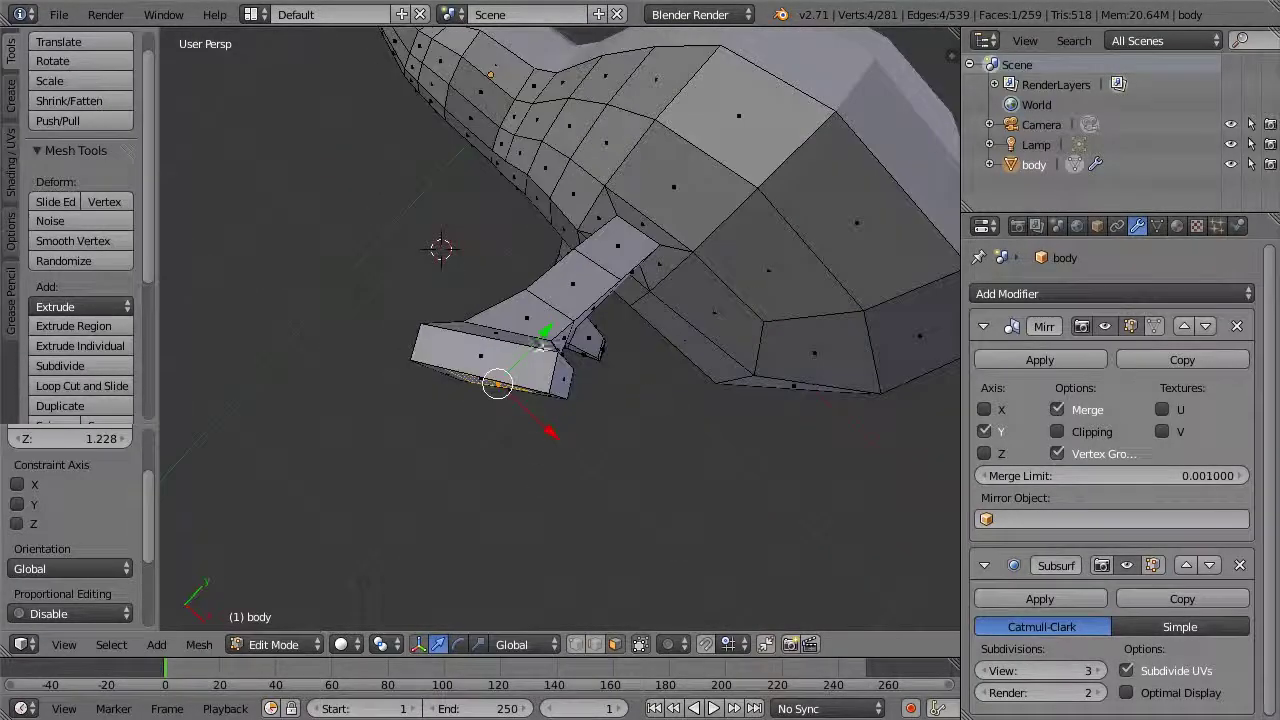
middle_click_drag(498, 405, 463, 267)
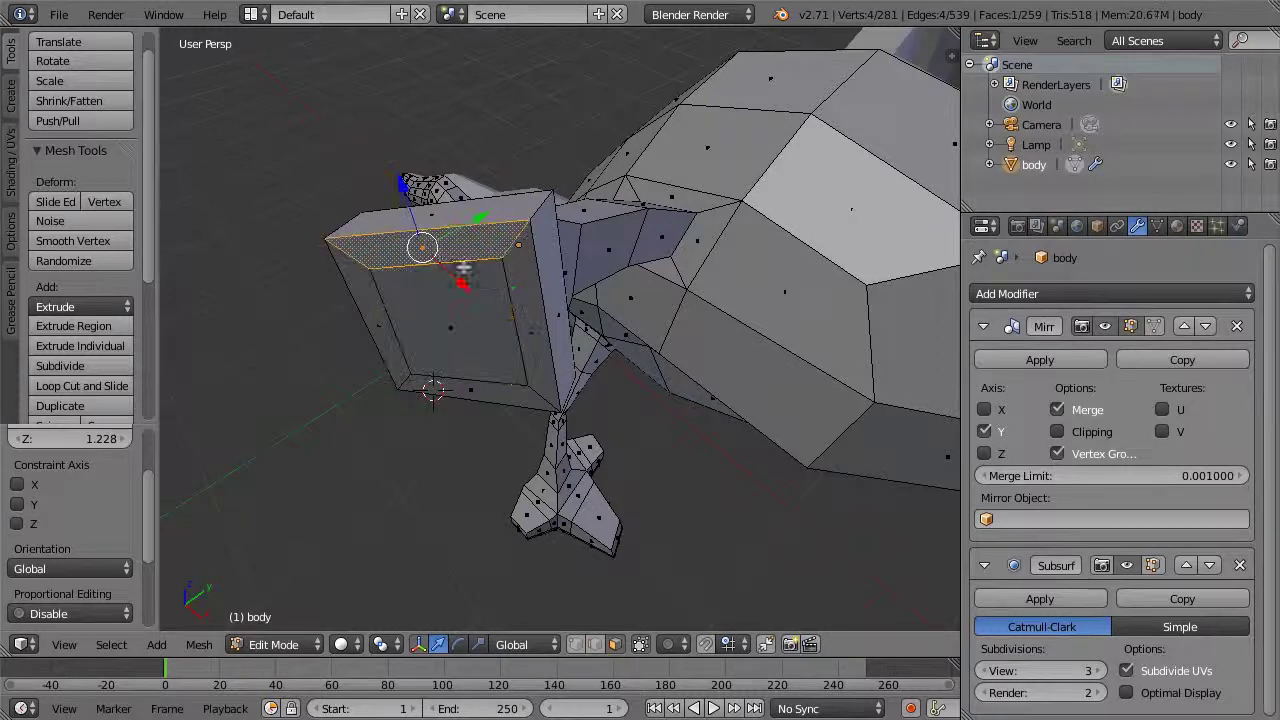
right_click(535, 333, "shift")
right_click(478, 391, "shift")
right_click(380, 326, "shift")
middle_click_drag(380, 326, 505, 340)
key("e")
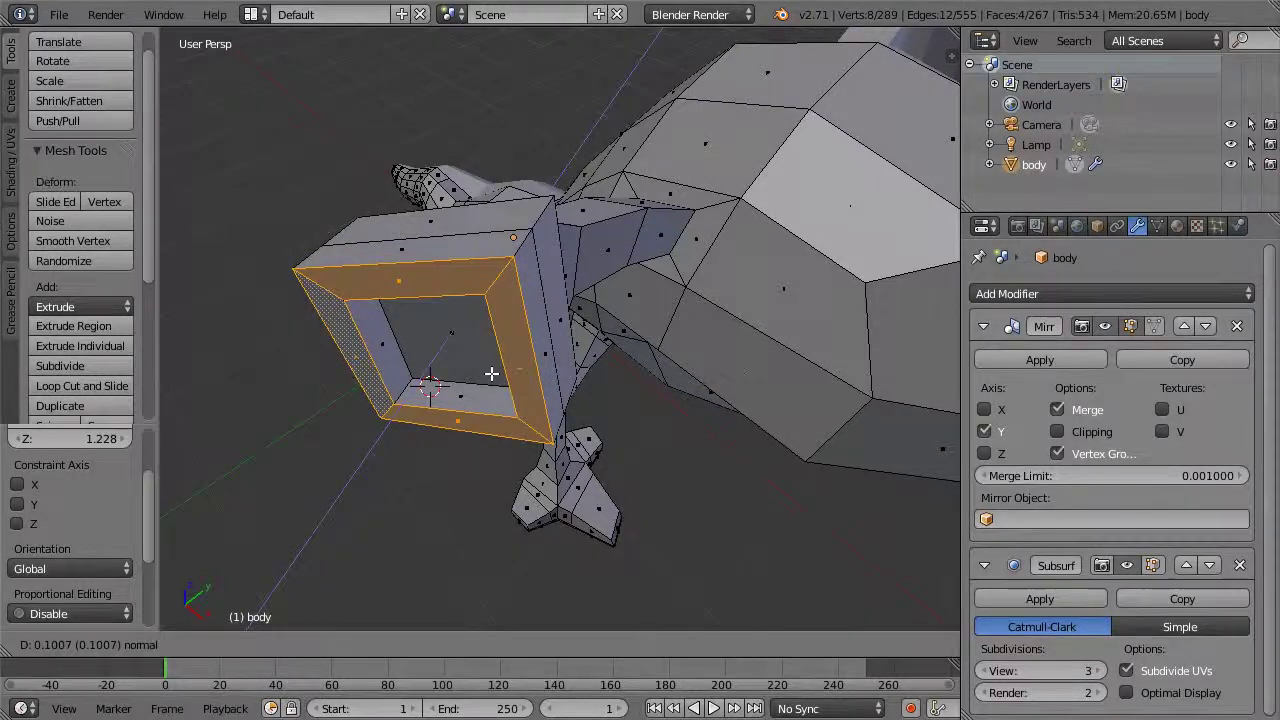
left_click(491, 373)
key("a")
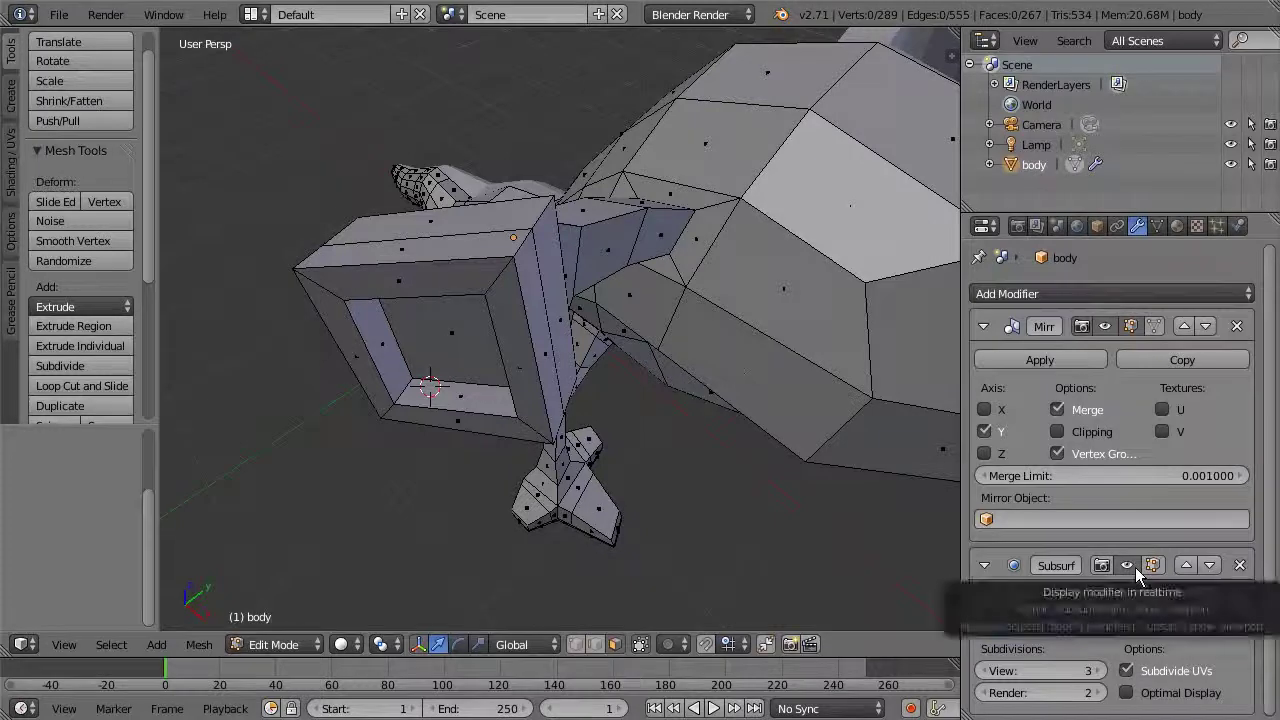
Examine the smoothed limb and its hollow end in Object Mode and return to Edit Mode
left_click(280, 645)
left_click(300, 617)
middle_click_drag(678, 462, 532, 300)
middle_click_drag(537, 248, 530, 295)
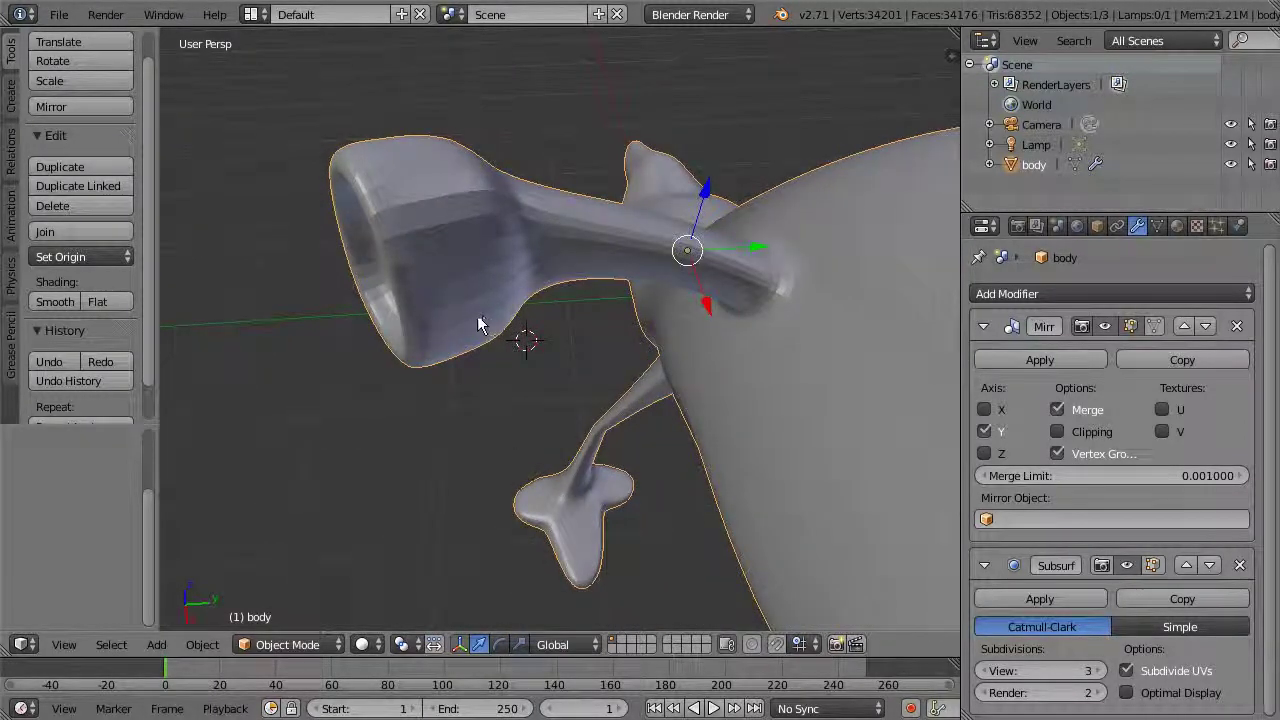
left_click(265, 644)
left_click(262, 597)
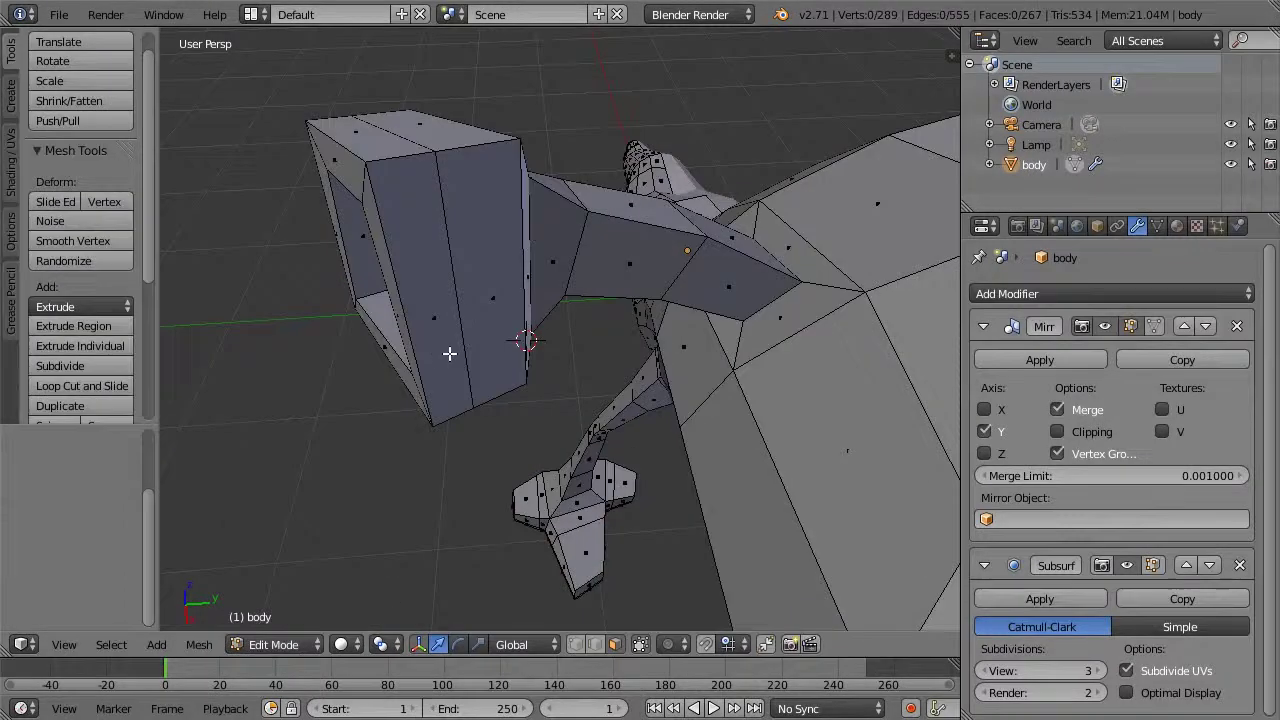
Select the middle edge loop around the widened end's outer sides and scale it to about 1.044
middle_click_drag(475, 298, 454, 300)
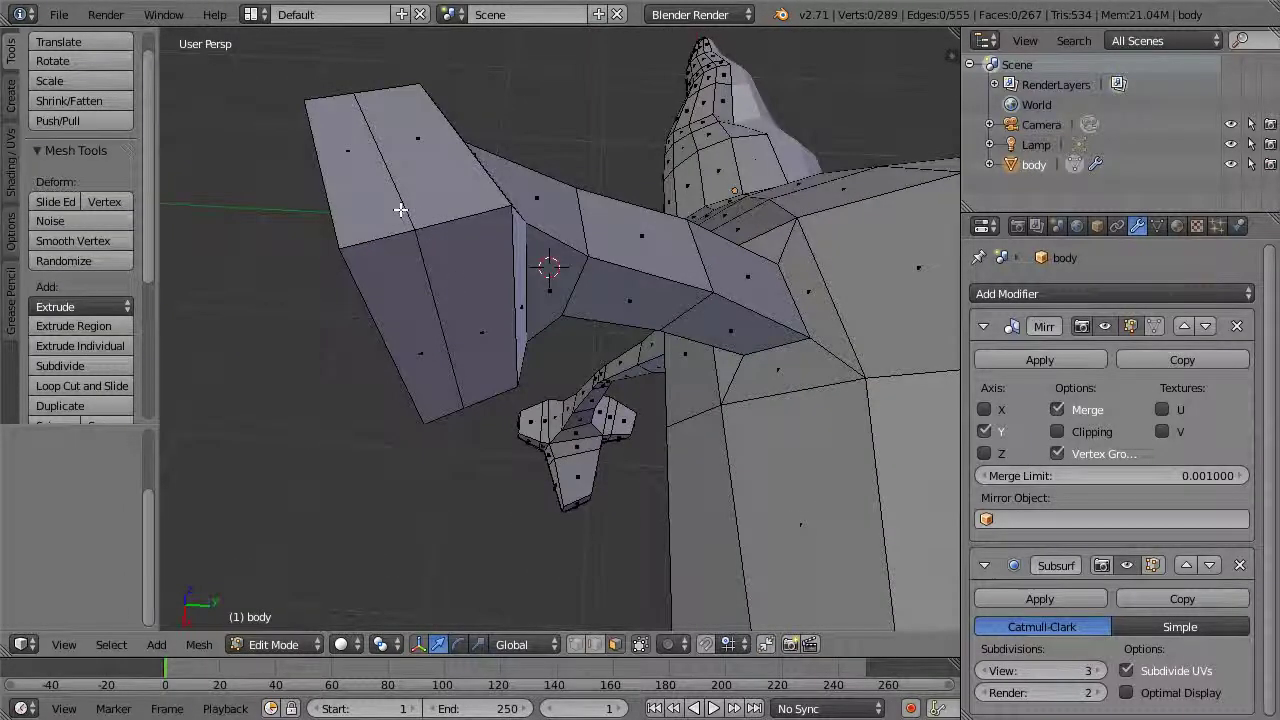
middle_click_drag(412, 231, 443, 263)
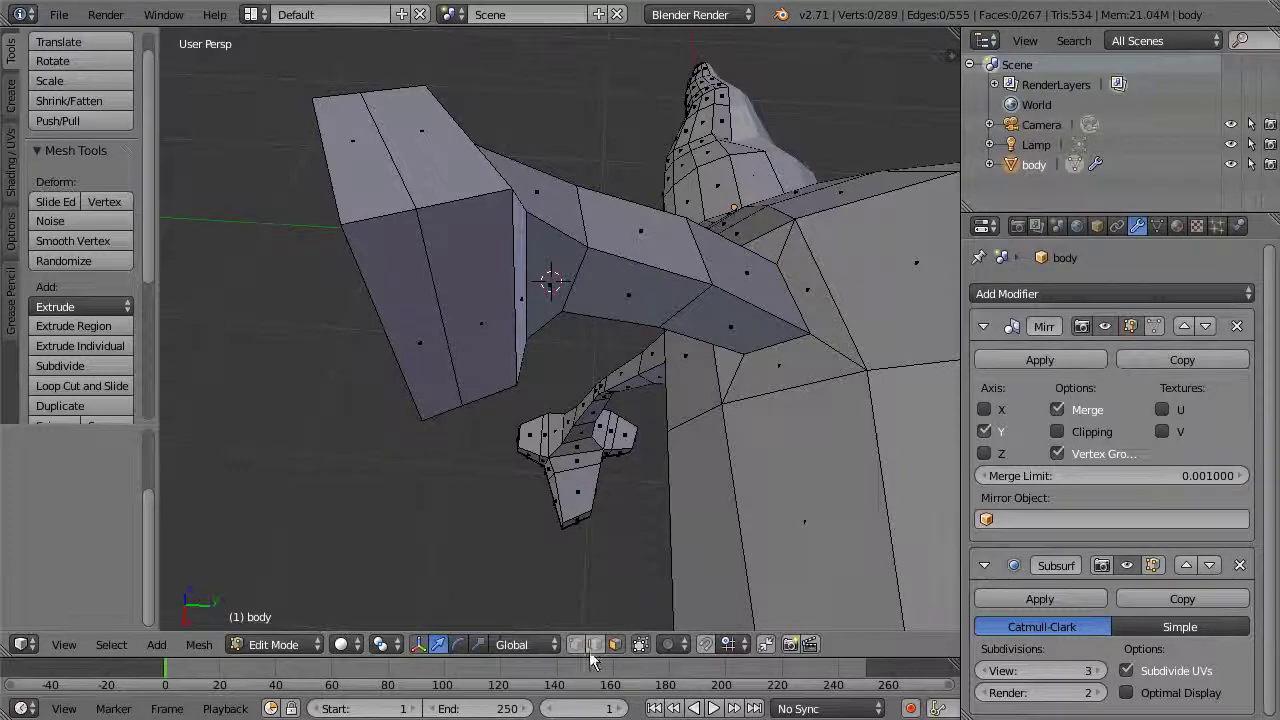
left_click(596, 646)
right_click(413, 202)
right_click(423, 228, "shift")
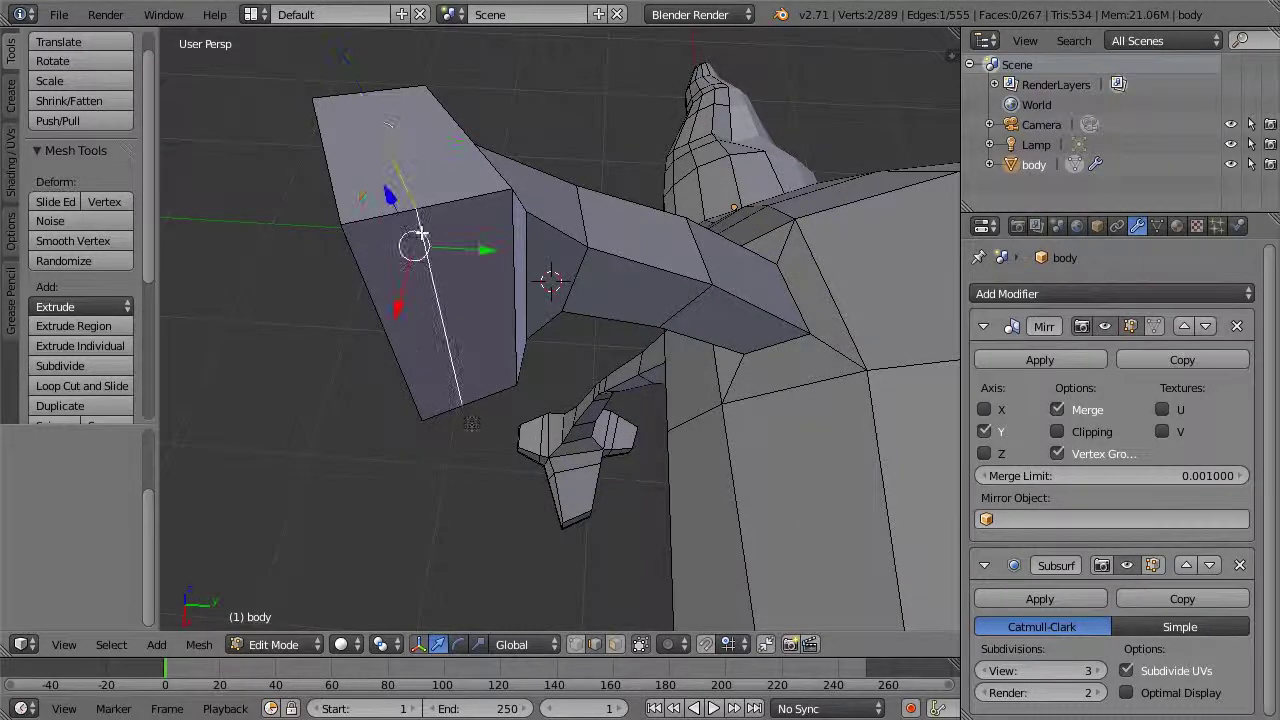
middle_click_drag(472, 424, 472, 303)
right_click(427, 325, "shift")
middle_click_drag(340, 326, 631, 334)
right_click(597, 294, "shift")
middle_click_drag(658, 280, 688, 407)
left_click_drag(620, 336, 609, 327)
left_click_drag(690, 330, 682, 341)
key("a")
right_click(625, 333, "alt")
key("s")
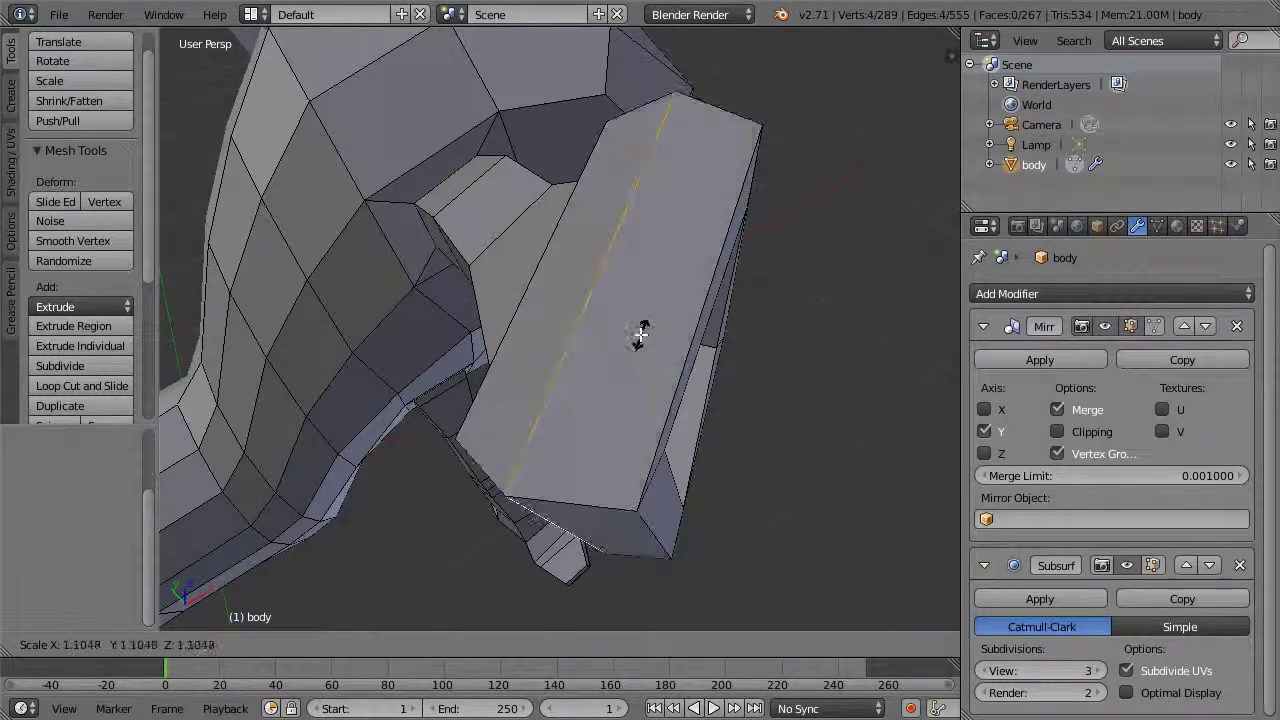
left_click(641, 337)
middle_click_drag(645, 340, 651, 309)
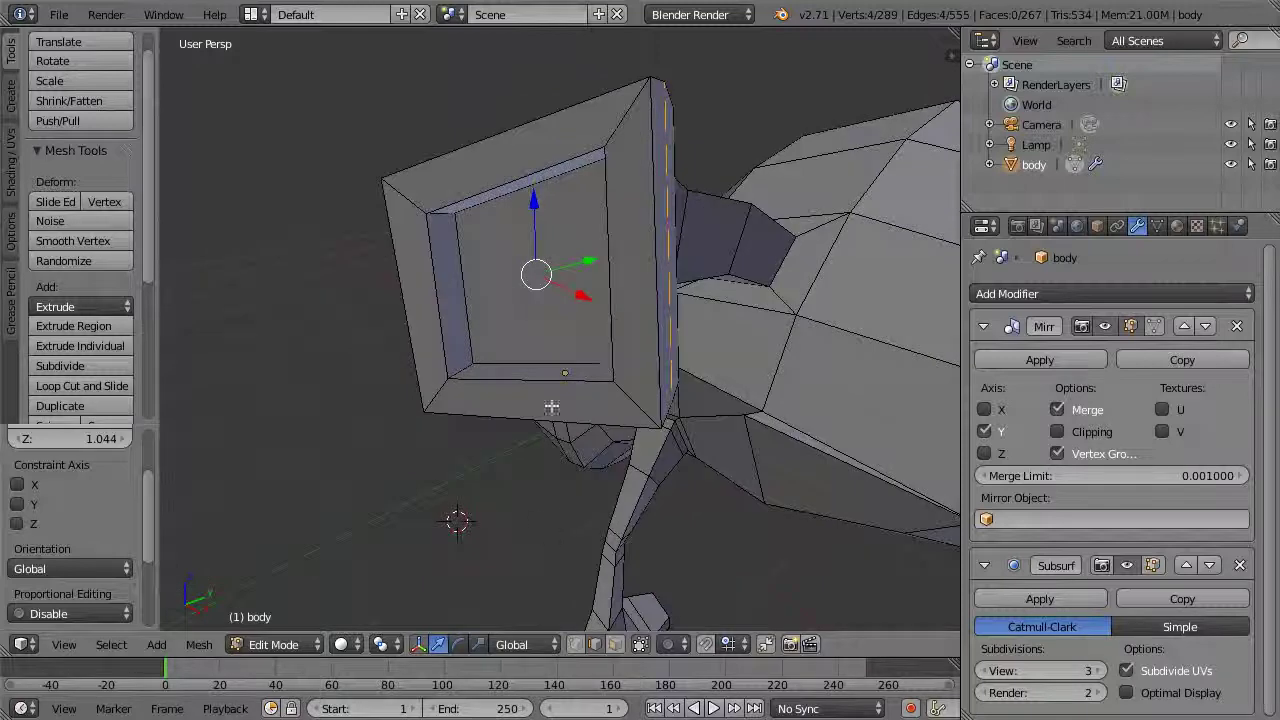
Select the recessed face inside the widened end's rim and move it along the X axis to adjust the hollow
left_click(615, 644)
right_click(520, 265)
middle_click_drag(522, 267, 580, 312)
key("g")
left_click(606, 366)
key("g")
key("x")
left_click(584, 377)
middle_click_drag(584, 377, 391, 543)
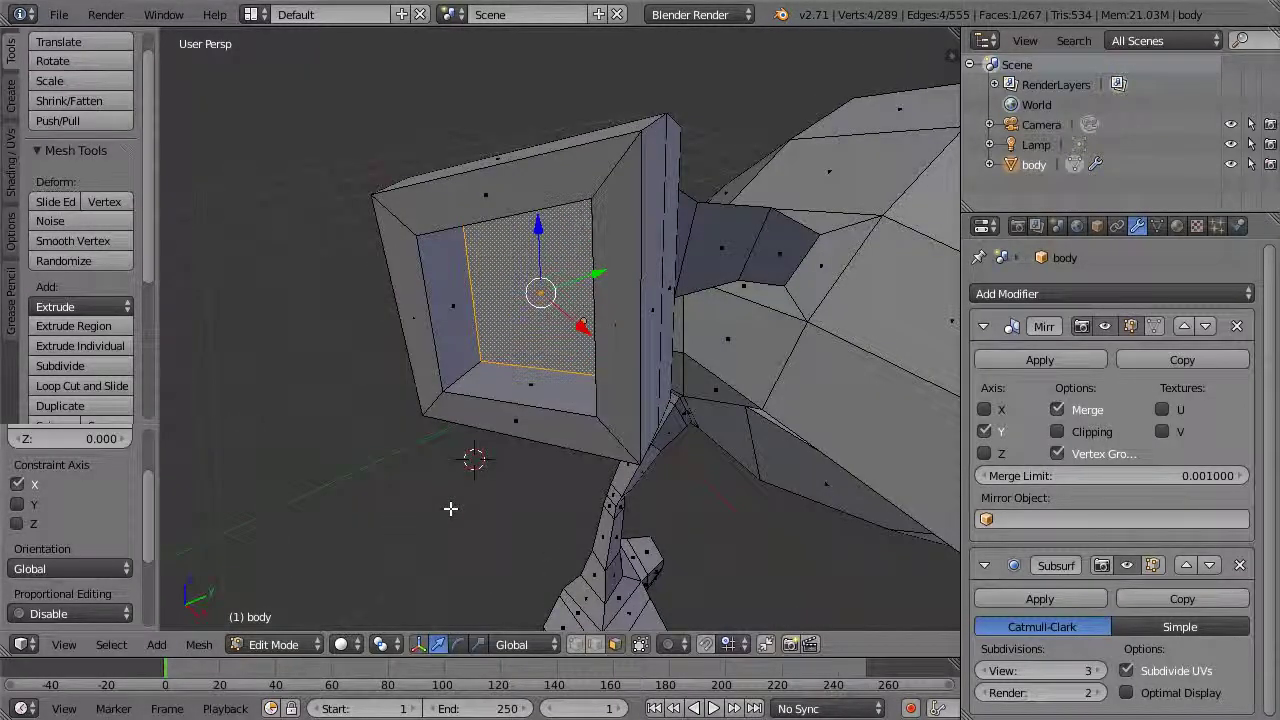
Add a loop cut around the hollow's inner walls with an edge slide factor of about -0.305
key("ctrl+r")
left_click(459, 375)
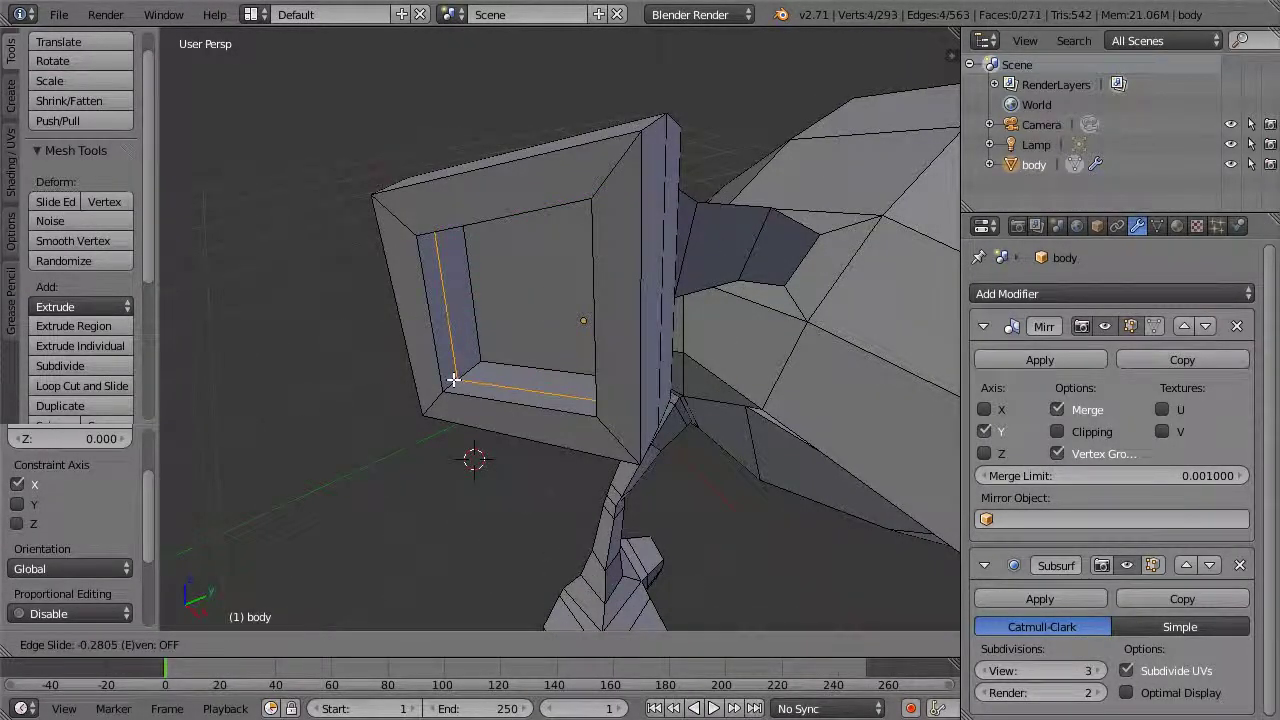
left_click(453, 381)
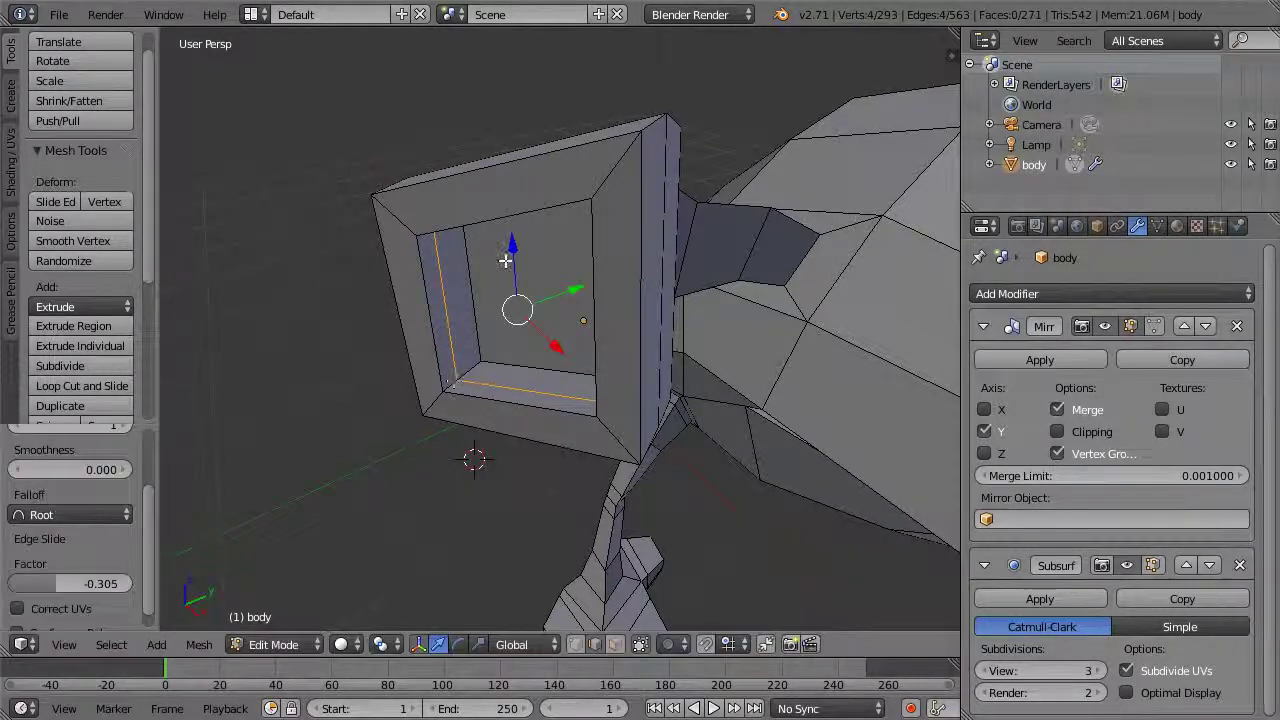
middle_click_drag(506, 260, 499, 240)
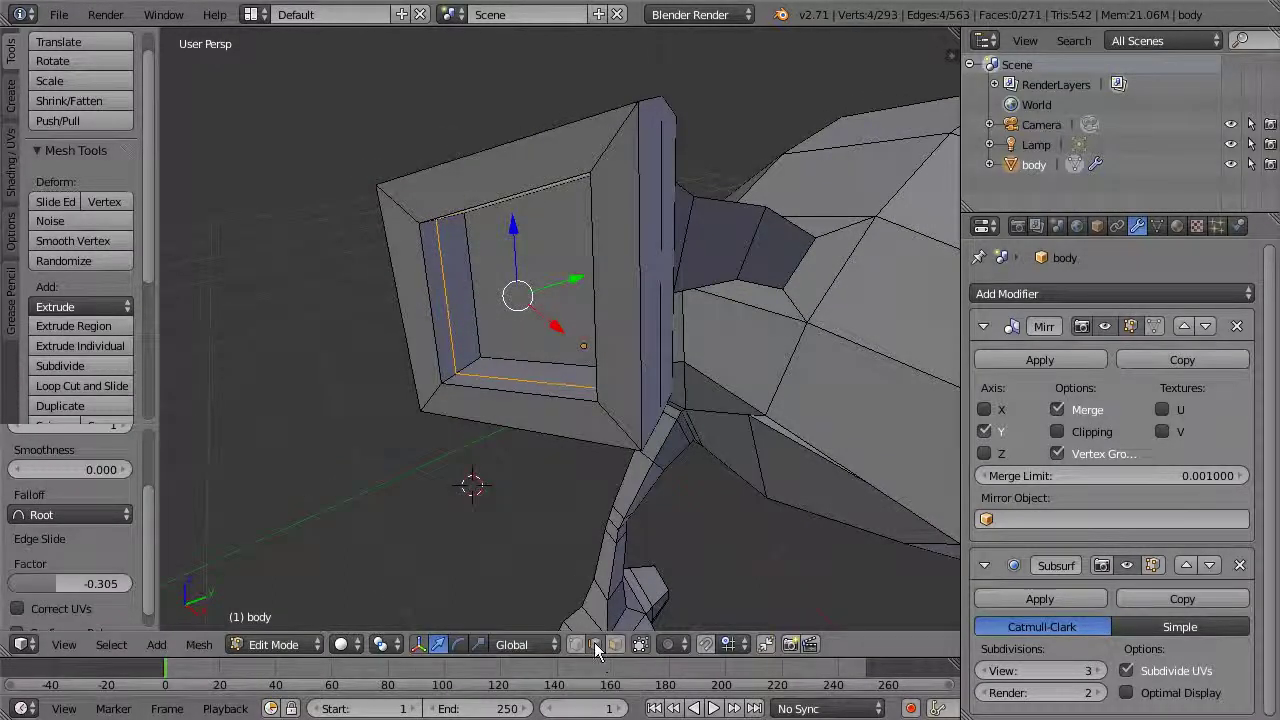
Select the four edges of the hollow's opening and scale them to about 1.12
right_click(431, 312)
right_click(432, 218, "shift")
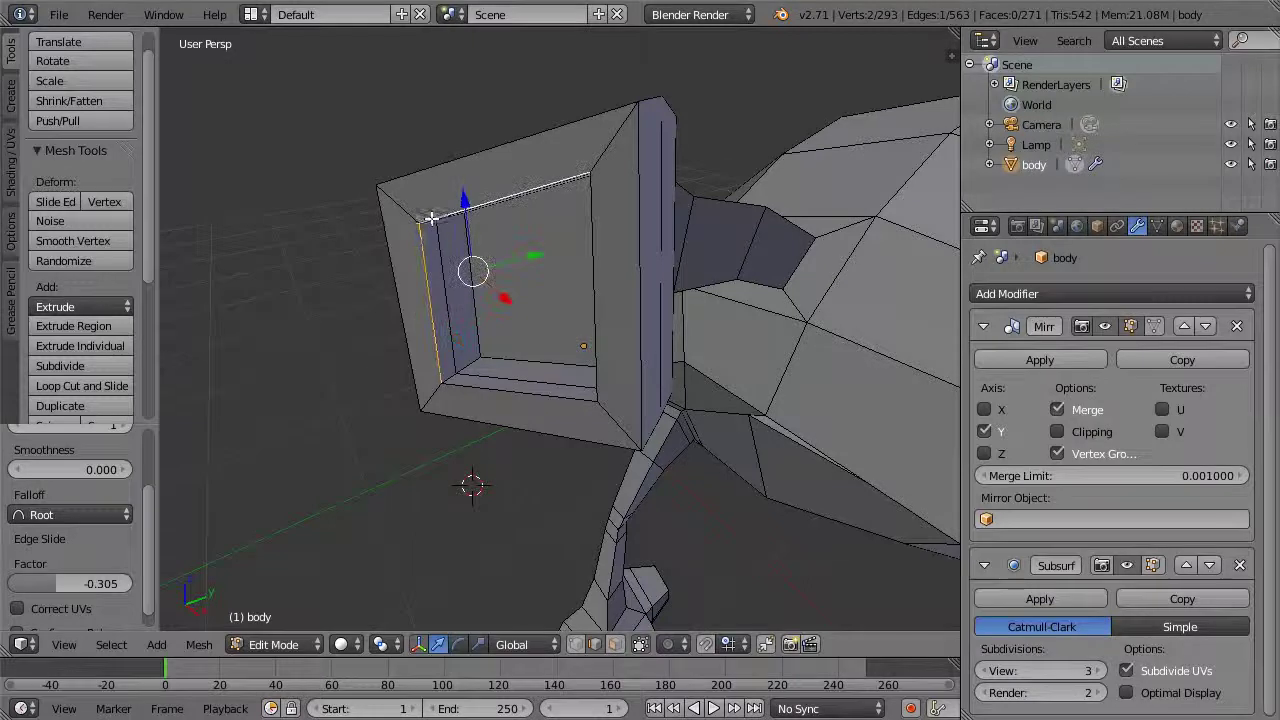
right_click(470, 389, "shift")
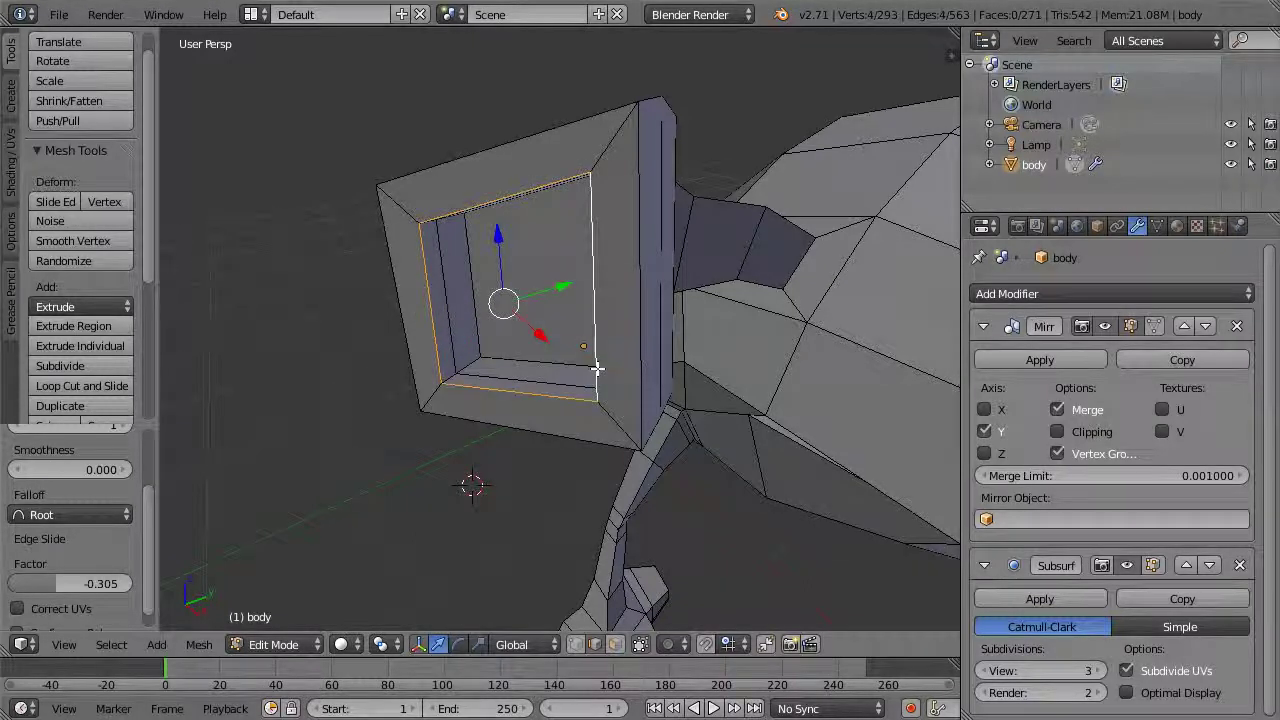
key("s")
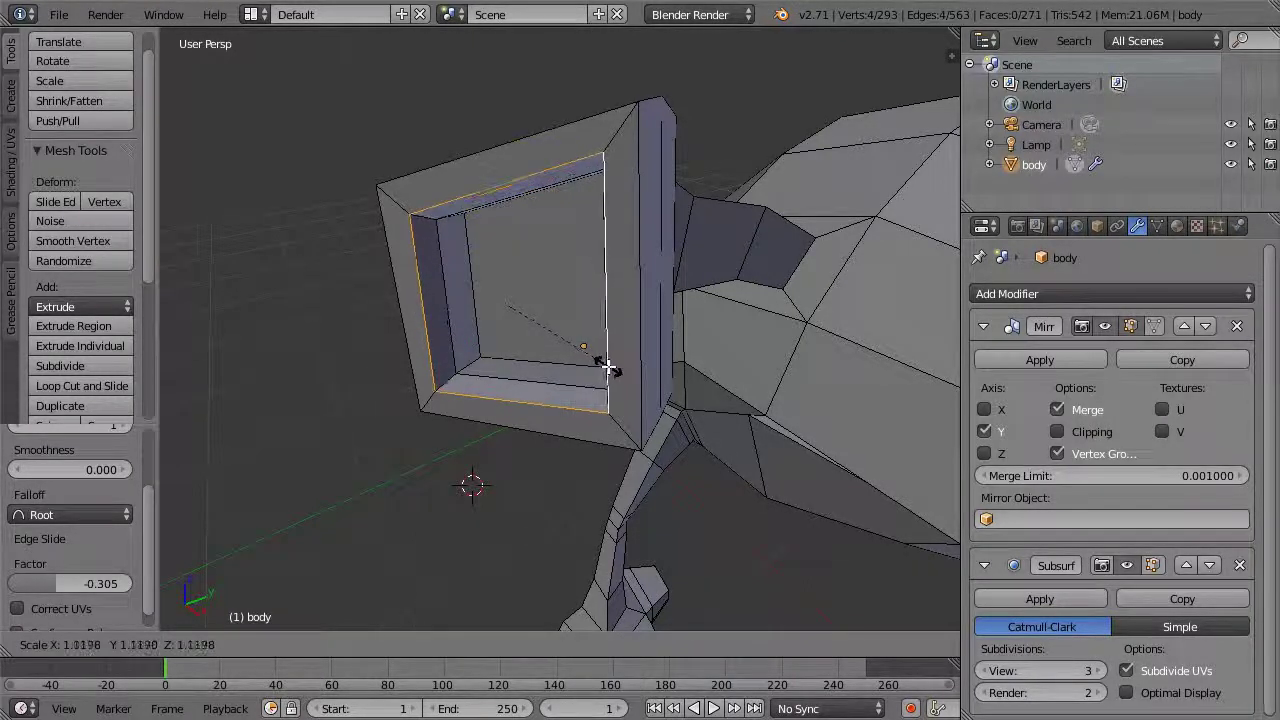
left_click(606, 364)
key("a")
Switch to Object Mode and examine the smoothed body with its mirrored hollow-ended limbs
middle_click_drag(480, 506, 485, 452)
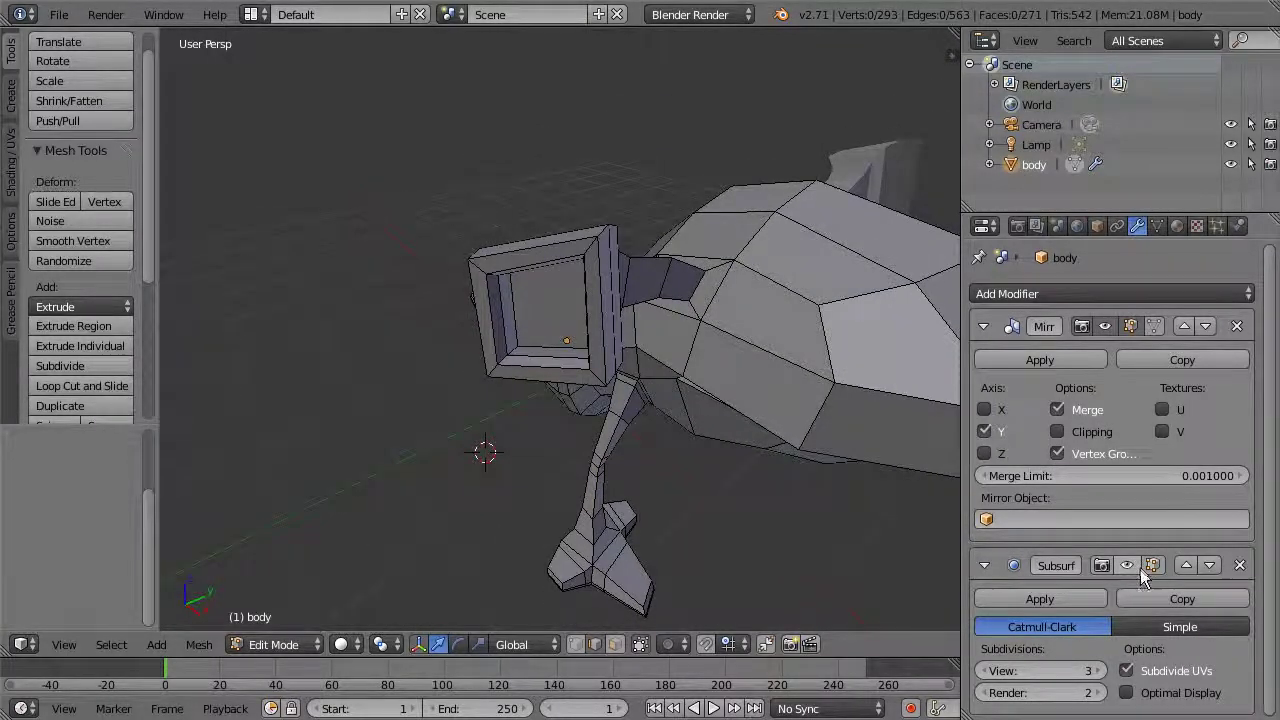
left_click(273, 644)
left_click(286, 617)
middle_click_drag(590, 486, 616, 343)
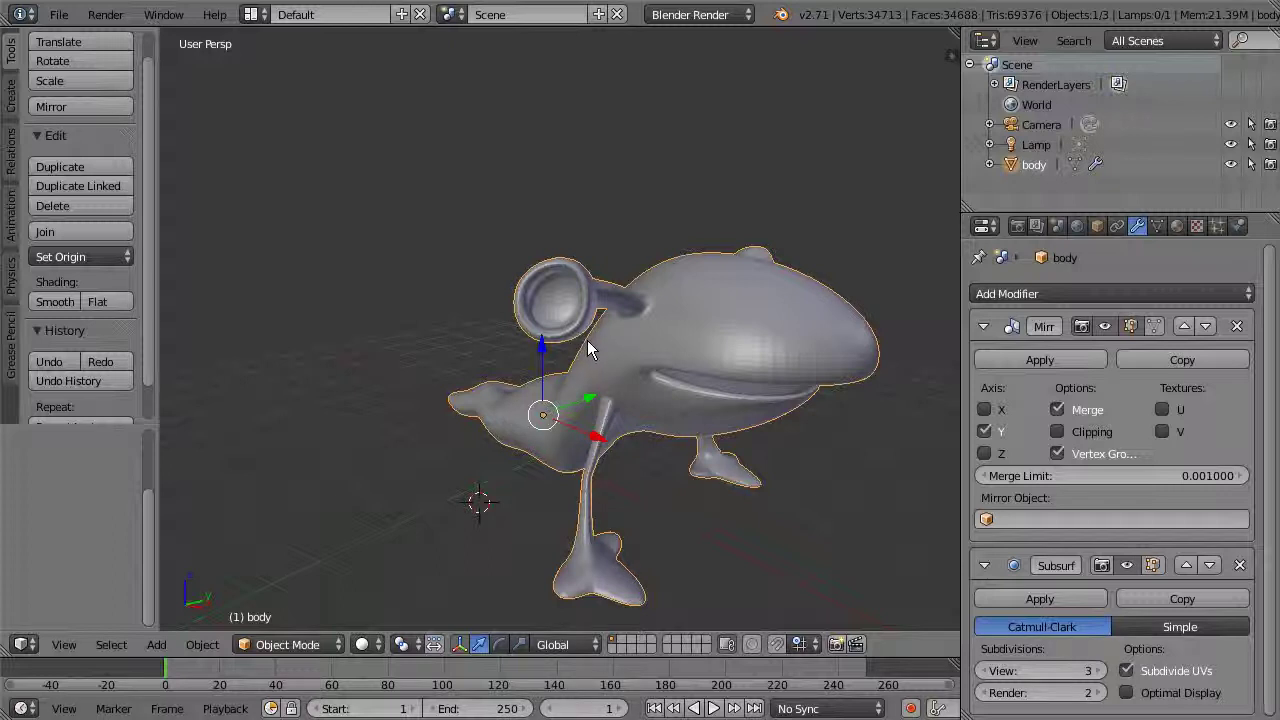
middle_click_drag(734, 337, 778, 398)
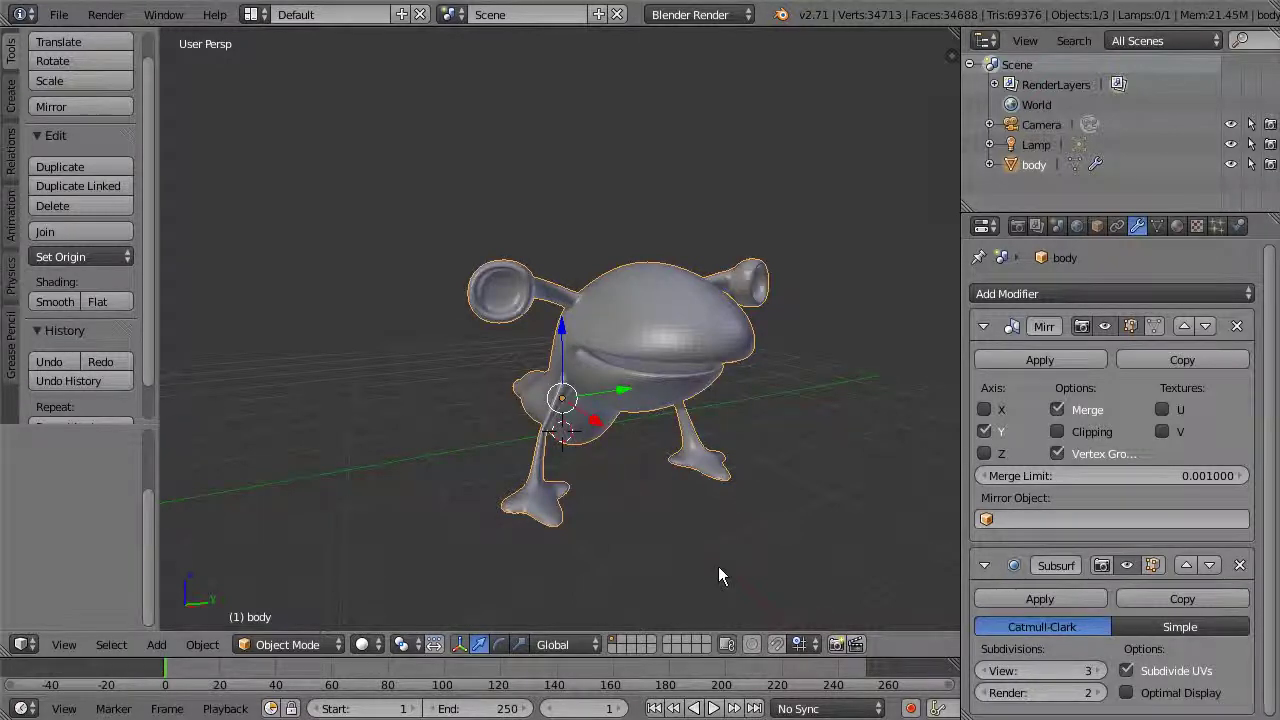
middle_click_drag(815, 422, 806, 383)
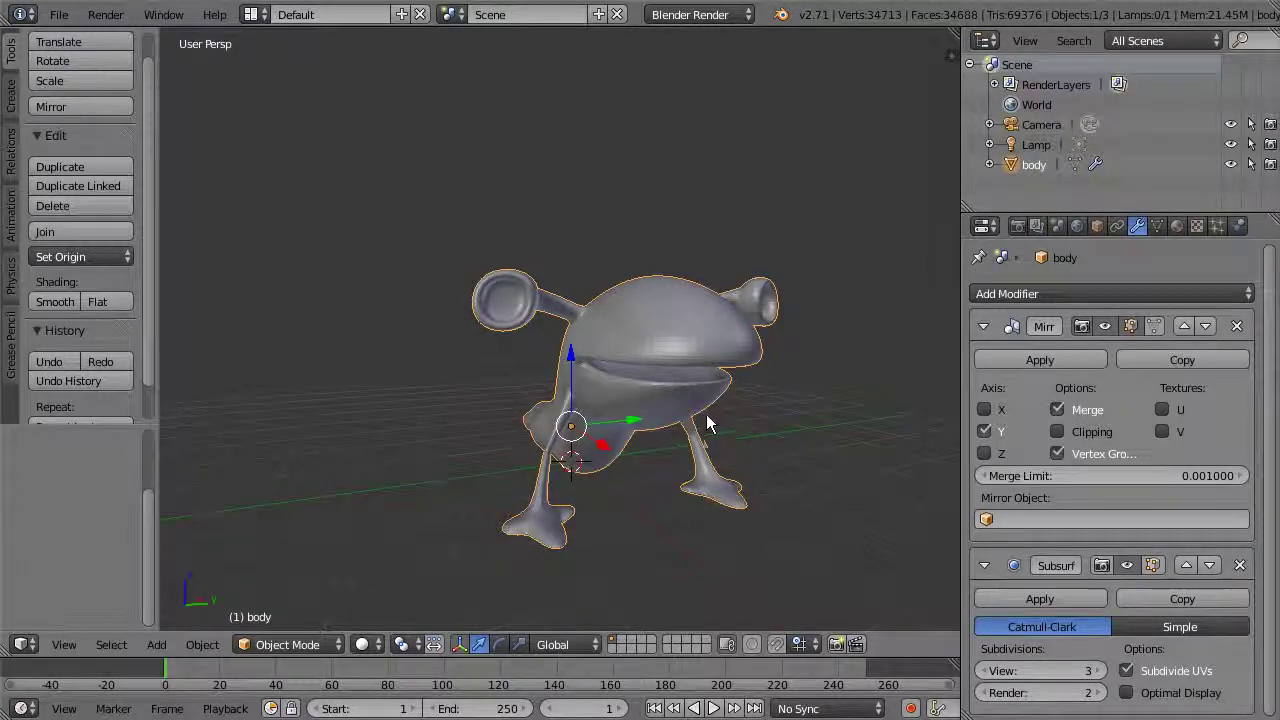
left_click(471, 115)
left_click(276, 123)
left_click(677, 164)
left_click(925, 342)
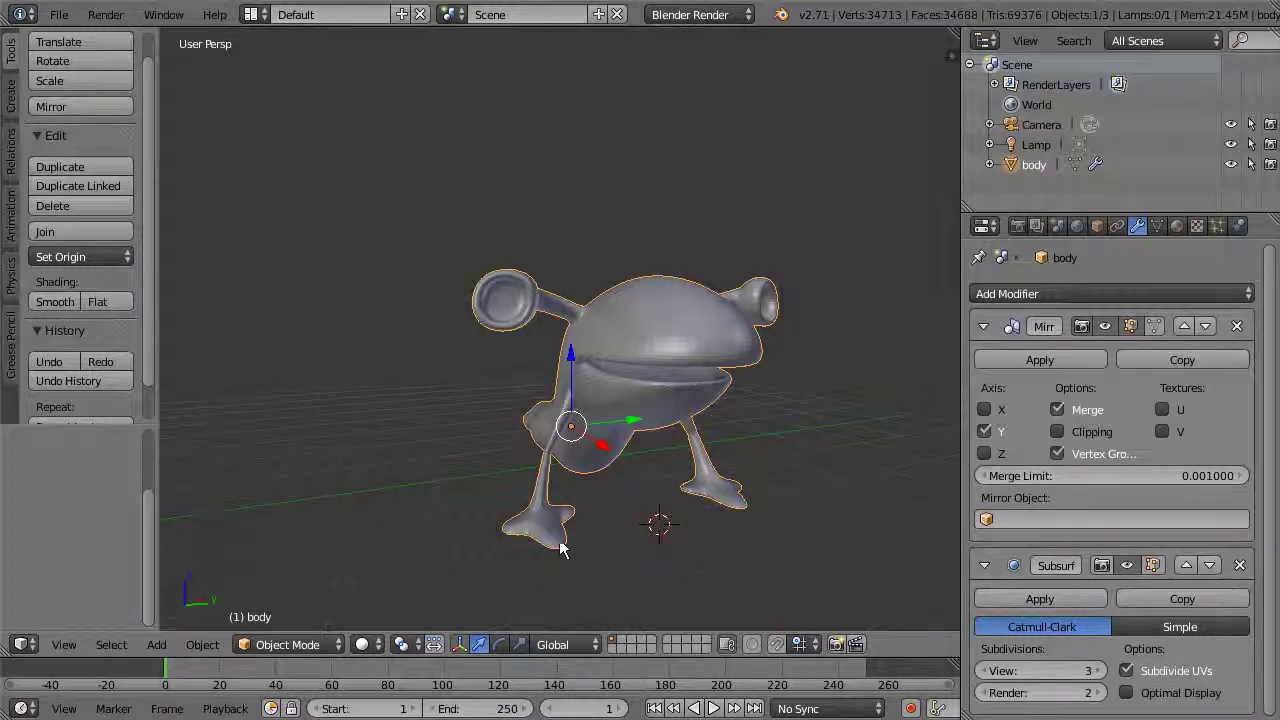
left_click(637, 372)
middle_click_drag(790, 375, 637, 388)
left_click(663, 328)
middle_click_drag(730, 325, 117, 258)
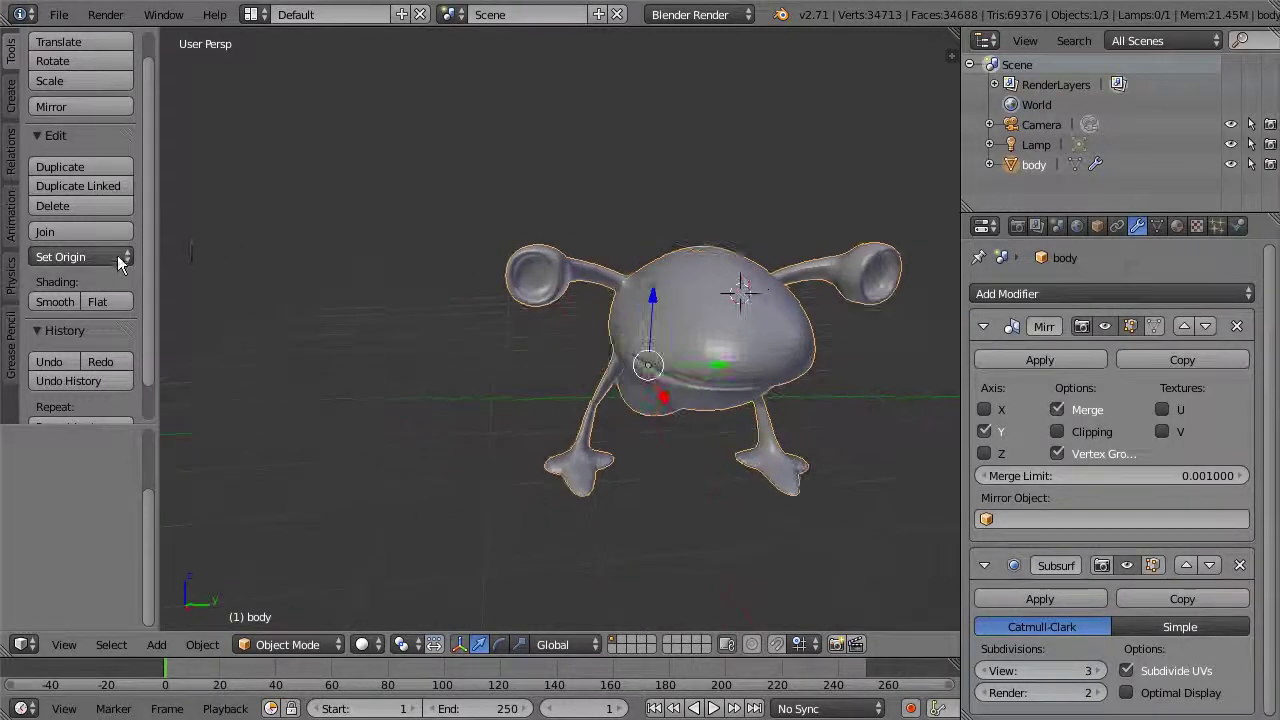
middle_click_drag(800, 263, 657, 294)
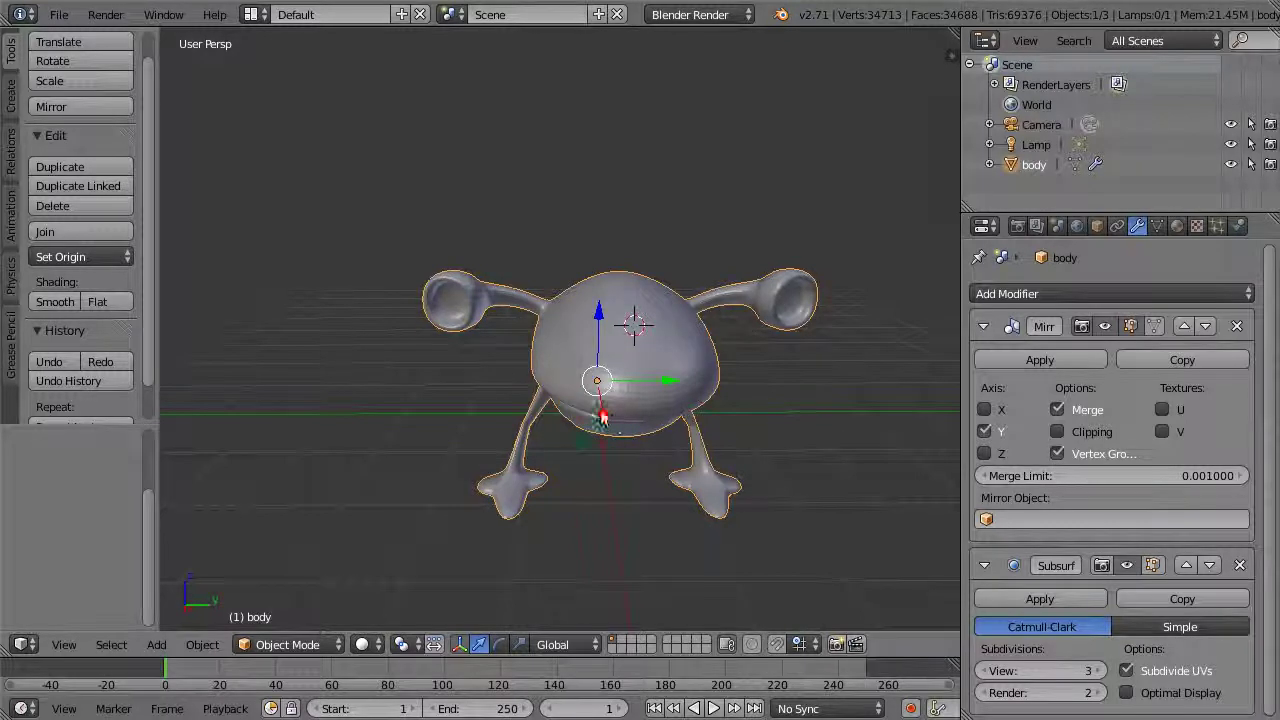
middle_click_drag(643, 337, 729, 391)
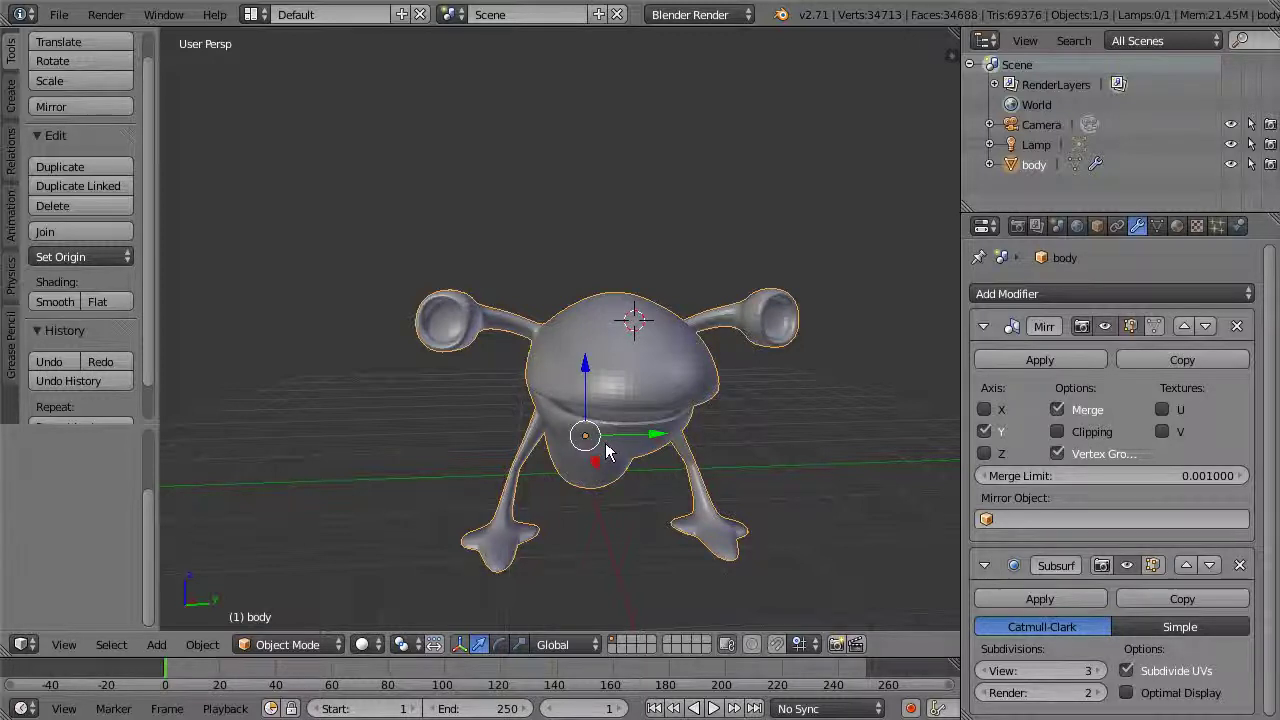
Place the 3D cursor in the centre of the limb's hollow end and add a UV sphere there
scroll(607, 447, "down", 5)
middle_click_drag(647, 438, 651, 343)
scroll(662, 408, "up", 4)
left_click(658, 358)
middle_click_drag(645, 472, 531, 457)
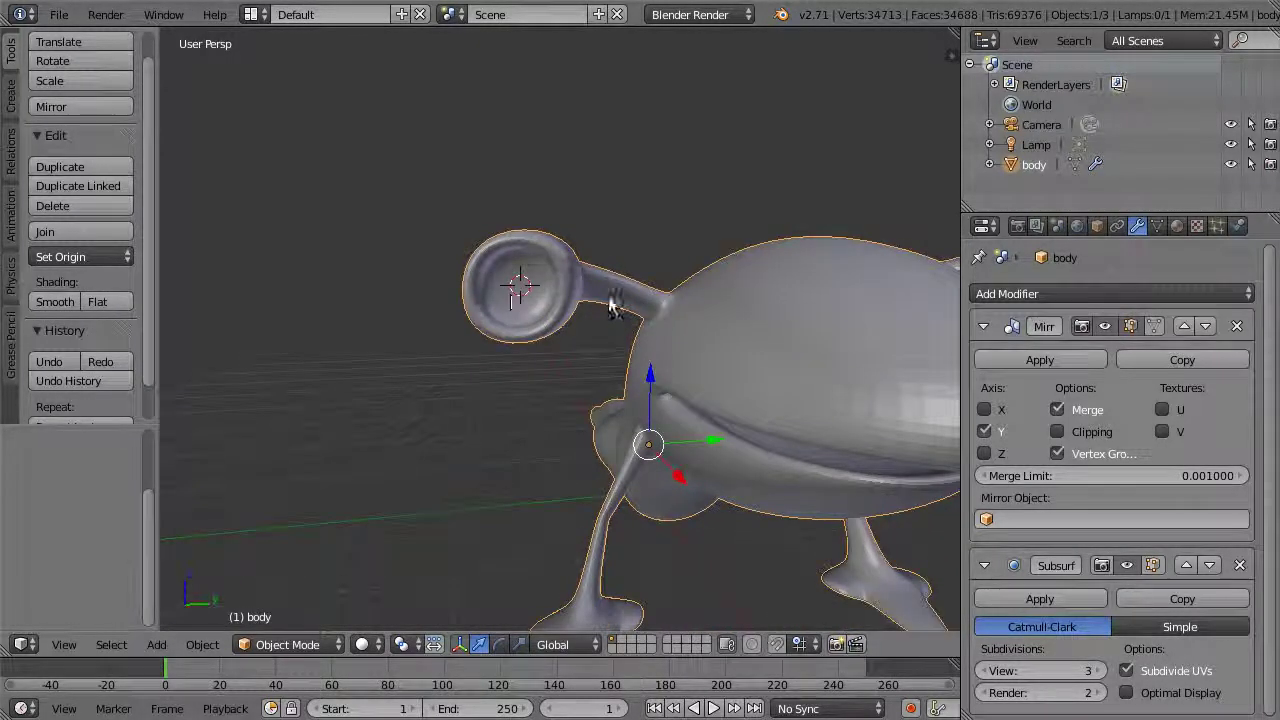
left_click(12, 95)
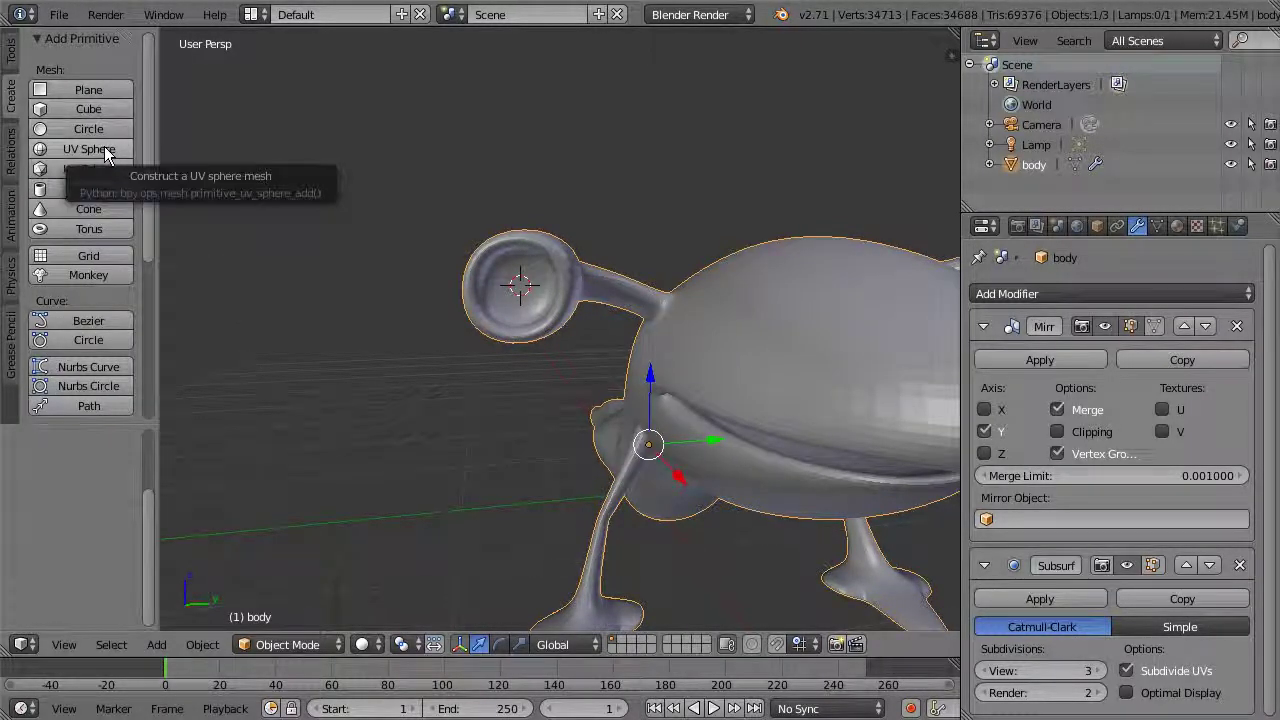
left_click(90, 148)
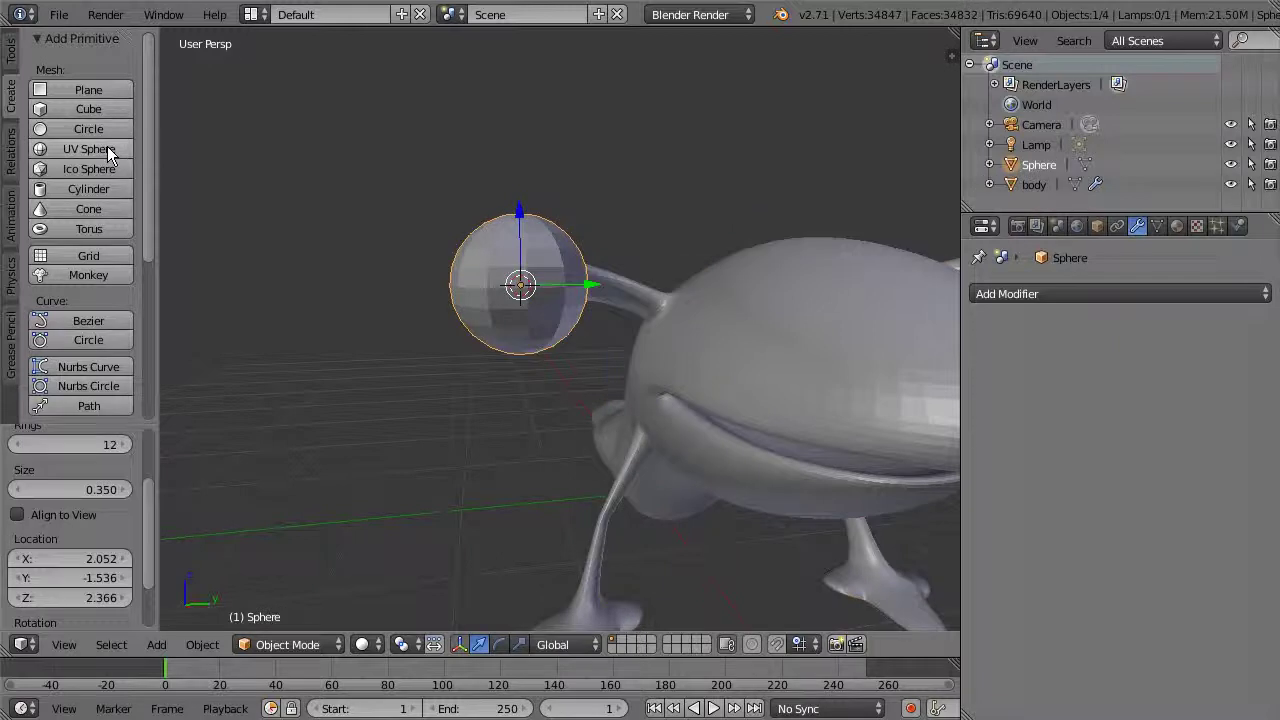
Try 27 rings on the UV sphere and restore its ring count to 12
middle_click_drag(500, 398, 537, 312)
left_click_drag(152, 498, 126, 471)
left_click(108, 472)
left_click(16, 470)
left_click(111, 469)
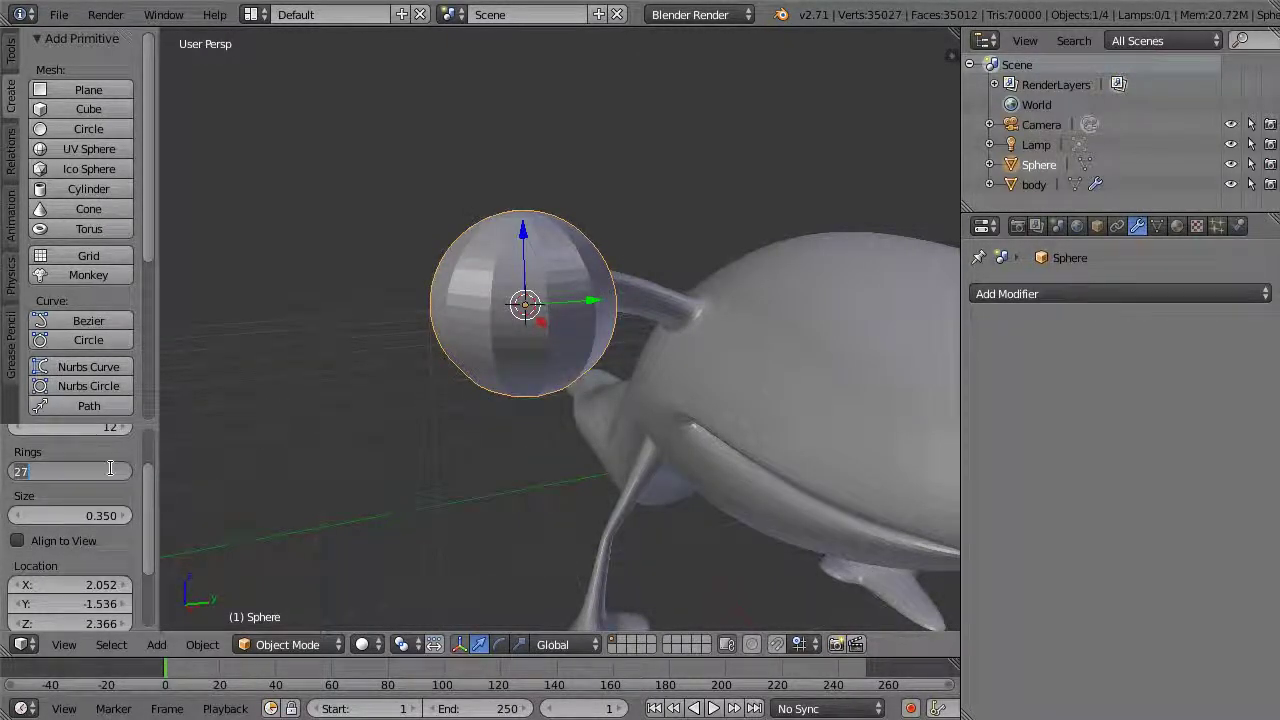
type("12")
key("Return")
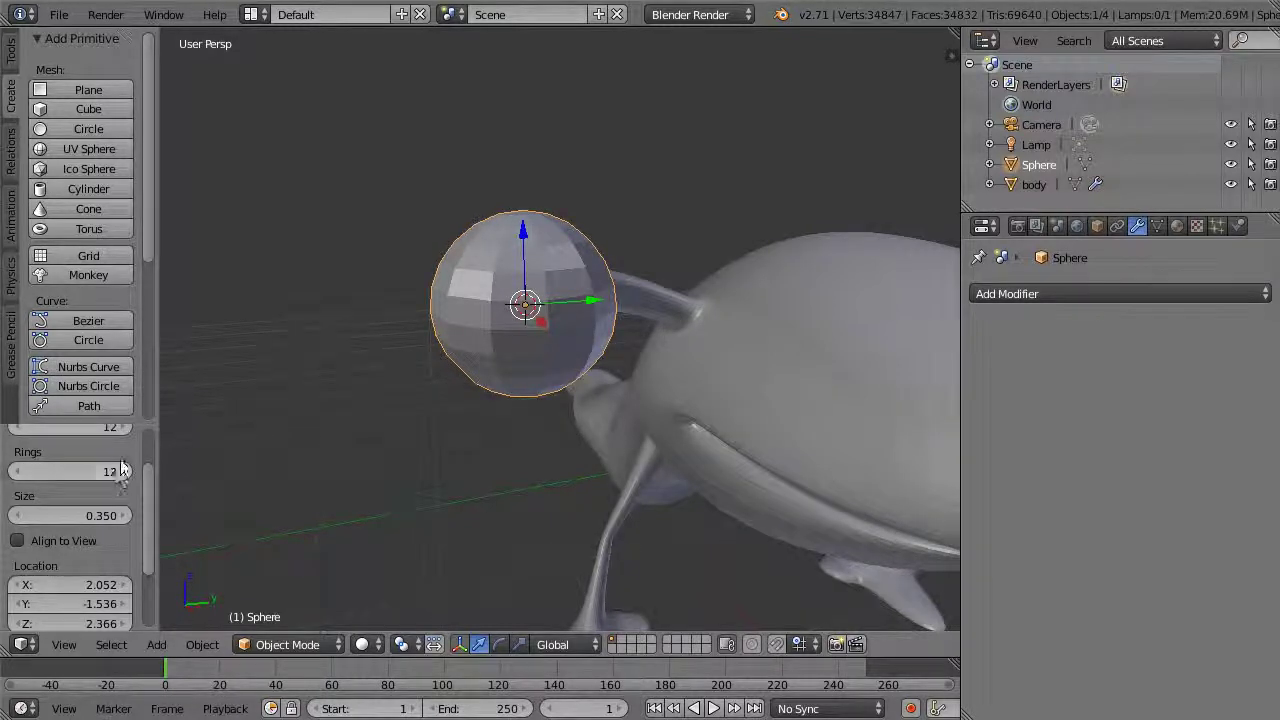
Rotate the UV sphere about the Y axis so its pole faces out of the hollow, and set its size to 0.240
left_click_drag(144, 486, 162, 580)
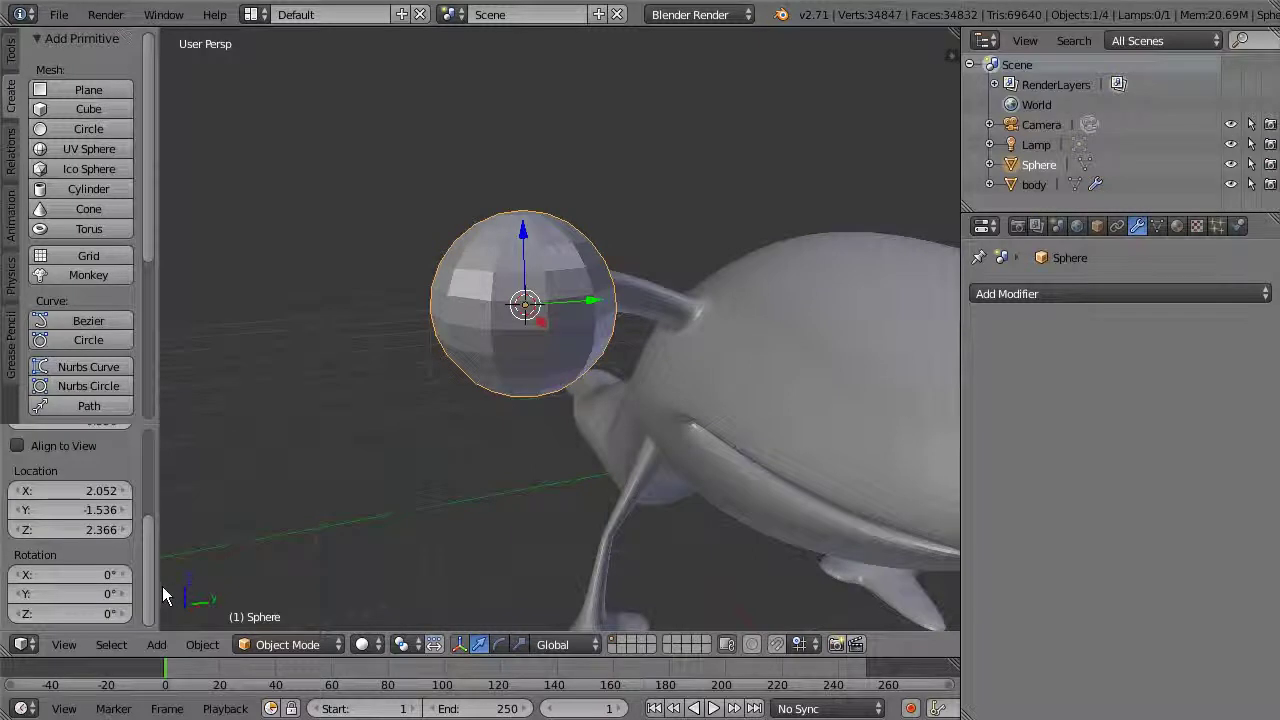
left_click_drag(75, 594, 150, 484)
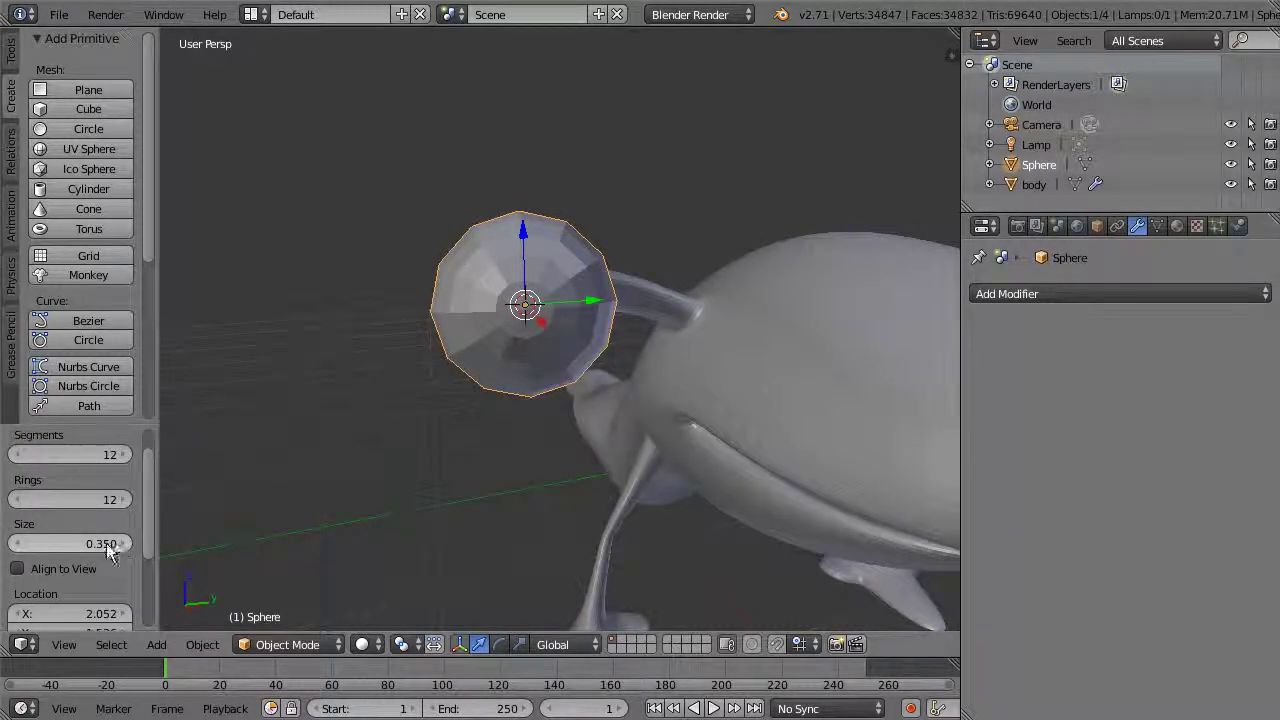
left_click_drag(100, 543, 89, 545)
middle_click_drag(488, 460, 463, 477)
middle_click_drag(593, 433, 771, 428)
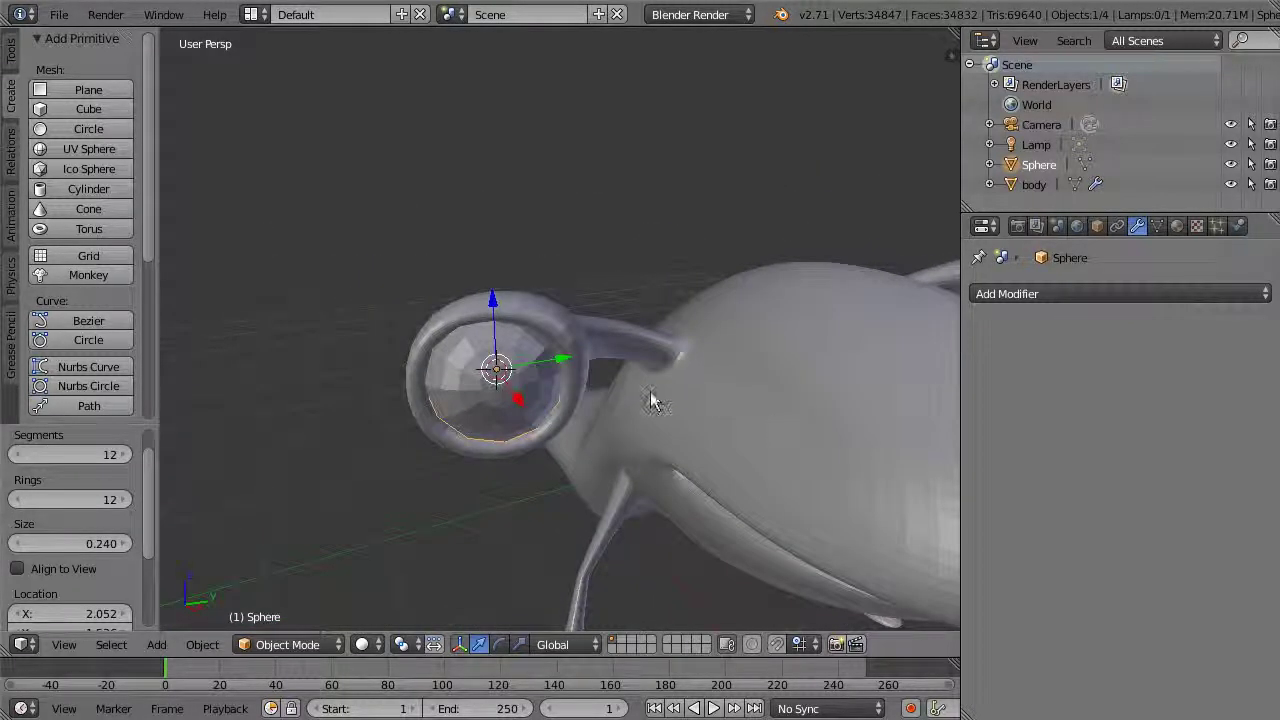
Nudge the sphere along the global axes, including -0.002 along Y, to centre it in the limb's hollow end
scroll(660, 396, "up", 4)
middle_click_drag(643, 399, 440, 456)
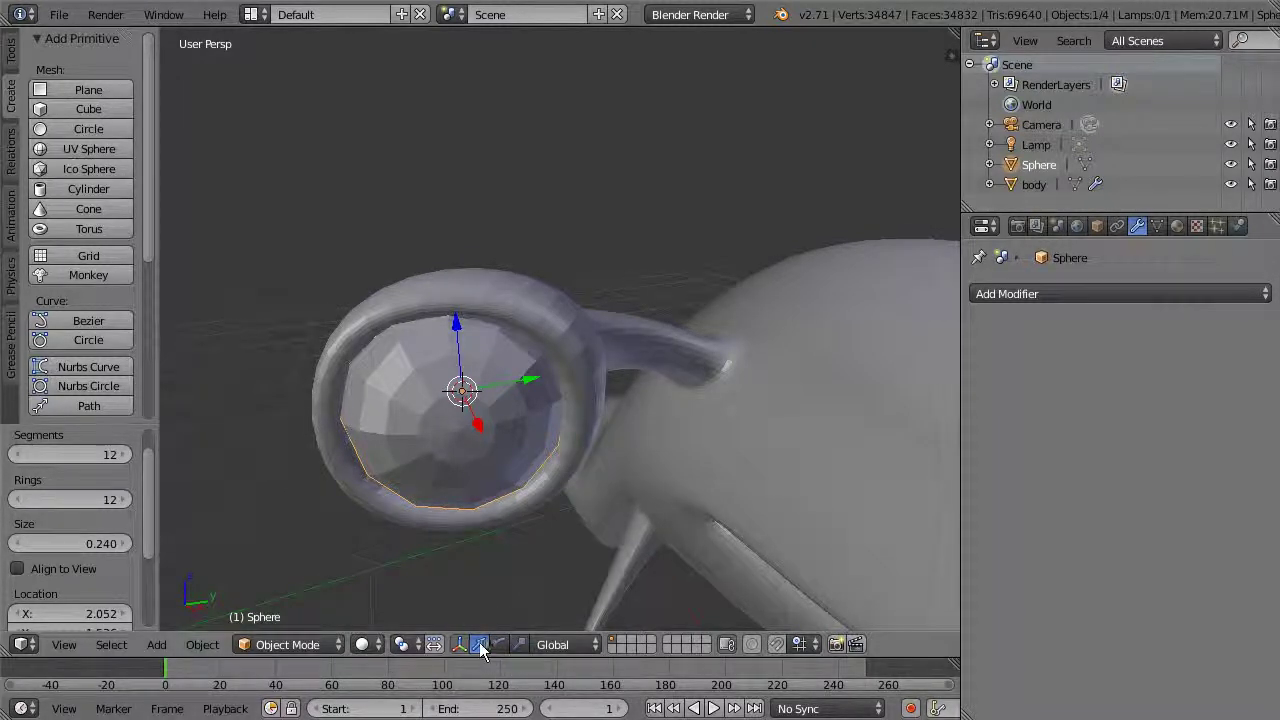
left_click_drag(478, 430, 476, 423)
left_click_drag(456, 324, 458, 324)
left_click_drag(529, 388, 532, 382)
middle_click_drag(532, 382, 544, 458)
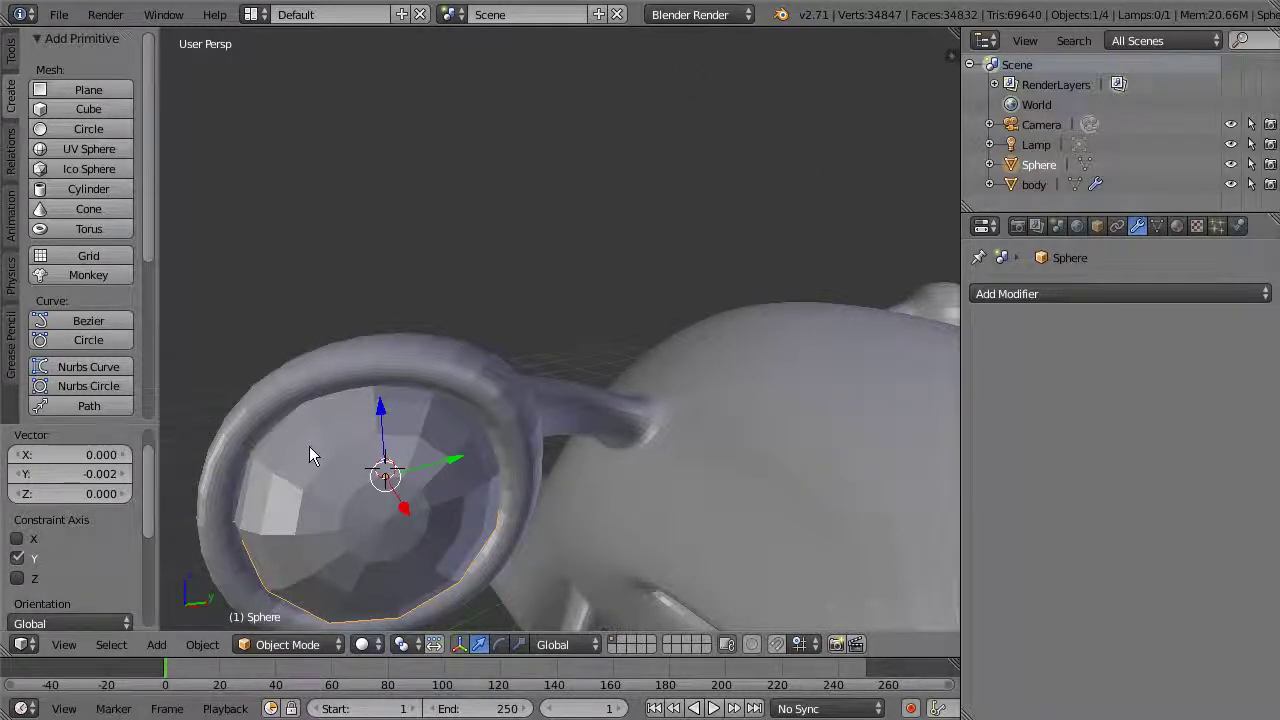
key("KP_Decimal")
middle_click_drag(578, 440, 643, 435)
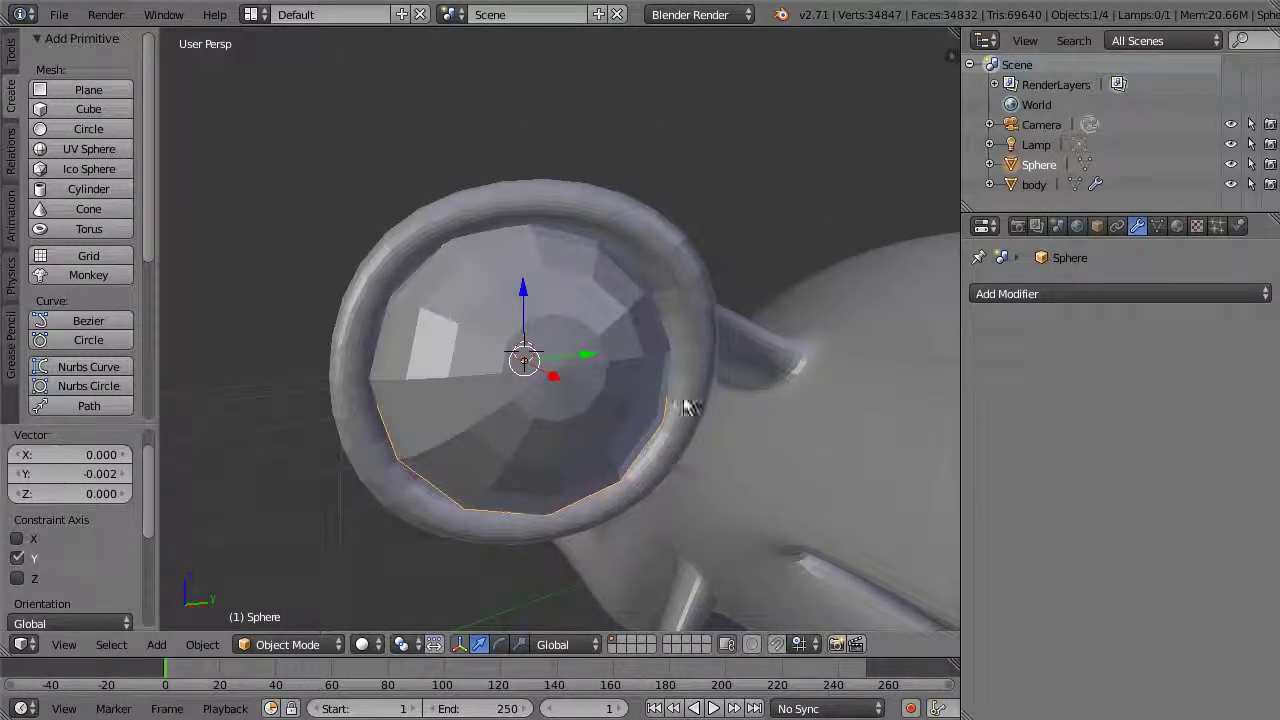
middle_click_drag(683, 396, 612, 400)
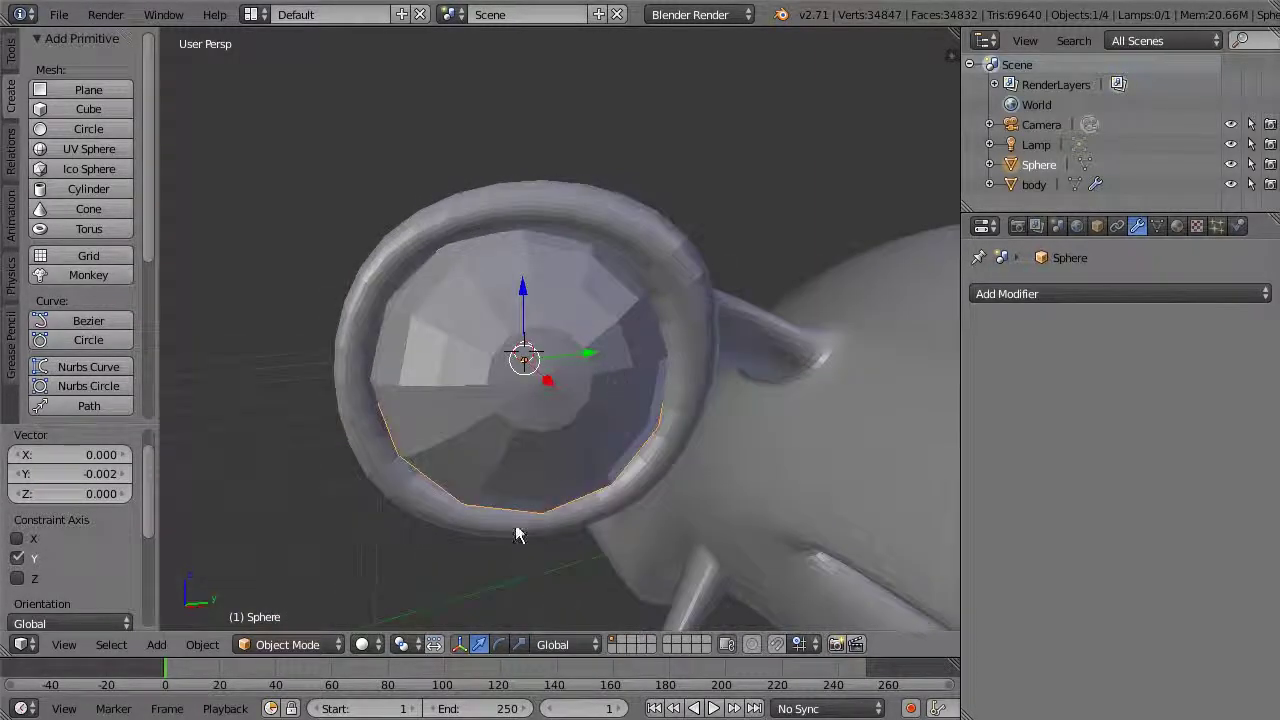
Enter Edit Mode on the sphere and select the ring of twelve triangular faces around its outward-facing pole
left_click(315, 644)
left_click(287, 599)
right_click(535, 407)
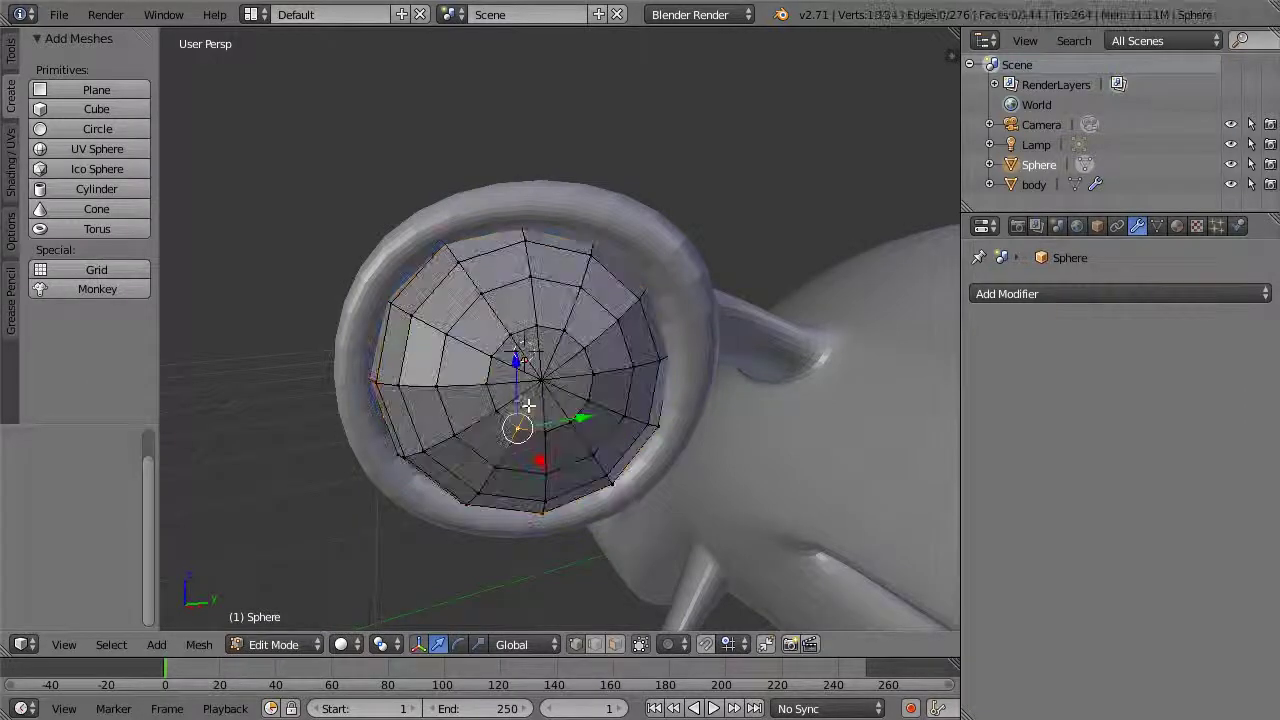
left_click(615, 644)
right_click(508, 392)
right_click(514, 361, "shift")
right_click(514, 361, "shift")
right_click(527, 349, "shift")
right_click(547, 346, "shift")
right_click(561, 354, "shift")
right_click(580, 380, "shift")
right_click(575, 395, "shift")
right_click(565, 405, "shift")
right_click(555, 415, "shift")
right_click(545, 418, "shift")
right_click(534, 410, "shift")
right_click(523, 409, "shift")
Set the transform orientation to Local and push the selected pole faces inward along the sphere's local Z axis
middle_click_drag(523, 409, 676, 452)
mouse_move(689, 462)
middle_mouse_down()
mouse_move(692, 511)
mouse_move(693, 476)
mouse_move(654, 480)
middle_mouse_up()
scroll(701, 441, "up", 1)
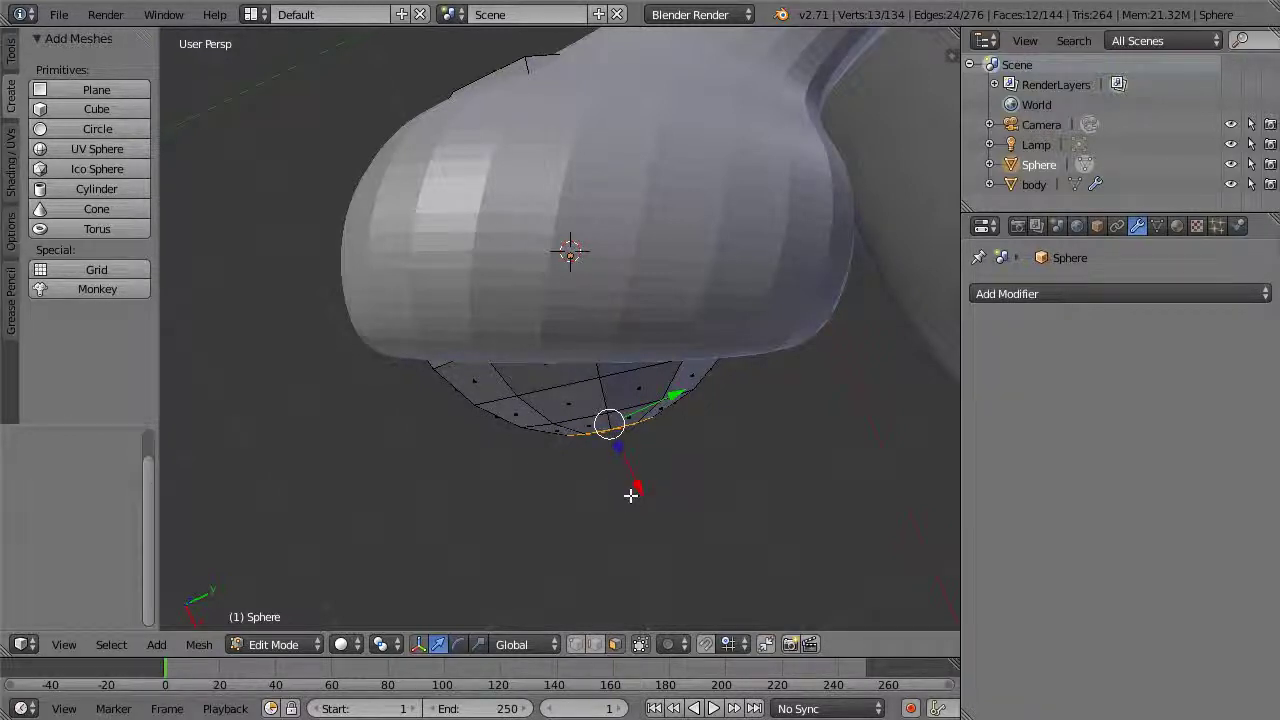
left_click(544, 644)
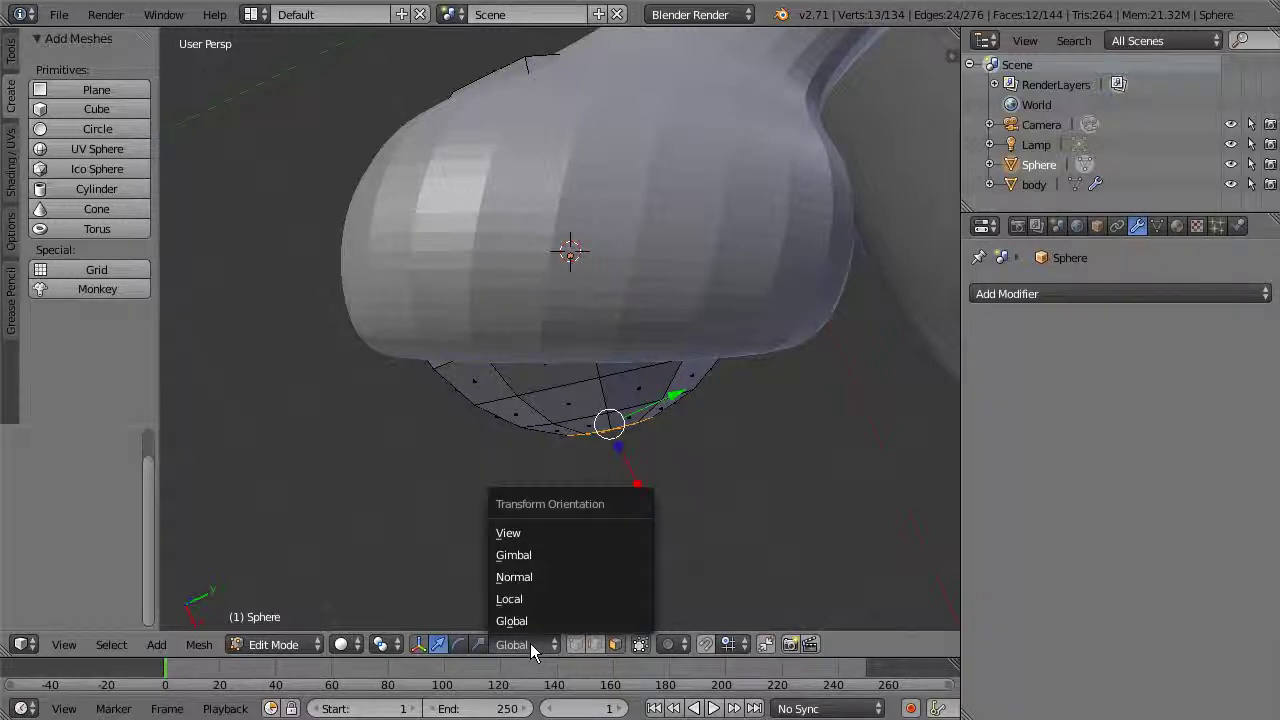
left_click(522, 599)
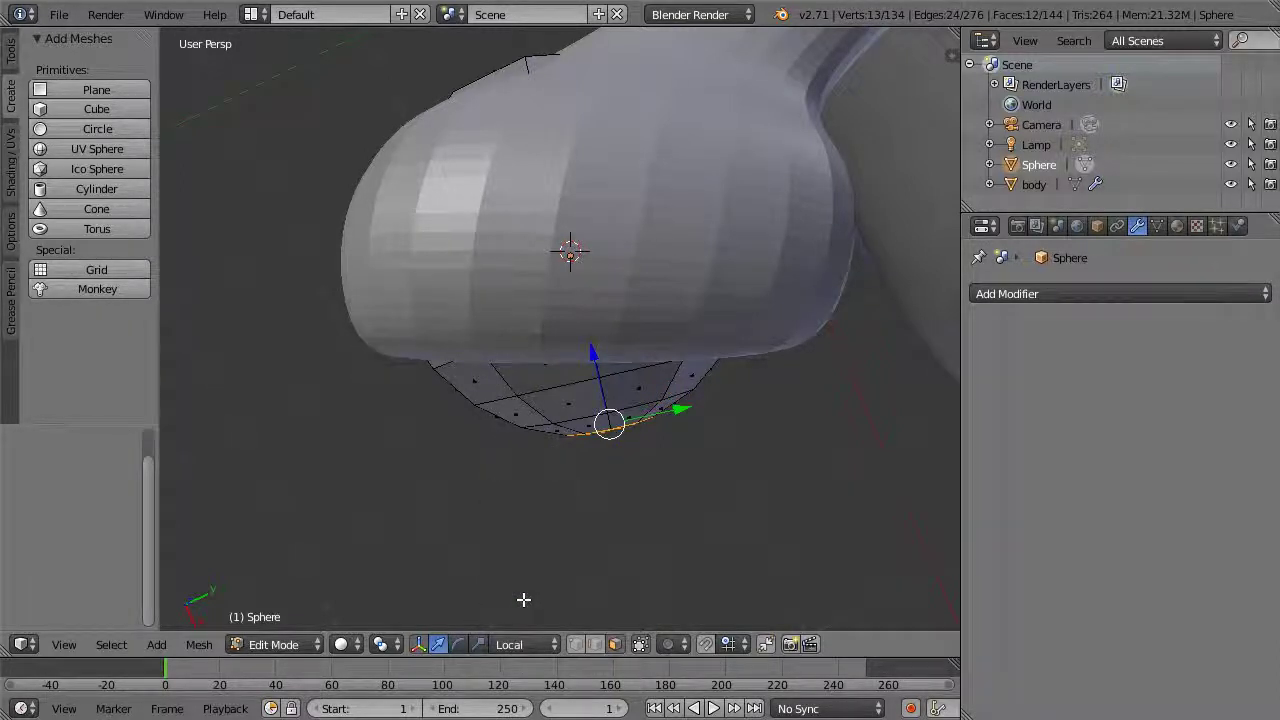
mouse_move(590, 358)
left_mouse_down()
mouse_move(597, 350)
mouse_move(610, 371)
left_mouse_up()
middle_click_drag(610, 371, 588, 337)
left_click_drag(588, 337, 605, 350)
mouse_move(605, 350)
middle_mouse_down()
mouse_move(571, 271)
mouse_move(547, 251)
mouse_move(571, 243)
mouse_move(614, 263)
mouse_move(700, 346)
mouse_move(600, 350)
mouse_move(692, 352)
mouse_move(657, 371)
mouse_move(630, 330)
mouse_move(606, 349)
mouse_move(624, 344)
middle_mouse_up()
Move the selected pole faces slightly deeper into the sphere along local Z
scroll(692, 352, "up", 3)
key("g")
key("z")
key("z")
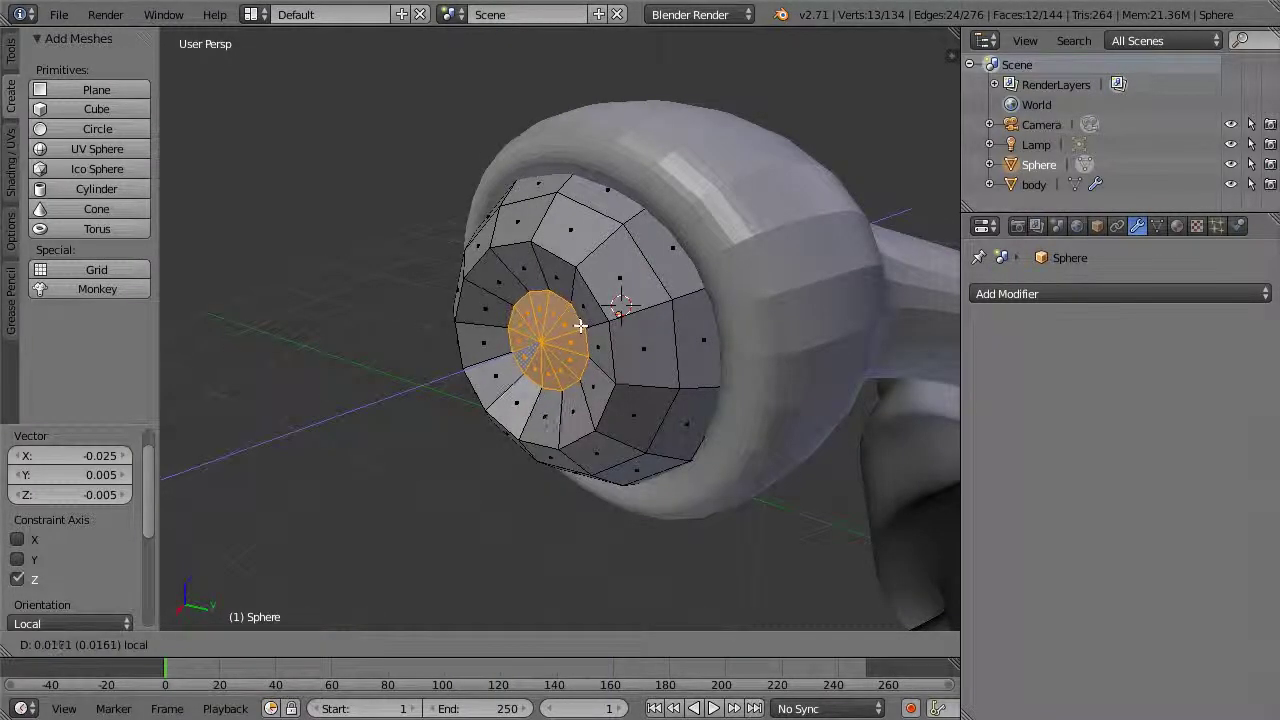
left_click(578, 327)
Scale the recessed pole faces by -0.164 along local Z to flatten the bottom of the recess
middle_click_drag(597, 389, 649, 380)
scroll(649, 380, "up", 2)
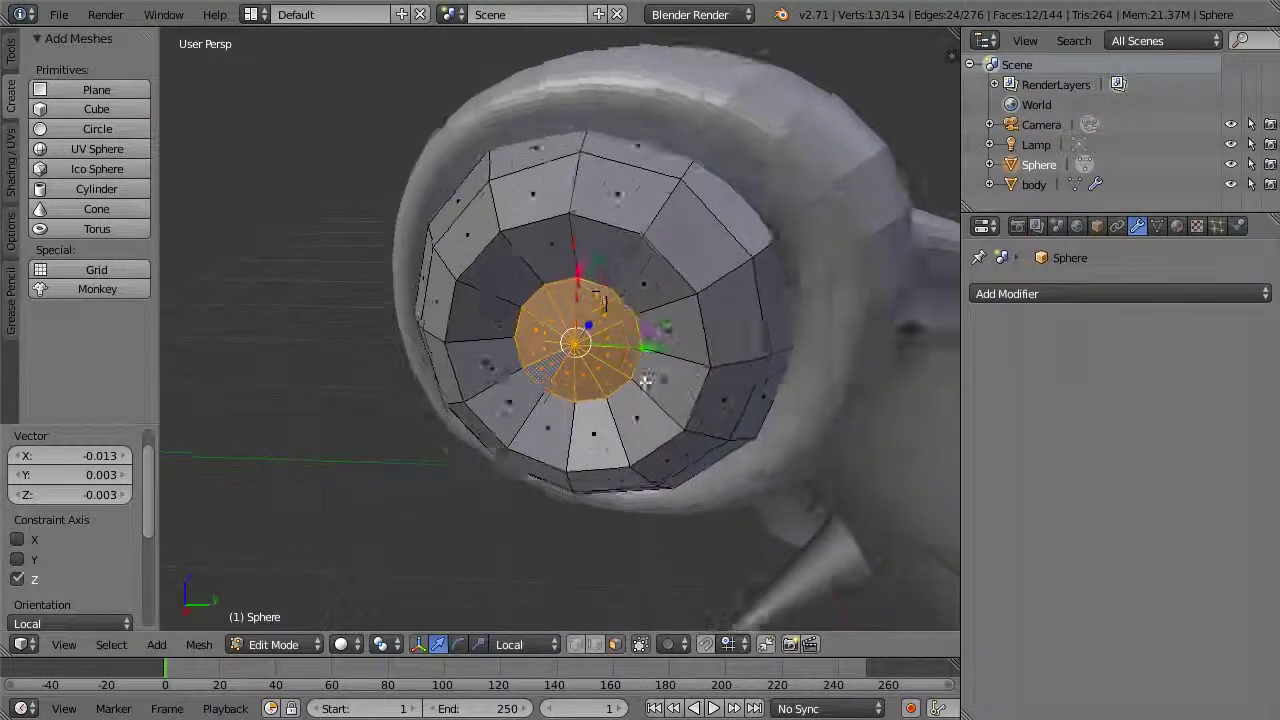
left_click(478, 644)
middle_click_drag(478, 600, 615, 420)
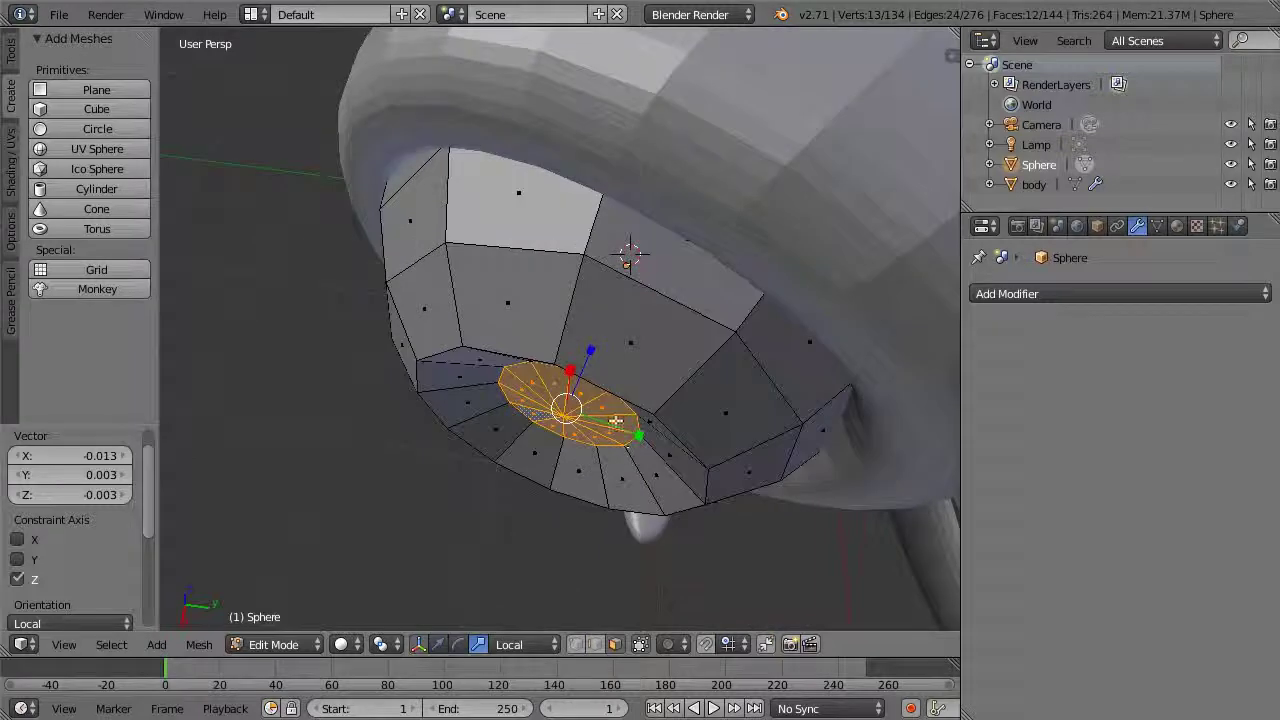
left_click_drag(594, 355, 590, 349)
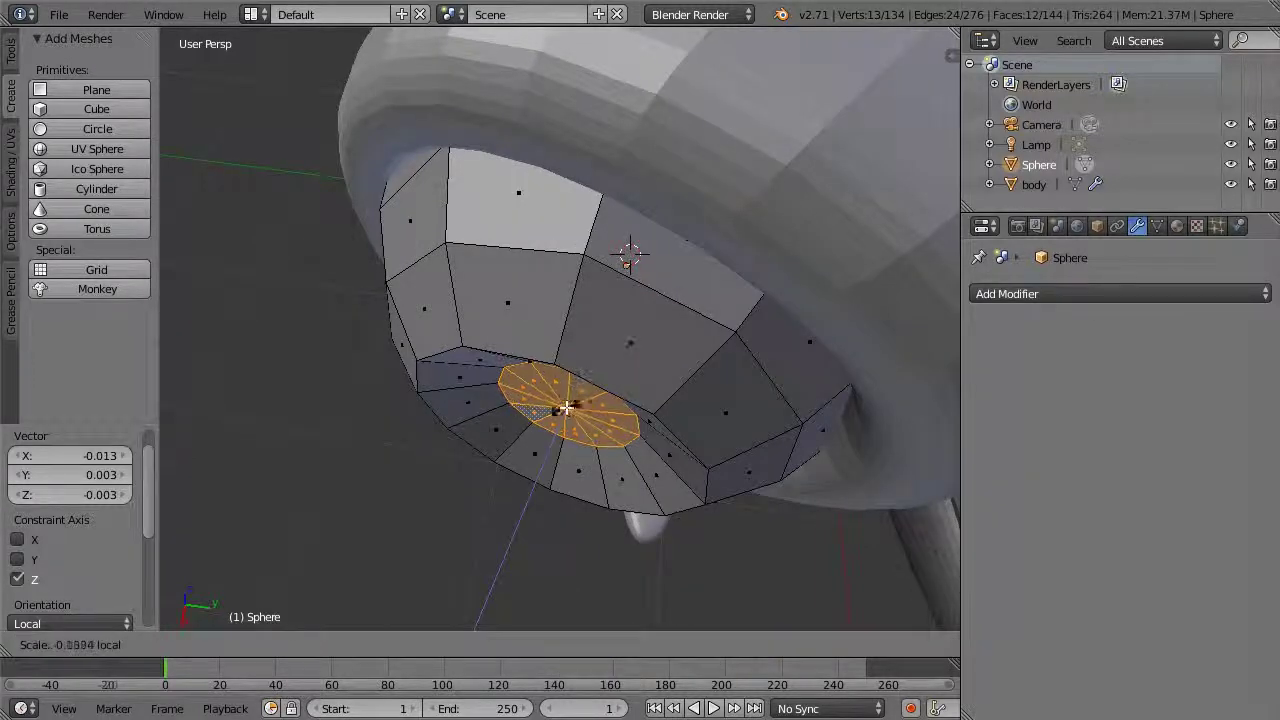
left_click_drag(565, 415, 565, 418)
middle_click_drag(565, 418, 690, 410)
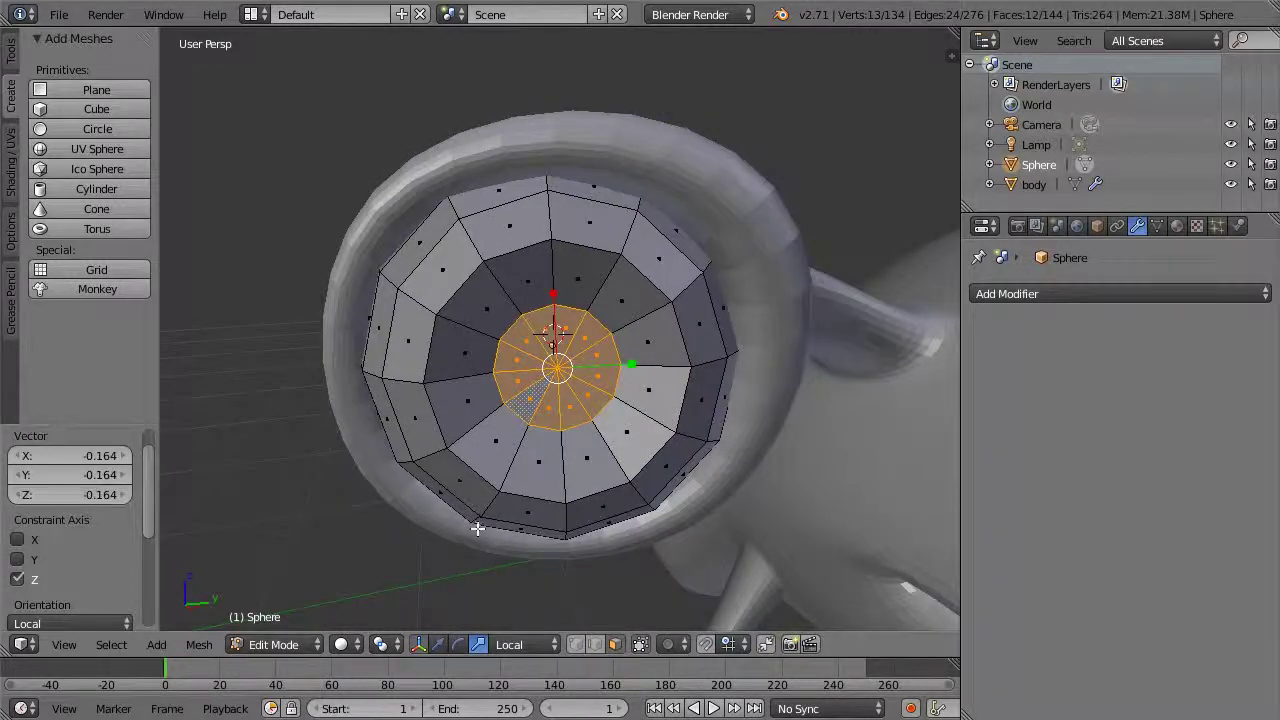
Deselect all faces and add a Subdivision Surface modifier to the sphere with 3 view subdivisions
key("a")
middle_click_drag(686, 457, 648, 360)
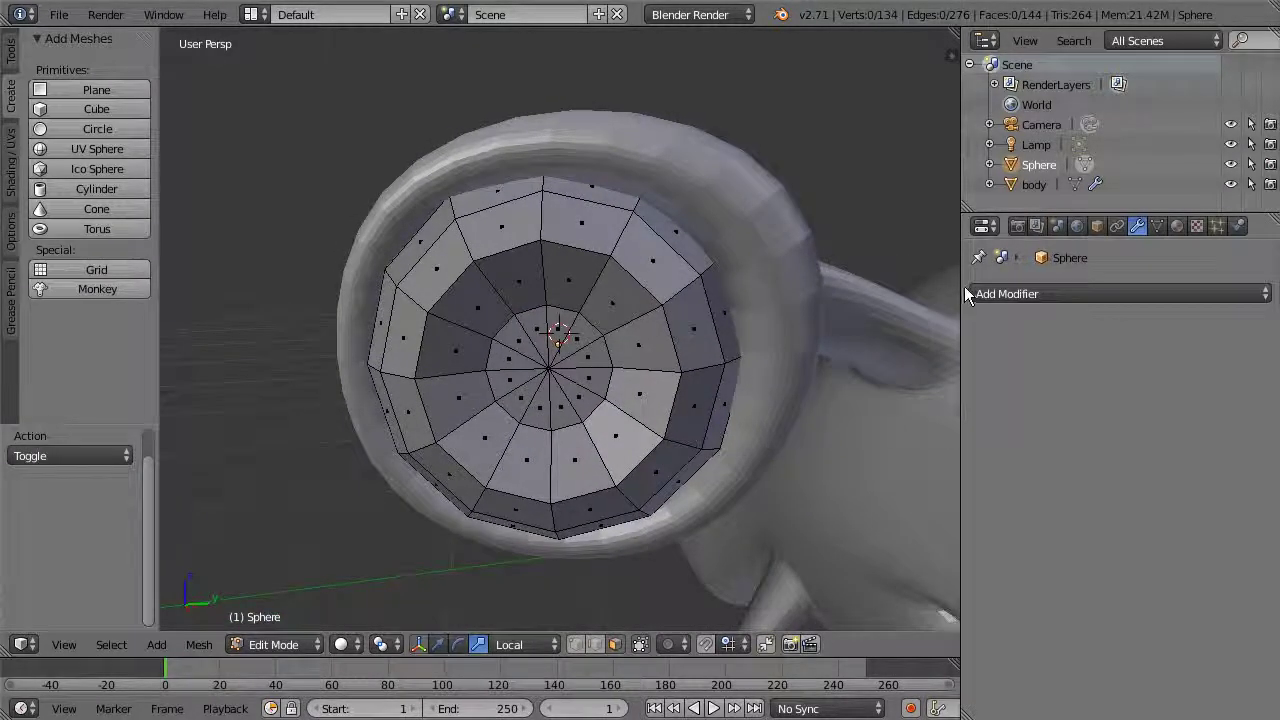
left_click(1117, 292)
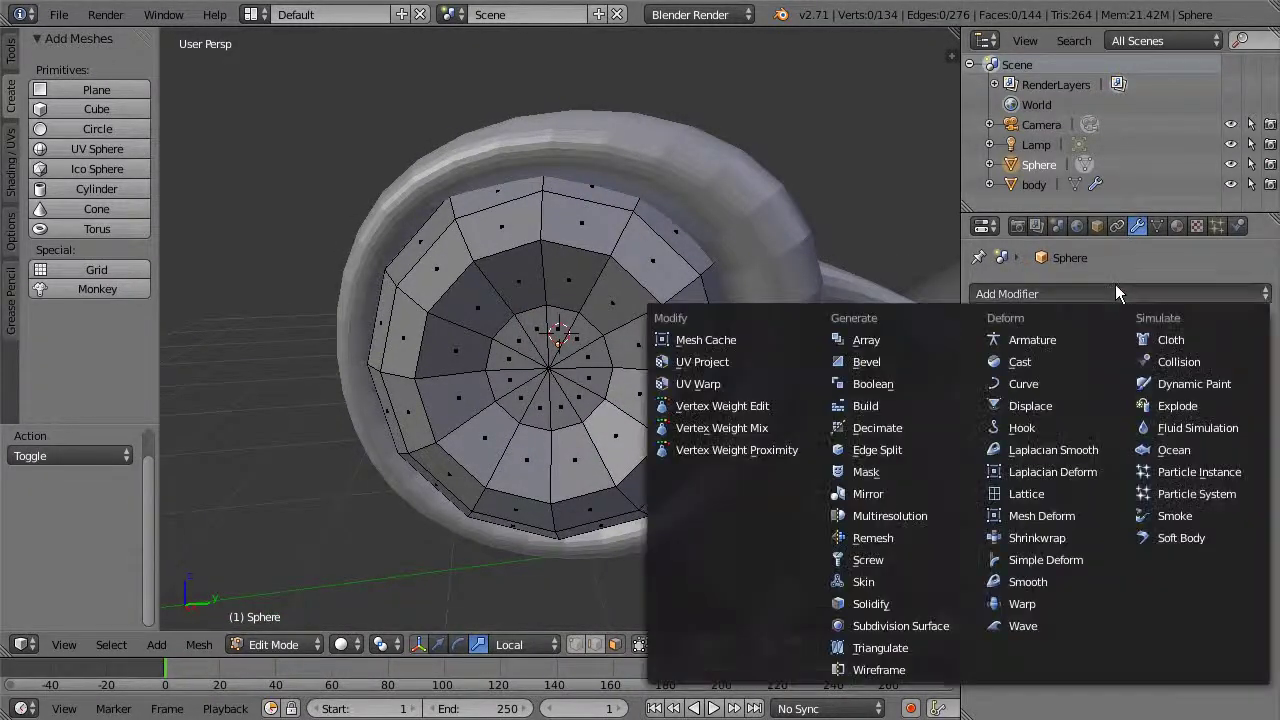
left_click(900, 626)
left_click(1108, 432)
left_click(1108, 432)
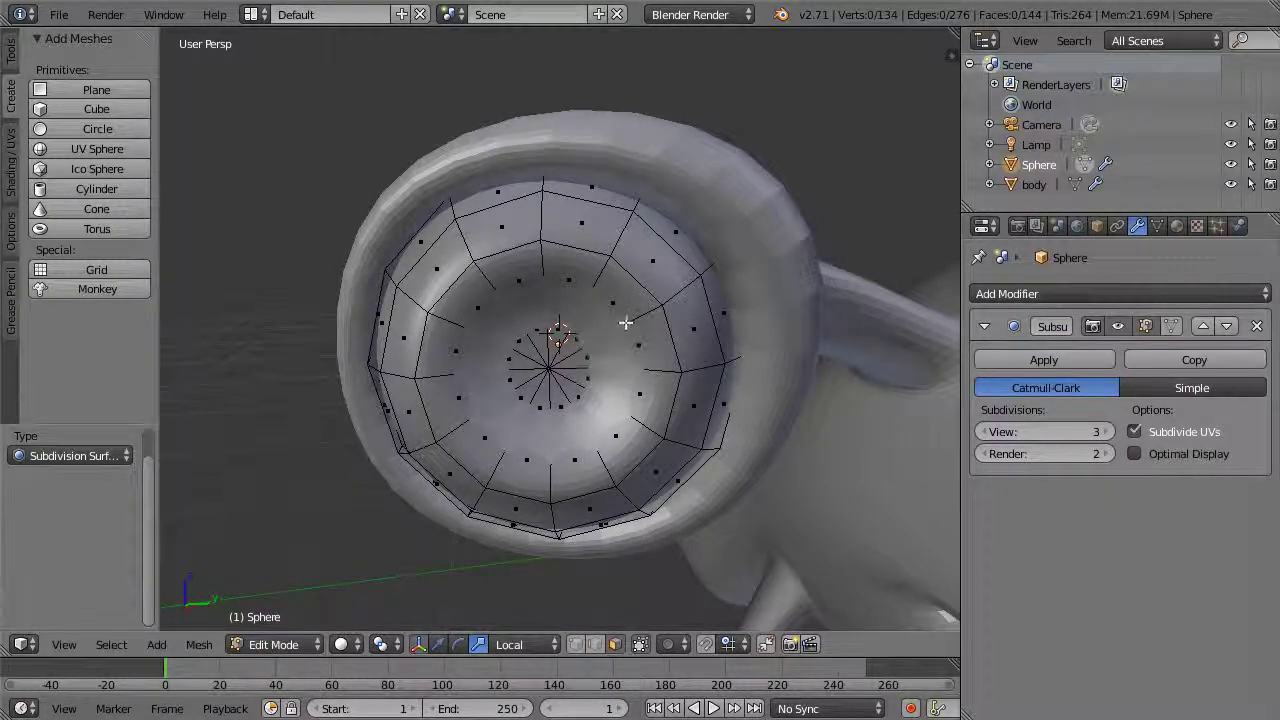
Add two loop cuts close to the recess's outer rim, one just outside it and one just inside
key("ctrl+r")
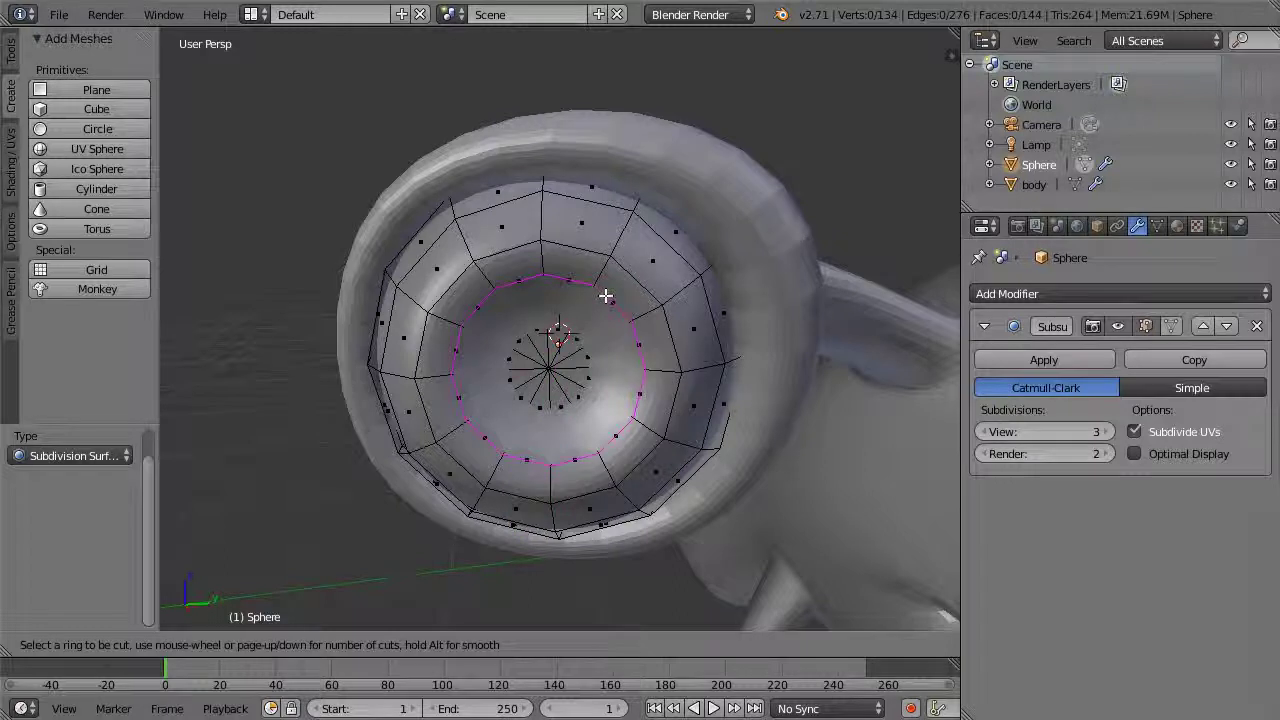
left_click(625, 249)
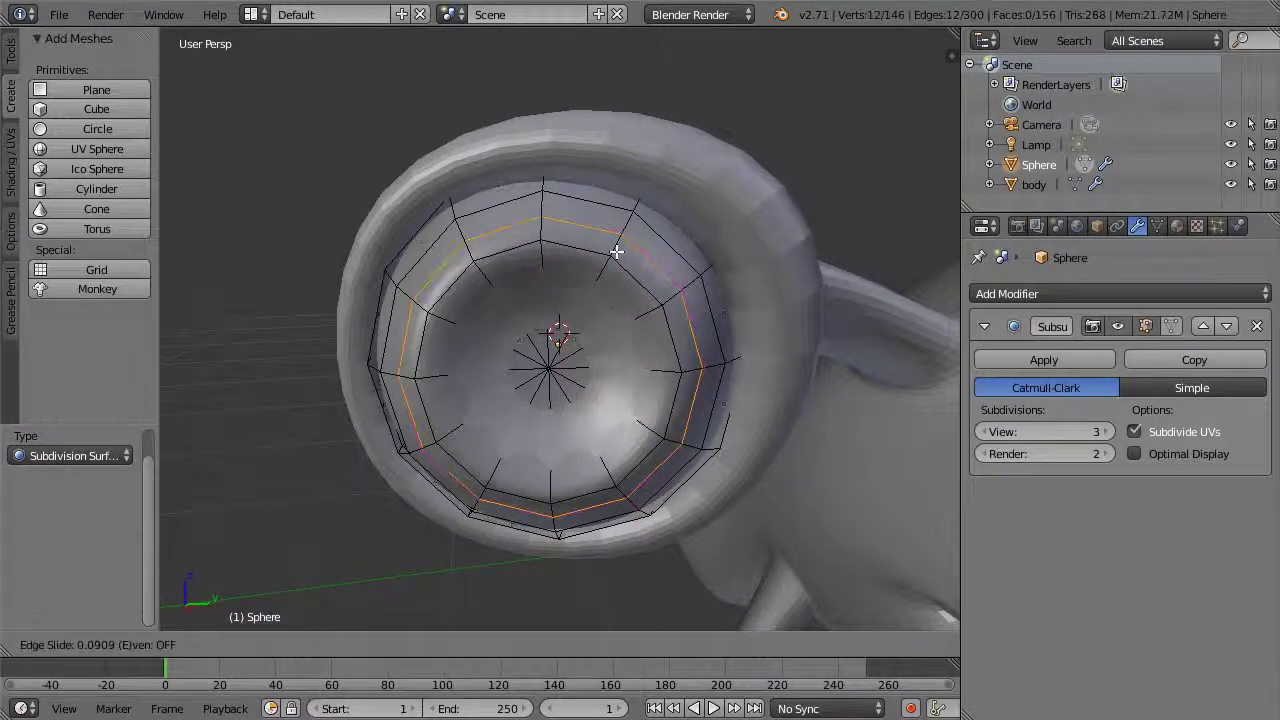
left_click(600, 264)
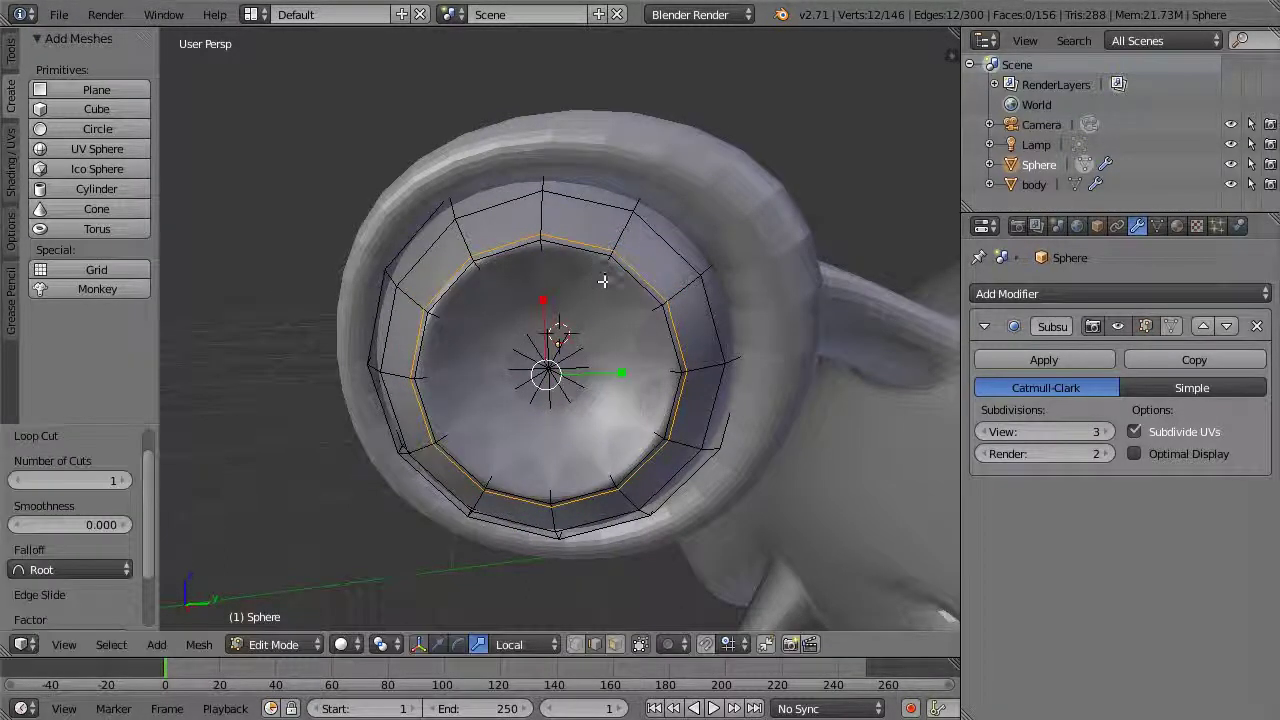
key("ctrl+r")
left_click(610, 273)
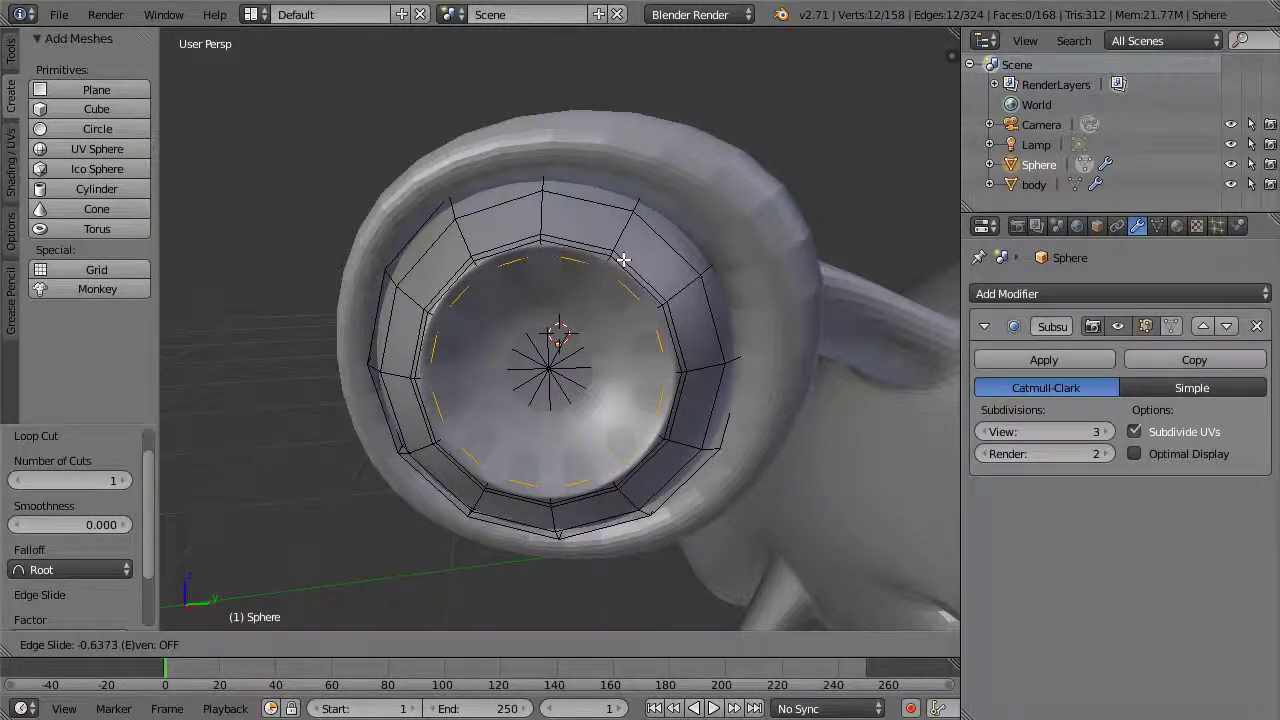
left_click(623, 259)
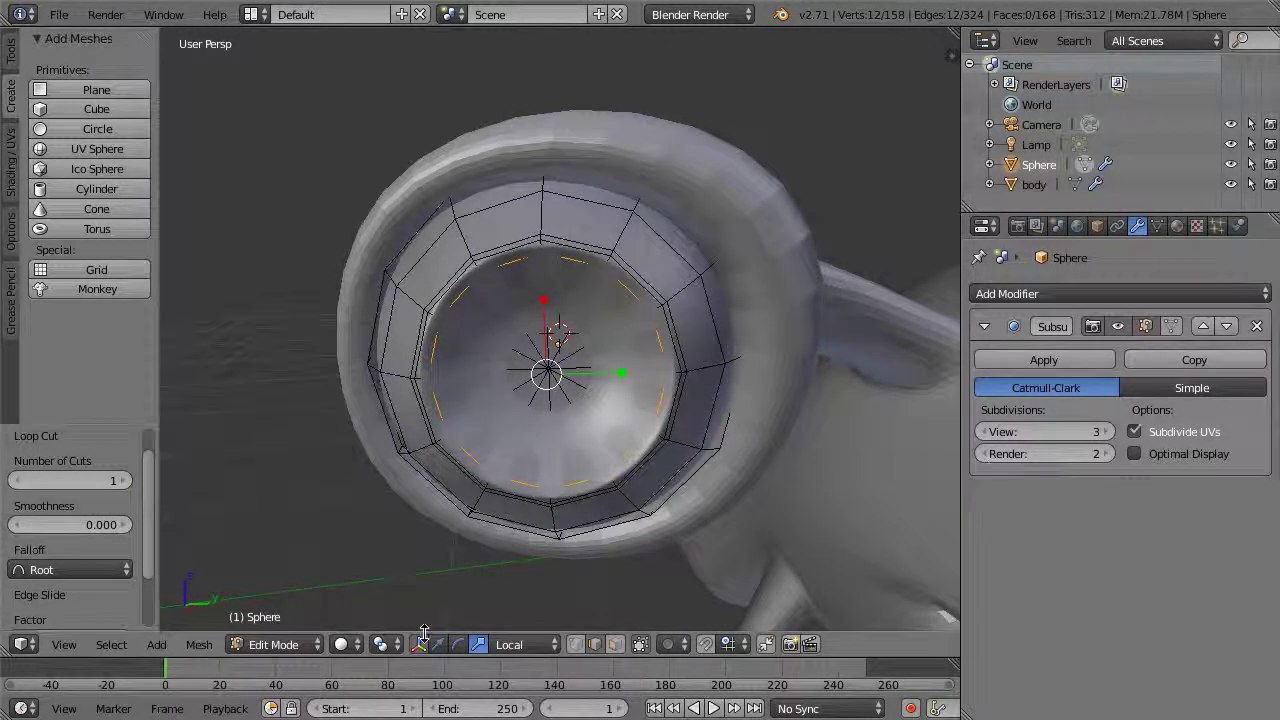
Turn off the Subsurf modifier's viewport display and add a loop cut tight around the recessed centre faces
left_click(1145, 326)
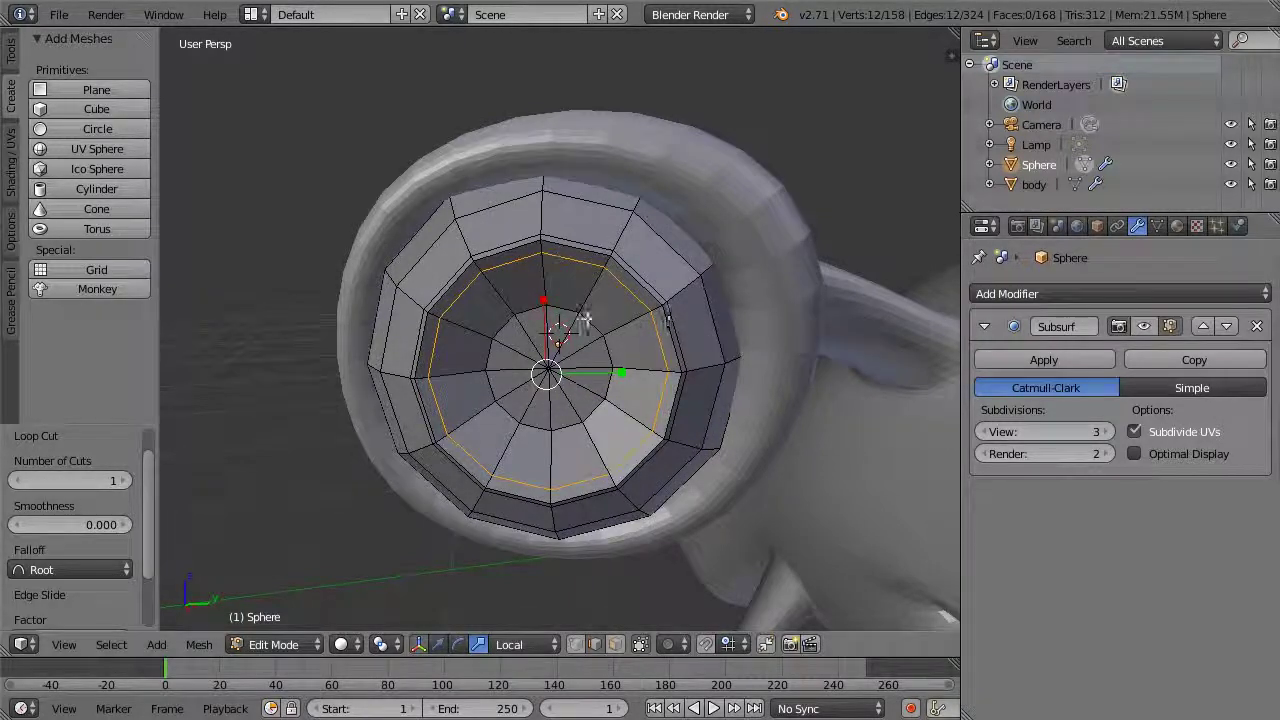
key("ctrl+r")
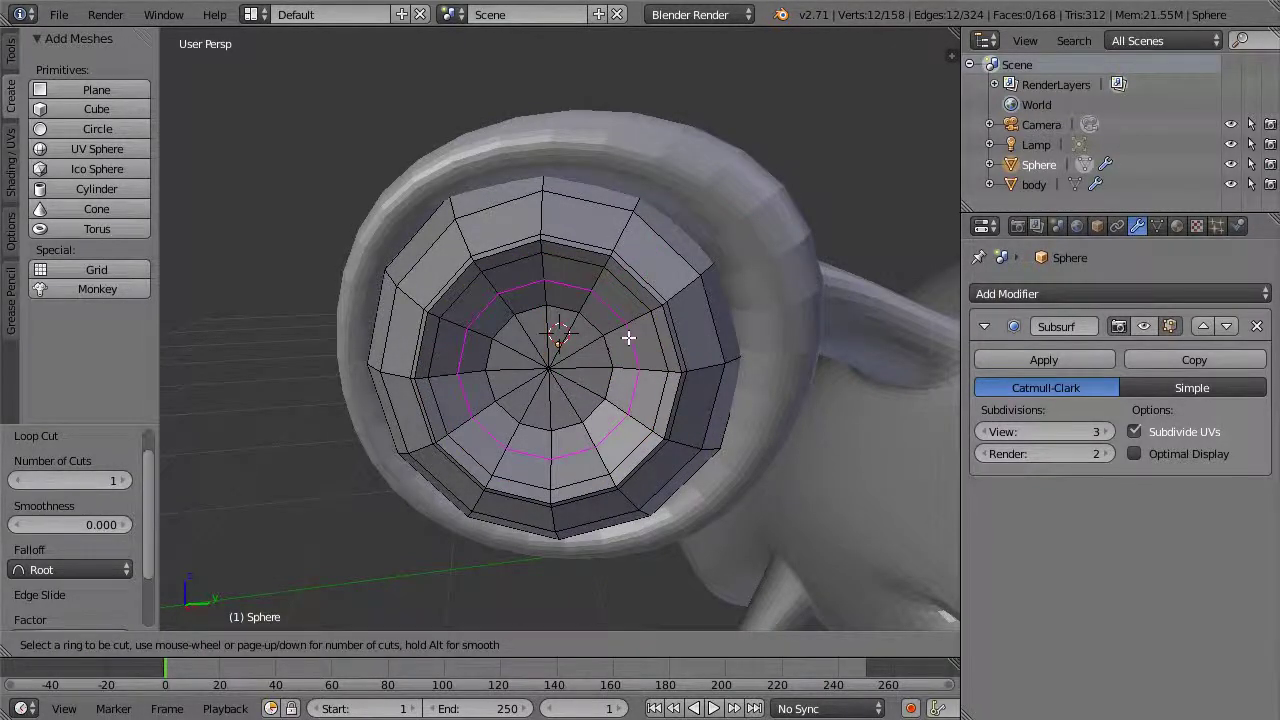
left_click(628, 338)
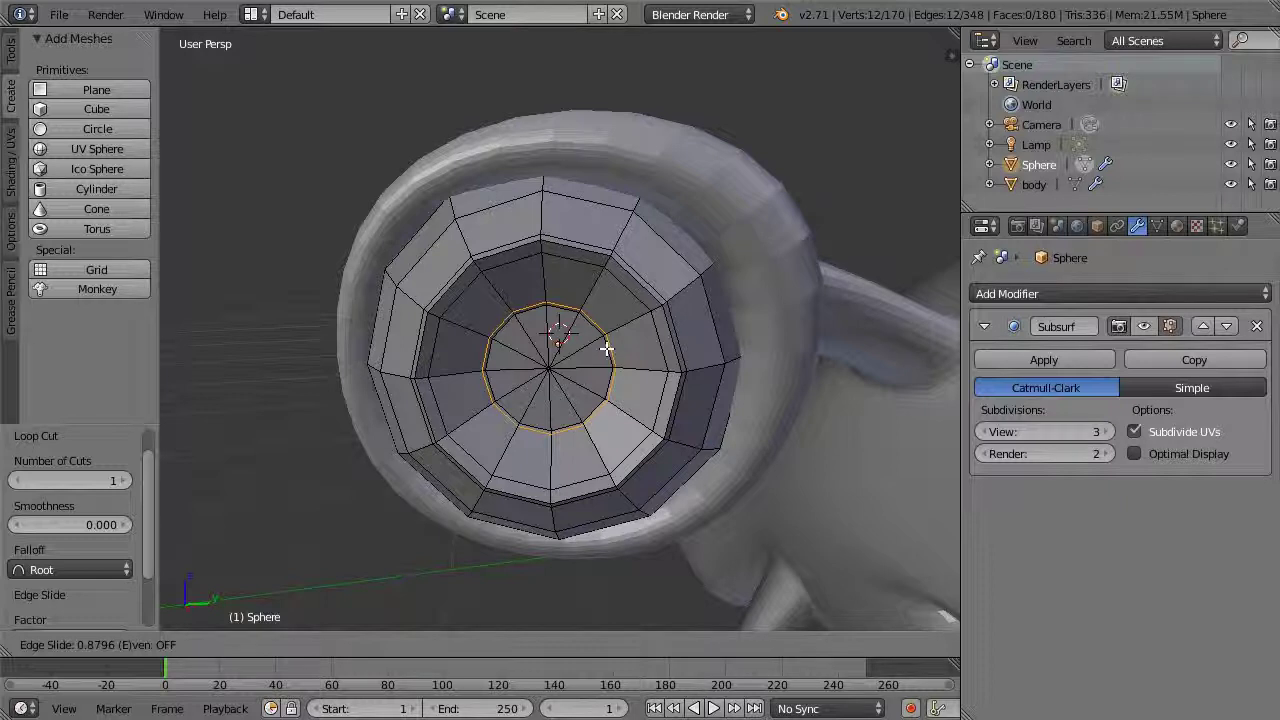
left_click(610, 349)
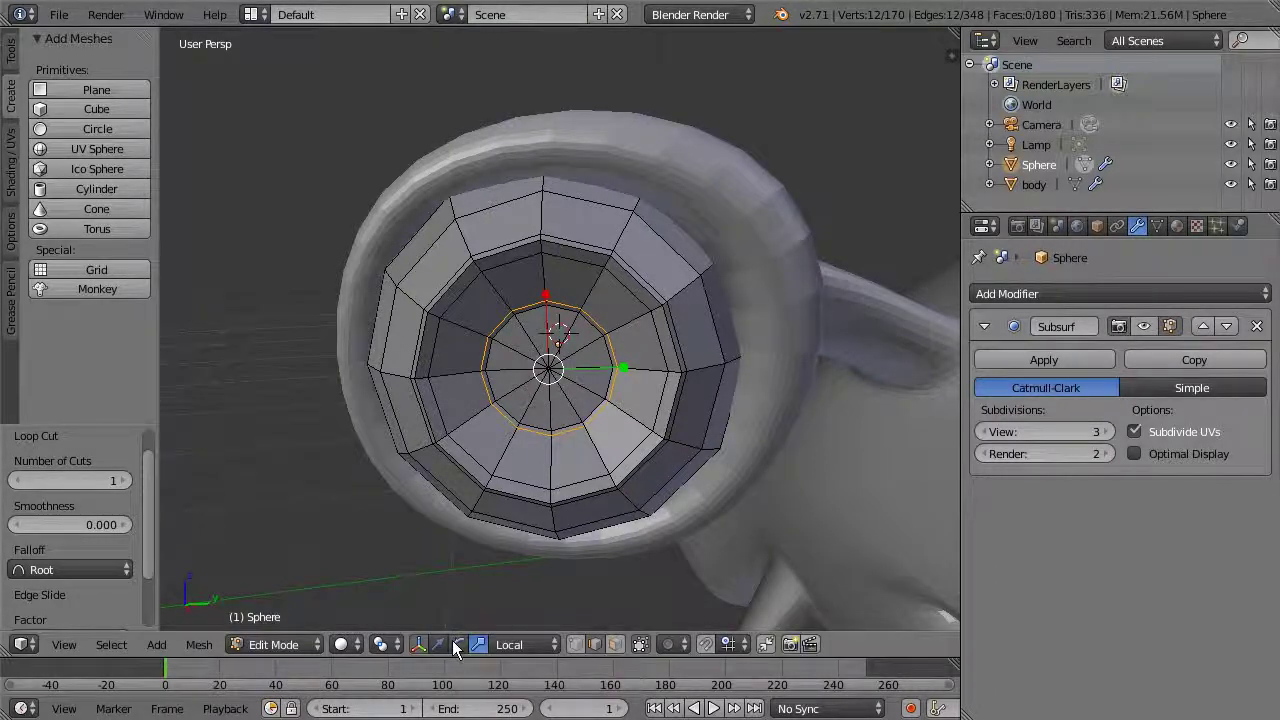
Select the twelve triangular faces at the centre of the recess and inset them by about 0.004
left_click(615, 644)
left_click(578, 338)
left_click(592, 354, "shift")
left_click(596, 382, "shift")
left_click(563, 408, "shift")
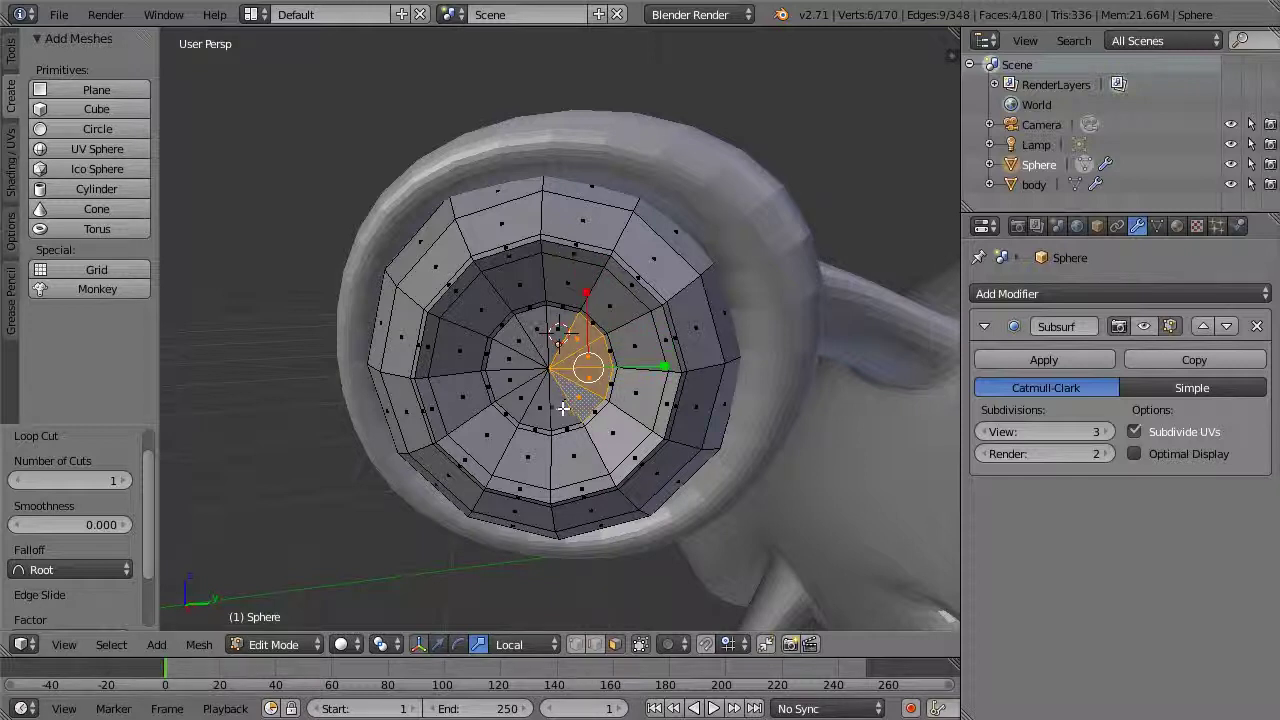
left_click(535, 405, "shift")
left_click(516, 390, "shift")
left_click(510, 366, "shift")
left_click(514, 342, "shift")
left_click(525, 331, "shift")
left_click(539, 323, "shift")
left_click(552, 330, "shift")
left_click(557, 330, "shift")
scroll(714, 366, "up", 4)
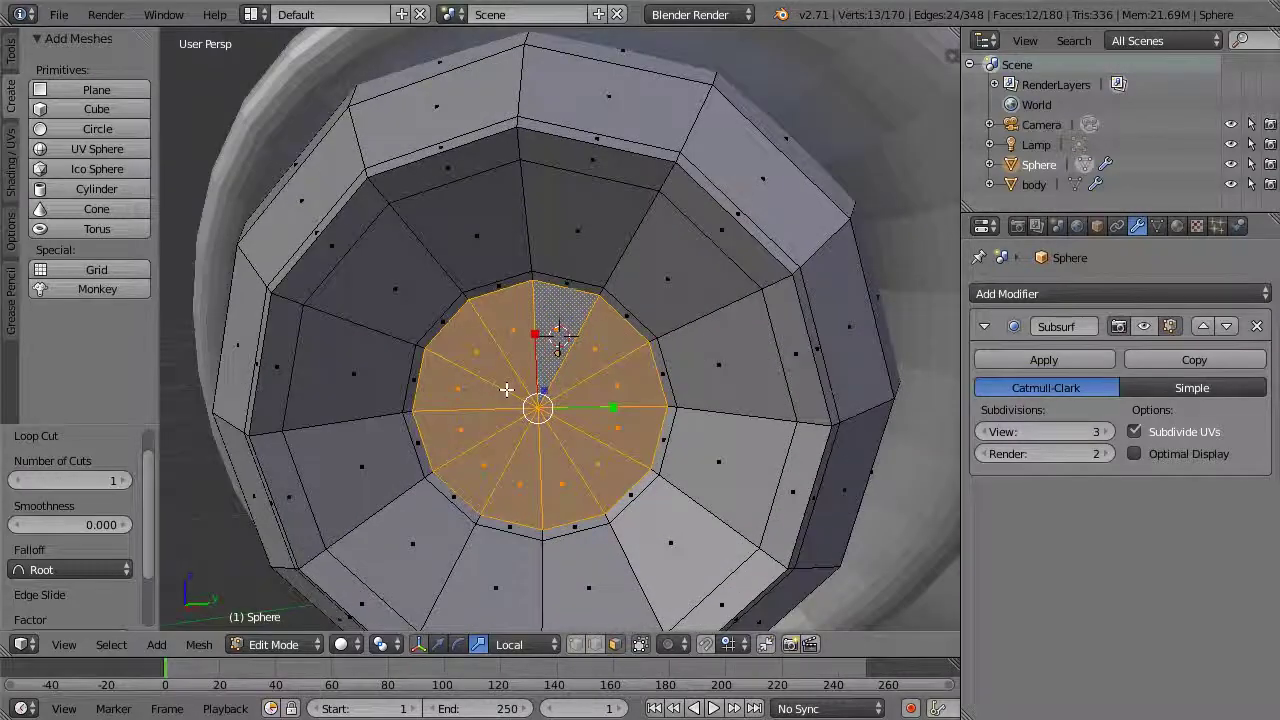
key("i")
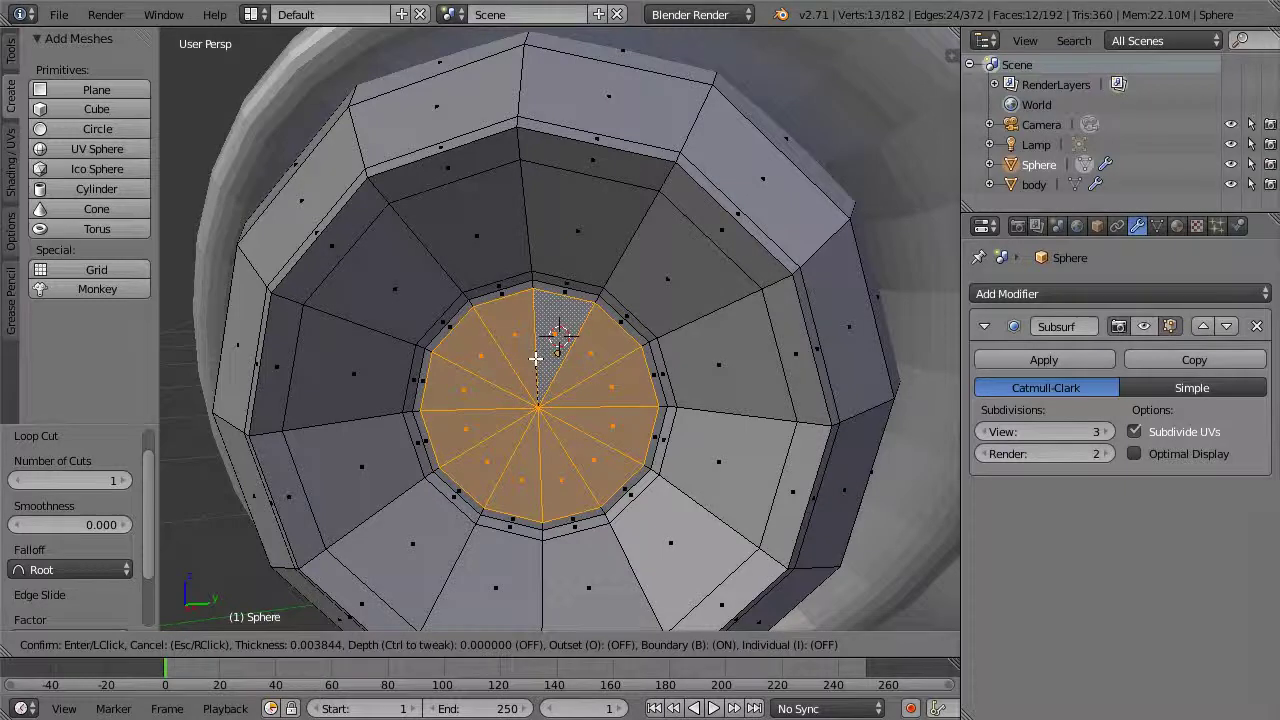
left_click(536, 358)
key("a")
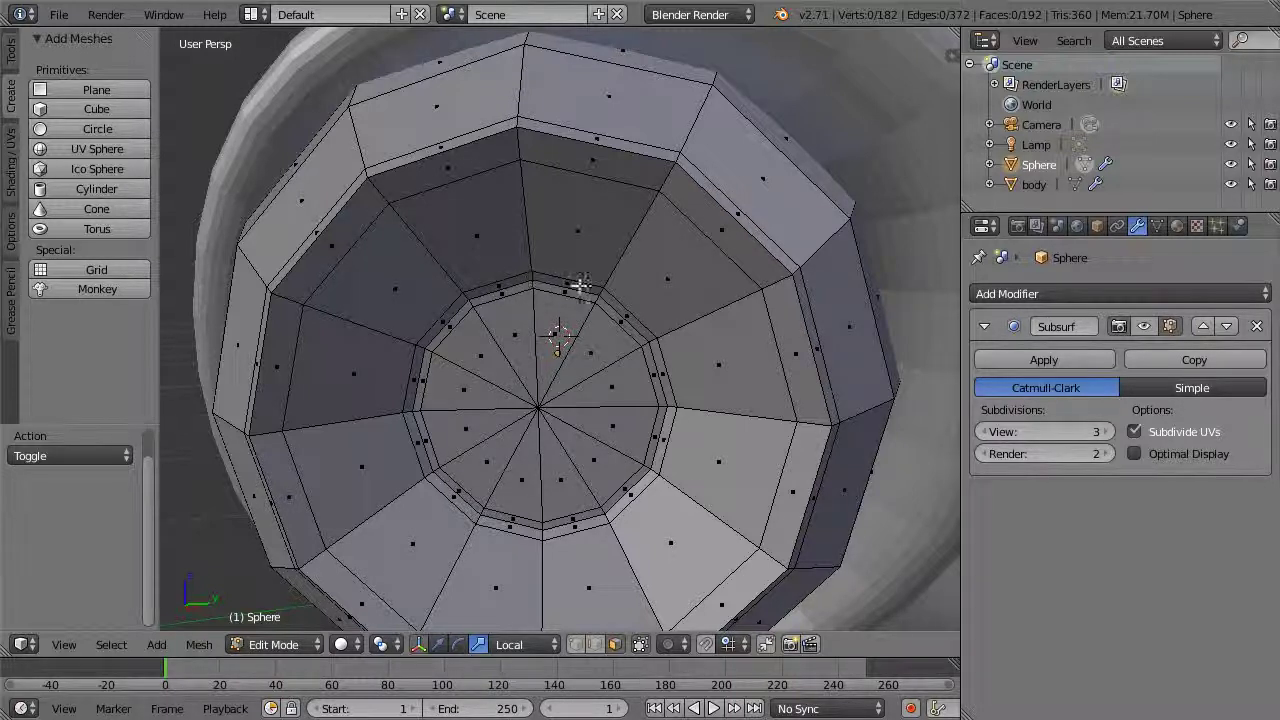
Return to Object Mode and turn the sphere's Subsurf viewport display back on to check the smoothed eye
scroll(605, 287, "down", 1)
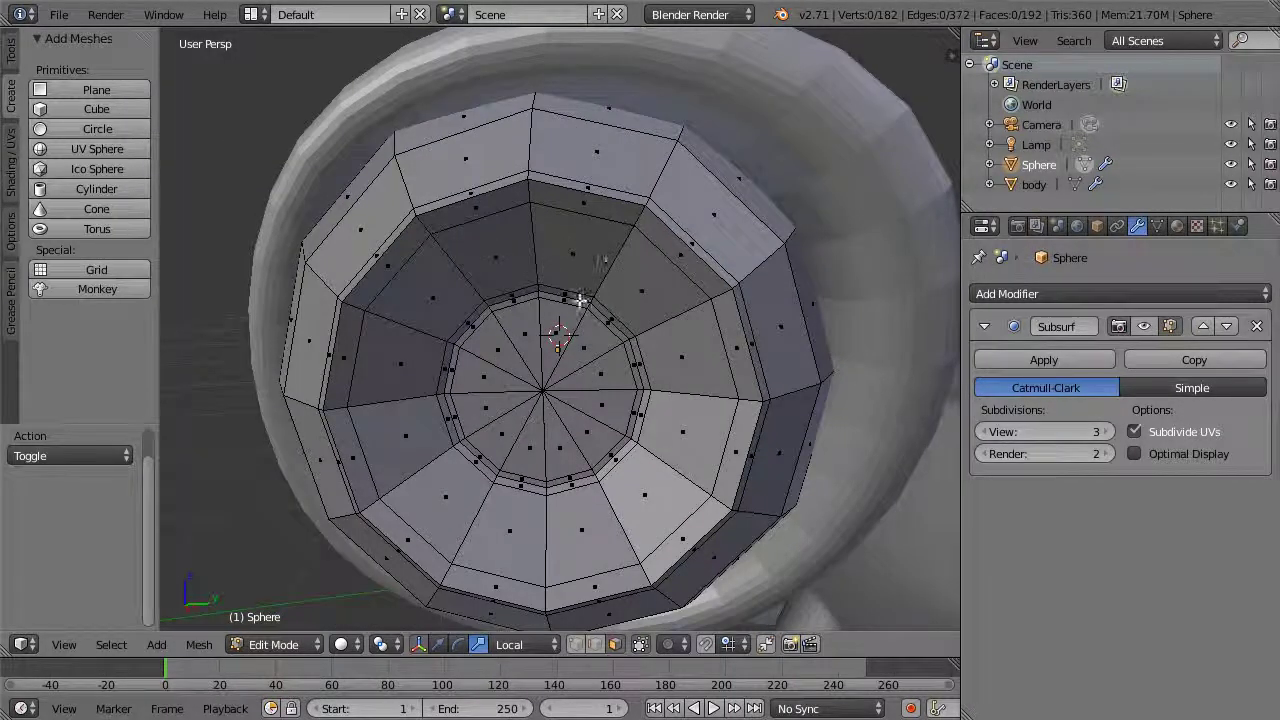
scroll(680, 353, "down", 3)
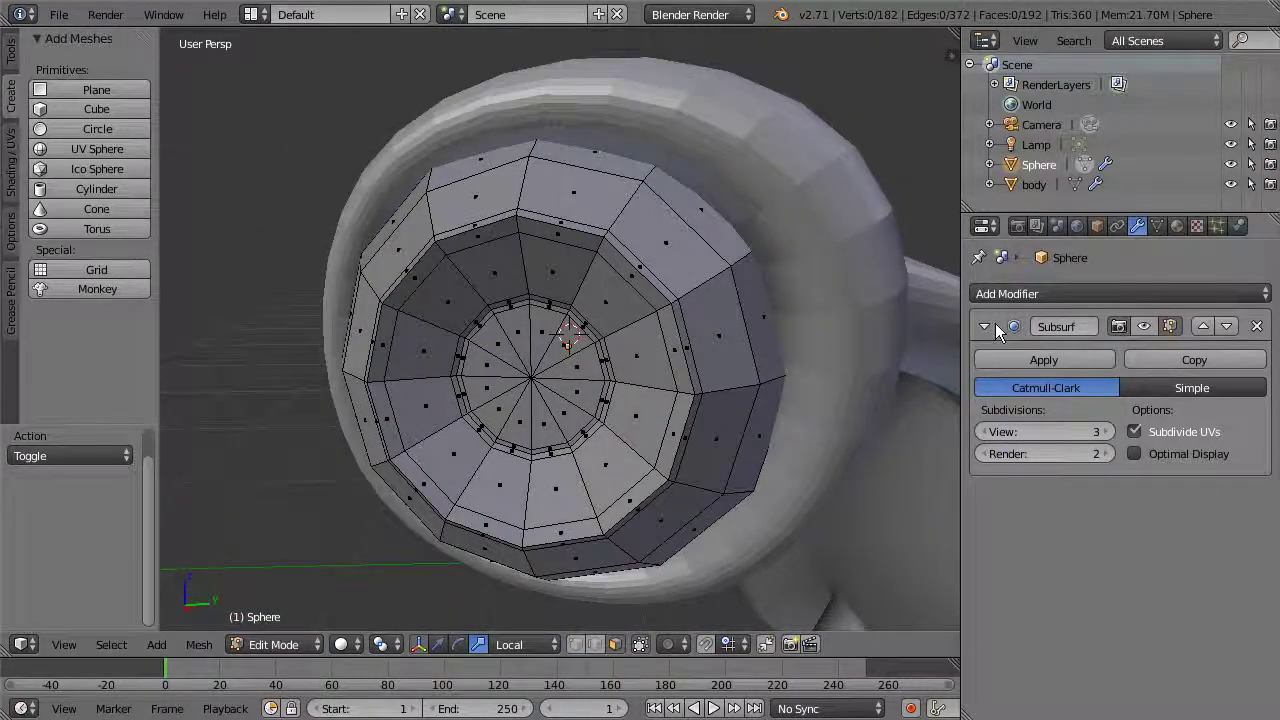
left_click(276, 644)
left_click(287, 618)
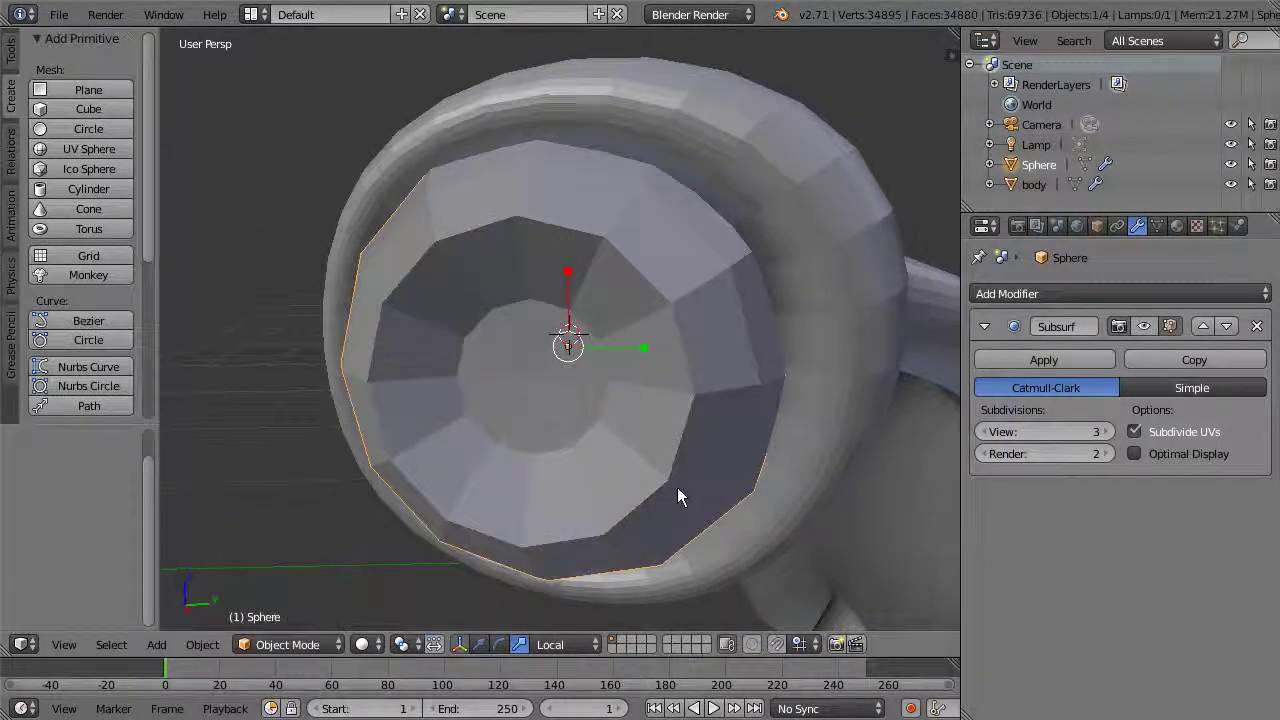
left_click(1150, 325)
scroll(766, 395, "down", 4)
middle_click_drag(761, 394, 608, 222)
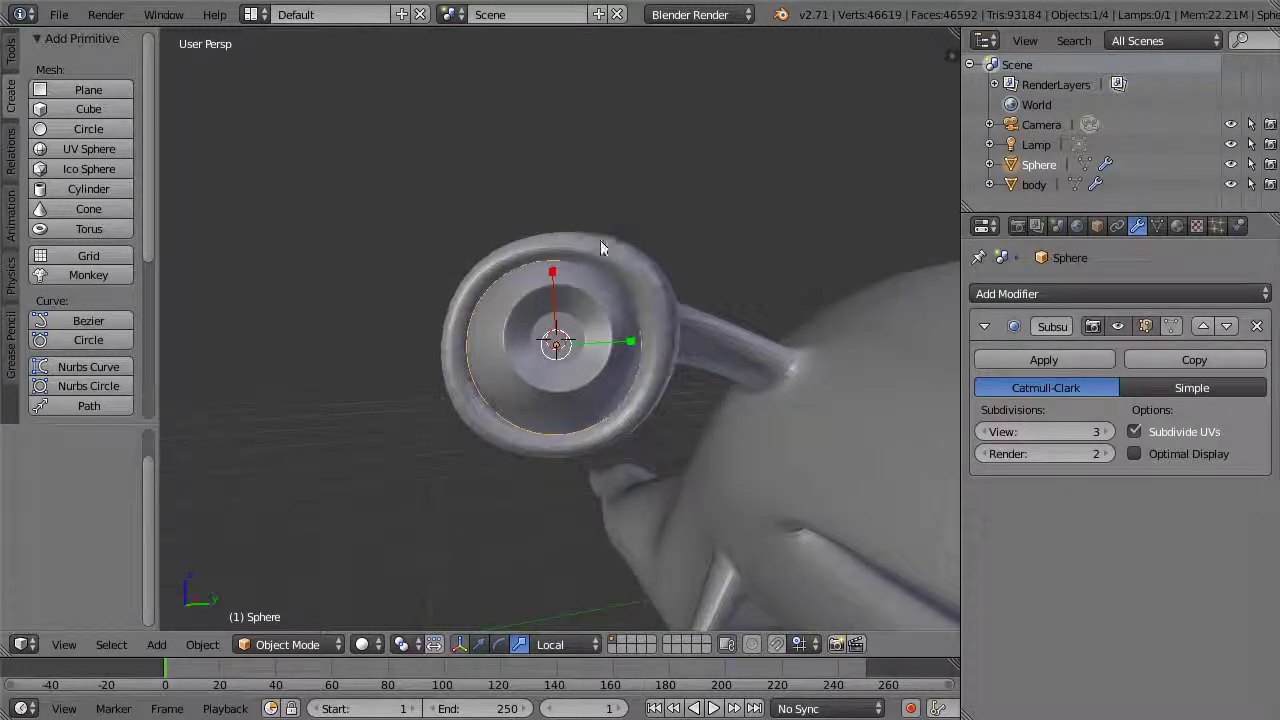
middle_click_drag(664, 305, 740, 270)
Add a loop cut to the body mesh on the eye socket's front rim, close to its inner edge, and return to Object Mode
left_click(1052, 183)
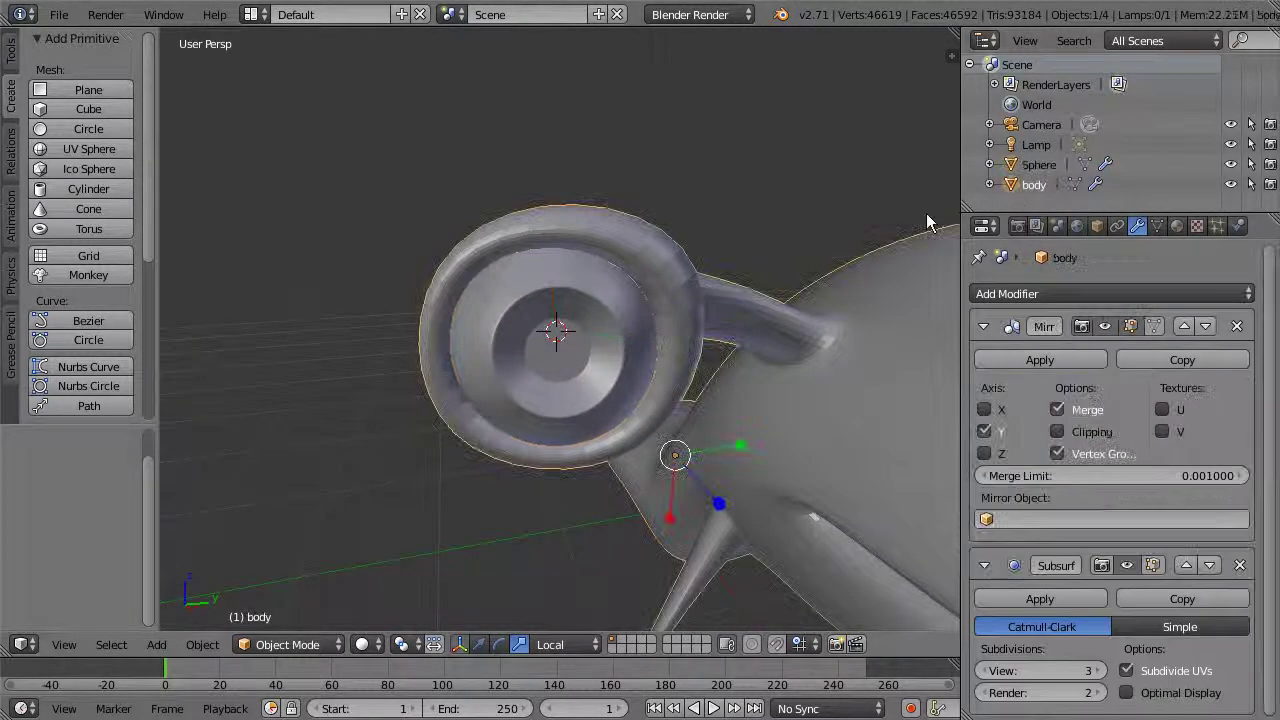
left_click(295, 644)
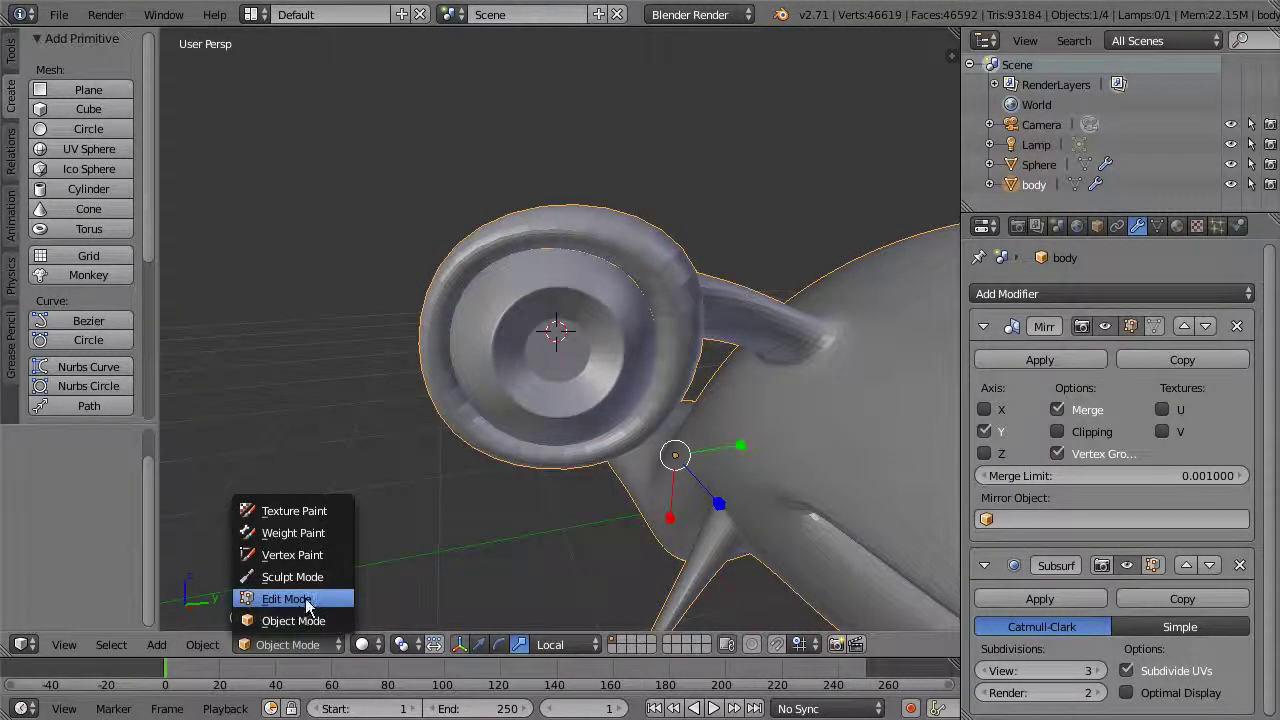
left_click(305, 598)
middle_click_drag(538, 311, 525, 198)
key("ctrl+r")
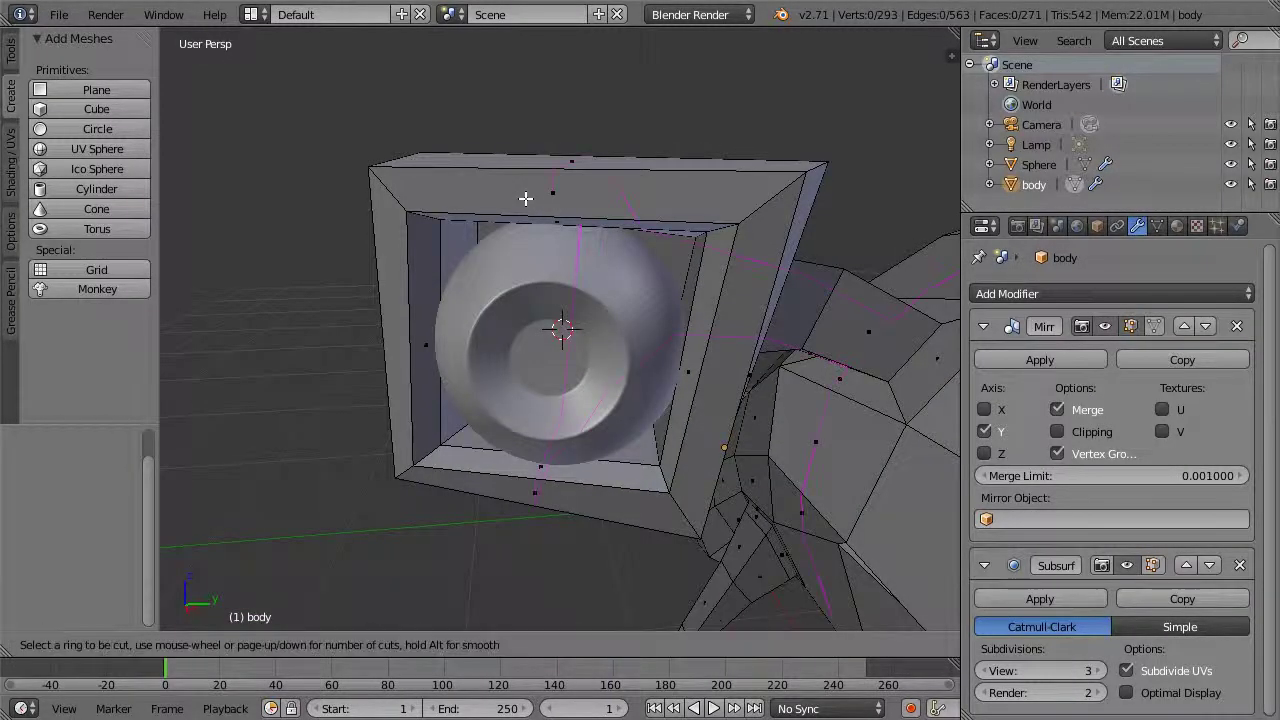
left_click(400, 208)
left_click(402, 215)
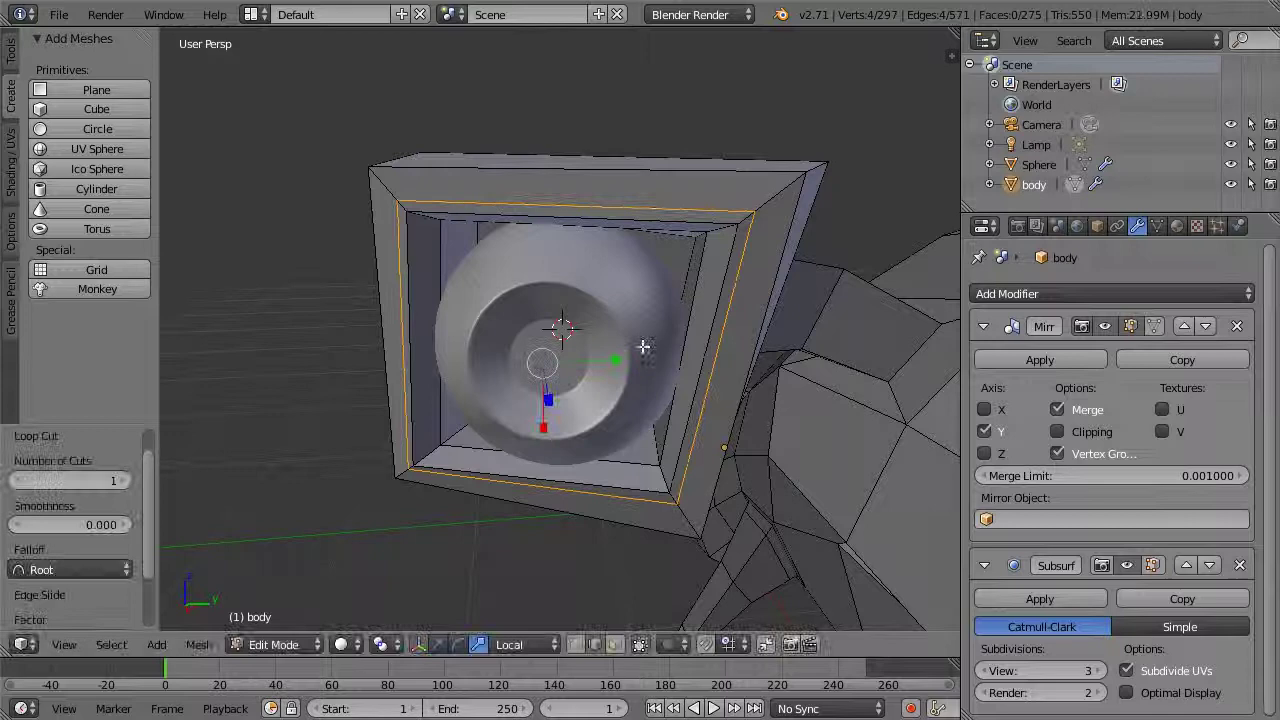
left_click(274, 645)
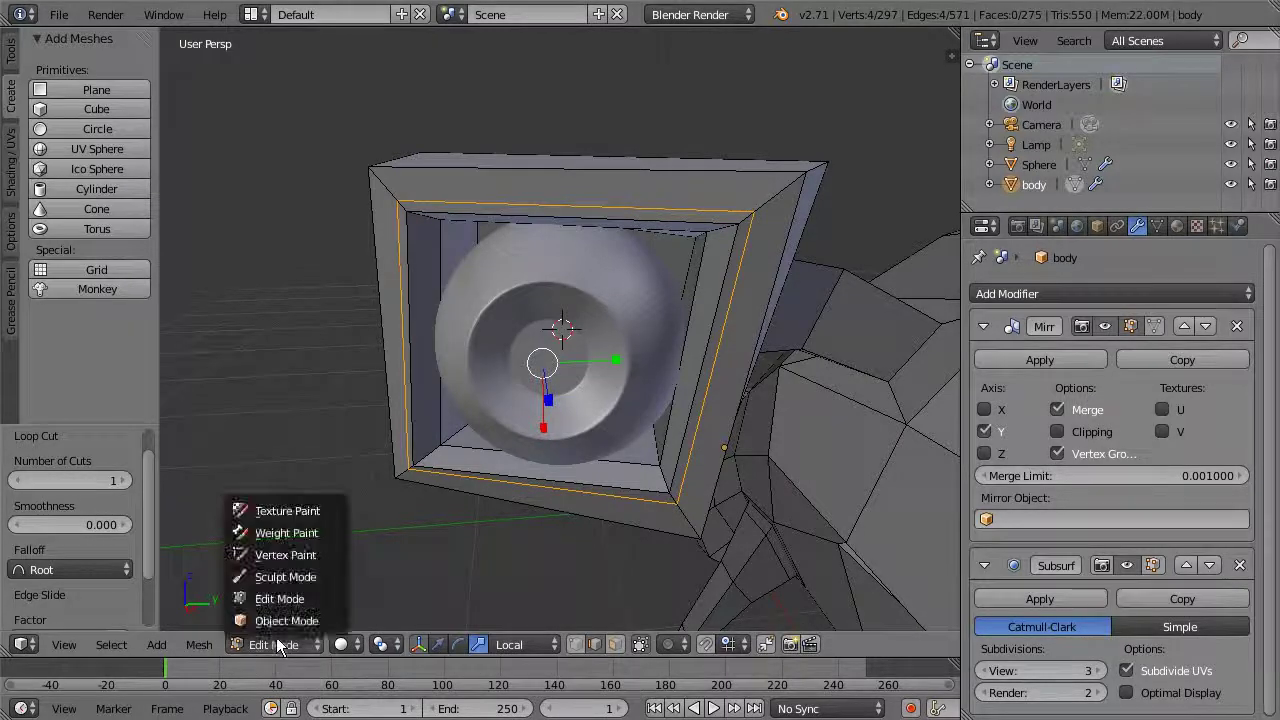
left_click(284, 622)
Select the eyeball sphere in the socket and rename the object eye
middle_click_drag(722, 403, 800, 420)
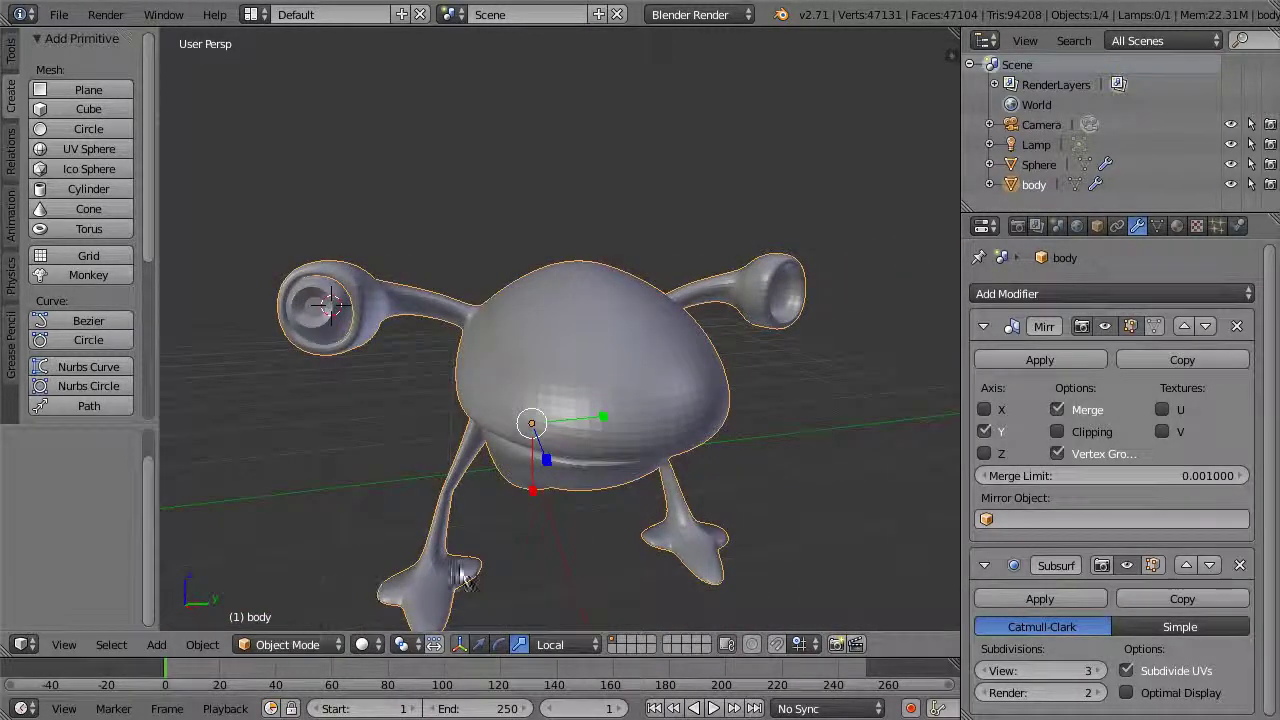
middle_click_drag(806, 459, 835, 410)
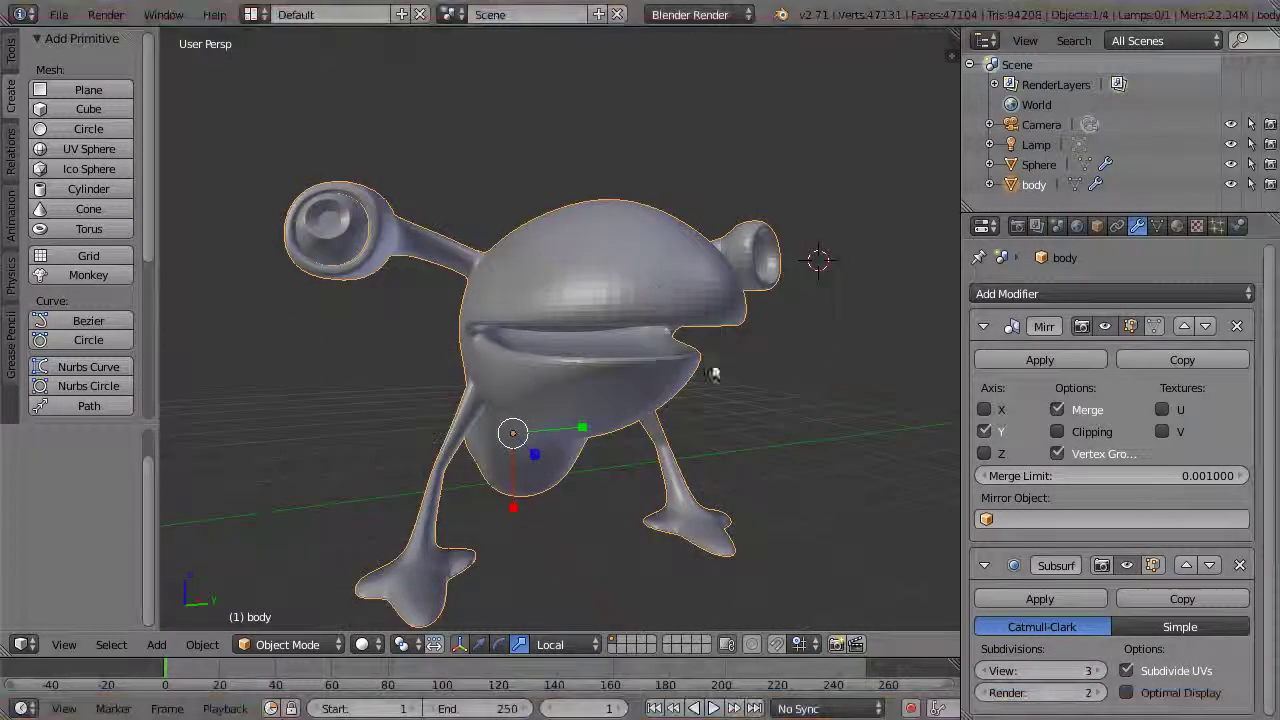
middle_click_drag(620, 283, 669, 354)
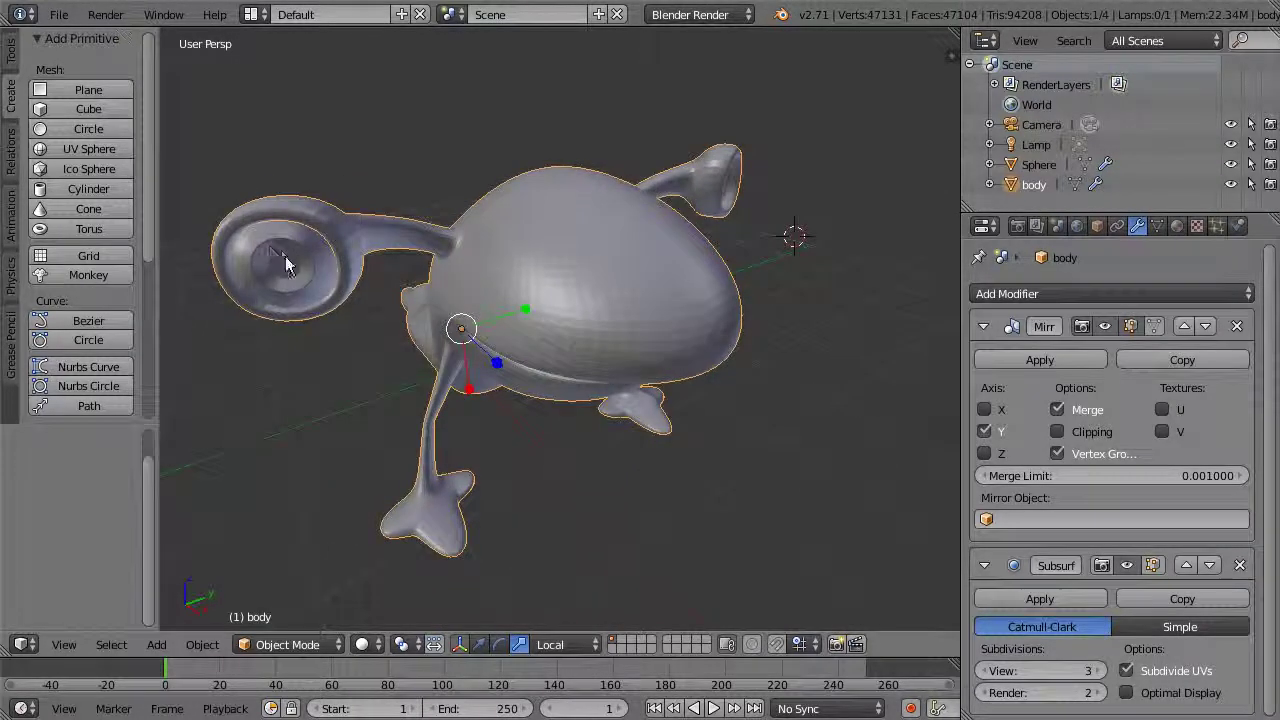
middle_click_drag(628, 278, 551, 237)
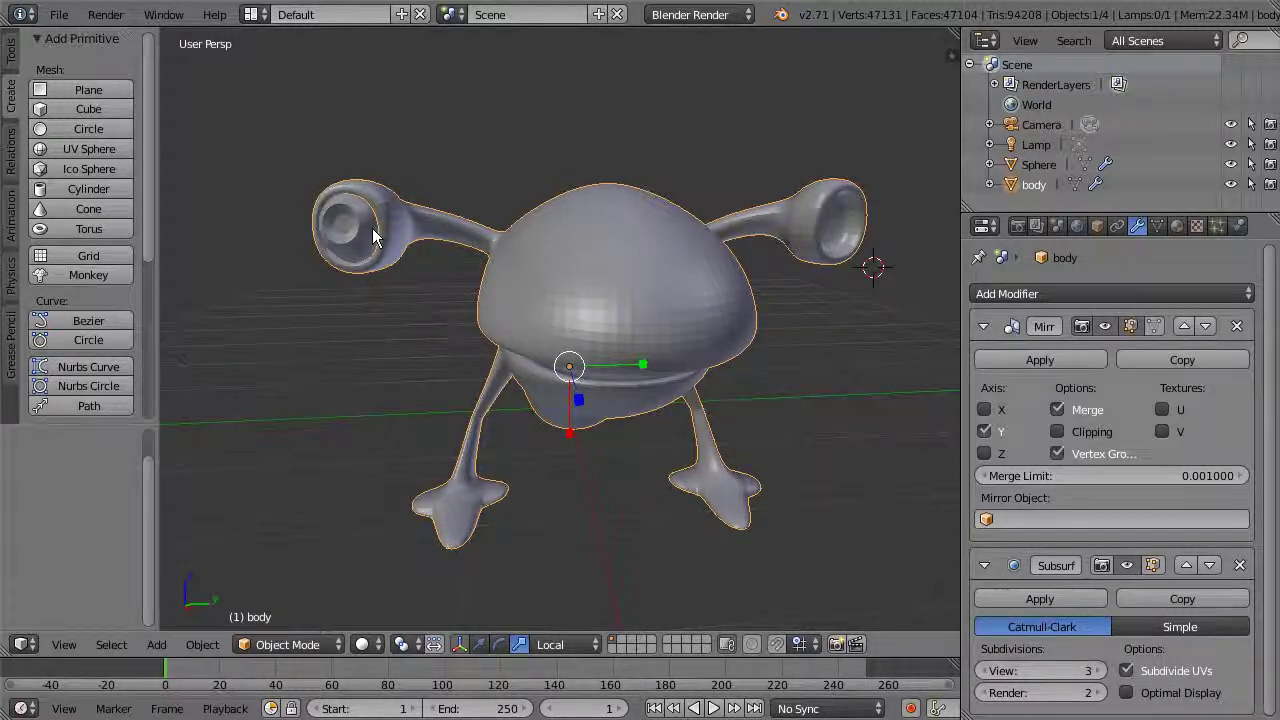
middle_click_drag(850, 300, 872, 365)
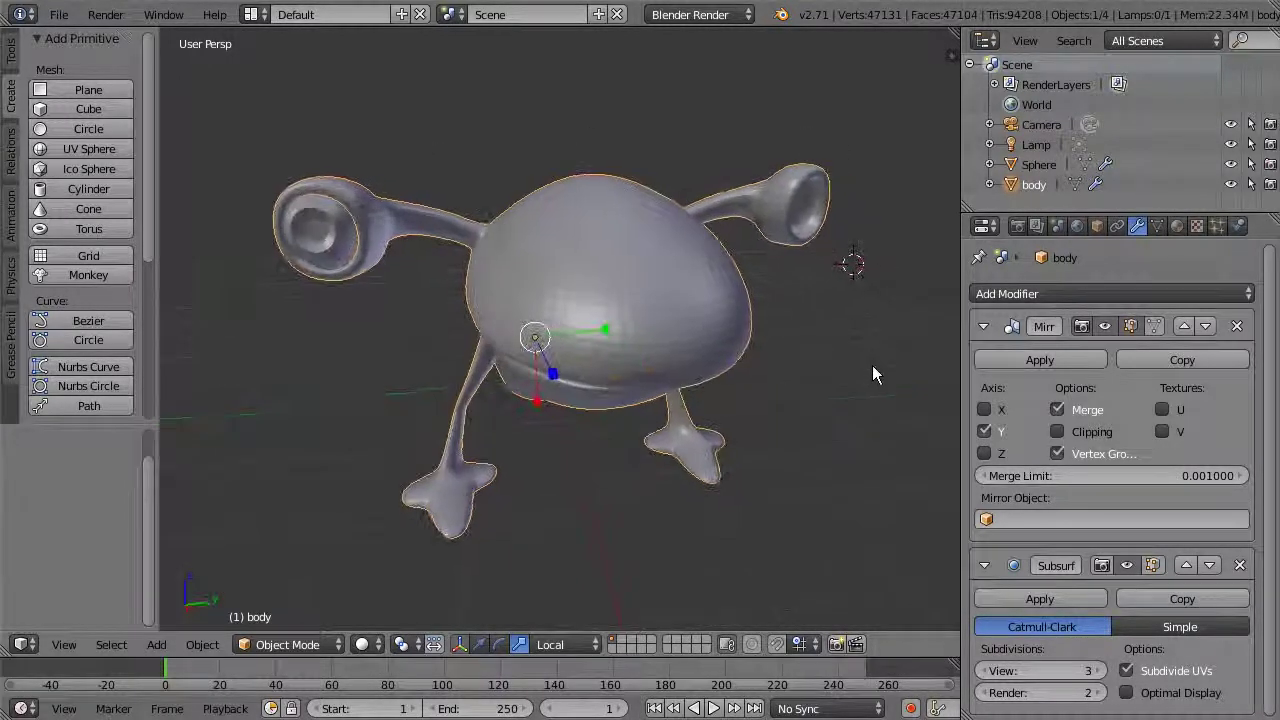
right_click(325, 245)
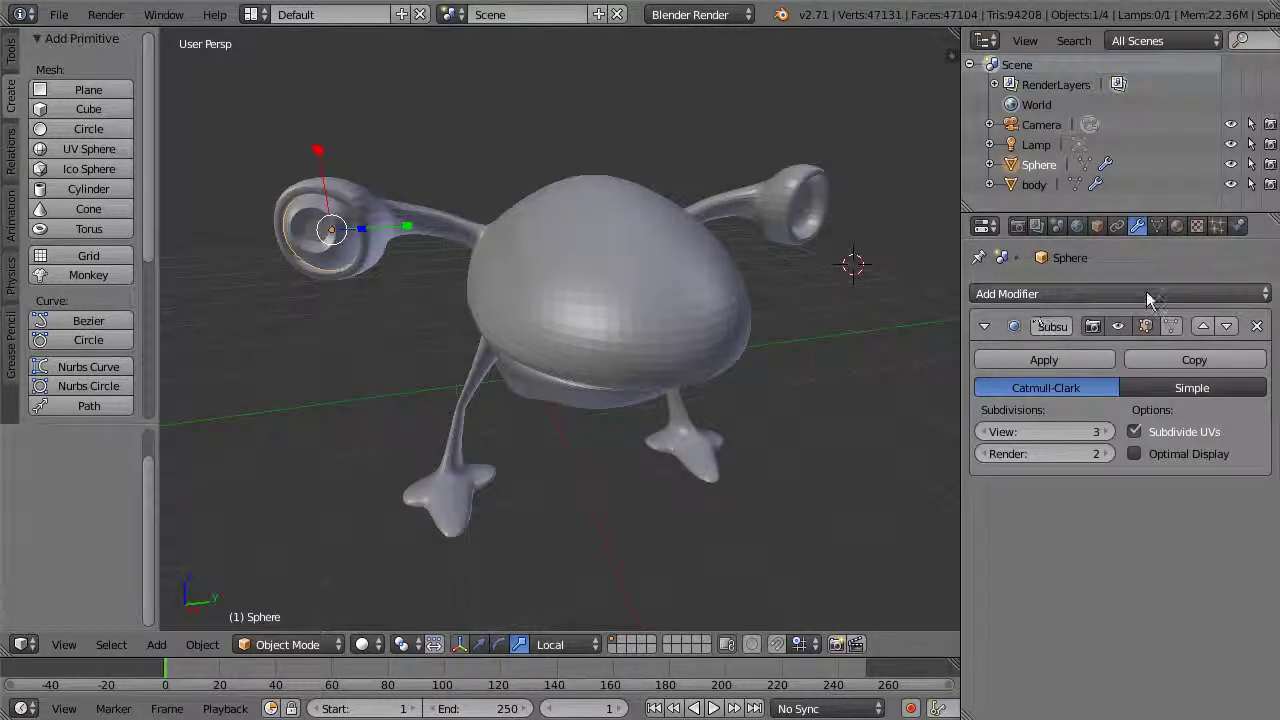
double_click(1040, 165)
type("eye")
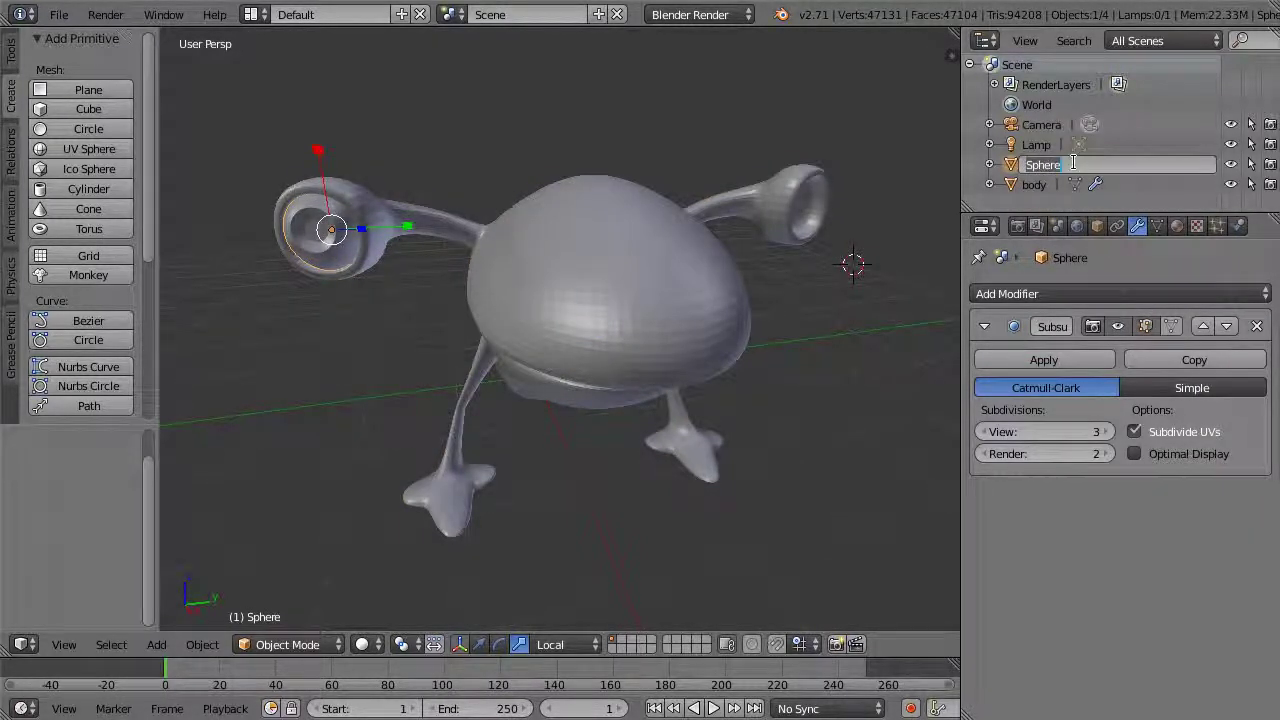
key("Return")
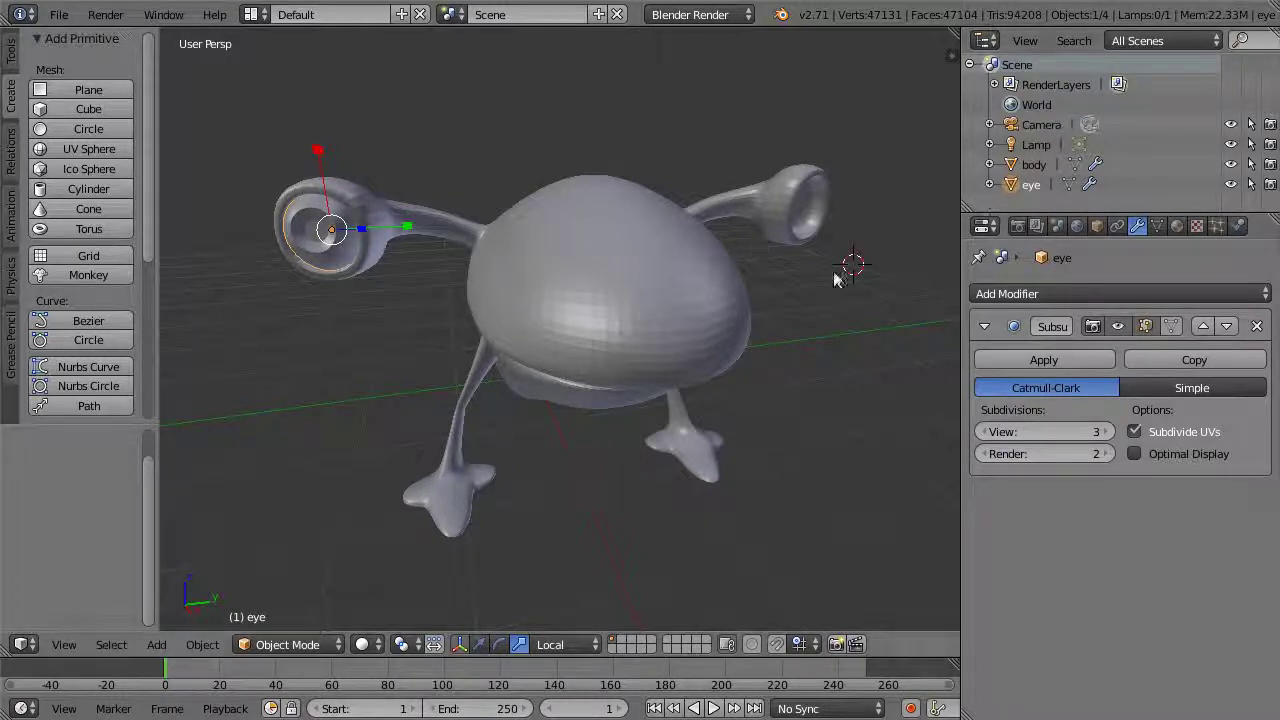
Add a Mirror modifier to the eye object
left_click(1043, 294)
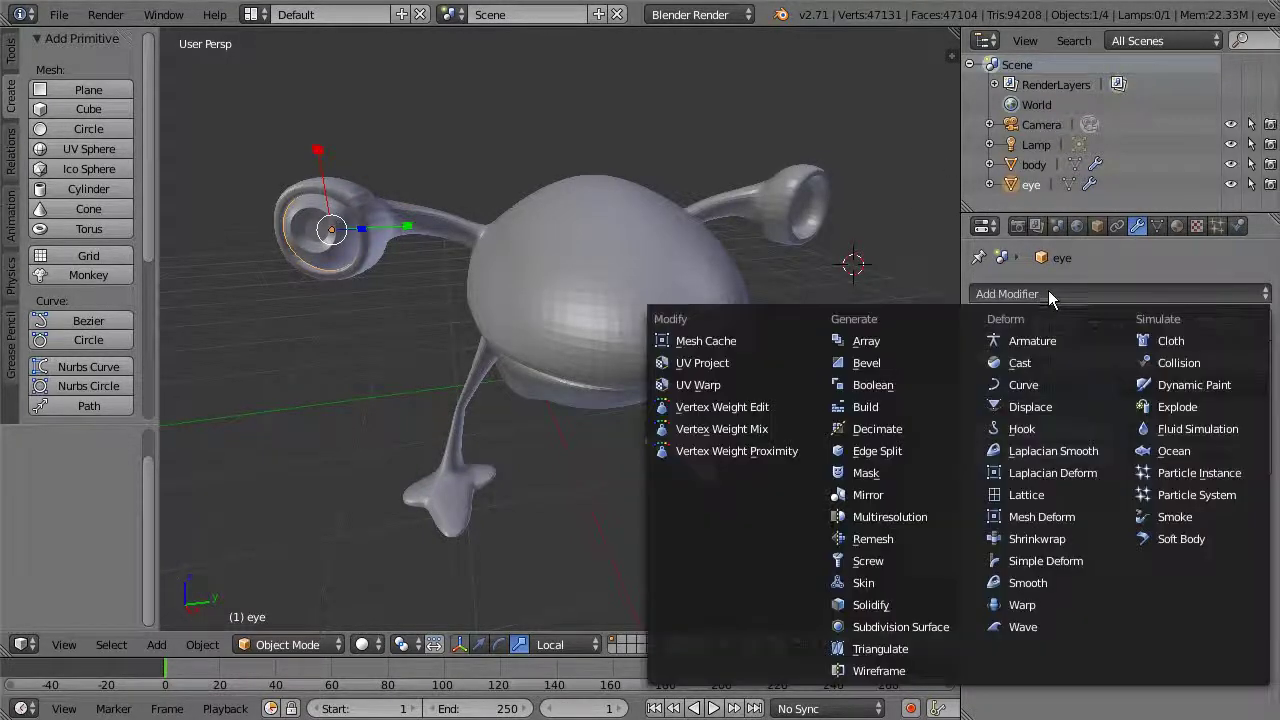
left_click(888, 500)
middle_click_drag(723, 449, 760, 440)
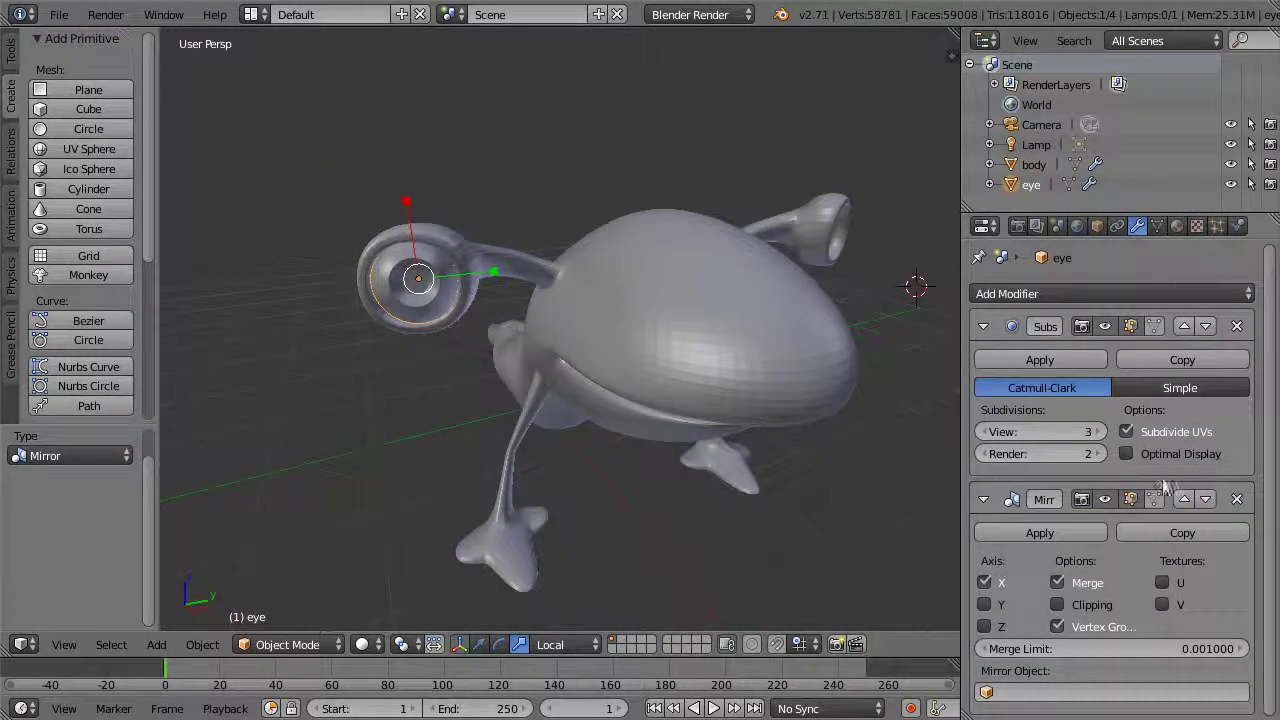
Try the Y and Z axes on the eye's Mirror modifier and leave X, Y and Z all turned off
left_click(983, 605)
left_click(989, 580)
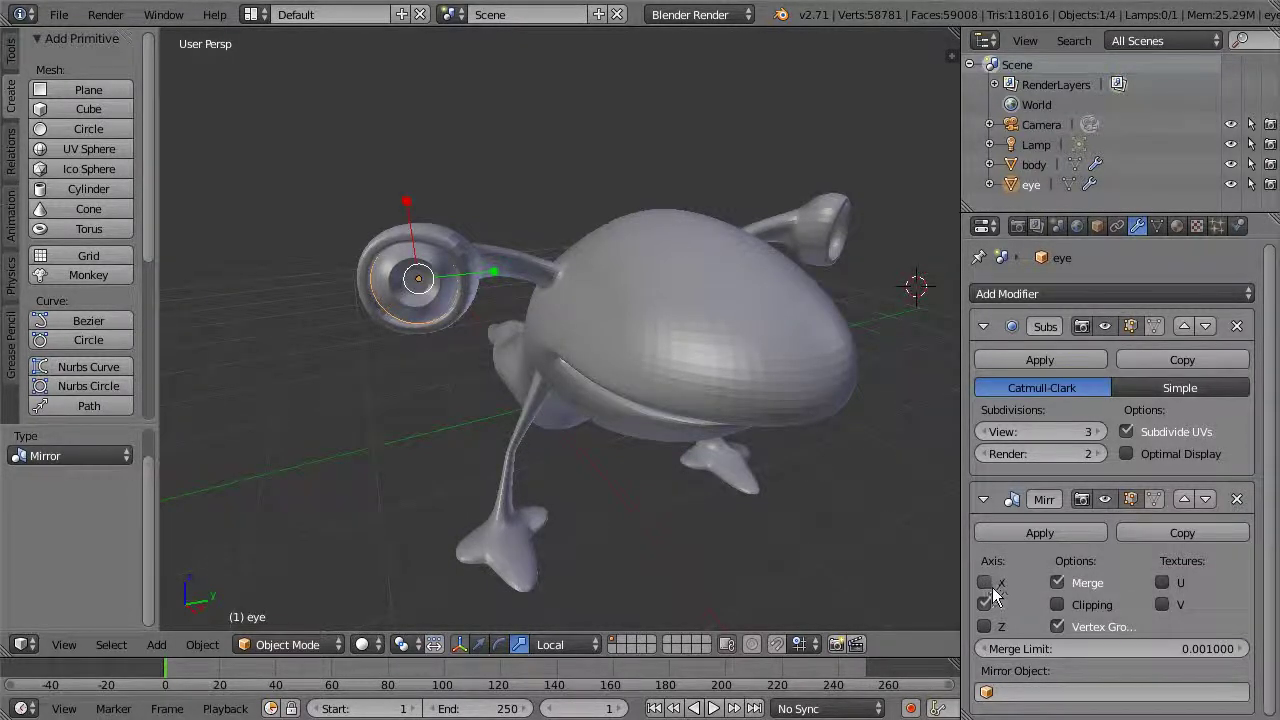
left_click(984, 626)
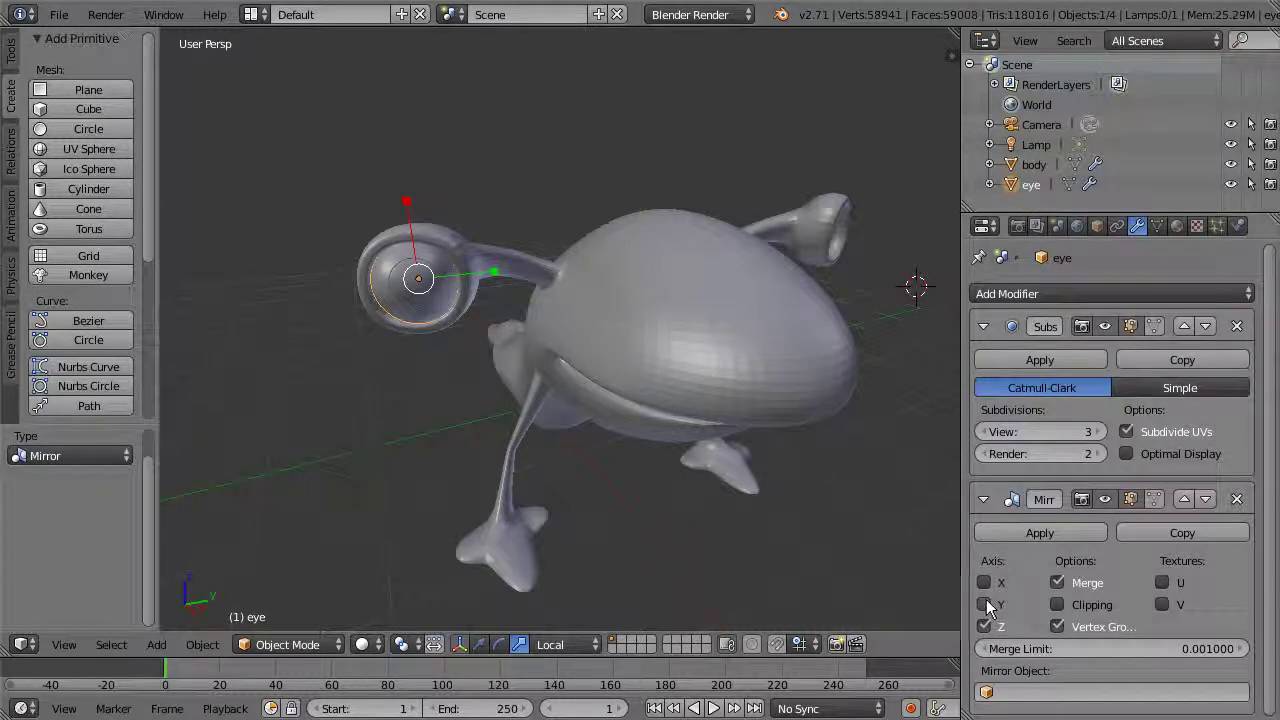
left_click(985, 604)
left_click(985, 626)
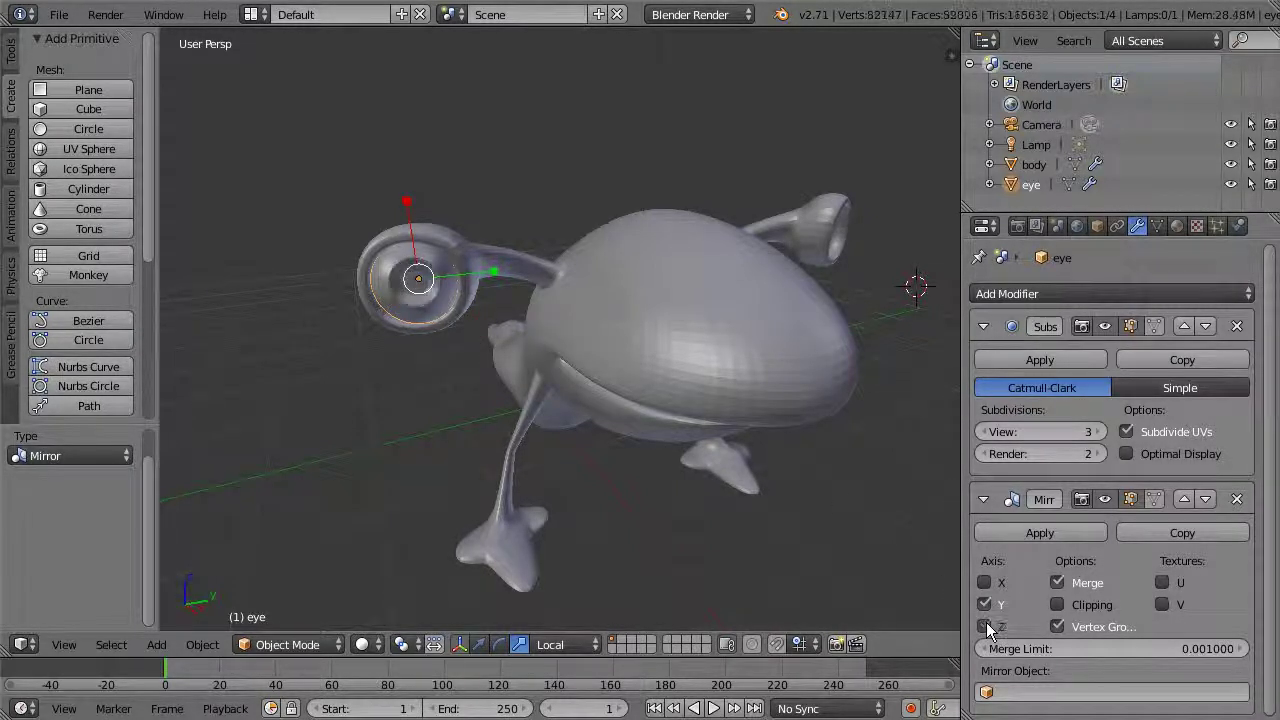
left_click(985, 624)
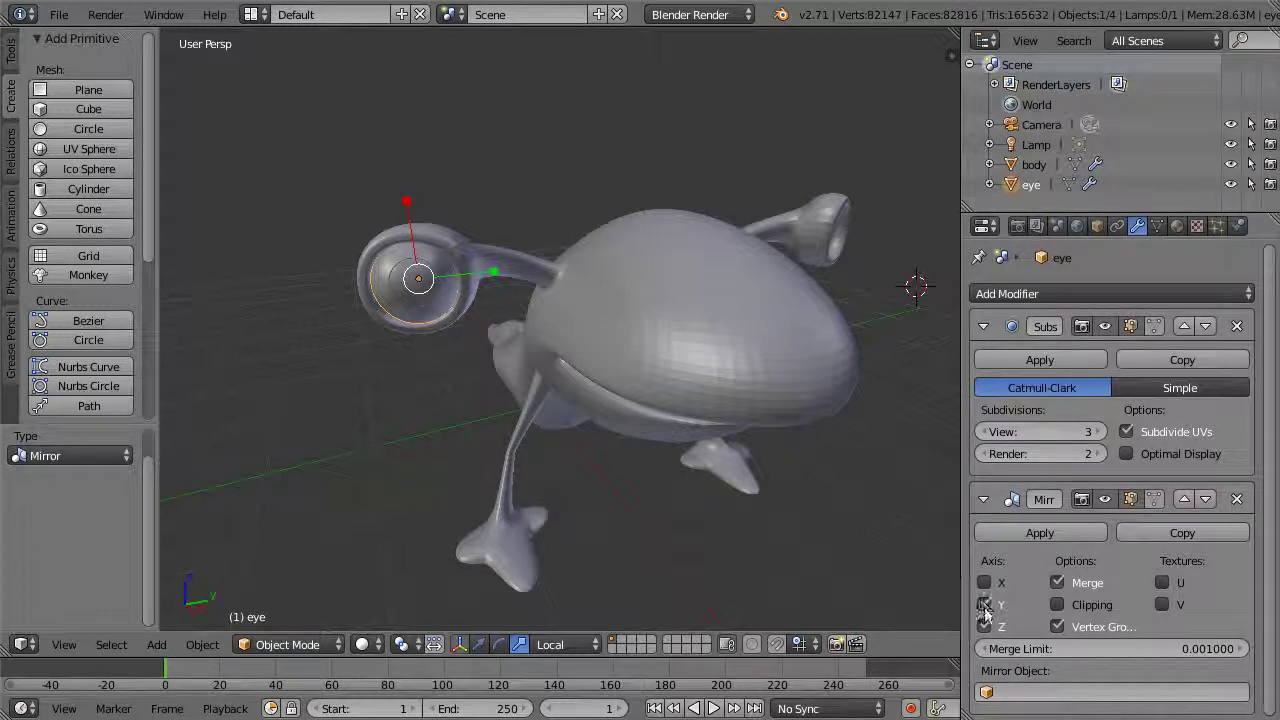
left_click(985, 624)
Return the 3D cursor to the scene origin, add a plain-axes empty there and name it Mirror Object
middle_click_drag(704, 464, 810, 365)
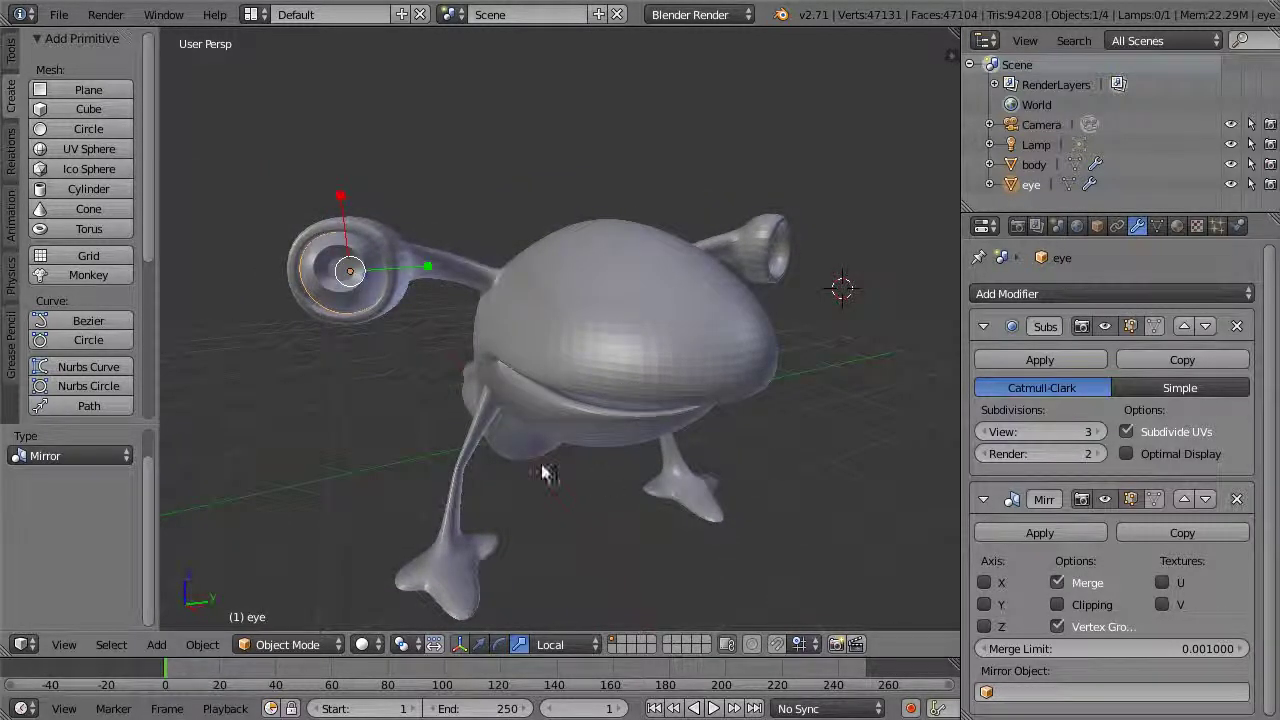
middle_click_drag(798, 432, 808, 381)
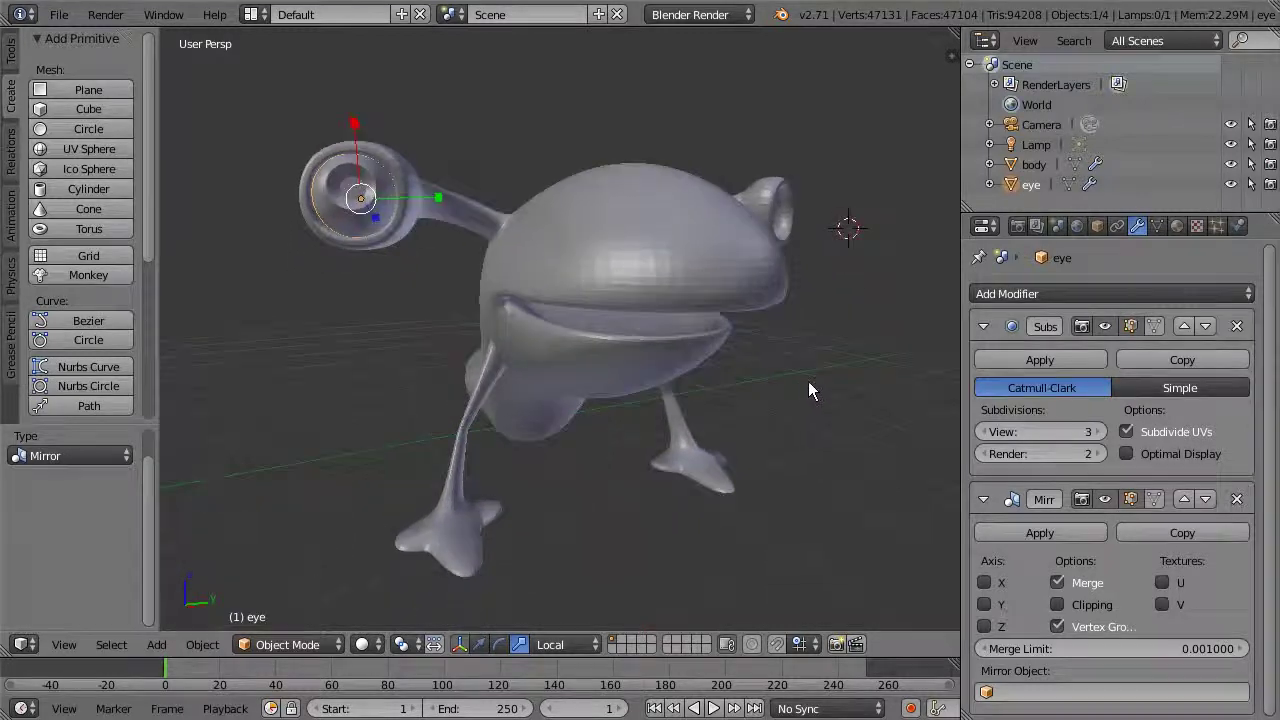
scroll(801, 382, "down", 8)
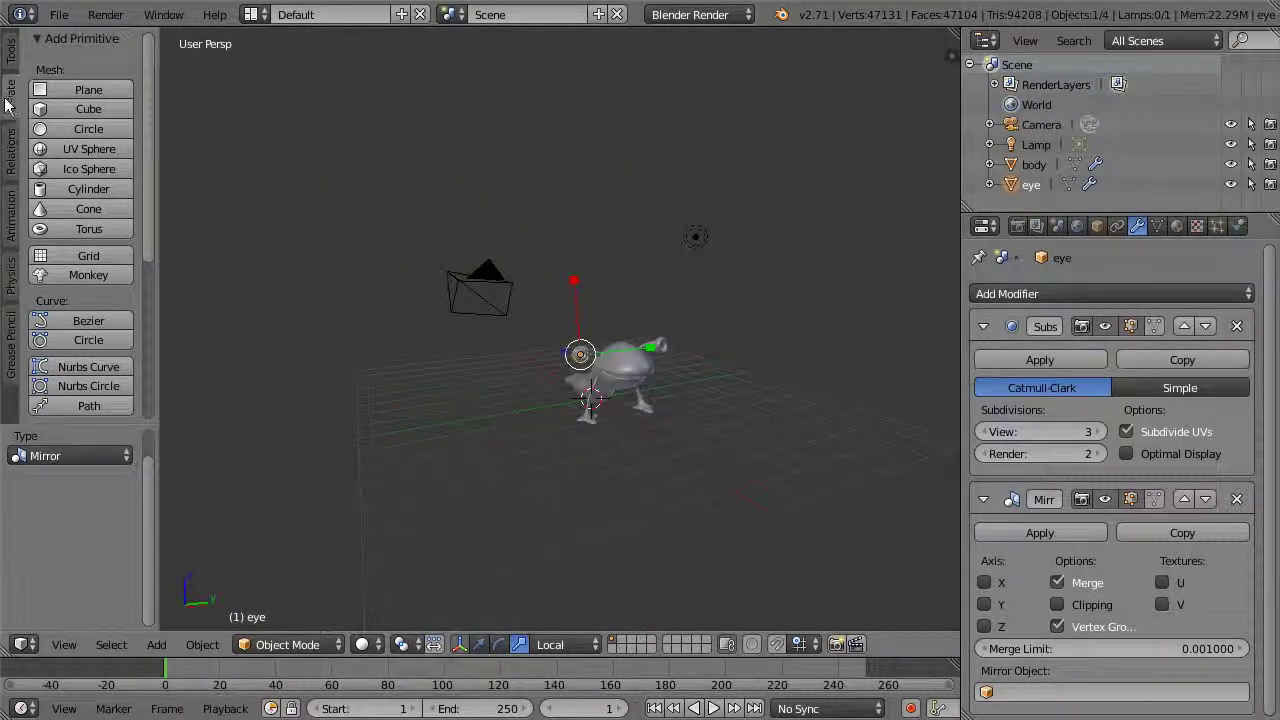
left_click_drag(149, 105, 148, 262)
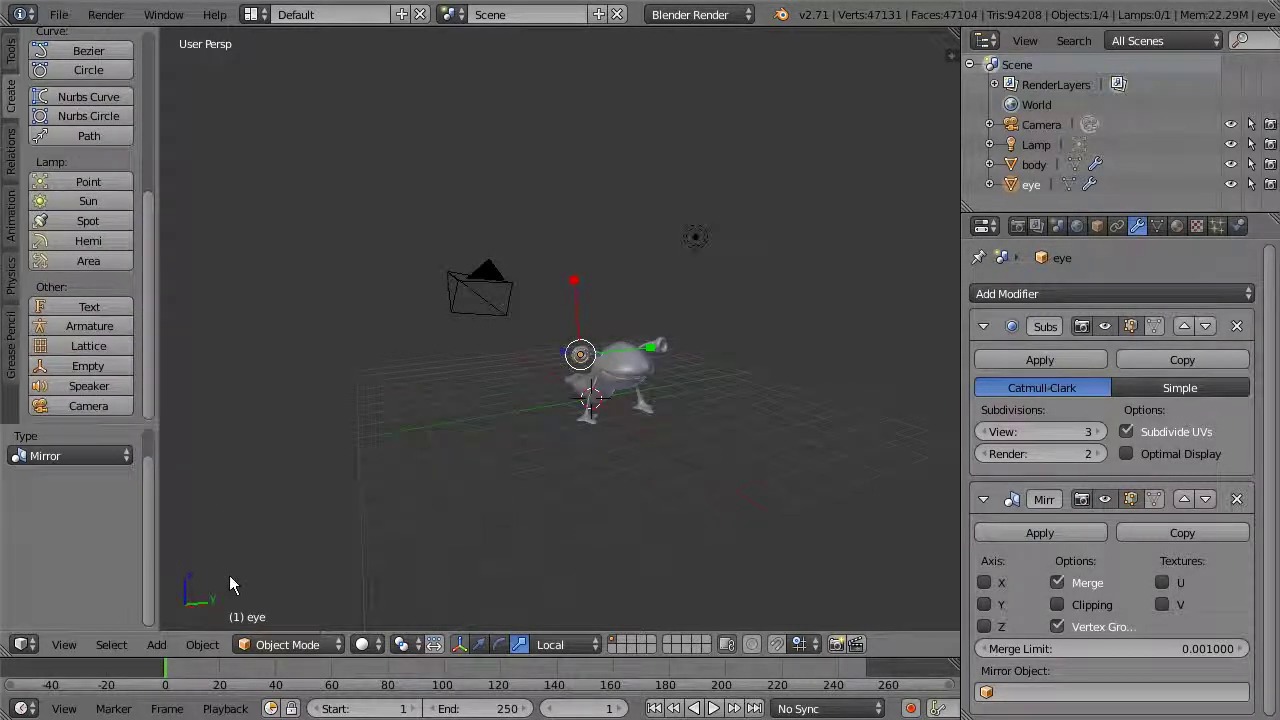
left_click(60, 362)
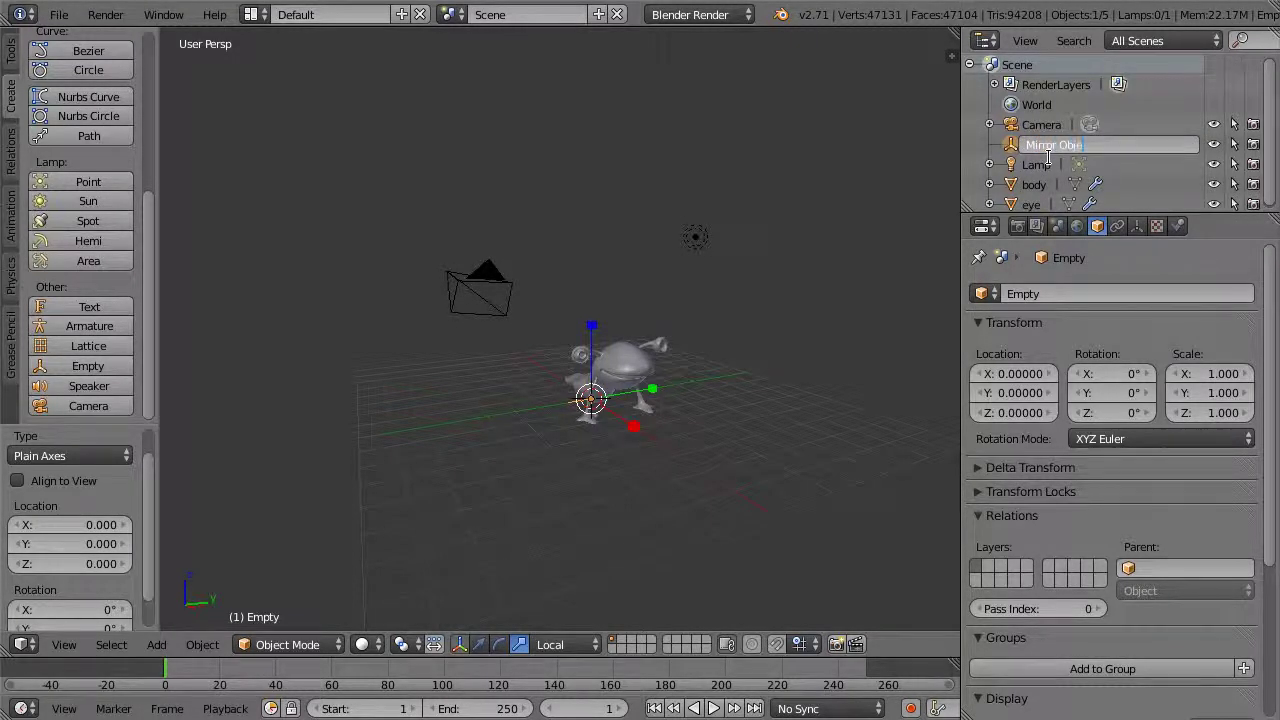
type("t")
key("Return")
Mirror the eye on the Y axis with Mirror Object as its mirror object, and turn off Merge and Vertex Groups
middle_click_drag(893, 260, 797, 436)
scroll(767, 396, "up", 5)
scroll(798, 414, "up", 2)
middle_click_drag(868, 386, 724, 418)
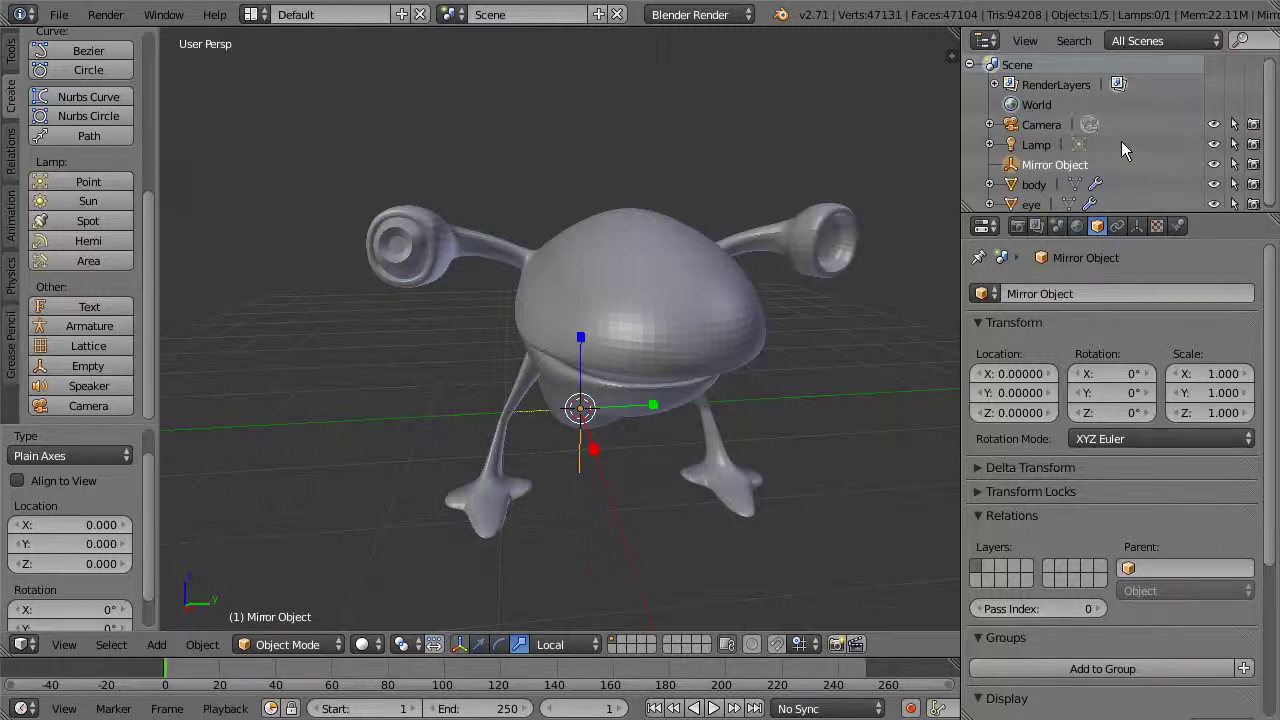
left_click(1040, 200)
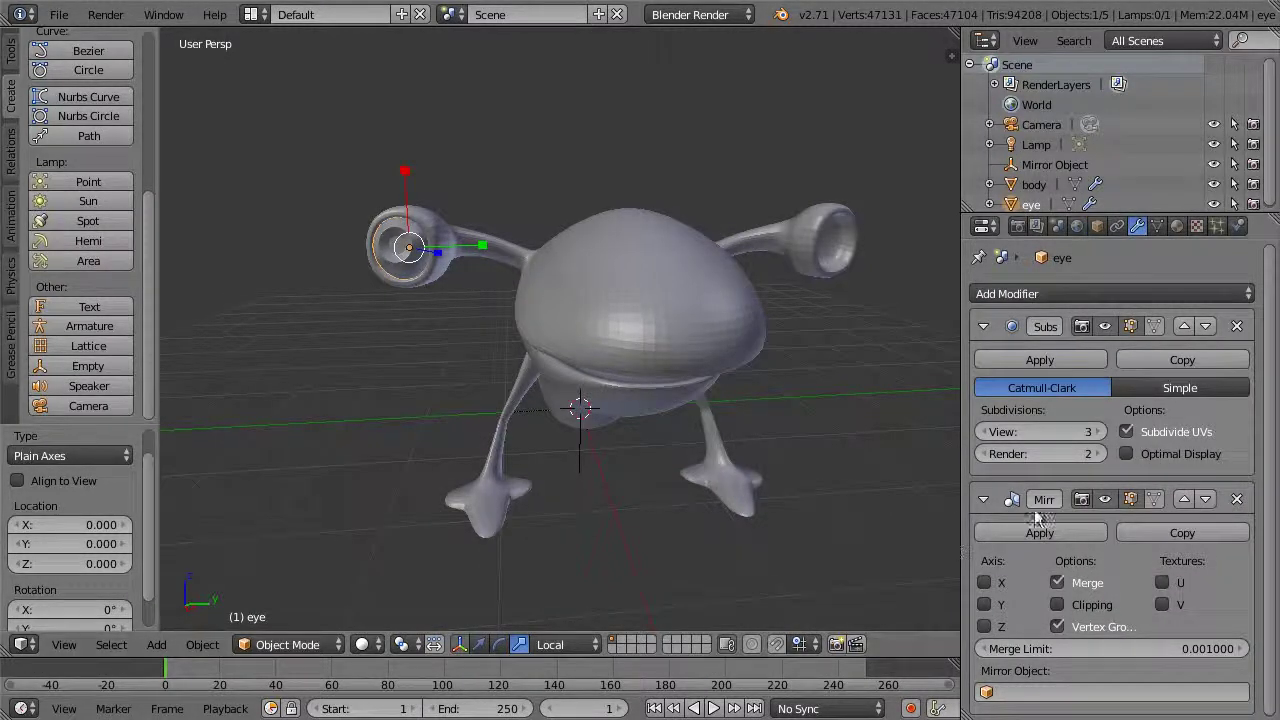
left_click_drag(1269, 446, 1270, 474)
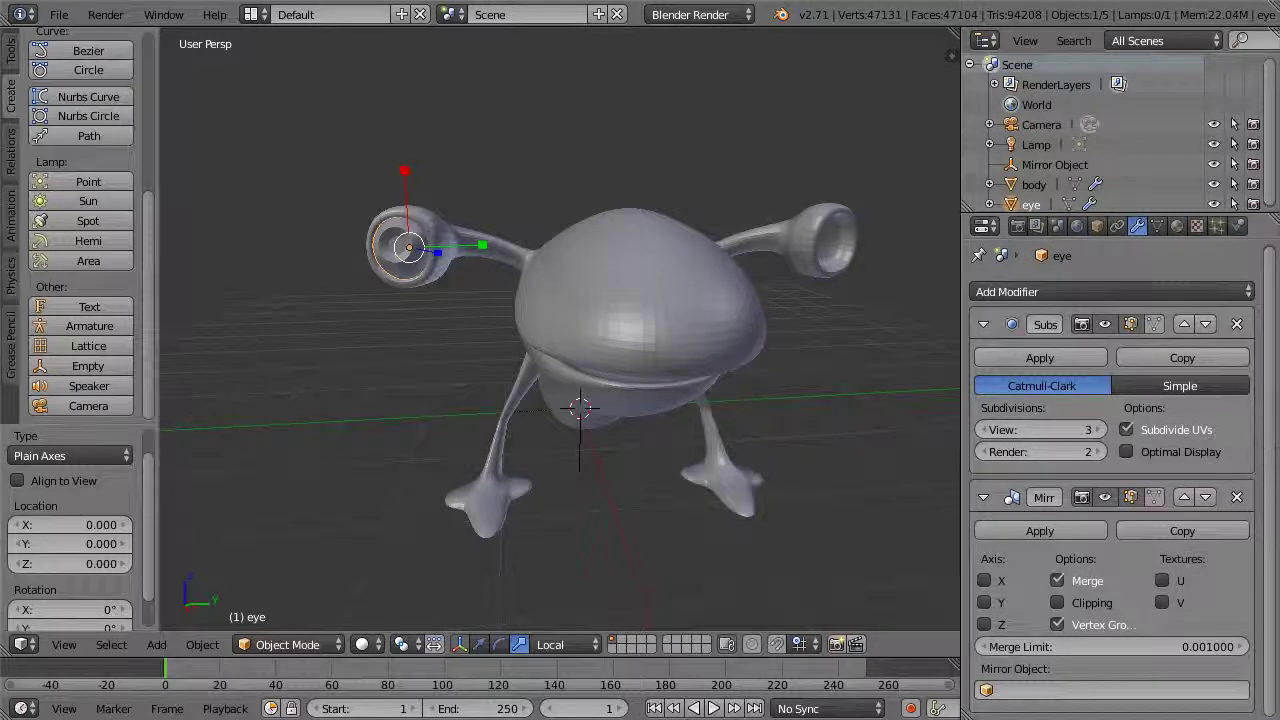
left_click(1018, 688)
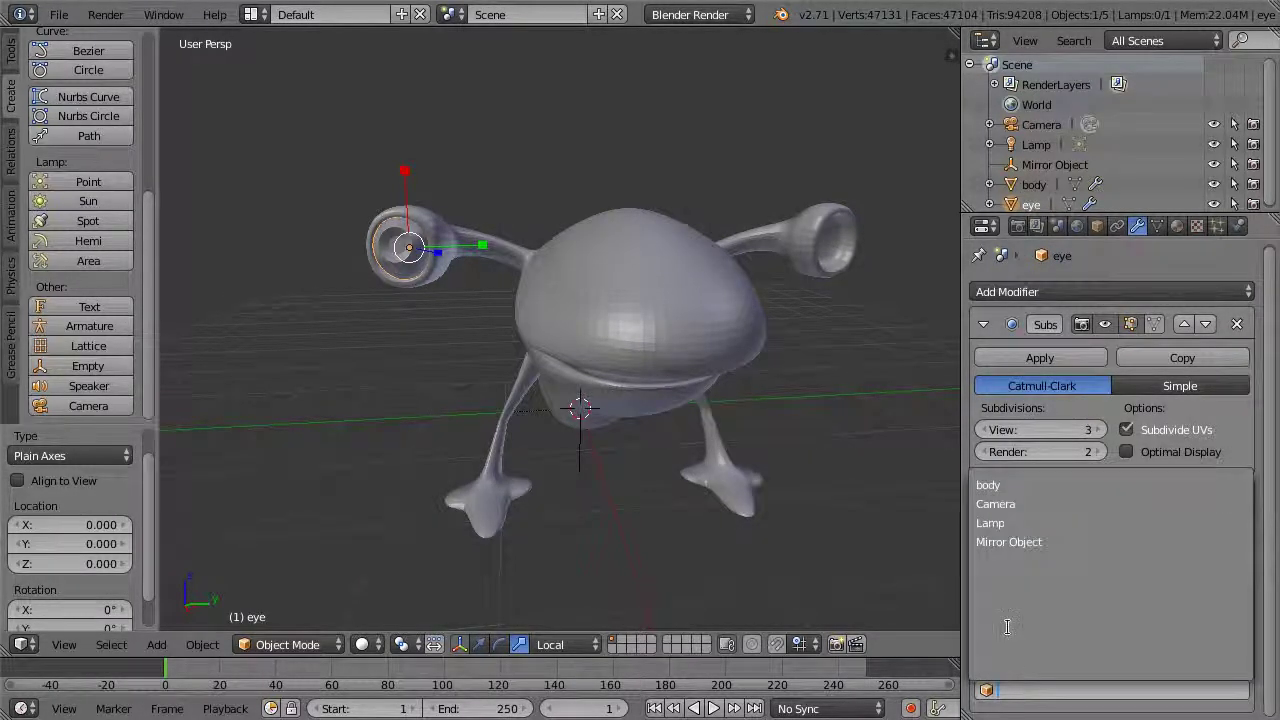
left_click(1009, 543)
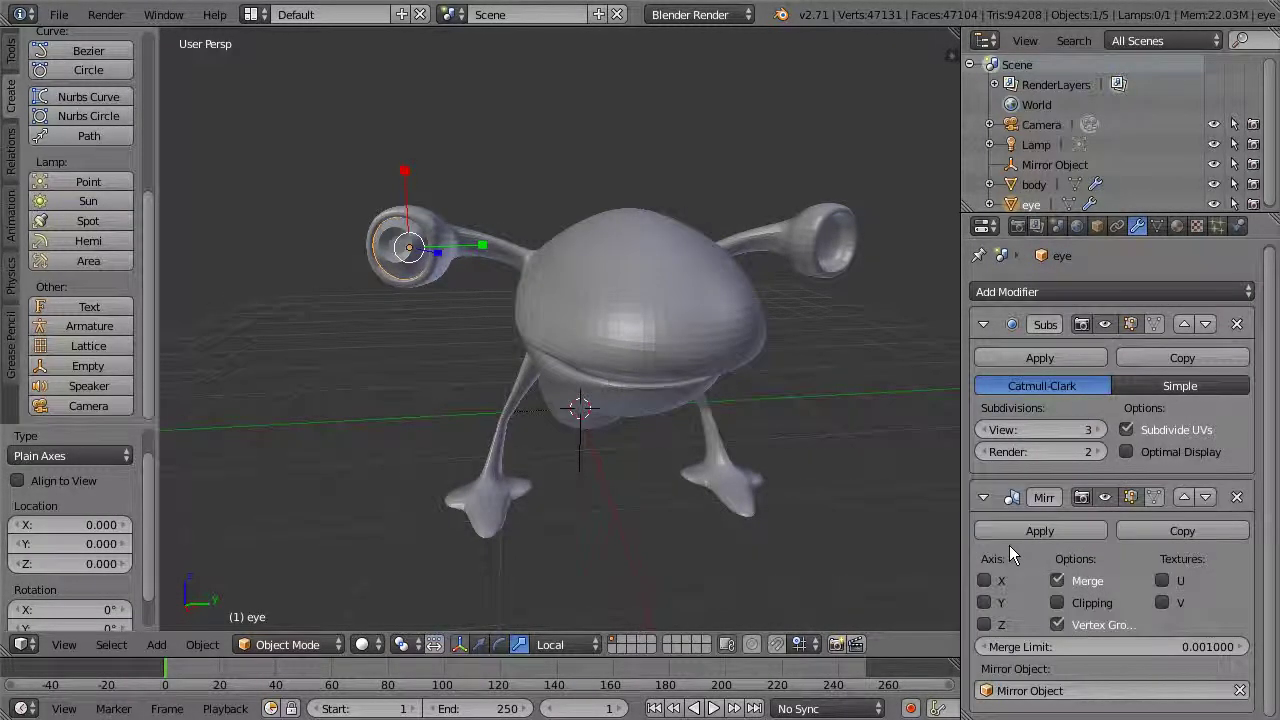
left_click(985, 603)
middle_click_drag(820, 449, 420, 331)
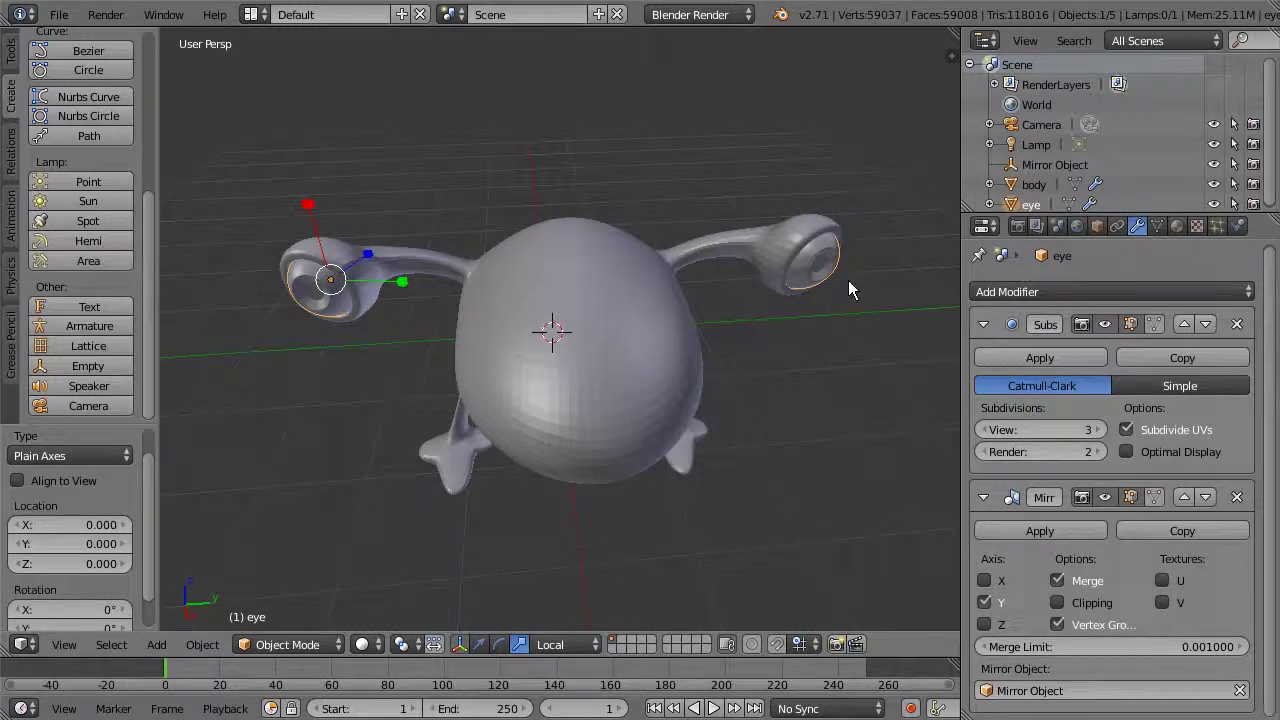
left_click(1058, 582)
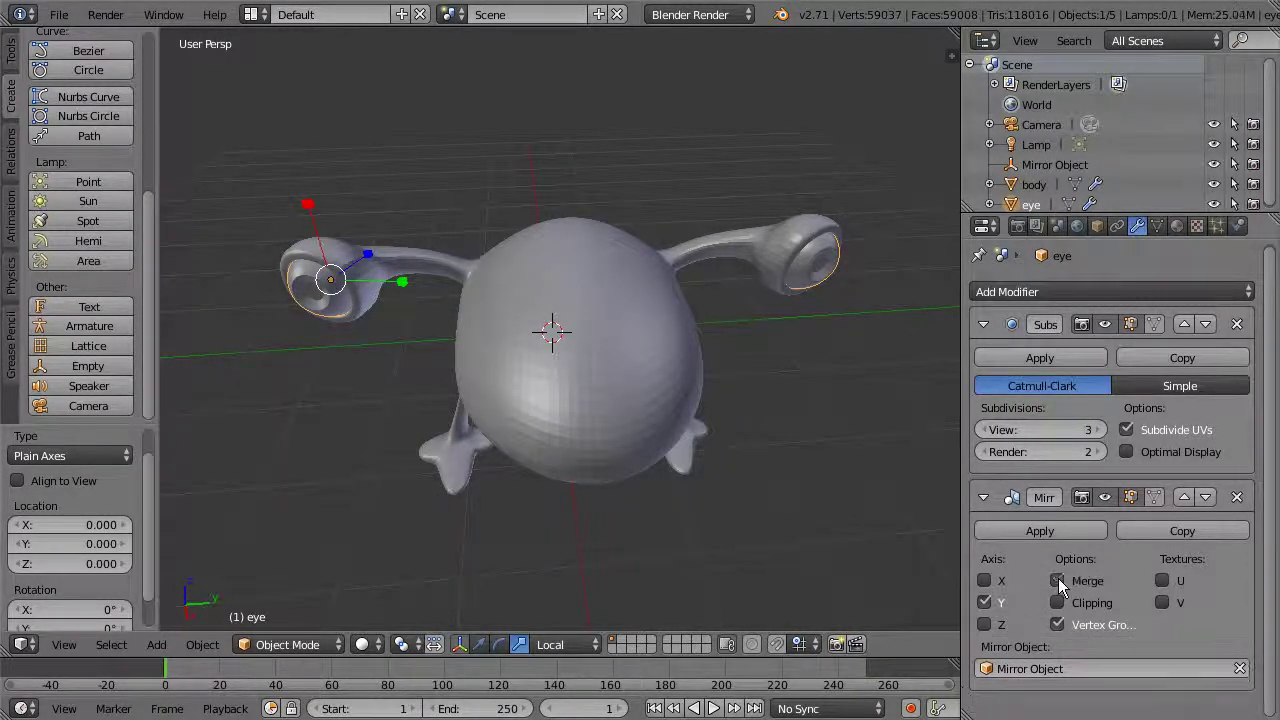
left_click(1058, 625)
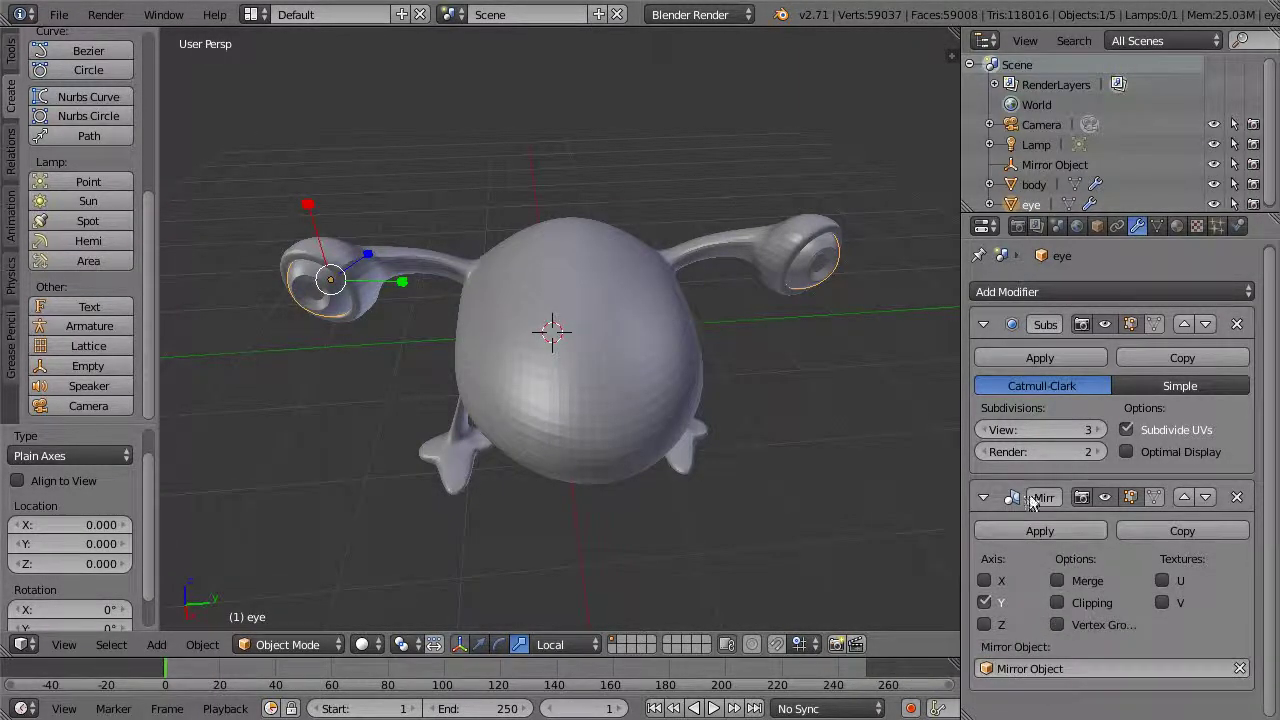
Try the X and Z axes on the eye's Mirror modifier and go back to mirroring on Y only
left_click(985, 581)
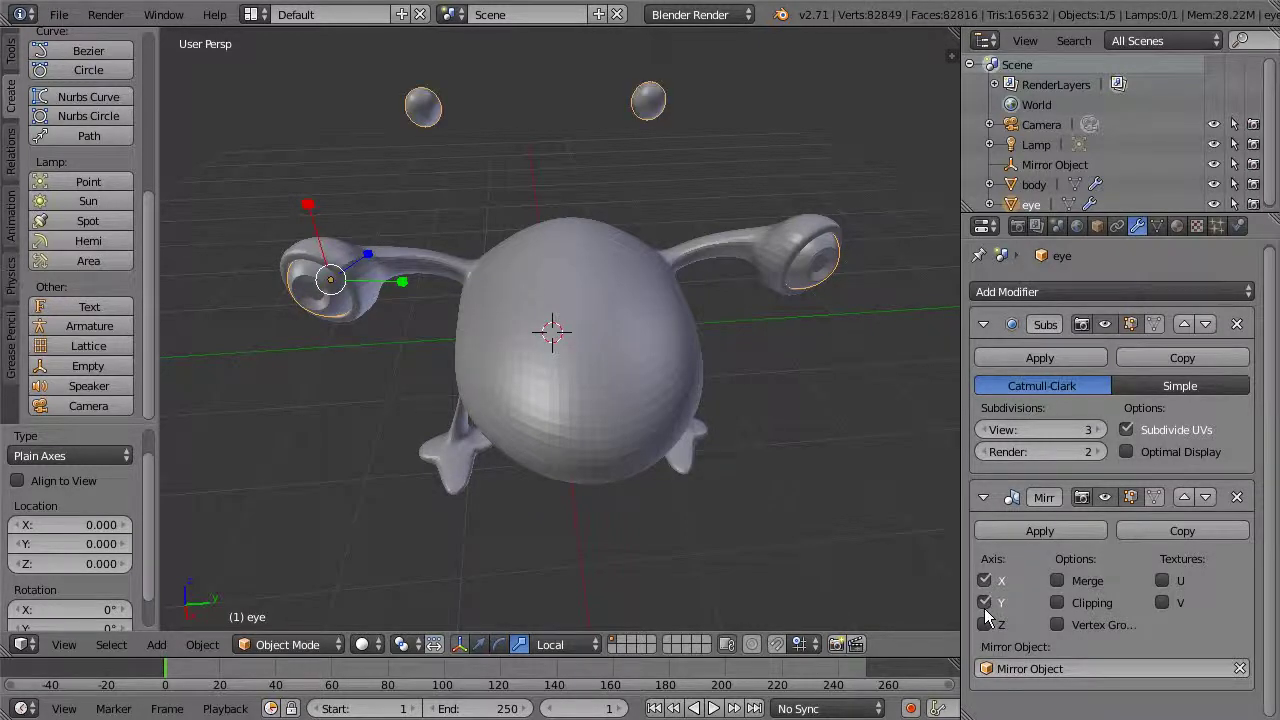
left_click(984, 603)
left_click(985, 580)
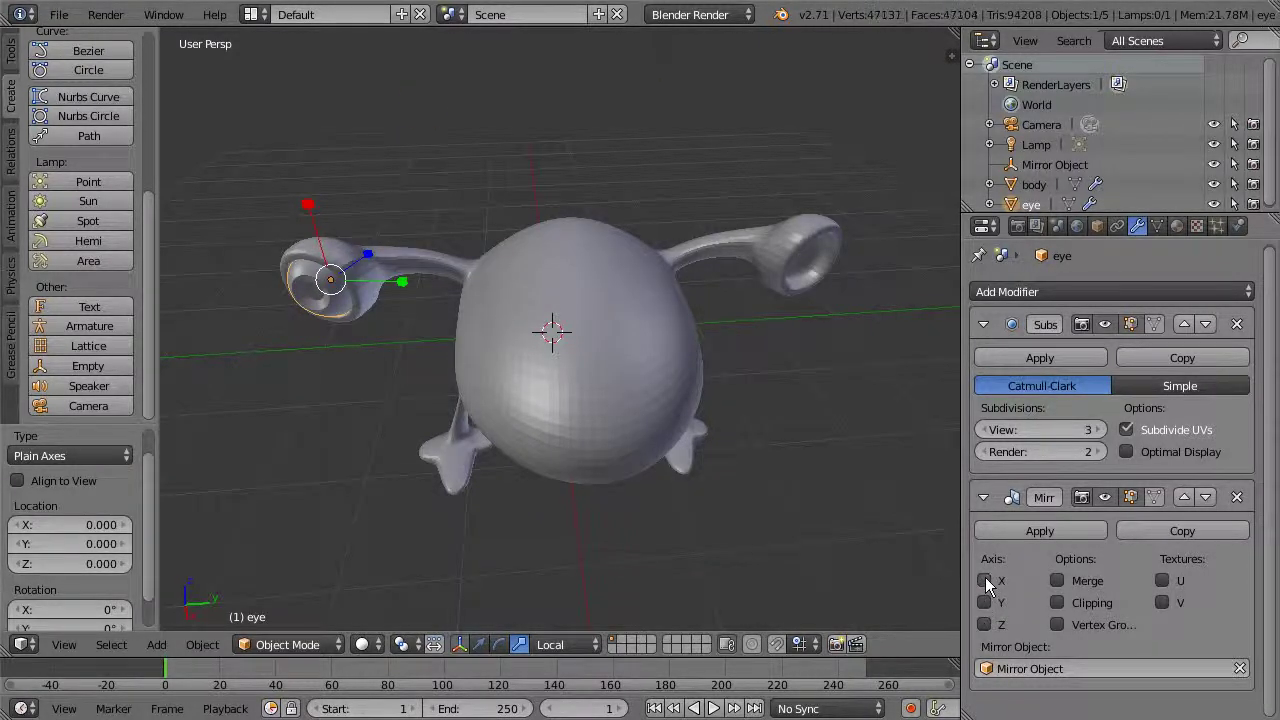
left_click(986, 625)
left_click(986, 625)
left_click(984, 603)
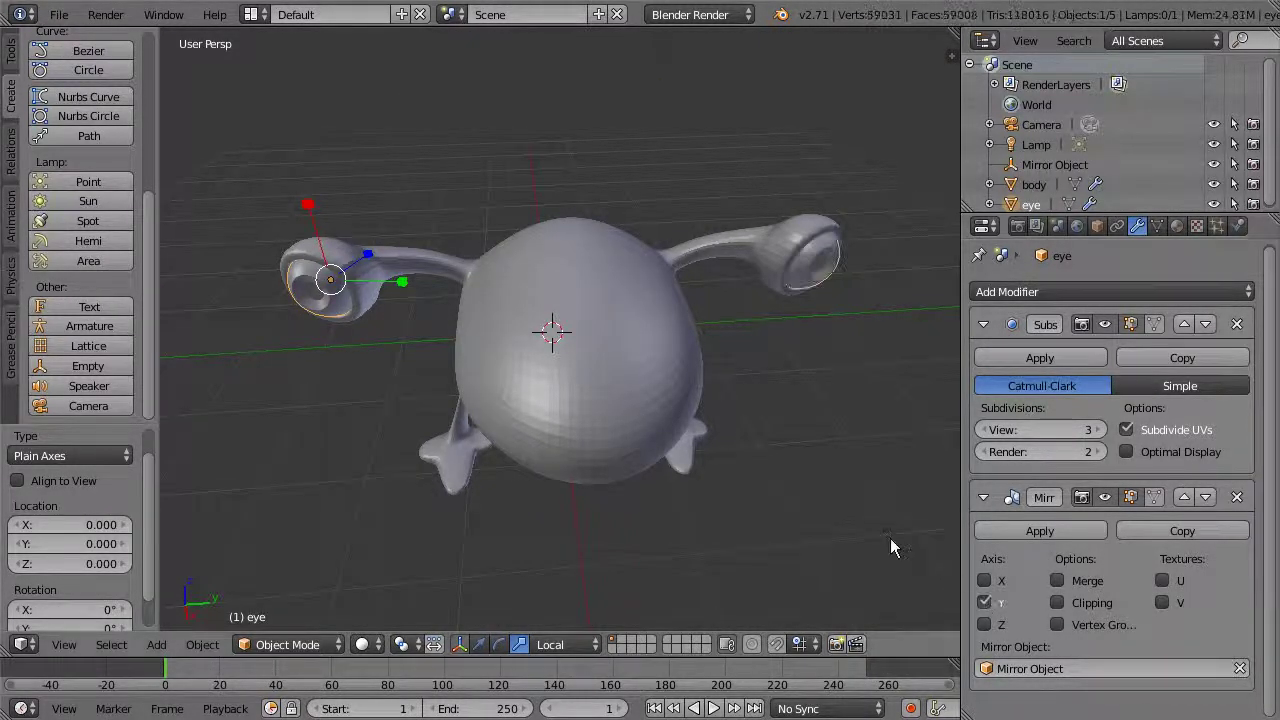
Examine the mirrored eyes in their sockets from several sides and their relation to the Mirror Object empty
middle_click_drag(677, 378, 435, 380)
middle_click_drag(618, 418, 672, 345)
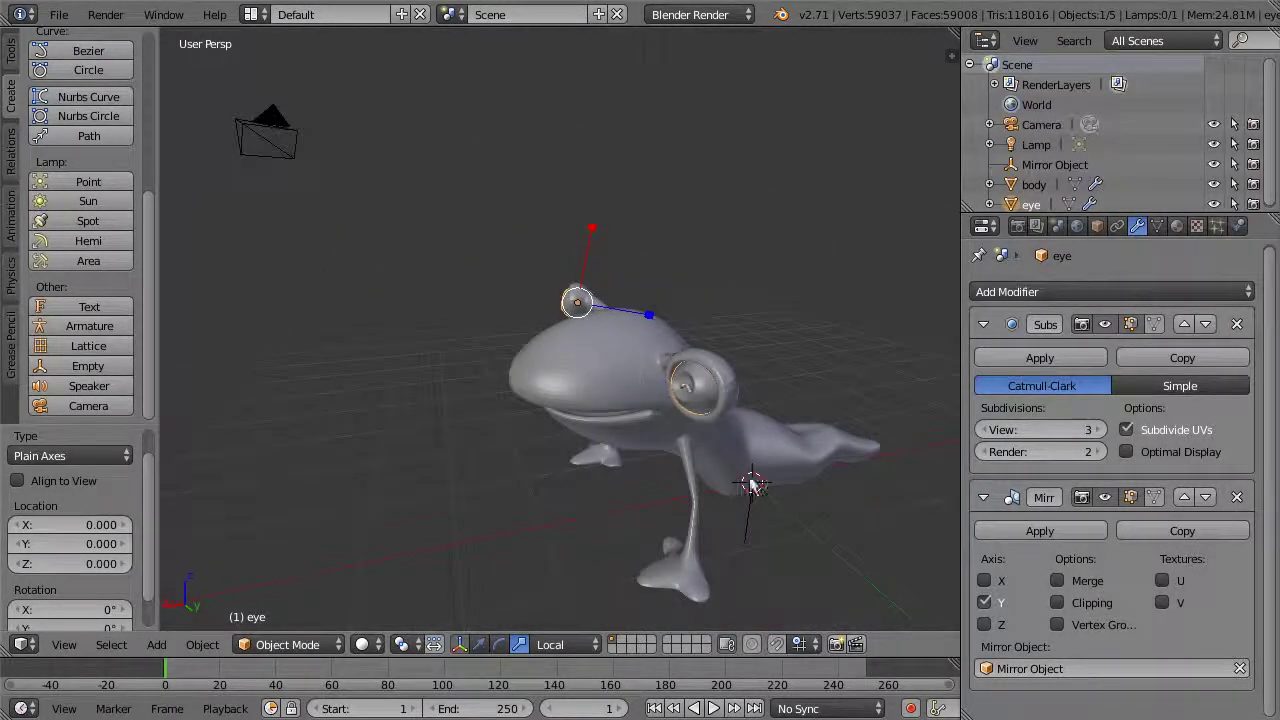
middle_click_drag(716, 400, 891, 377)
scroll(760, 397, "up", 3)
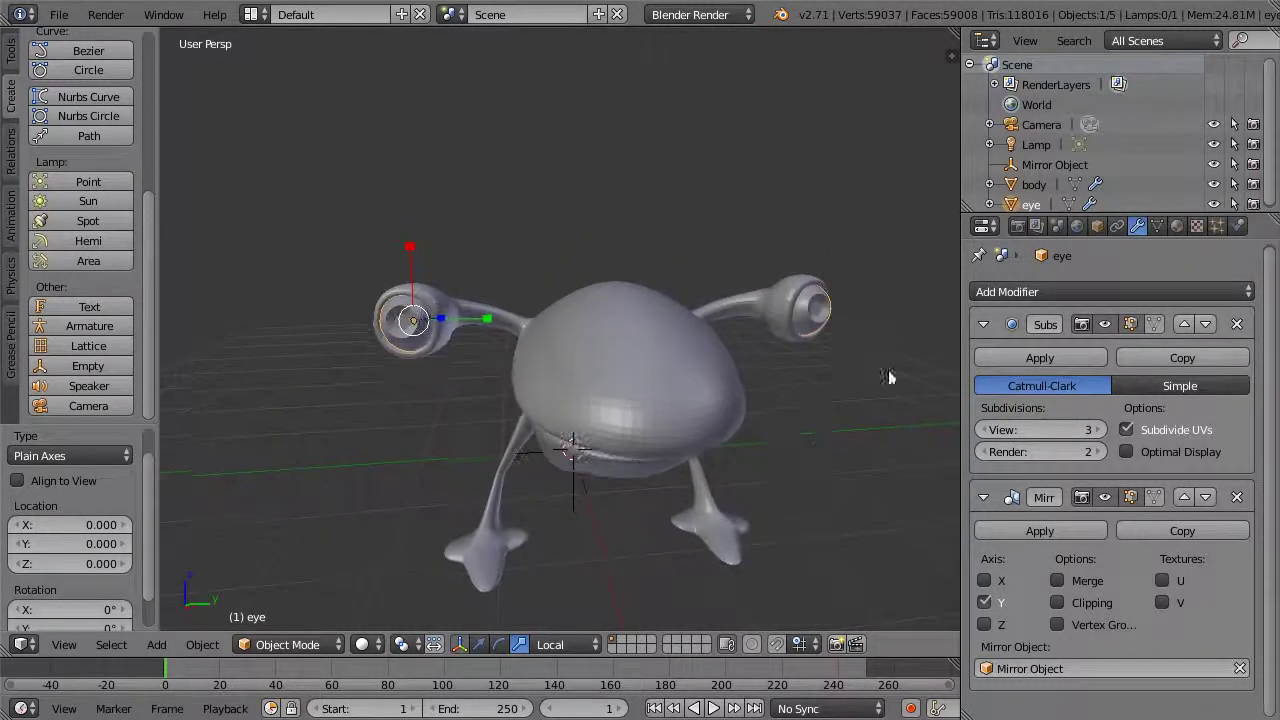
middle_click_drag(552, 390, 744, 292)
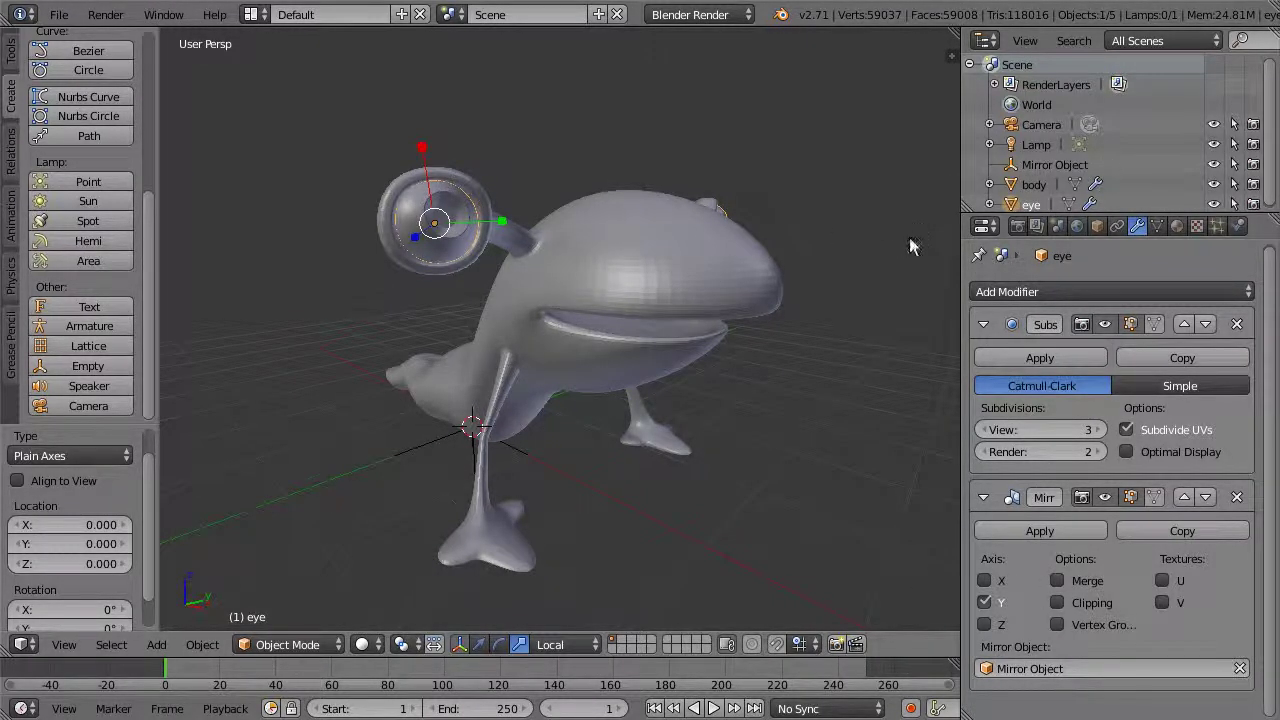
middle_click_drag(910, 246, 860, 240)
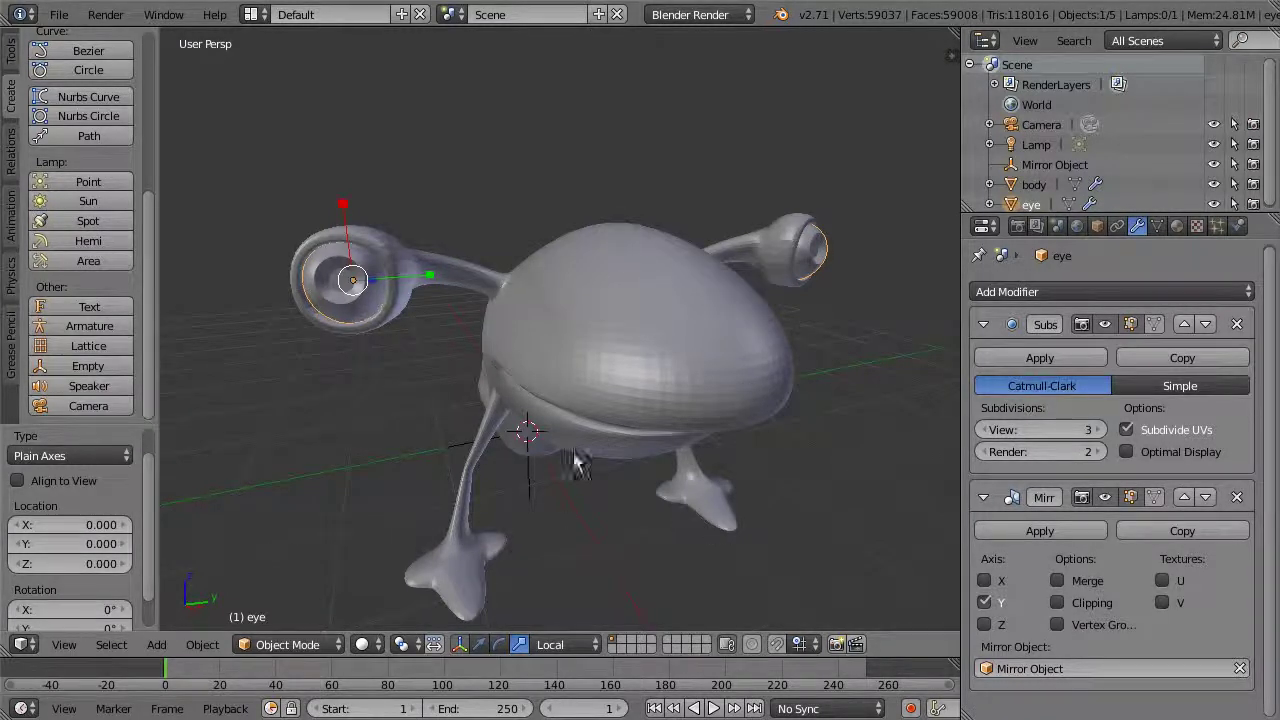
left_click(1044, 162)
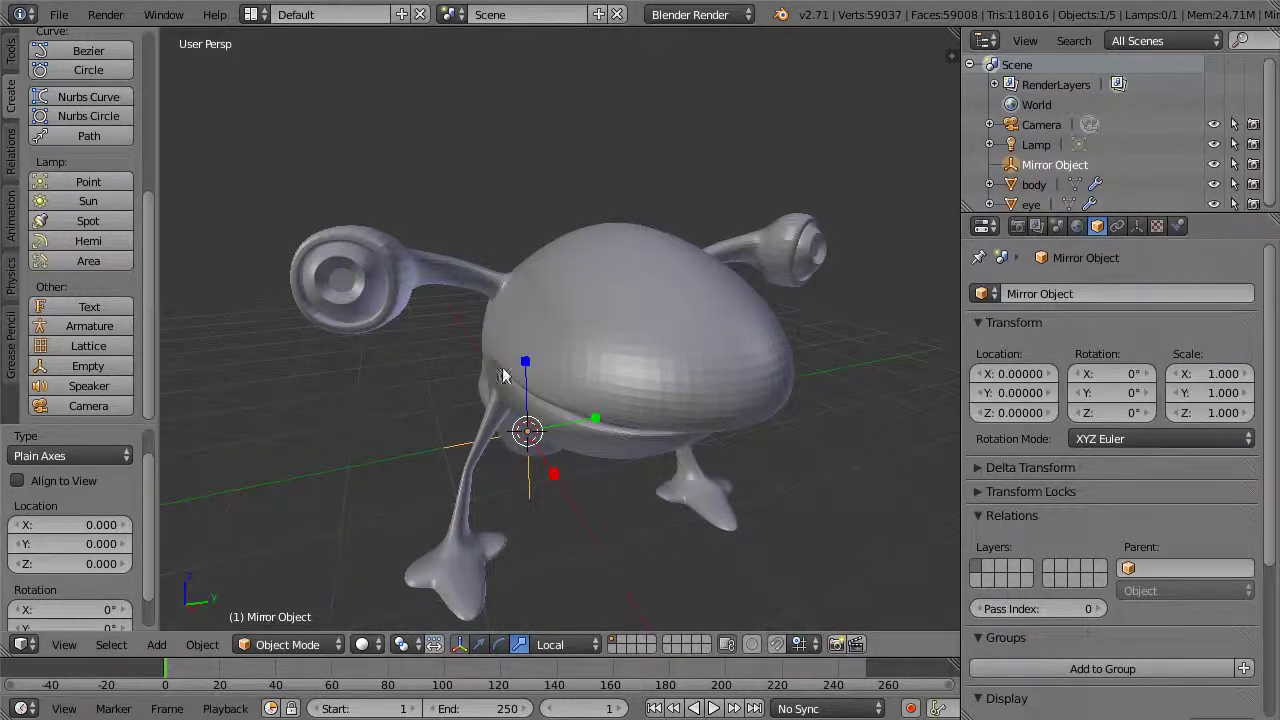
right_click(327, 279)
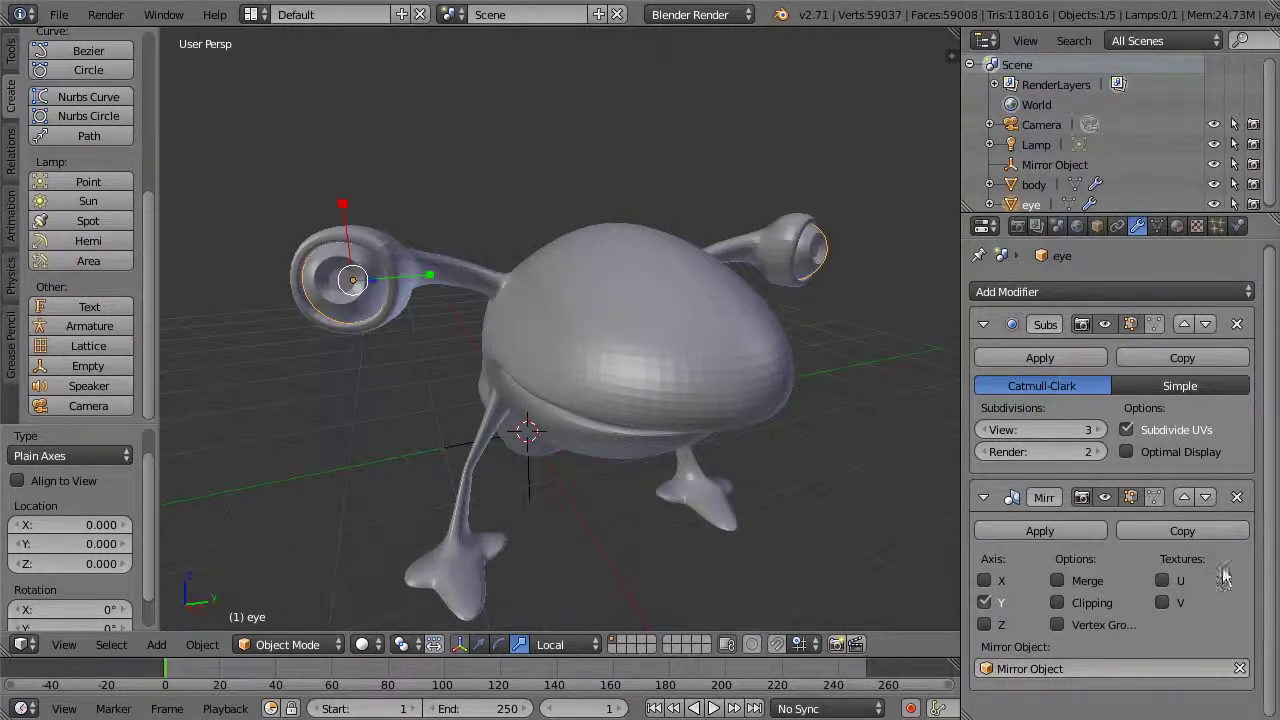
Compare the eyes with the Mirror modifier's viewport display off and on, leaving it on
left_click(1104, 497)
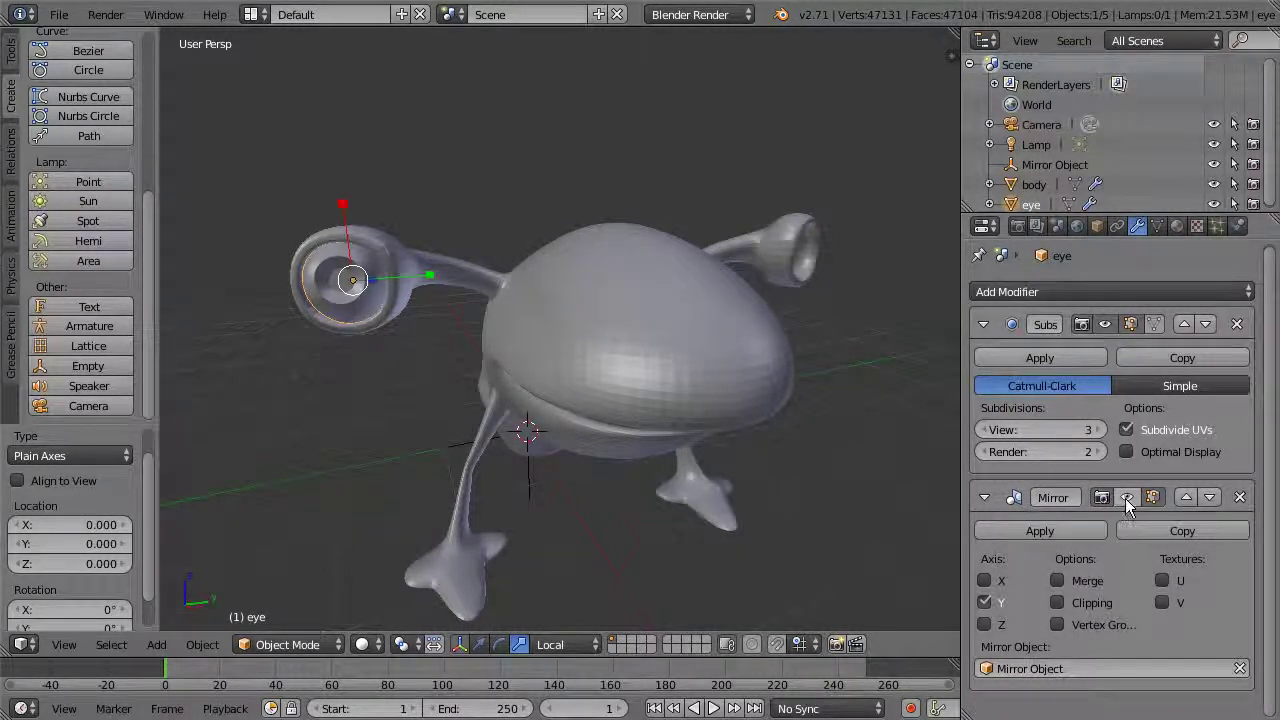
left_click(1127, 497)
left_click(1129, 496)
left_click(1129, 496)
left_click(1129, 496)
left_click(1129, 496)
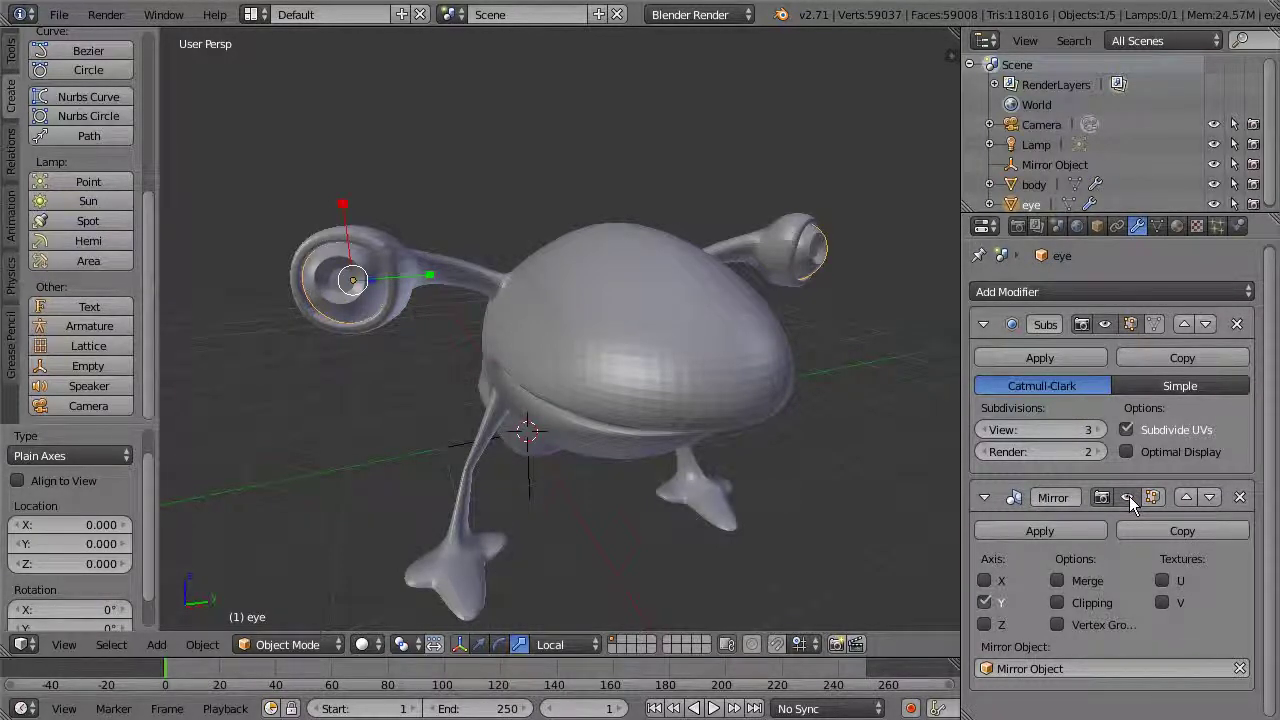
middle_click_drag(940, 390, 862, 357)
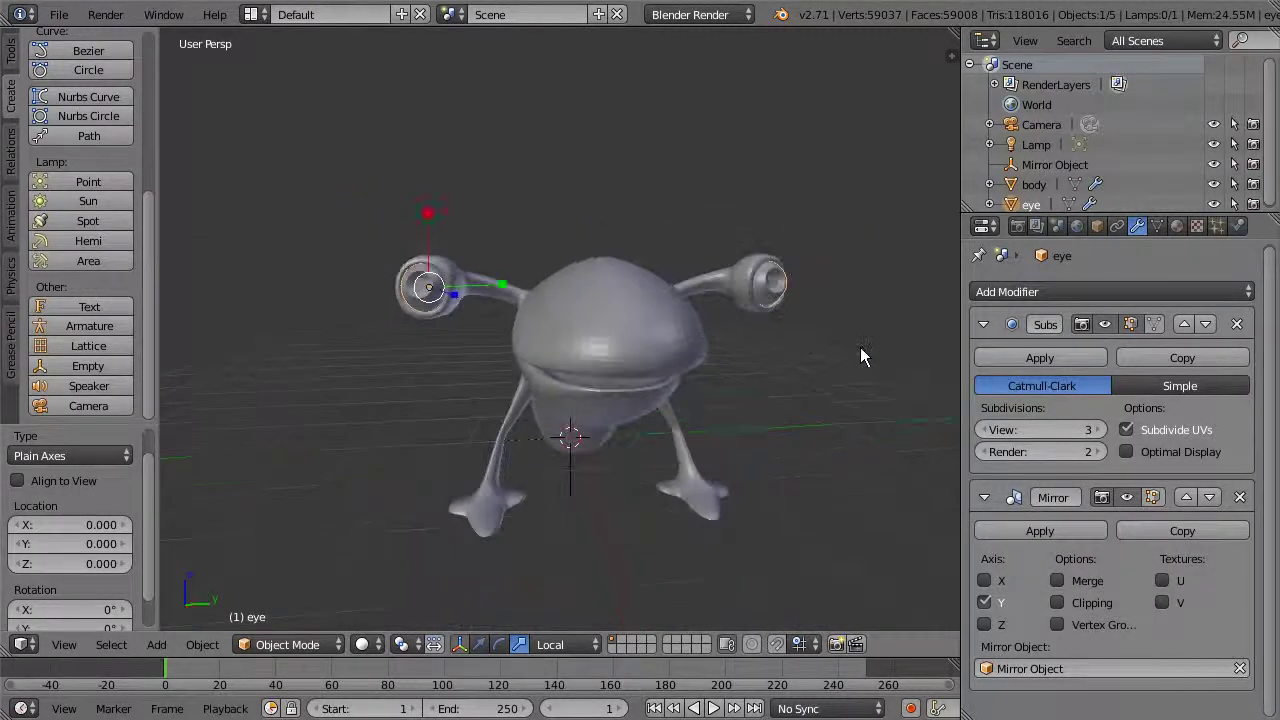
middle_click_drag(786, 391, 780, 320)
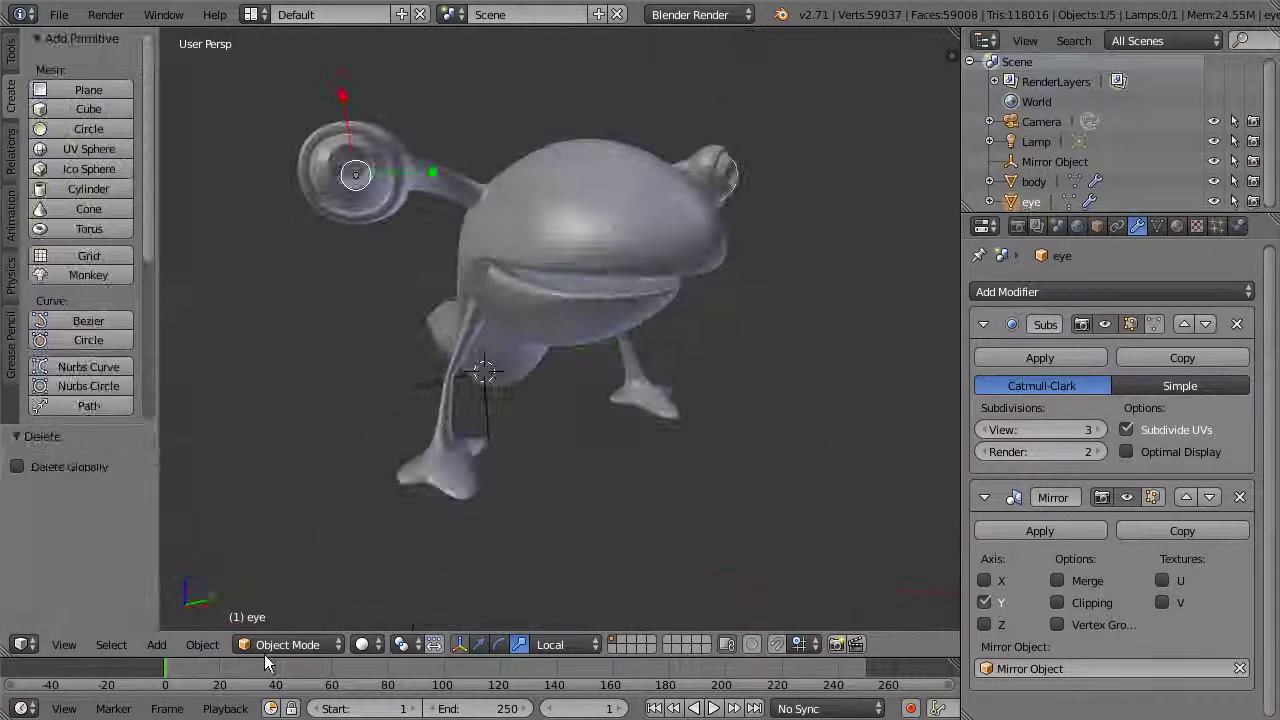
Inspect the eye's unmirrored mesh in Edit Mode and return to Object Mode
left_click(285, 645)
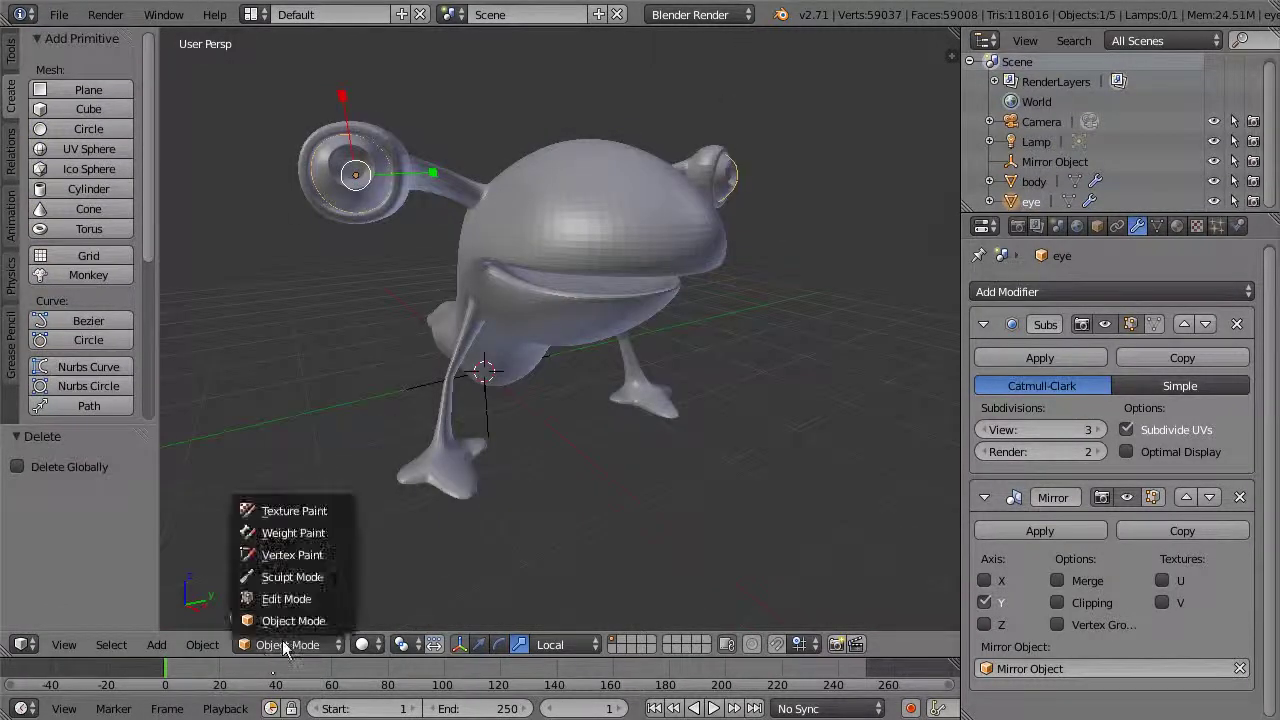
left_click(286, 599)
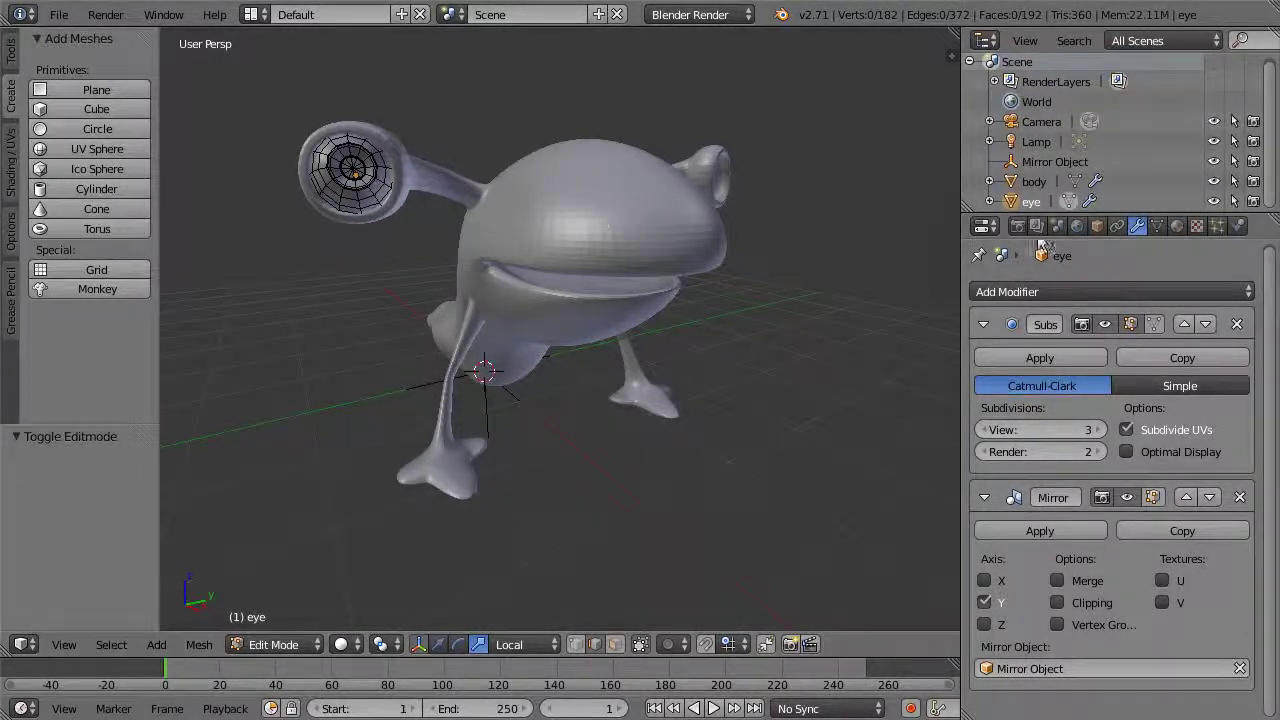
left_click(294, 640)
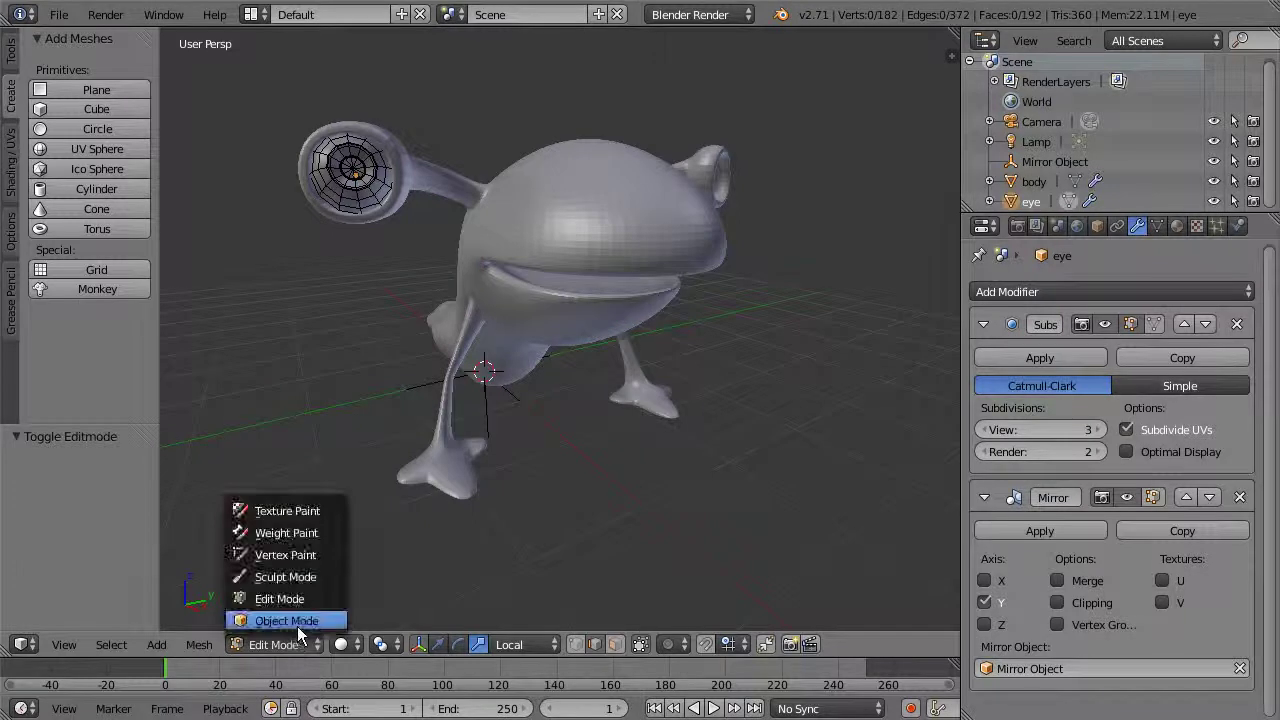
left_click(287, 621)
middle_click_drag(672, 466, 701, 452)
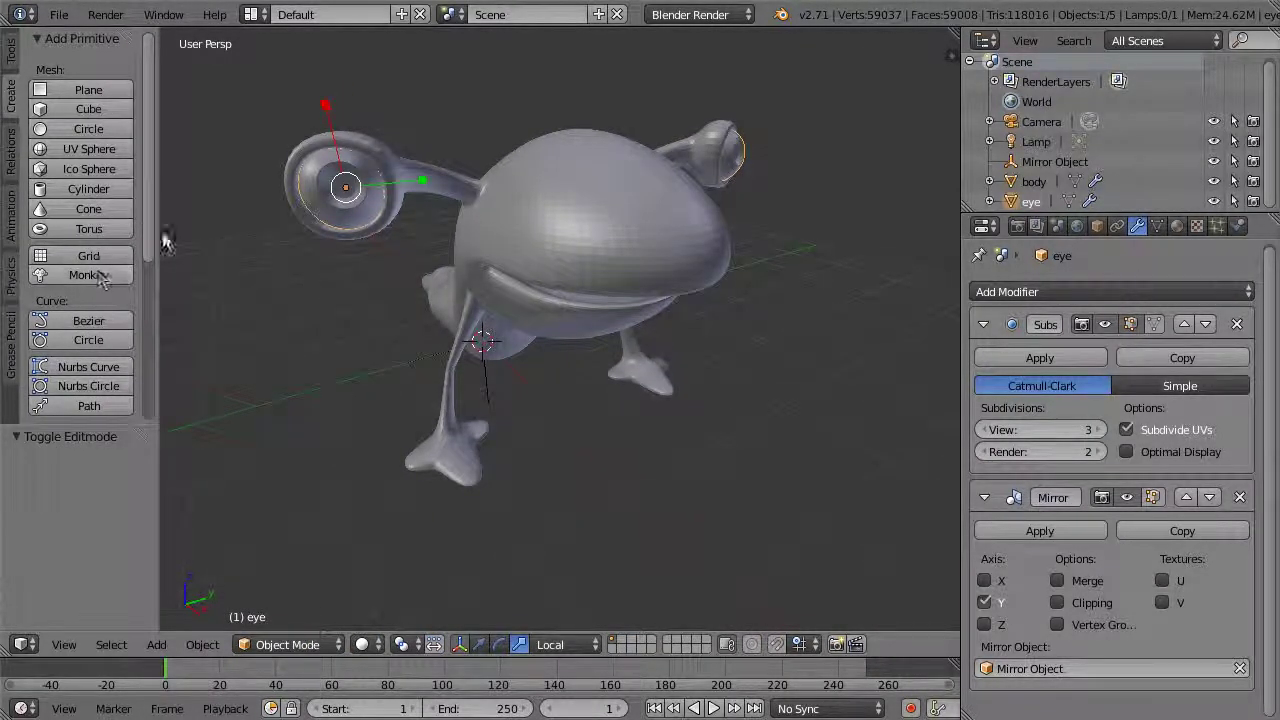
Add a cone at the scene origin and set its vertices to 8
left_click(88, 208)
middle_click_drag(485, 355, 657, 408)
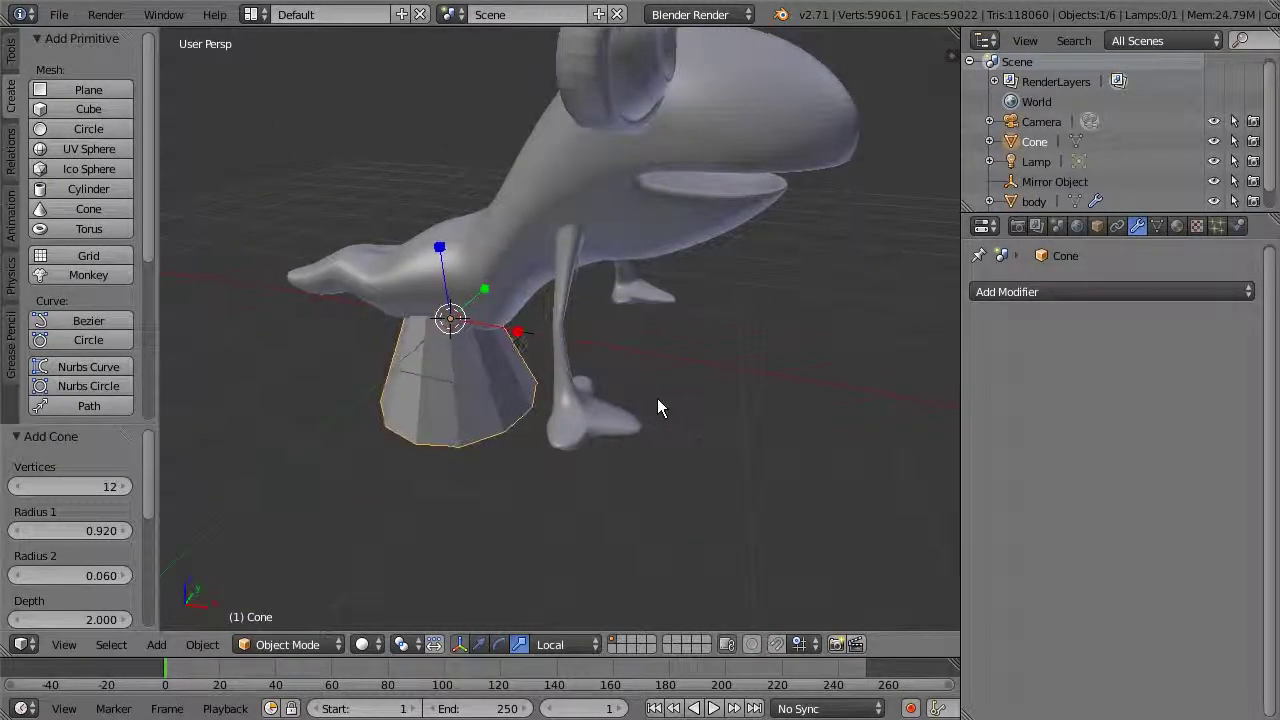
left_click(18, 487)
left_click(17, 488)
left_click(17, 488)
left_click(17, 488)
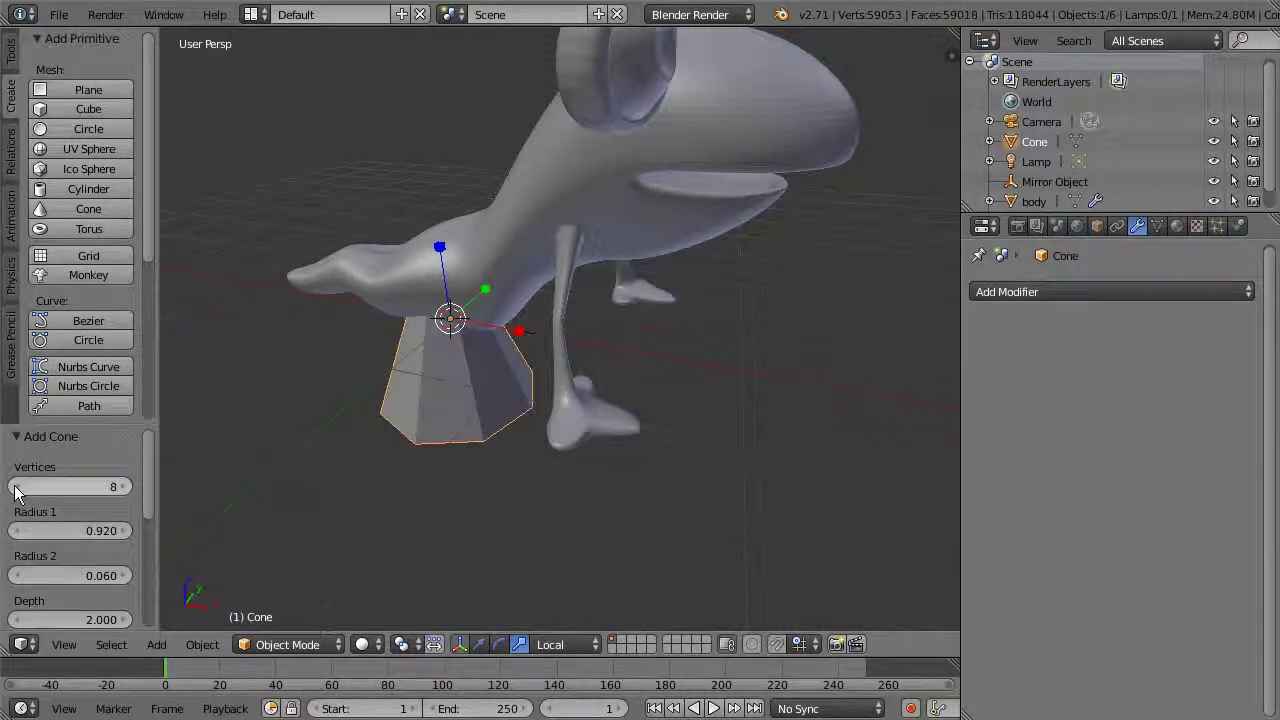
middle_click_drag(357, 457, 613, 438)
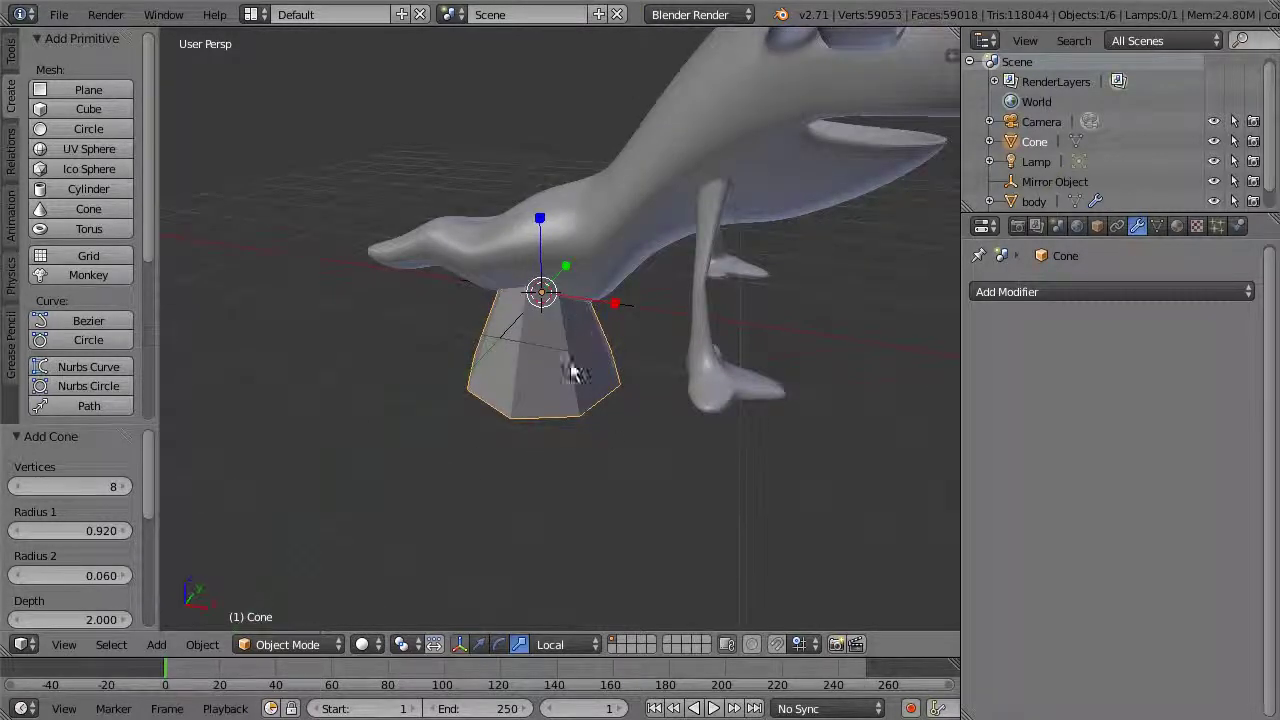
middle_click_drag(533, 388, 505, 402)
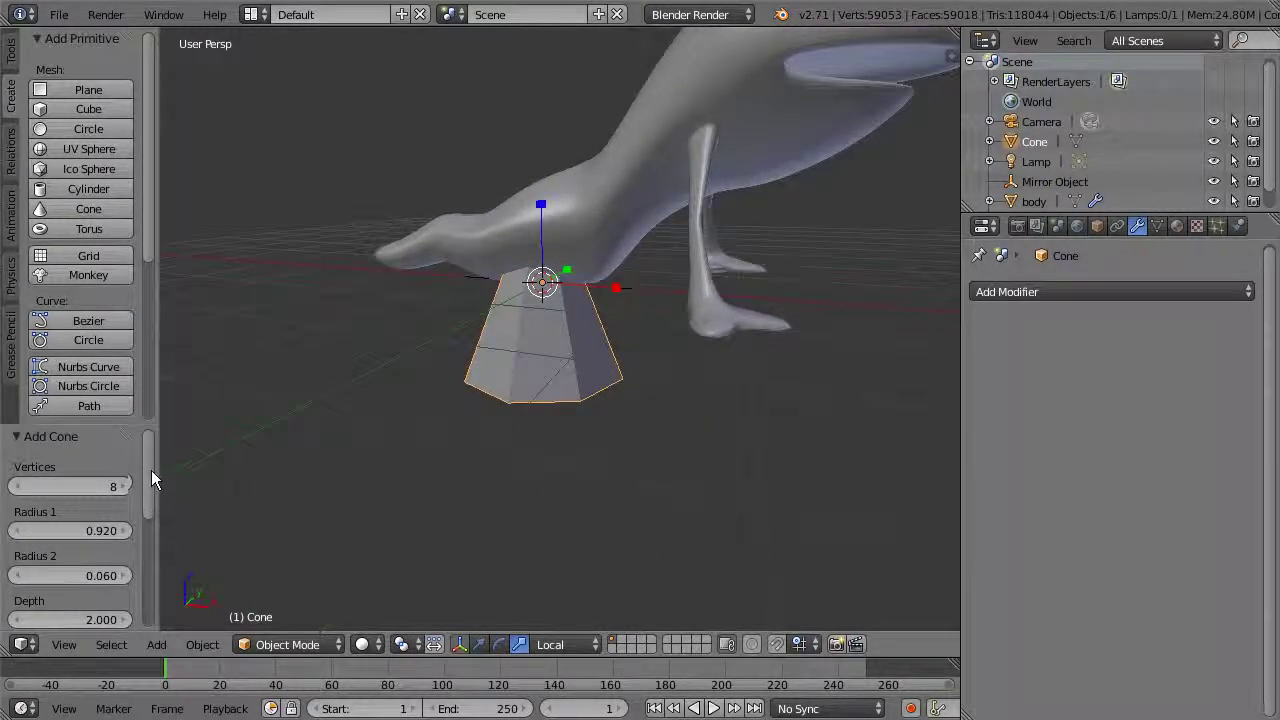
With the viewport in Wireframe shading, set the cone's Radius 2 to 0.040 and its Depth to 2.070
left_click_drag(146, 462, 151, 505)
mouse_move(75, 490)
left_mouse_down()
mouse_move(102, 490)
mouse_move(87, 491)
left_mouse_up()
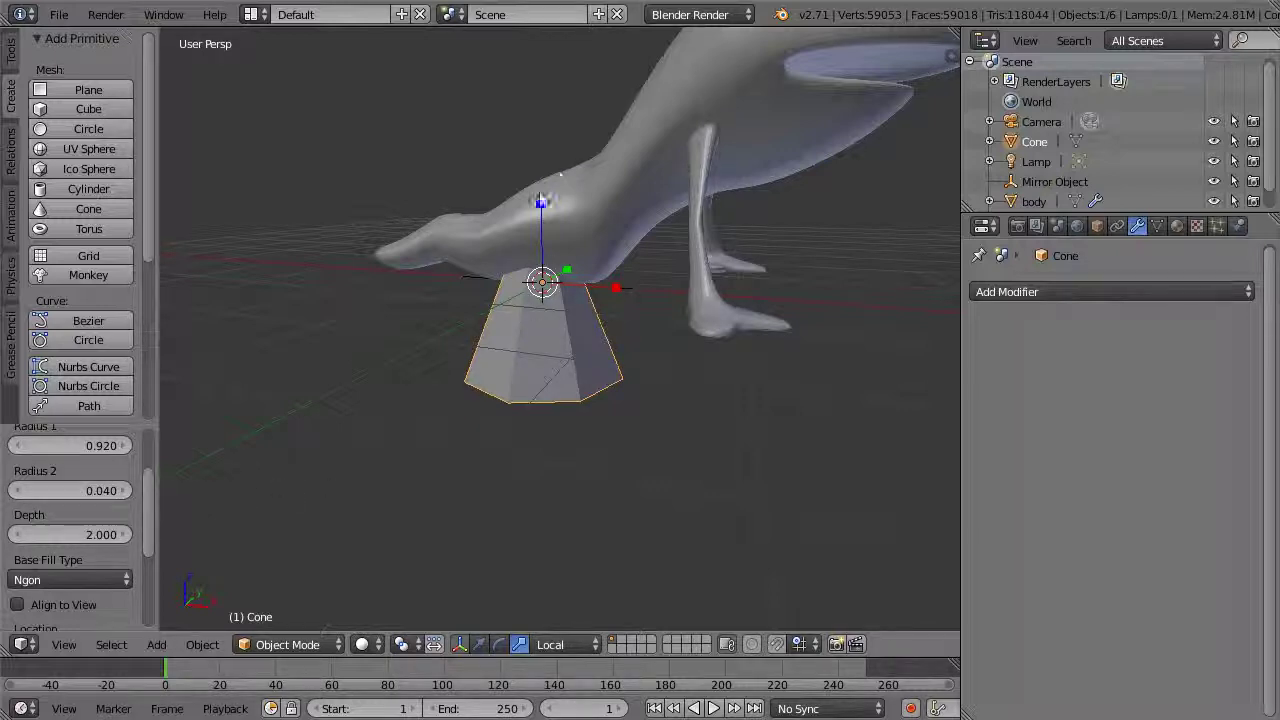
left_click(366, 644)
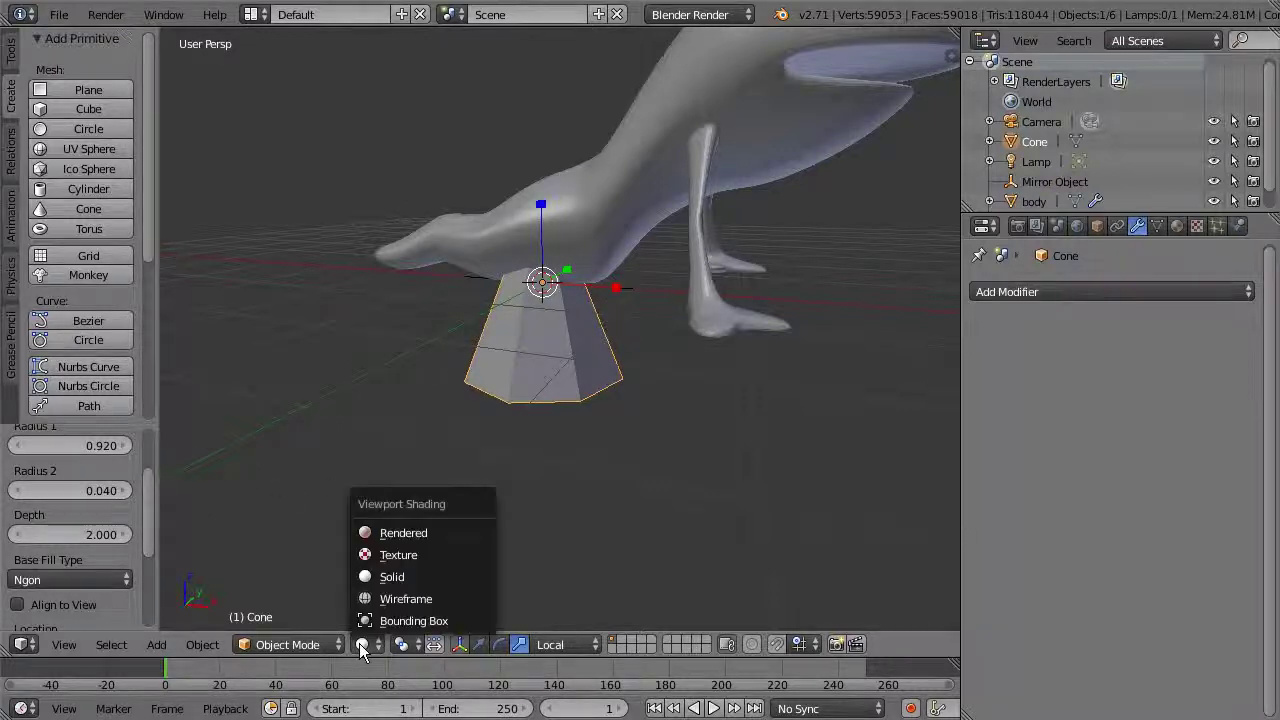
left_click(385, 597)
middle_click_drag(651, 286, 800, 249)
middle_click_drag(693, 250, 710, 165)
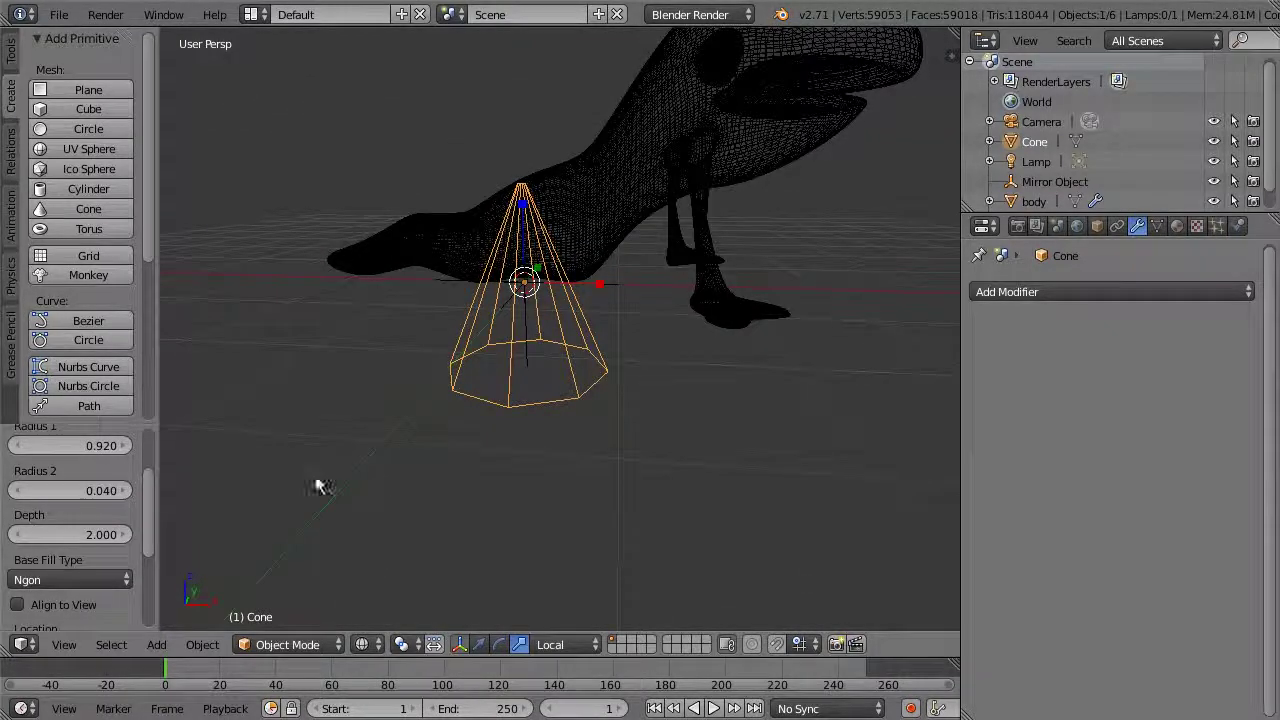
mouse_move(103, 535)
left_mouse_down()
mouse_move(83, 532)
mouse_move(118, 538)
mouse_move(105, 531)
left_mouse_up()
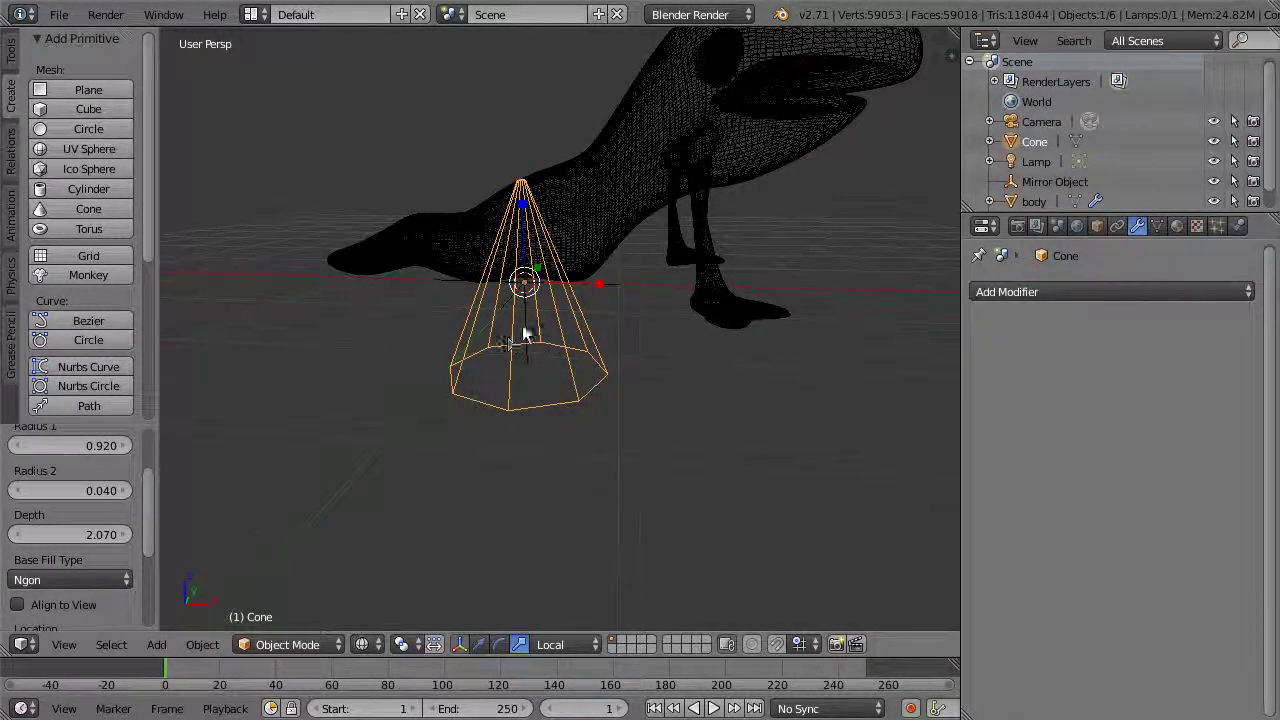
left_click_drag(145, 511, 151, 561)
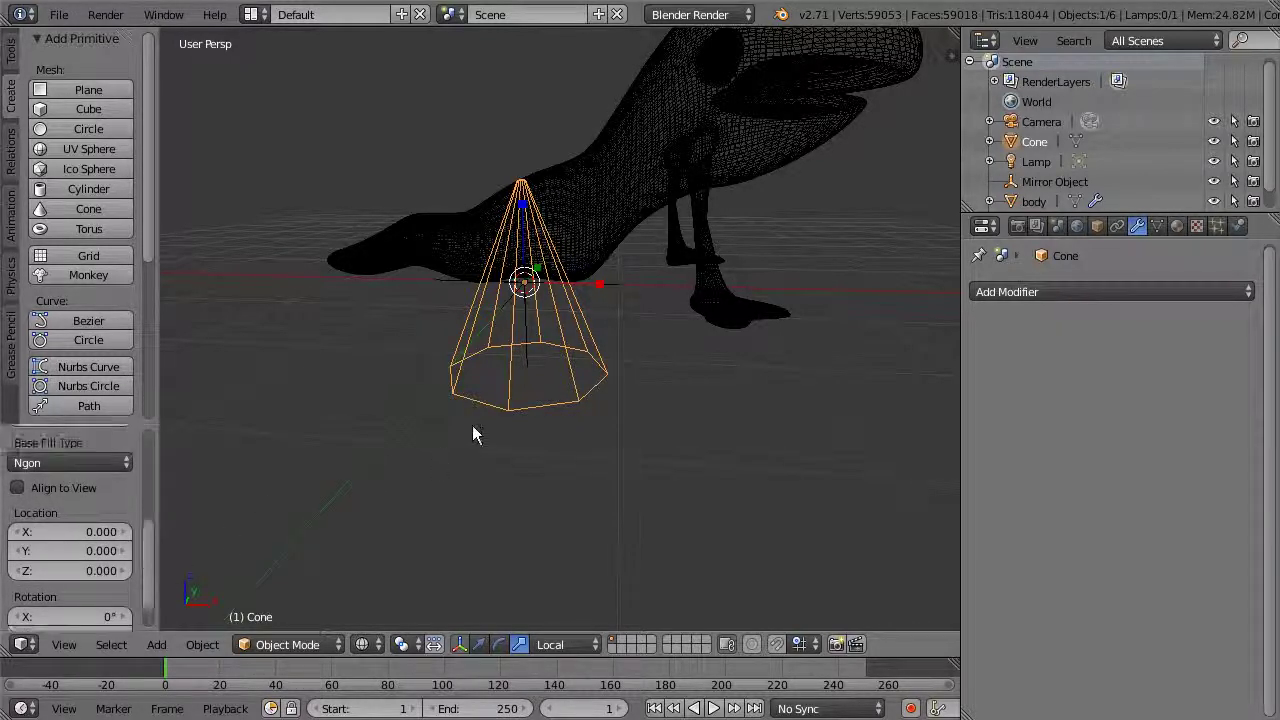
Enter Edit Mode on the cone, hide the body and deselect all of the cone's geometry
left_click(287, 645)
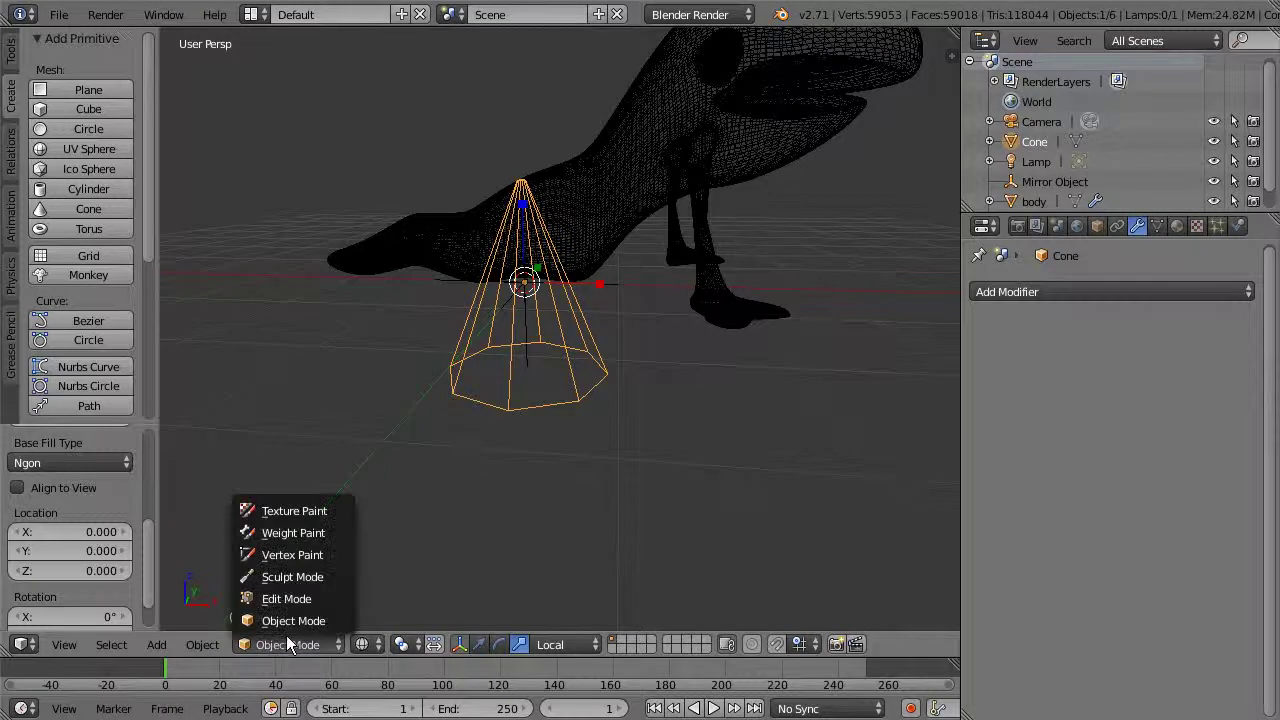
left_click(290, 598)
left_click(355, 645)
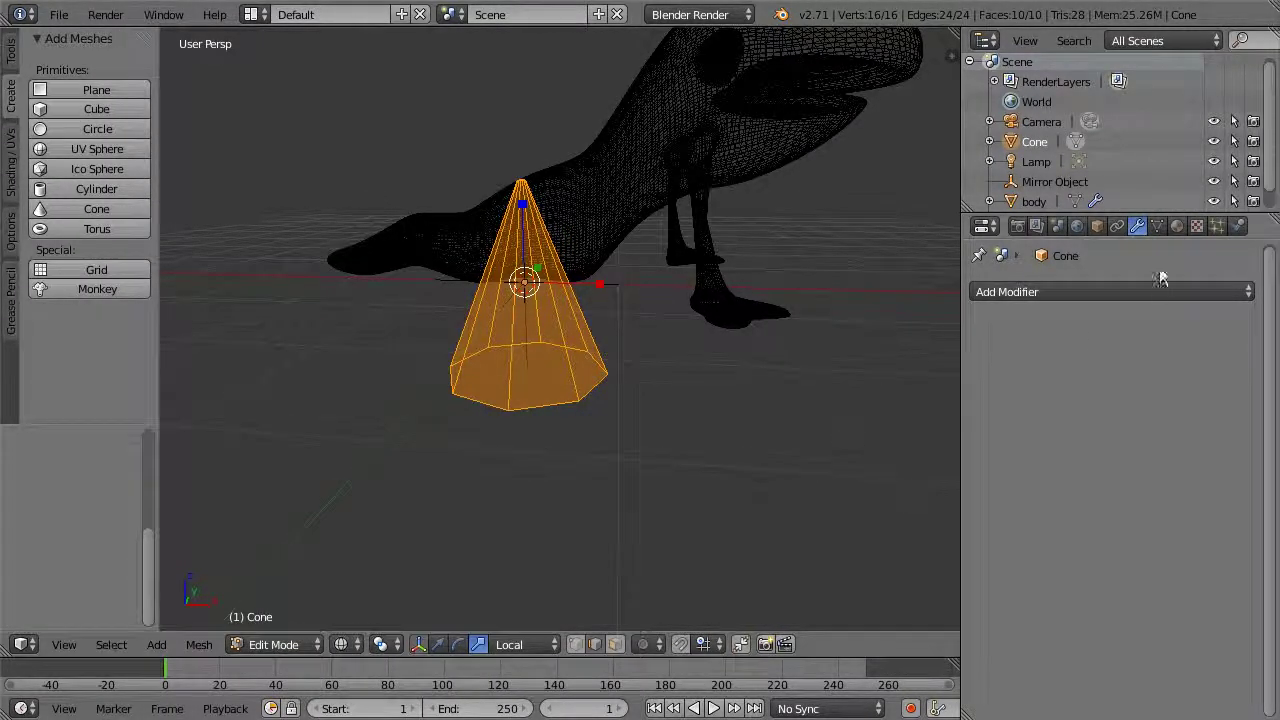
left_click(1212, 202)
middle_click_drag(743, 280, 657, 383)
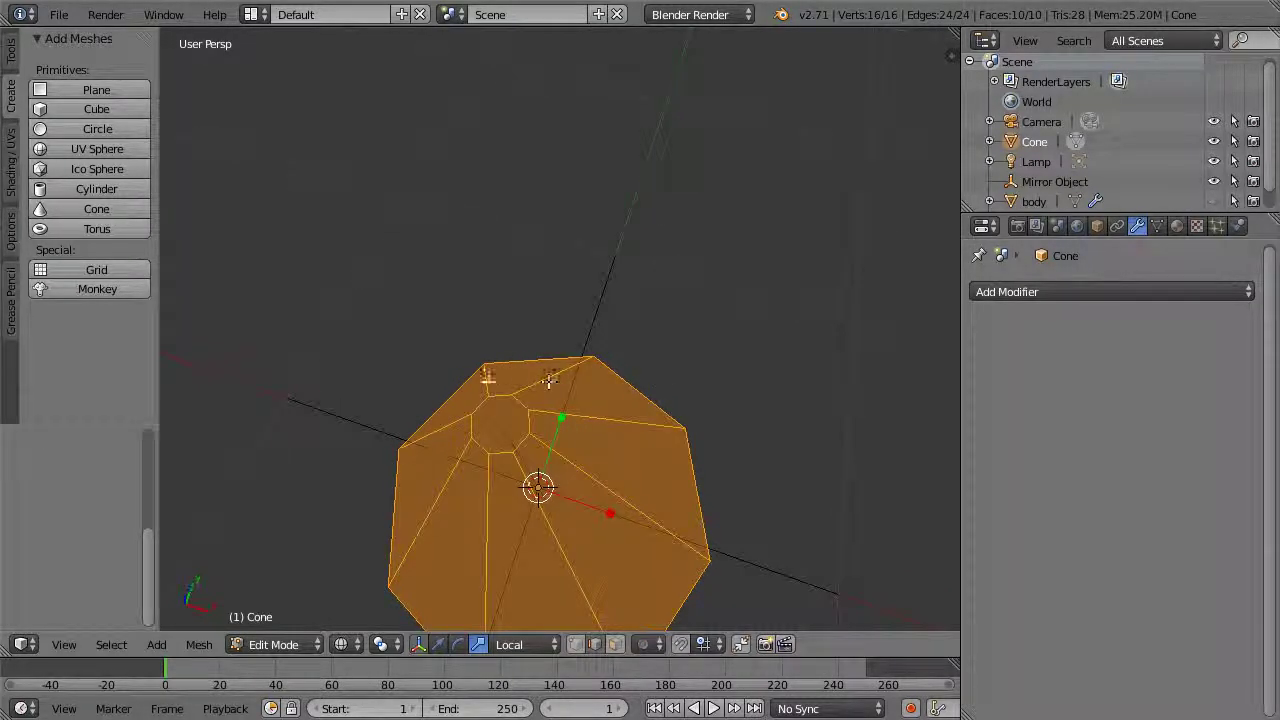
key("a")
middle_click_drag(634, 340, 651, 341)
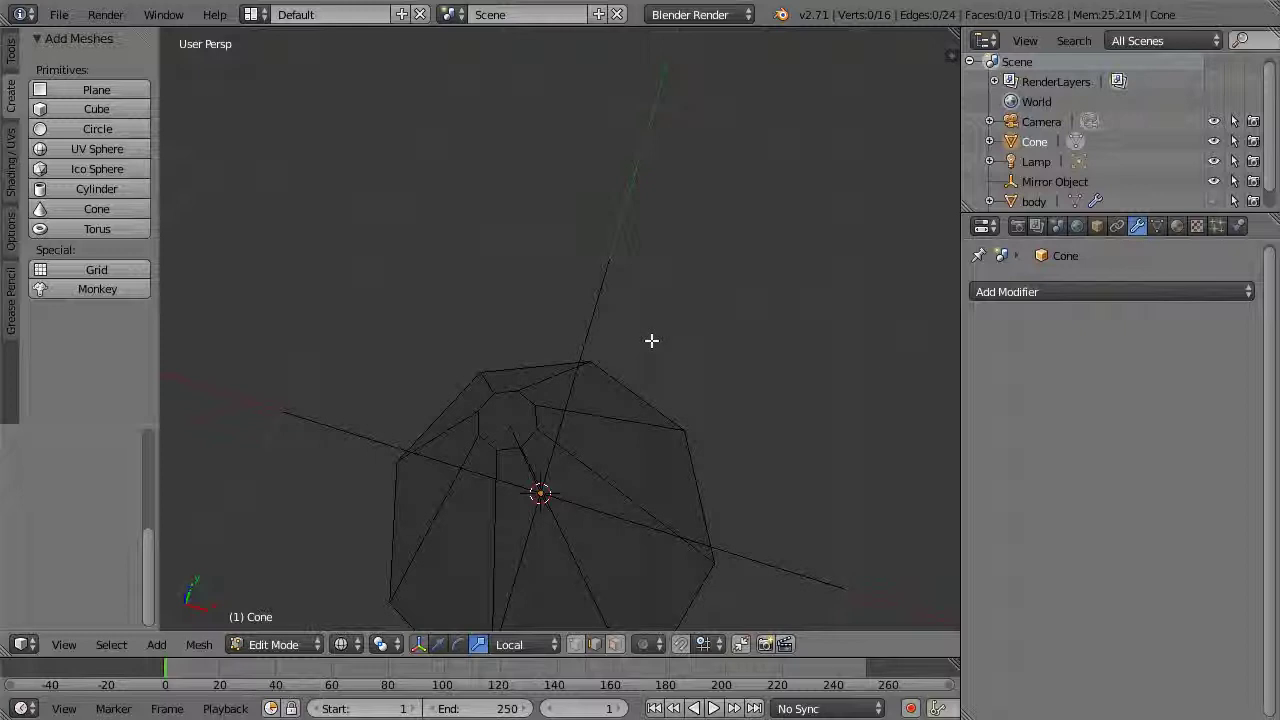
Knife two parallel edges across the cone's small top cap, each joining opposite vertices
key("k")
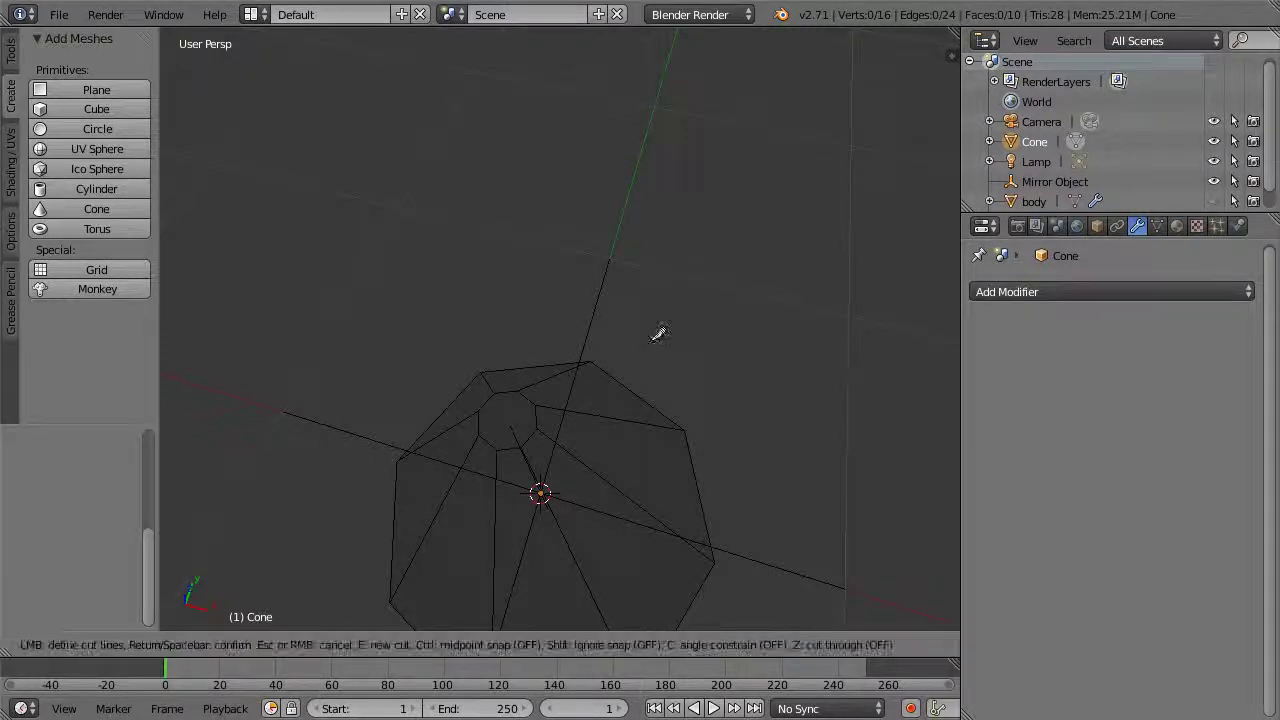
left_click(535, 404)
key("Return")
key("k")
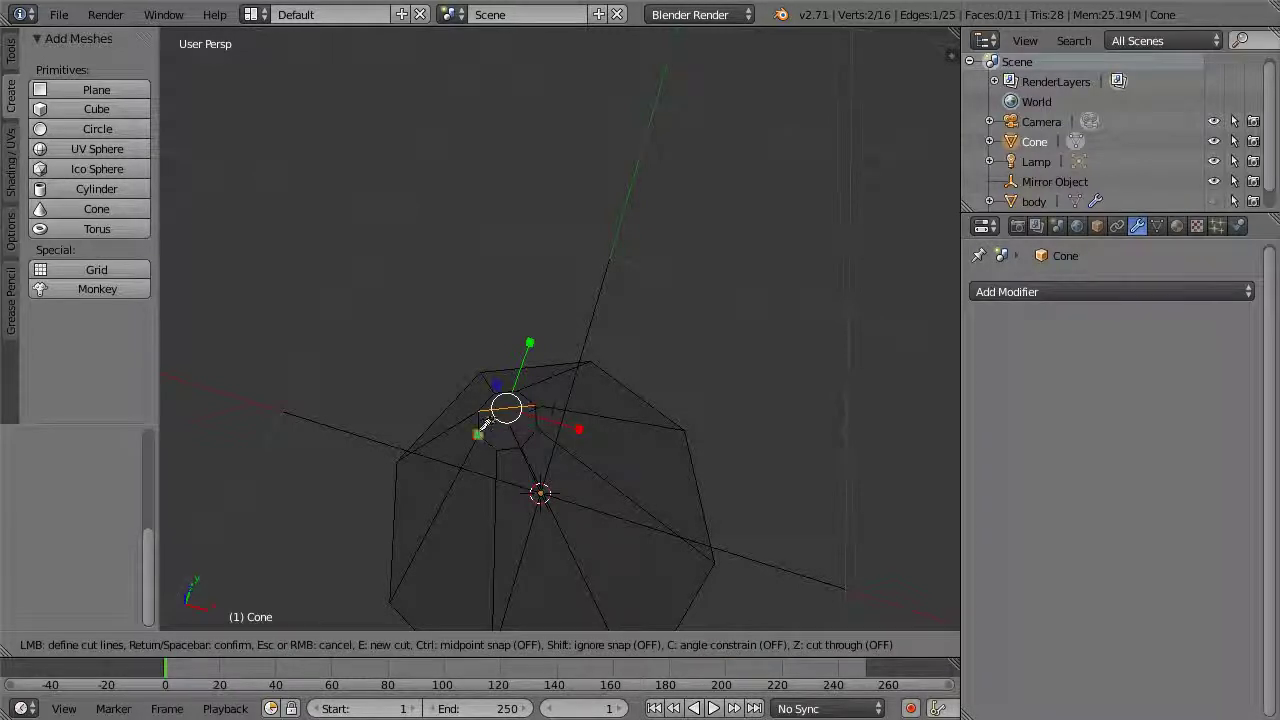
left_click(538, 426)
key("Return")
Switch to face selection and delete the cone's large base face
left_click(740, 370)
middle_click_drag(760, 406, 656, 370)
left_click(616, 646)
right_click(480, 391)
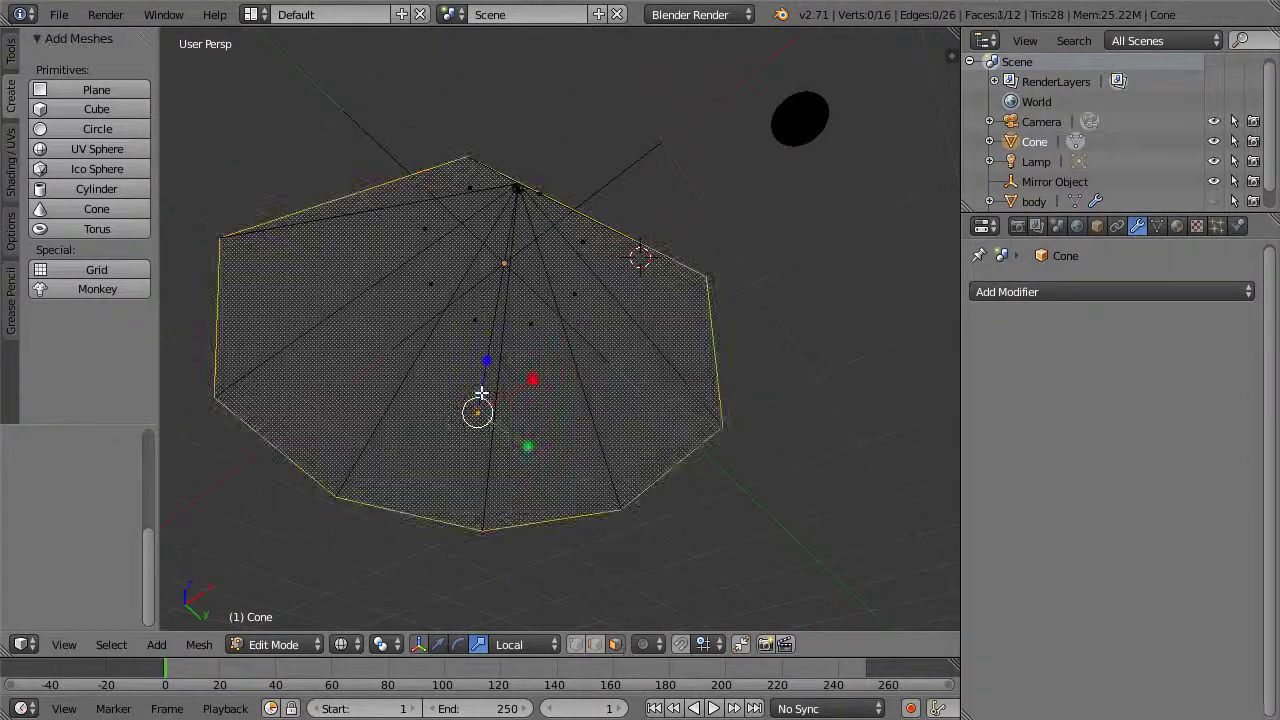
scroll(630, 395, "down", 3)
middle_click_drag(634, 394, 637, 437)
key("x")
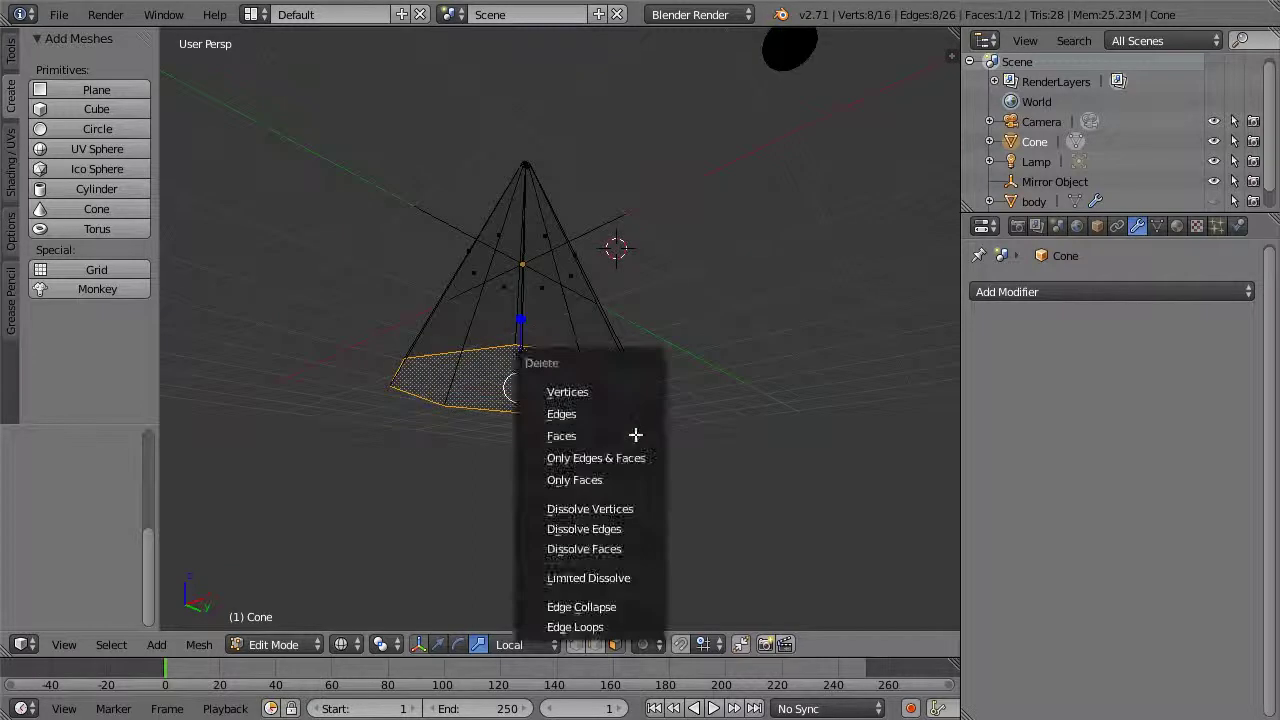
left_click(589, 436)
Add two loop cuts around the cone and slide them about 0.108 toward the base
mouse_move(700, 303)
middle_mouse_down()
mouse_move(677, 434)
mouse_move(603, 394)
mouse_move(689, 437)
mouse_move(634, 409)
mouse_move(548, 411)
mouse_move(603, 451)
mouse_move(620, 431)
mouse_move(623, 374)
mouse_move(689, 313)
middle_mouse_up()
key("ctrl+r")
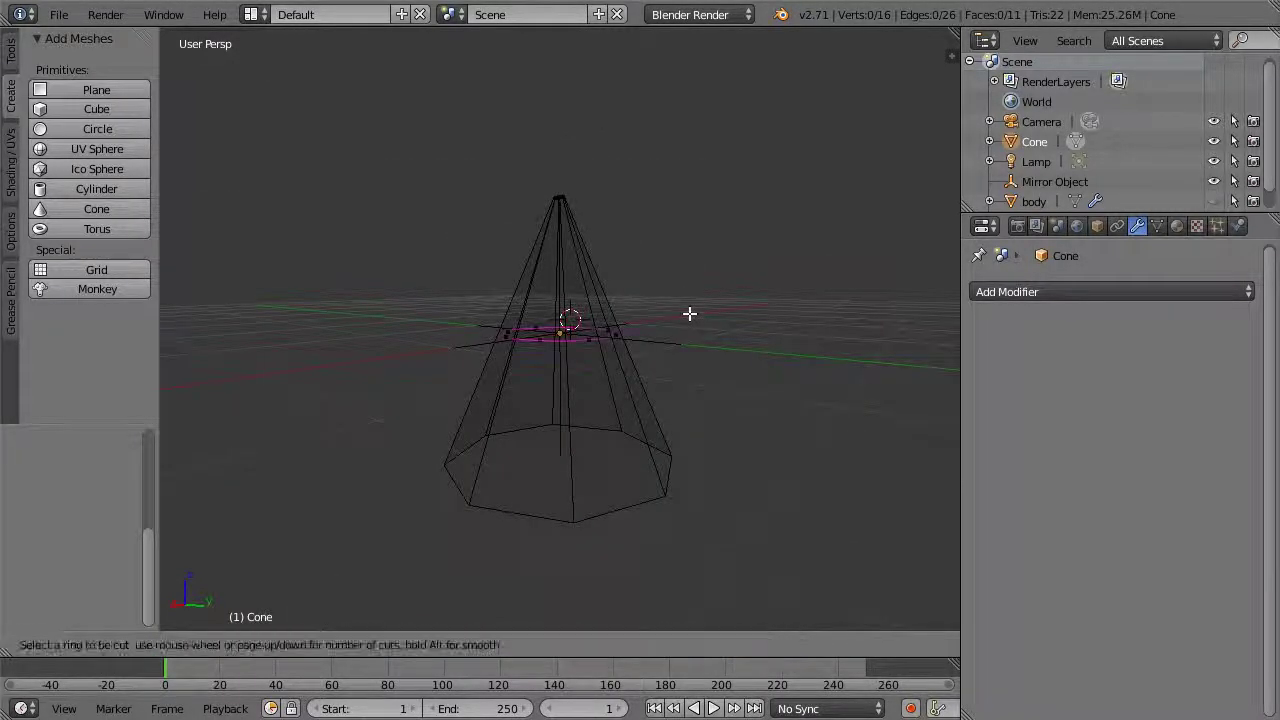
left_click(609, 317)
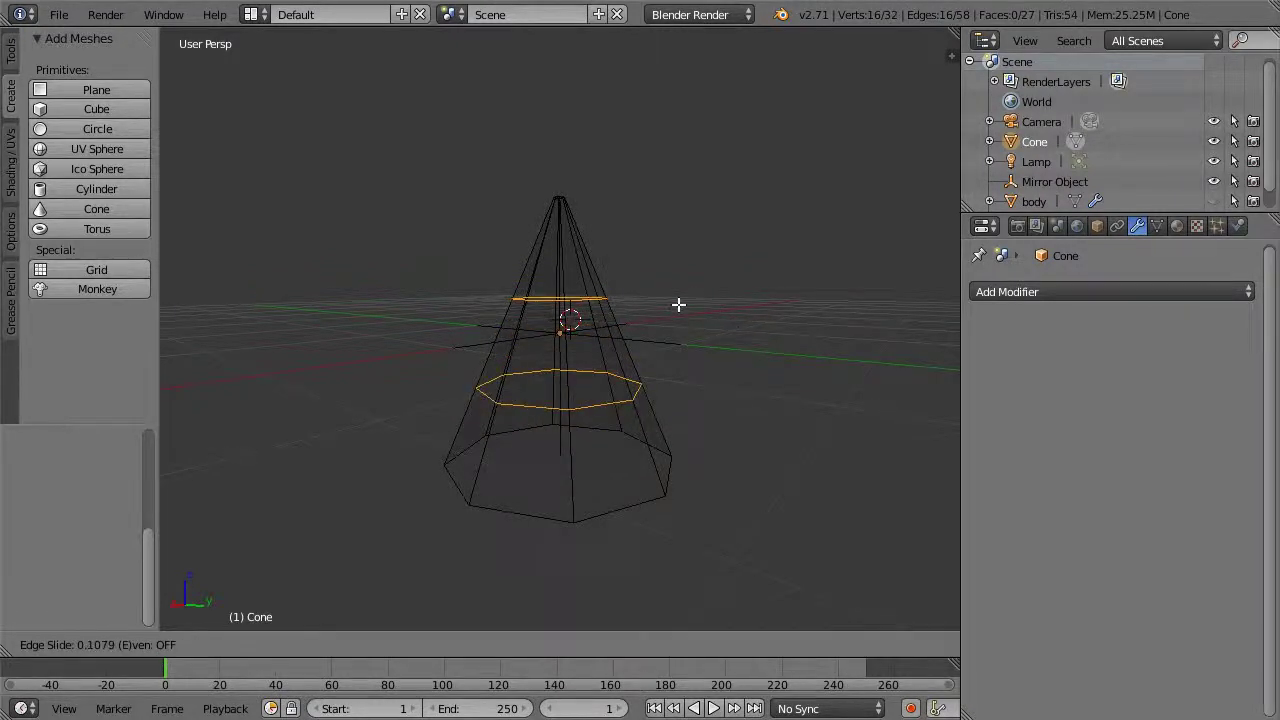
left_click(678, 304)
left_click_drag(556, 350, 557, 343)
key("ctrl+z")
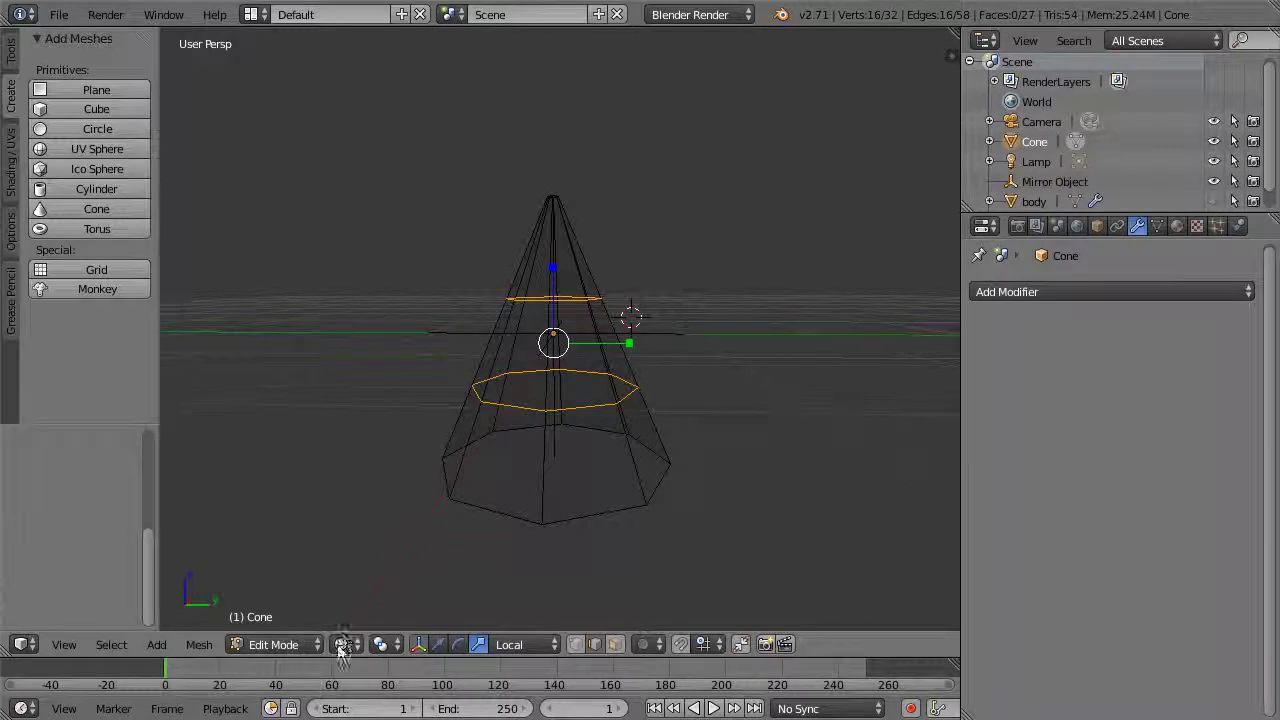
Switch to vertex selection, pick the cone's upper edge loop and scale it inward slightly
left_click(577, 649)
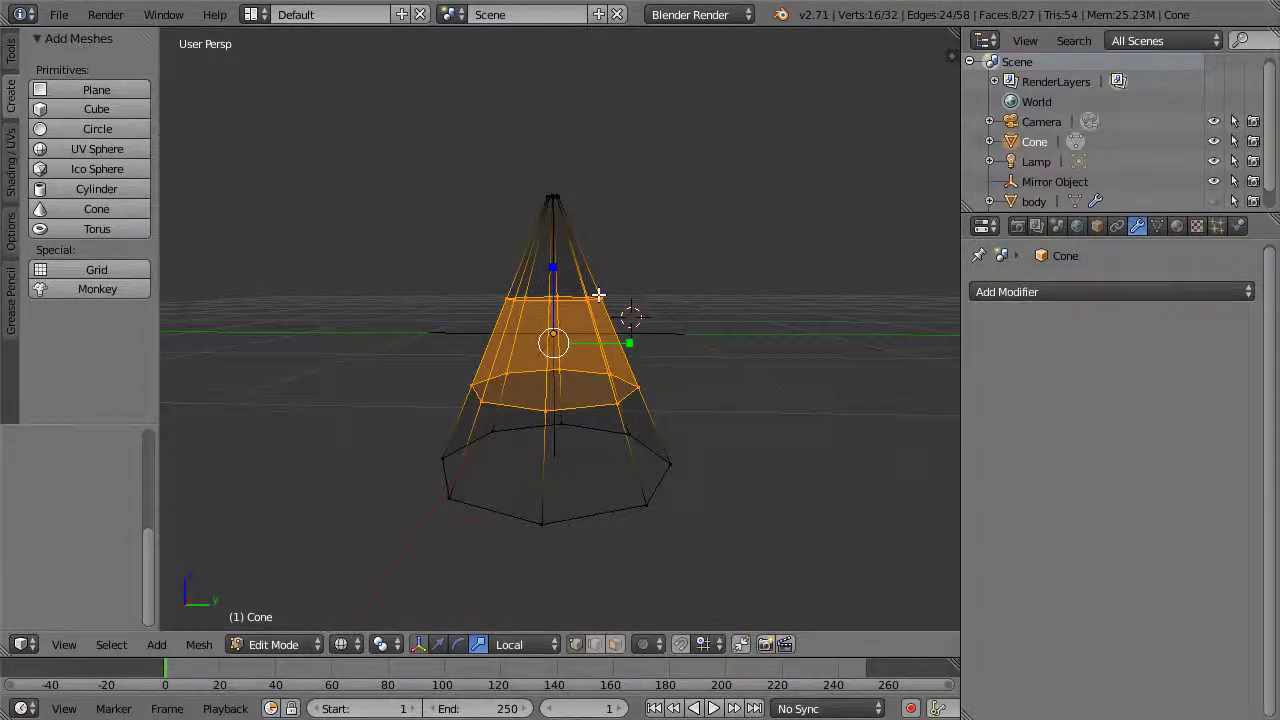
mouse_move(644, 285)
left_mouse_down("ctrl")
mouse_move(766, 283)
mouse_move(690, 287)
left_mouse_up("ctrl")
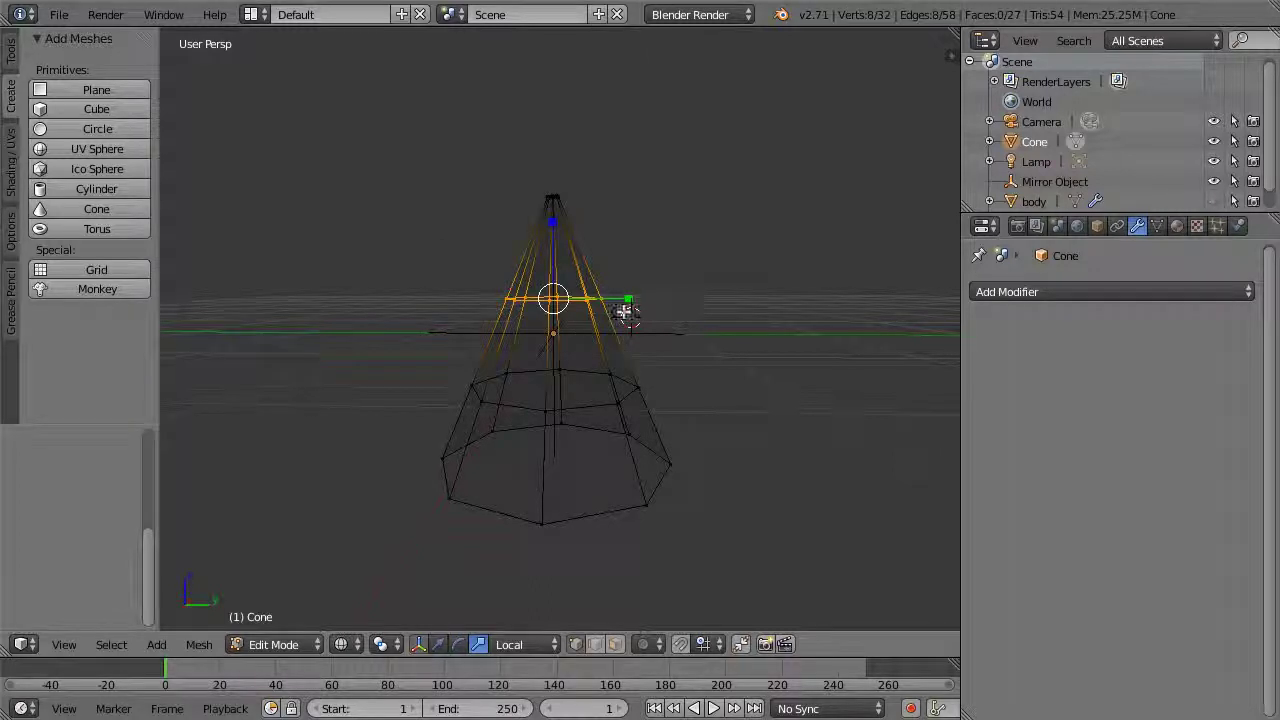
middle_click_drag(628, 316, 585, 391)
key("s")
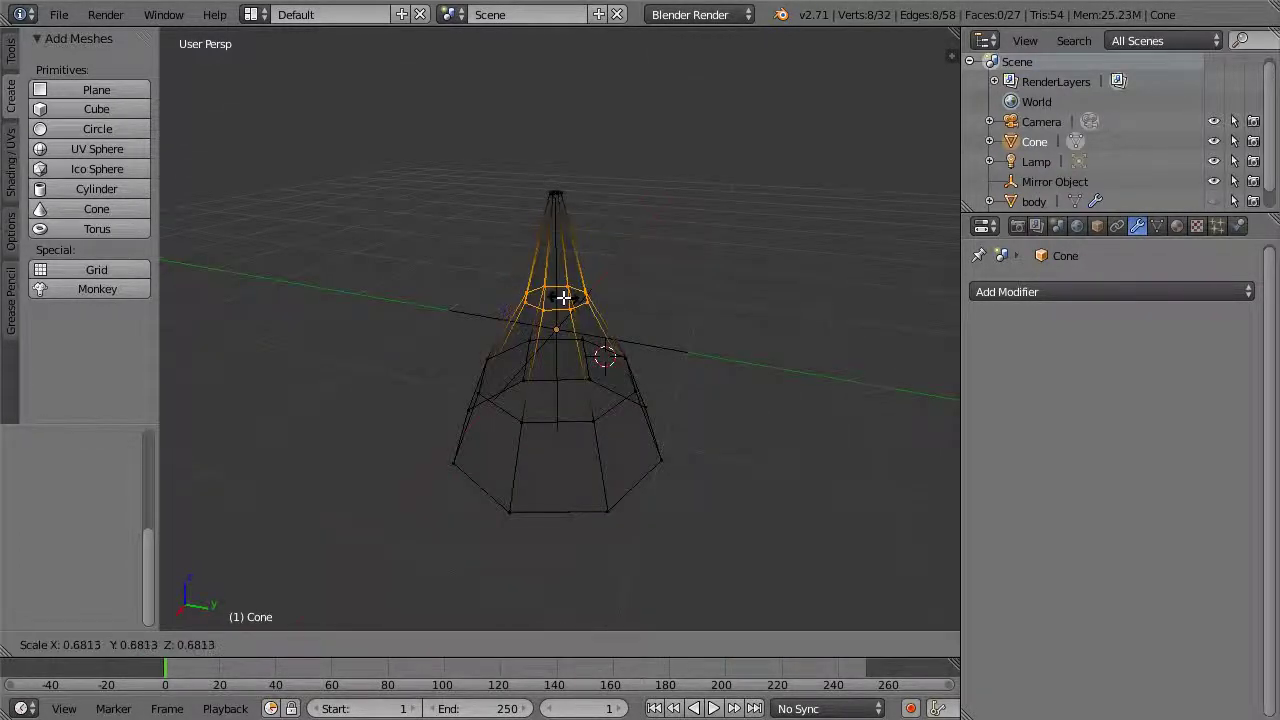
left_click(565, 297)
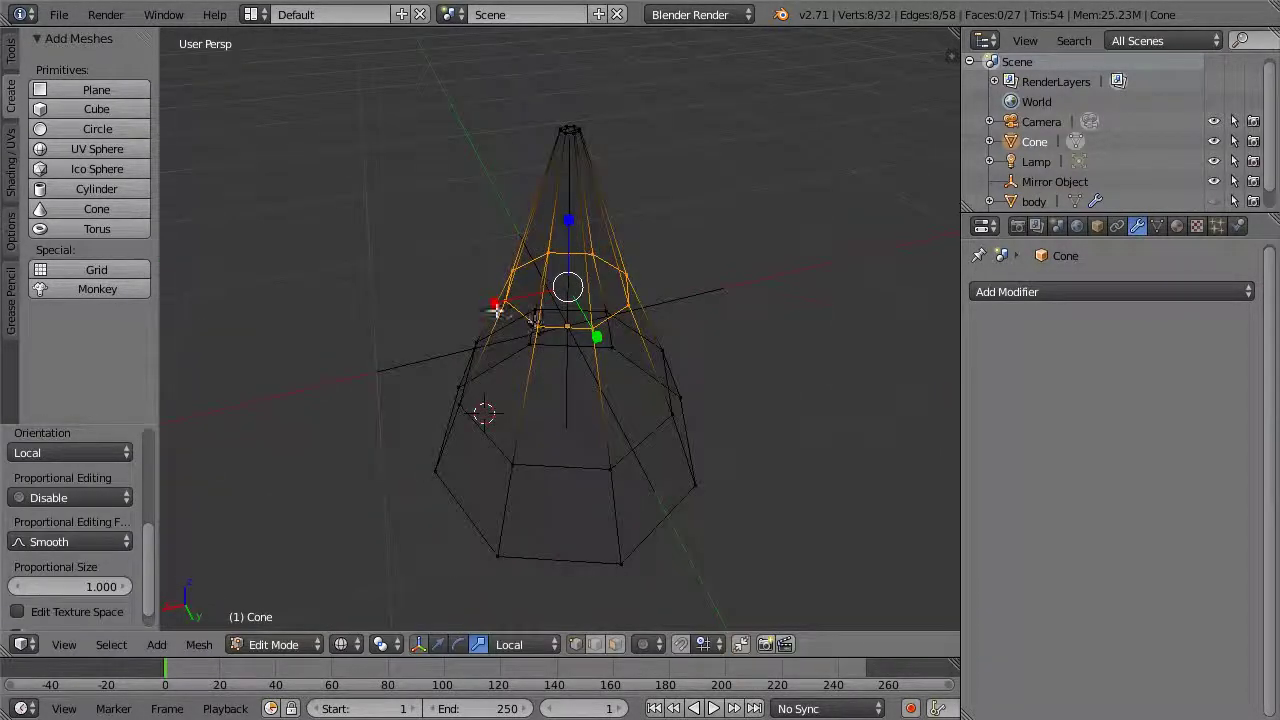
key("s")
left_click(507, 298)
Select the cone's lower intermediate edge loop and scale it to adjust the taper
middle_click_drag(643, 363, 740, 355)
key("a")
mouse_move(788, 366)
left_mouse_down("ctrl")
mouse_move(363, 408)
mouse_move(783, 326)
left_mouse_up("ctrl")
mouse_move(783, 326)
middle_mouse_down()
mouse_move(650, 396)
mouse_move(537, 363)
mouse_move(690, 371)
mouse_move(716, 397)
middle_mouse_up()
key("s")
left_click(556, 363)
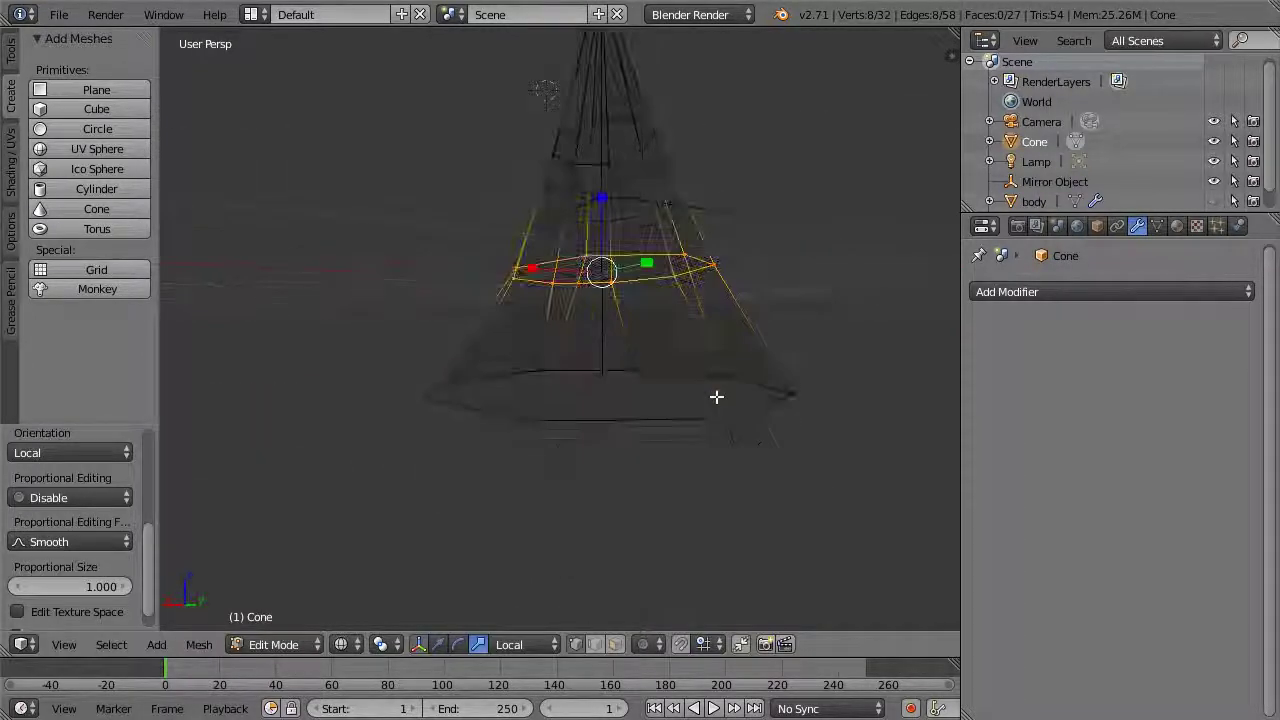
Select the cone's open bottom ring and scale it along the X axis
key("a")
mouse_move(749, 477)
left_mouse_down("ctrl")
mouse_move(617, 306)
mouse_move(823, 428)
left_mouse_up("ctrl")
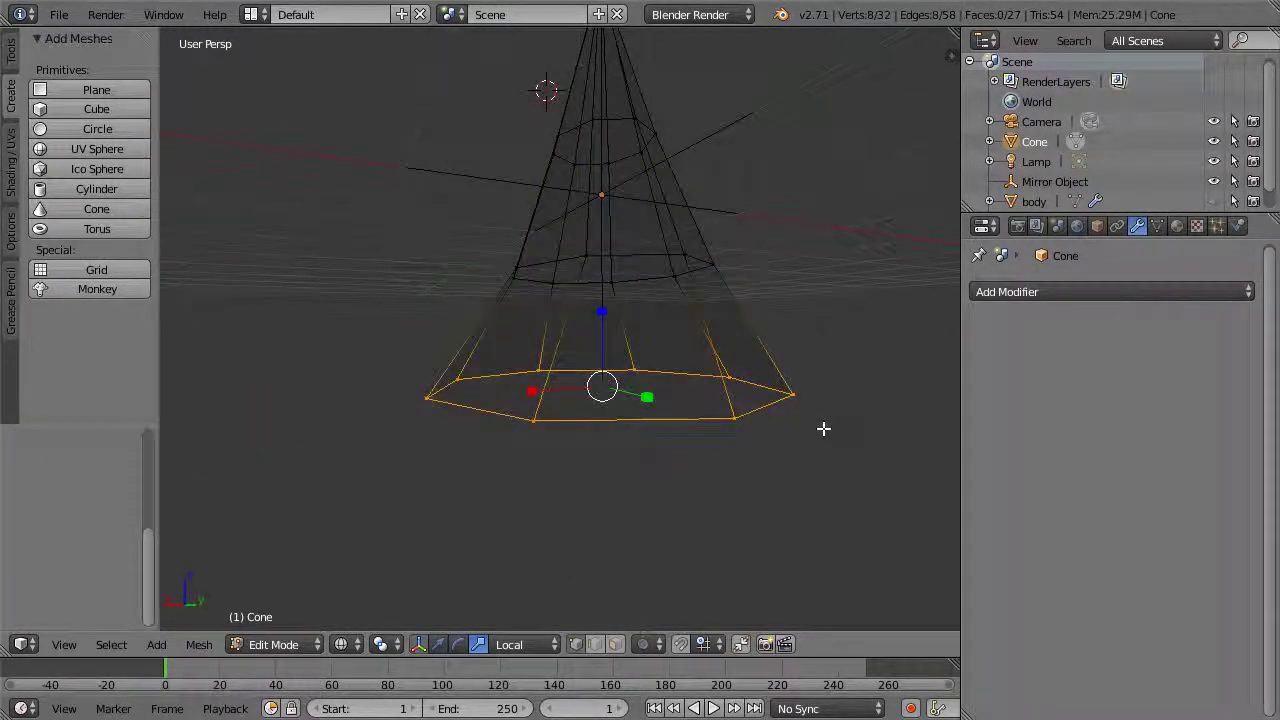
key("s")
key("x")
left_click(552, 390)
Shift the cone's bottom ring about -0.12 along its local Y axis
middle_click_drag(552, 390, 815, 407)
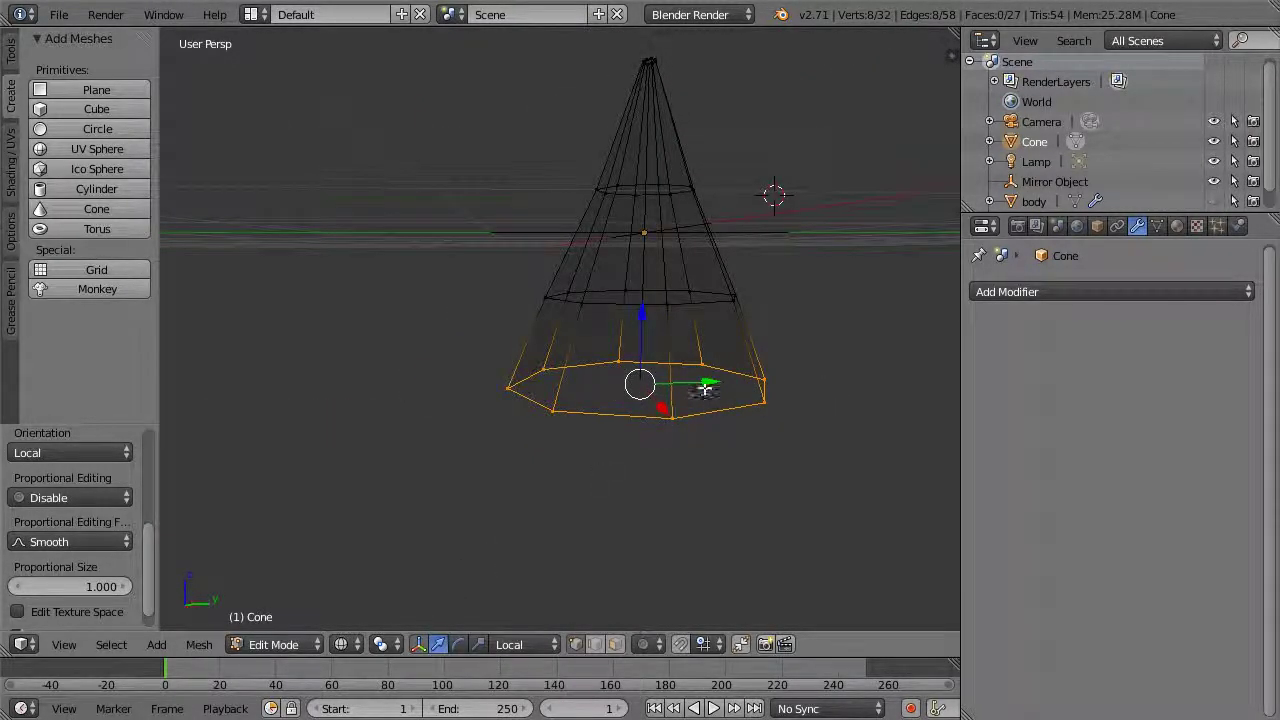
key("g")
key("y")
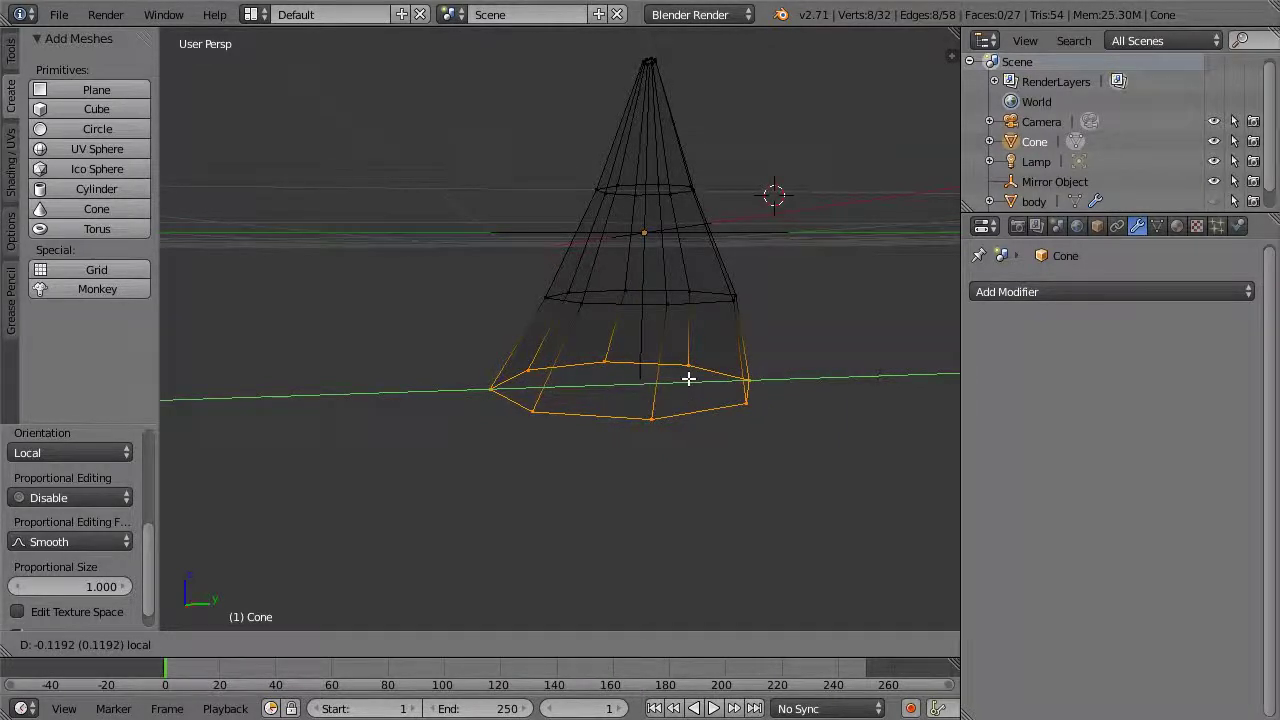
left_click(688, 379)
Shift the lower intermediate loop in the negative local Y direction to match the offset base, and deselect everything
key("a")
mouse_move(771, 457)
left_mouse_down("ctrl")
mouse_move(500, 271)
mouse_move(830, 371)
left_mouse_up("ctrl")
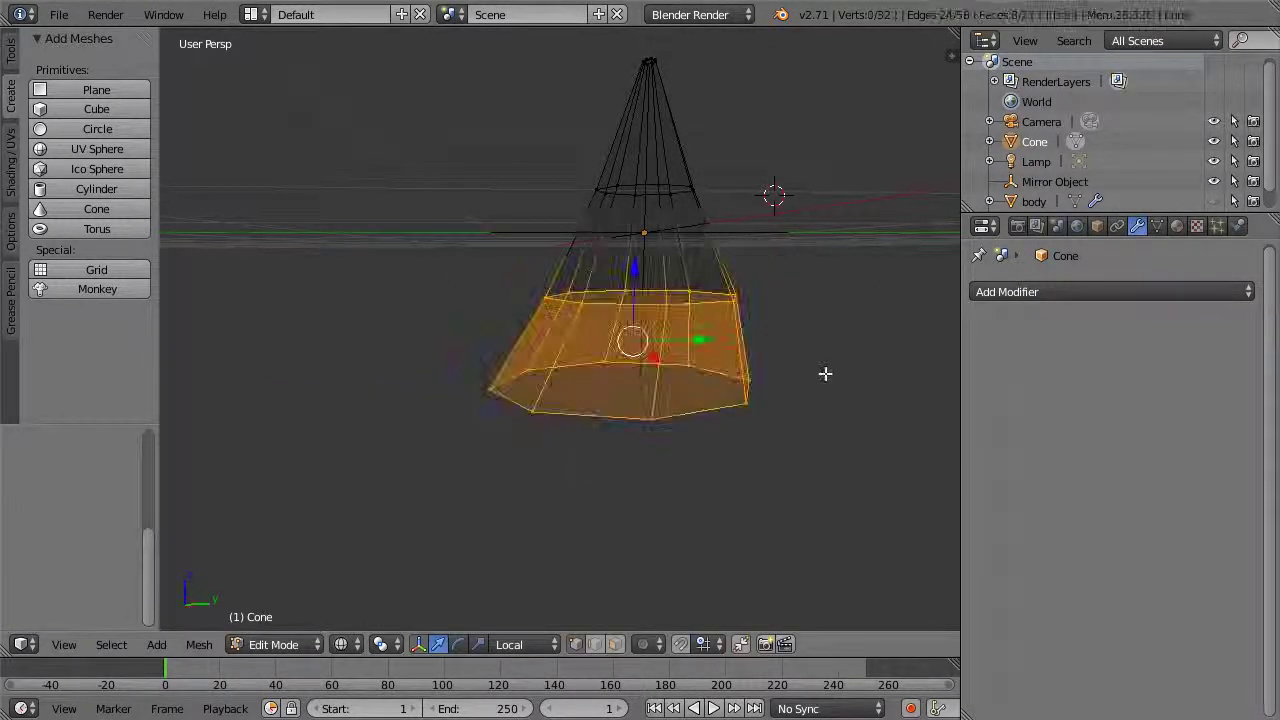
left_click_drag(709, 343, 692, 338)
left_click(682, 333)
middle_click_drag(784, 326, 672, 232)
key("a")
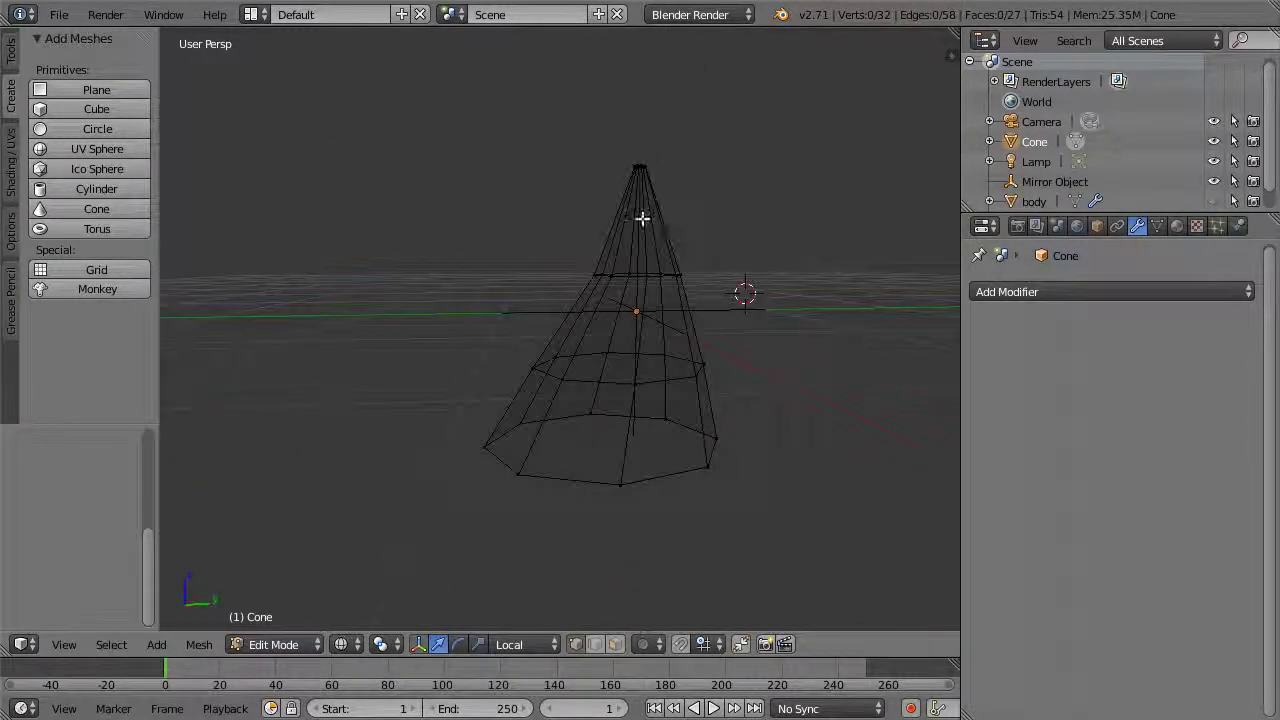
Unhide the body in solid shading and return to Object Mode
middle_click_drag(727, 168, 730, 360)
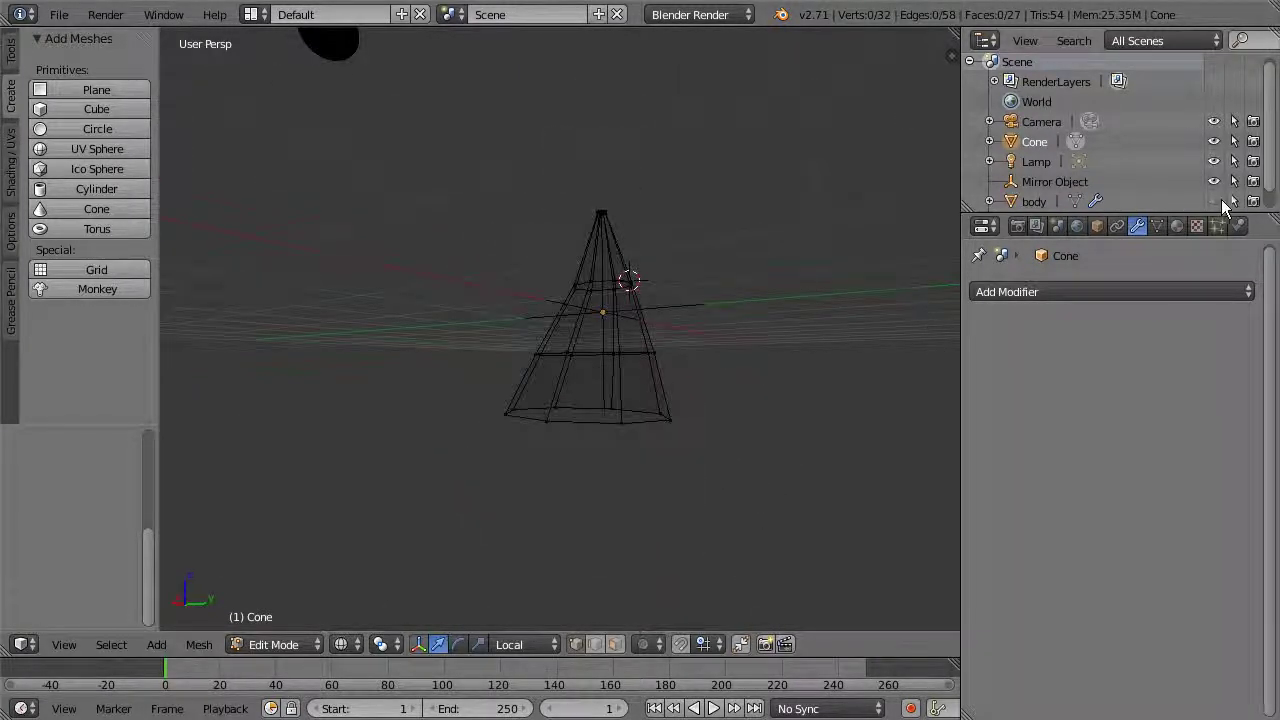
left_click(1215, 201)
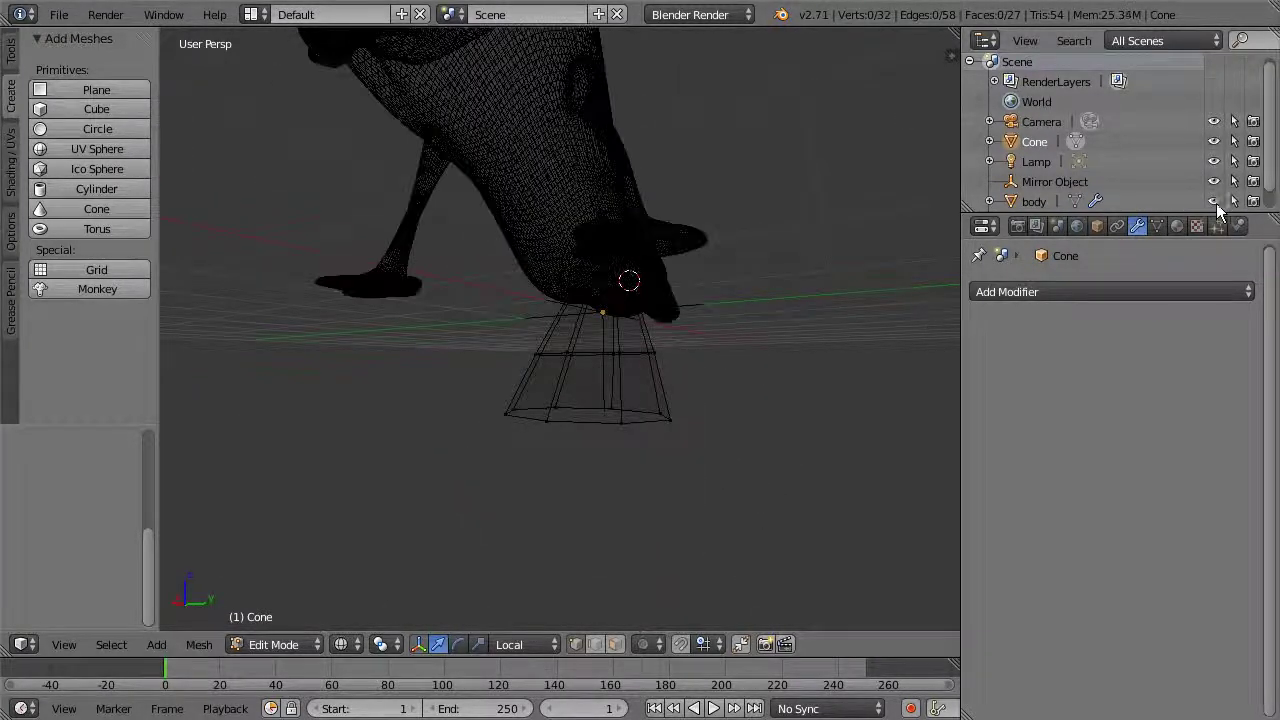
left_click(345, 644)
left_click(365, 574)
left_click(303, 646)
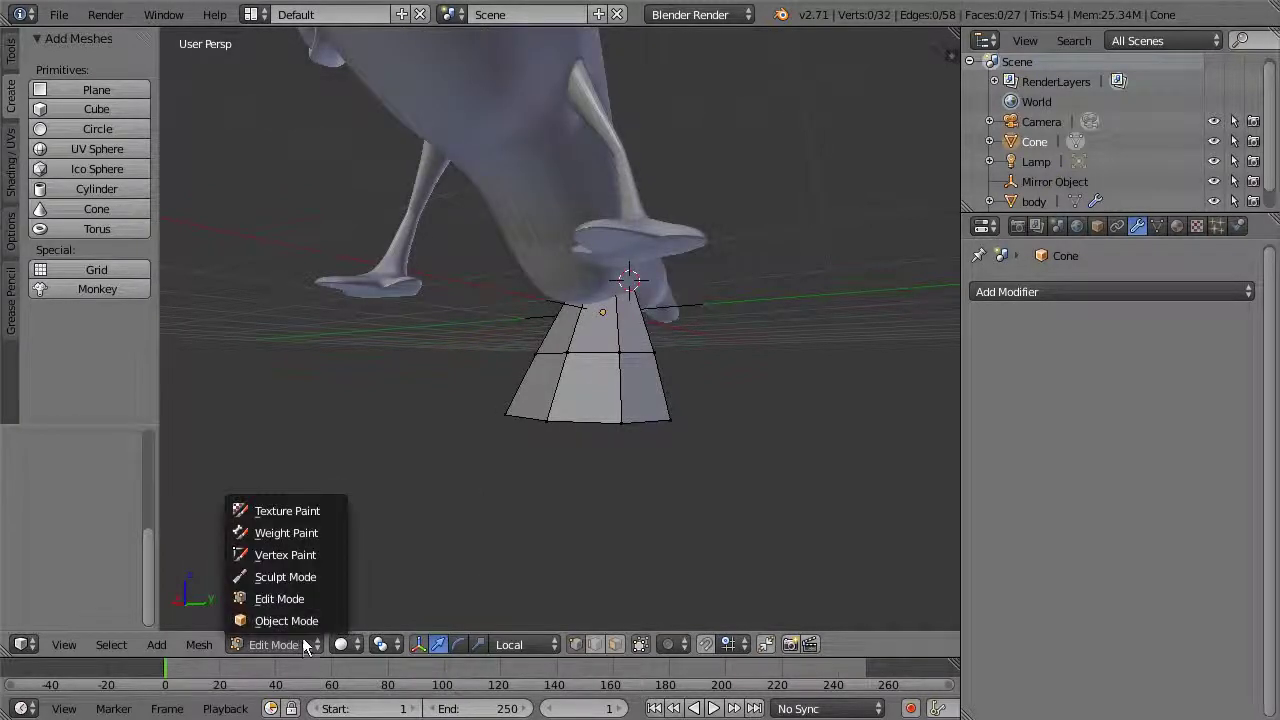
left_click(287, 621)
Move the cone in front of the creature's mouth and raise it along its local Z axis
middle_click_drag(543, 443, 677, 323)
key("g")
left_click_drag(882, 354, 884, 355)
middle_click_drag(882, 356, 780, 382)
left_click_drag(597, 298, 597, 255)
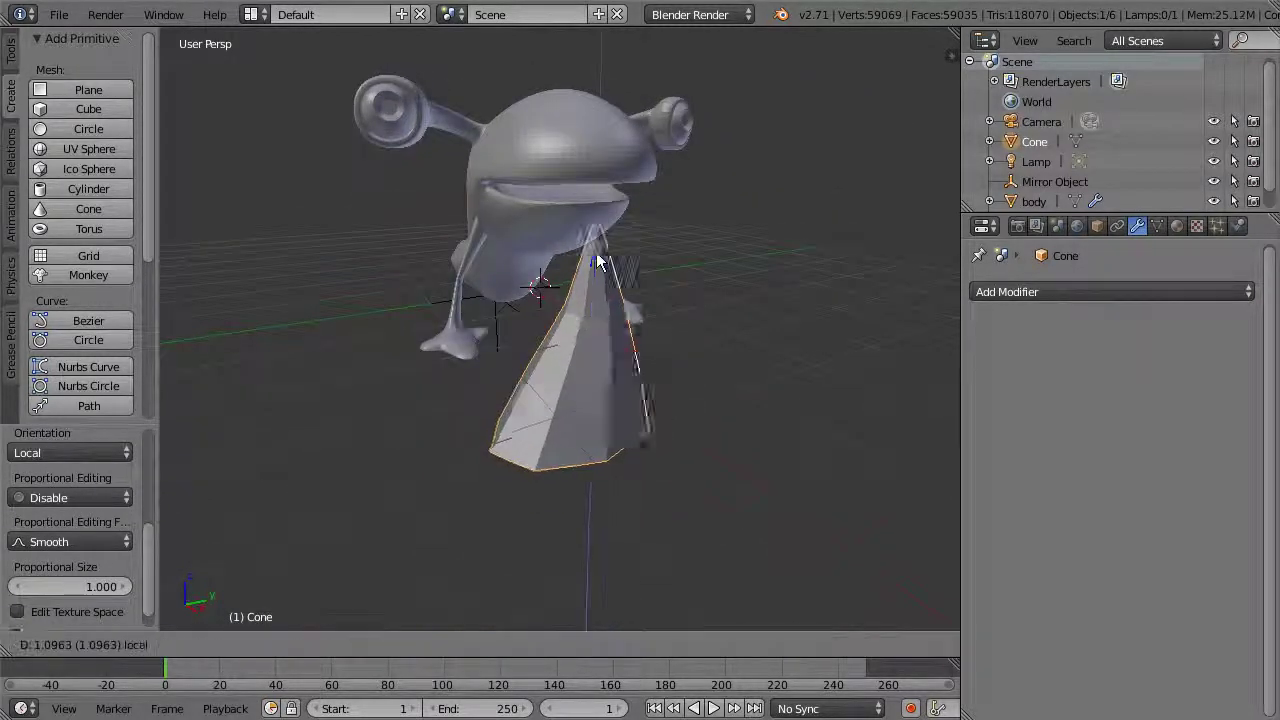
left_click(588, 50)
Rotate the cone so its tip points down and position it at the front of the head
left_click(502, 645)
middle_click_drag(670, 335, 689, 414)
left_click_drag(560, 230, 646, 171)
left_click_drag(566, 206, 686, 218)
left_click_drag(576, 290, 615, 262)
Narrow the cone along its local Y axis and lower it toward the mouth along its local Z axis
middle_click_drag(650, 290, 729, 423)
scroll(787, 324, "up", 1)
left_click(519, 645)
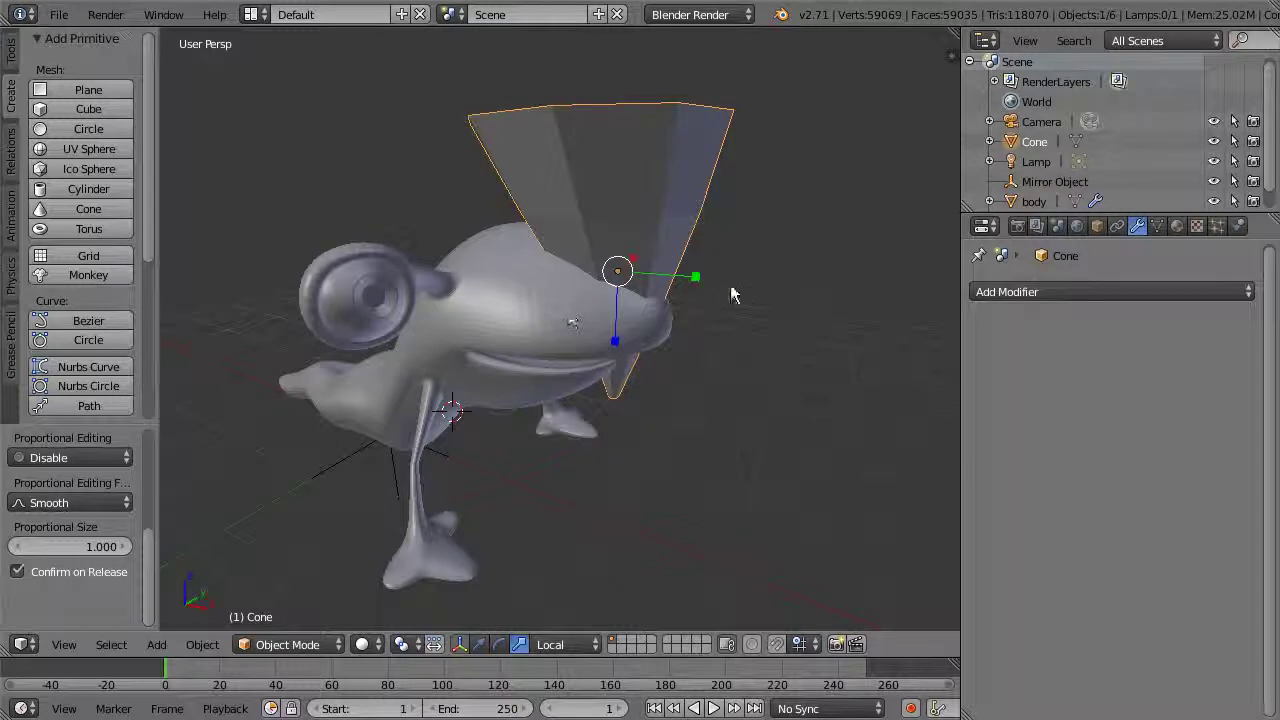
left_click_drag(696, 276, 622, 268)
left_click(478, 644)
left_click_drag(614, 336, 615, 444)
middle_click_drag(615, 444, 688, 383)
Adjust the cone's height and scale it down to fit as a tooth under the front of the upper jaw
scroll(687, 254, "up", 2)
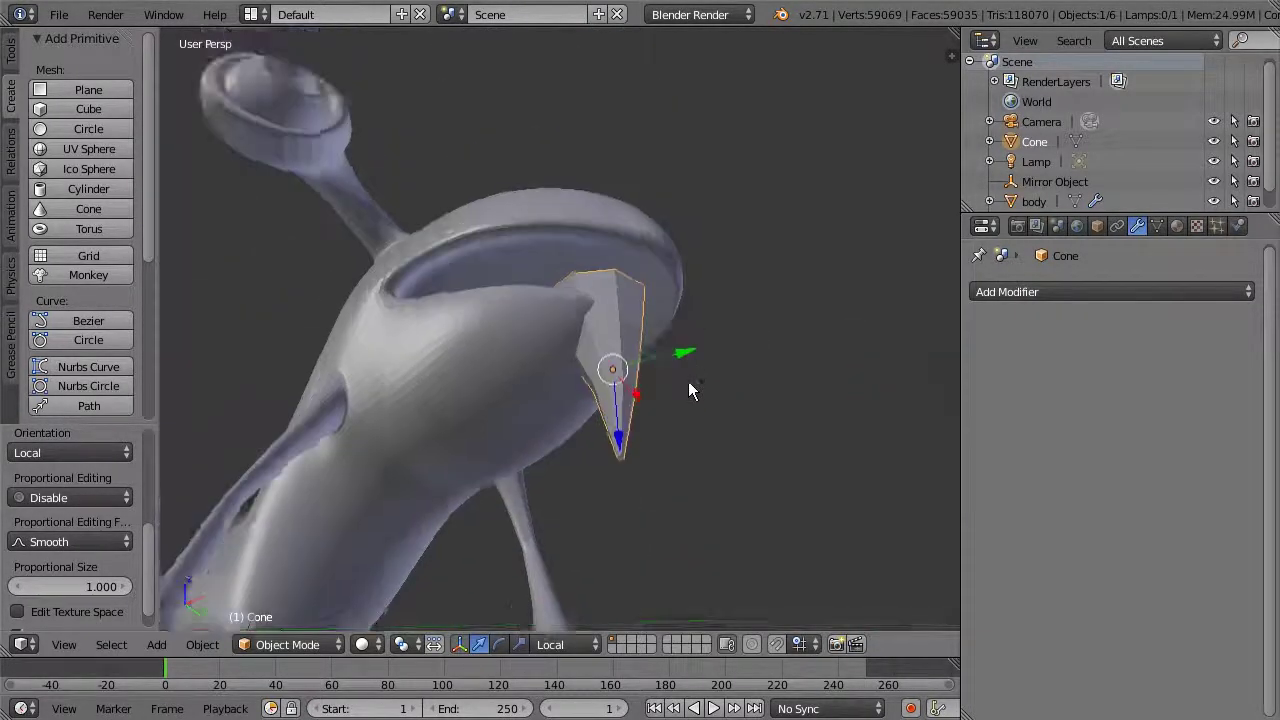
scroll(688, 384, "up", 1)
left_click_drag(636, 454, 634, 414)
middle_click_drag(631, 420, 643, 458)
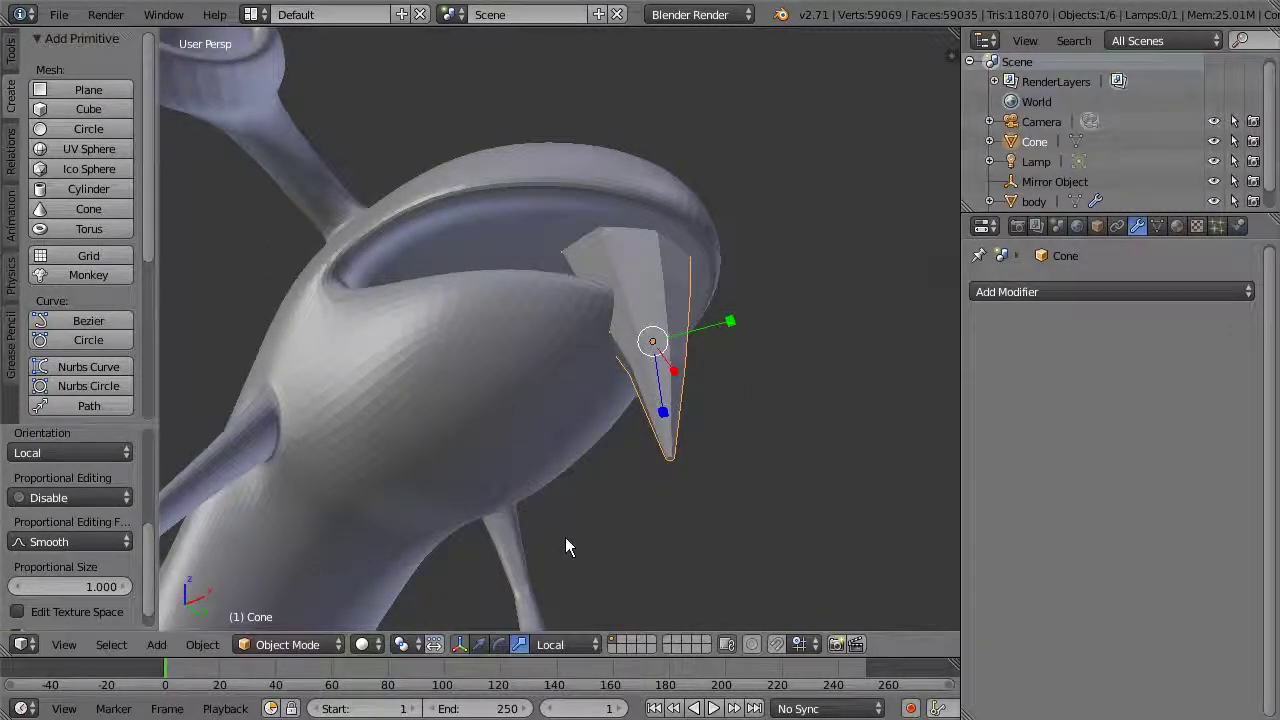
left_click_drag(676, 348, 651, 343)
middle_click_drag(651, 343, 567, 276)
left_click_drag(550, 273, 545, 270)
middle_click_drag(545, 270, 713, 366)
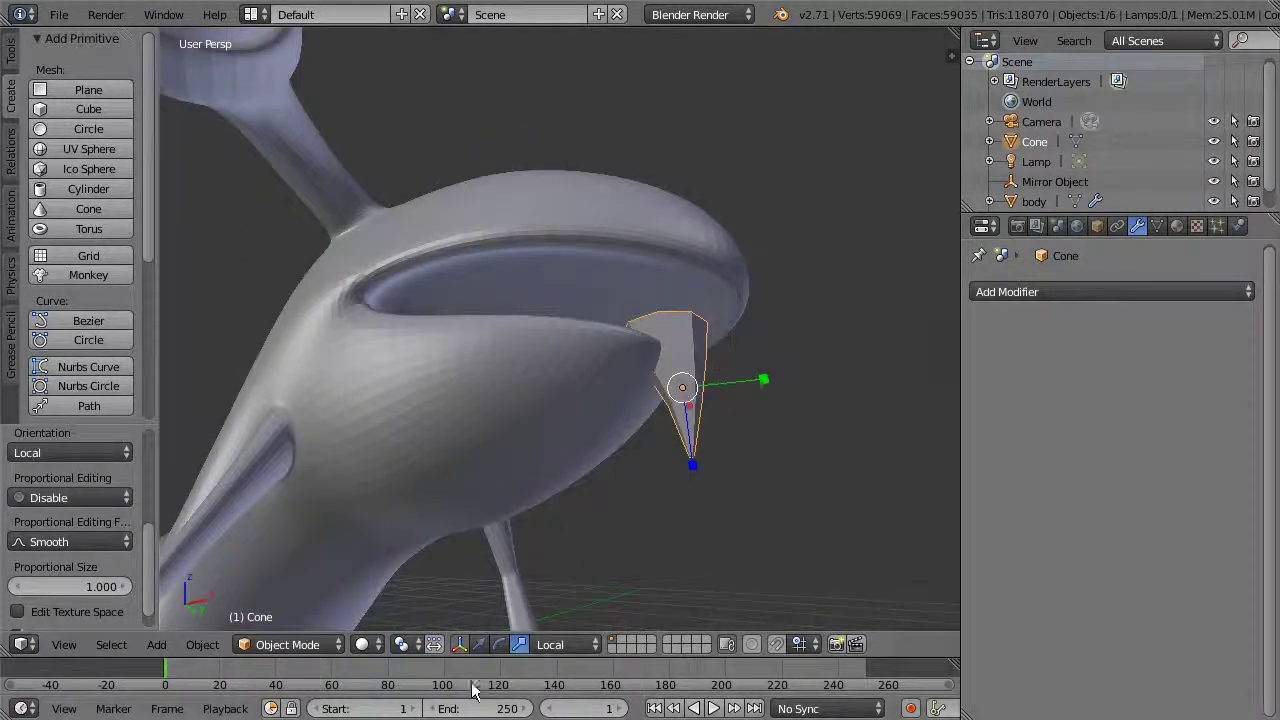
Seat the tooth against the upper lip's underside by shifting it along its local axes at the front of the mouth
mouse_move(757, 383)
left_mouse_down()
mouse_move(777, 368)
mouse_move(766, 366)
left_mouse_up()
left_click_drag(720, 457, 722, 415)
middle_click_drag(771, 414, 683, 429)
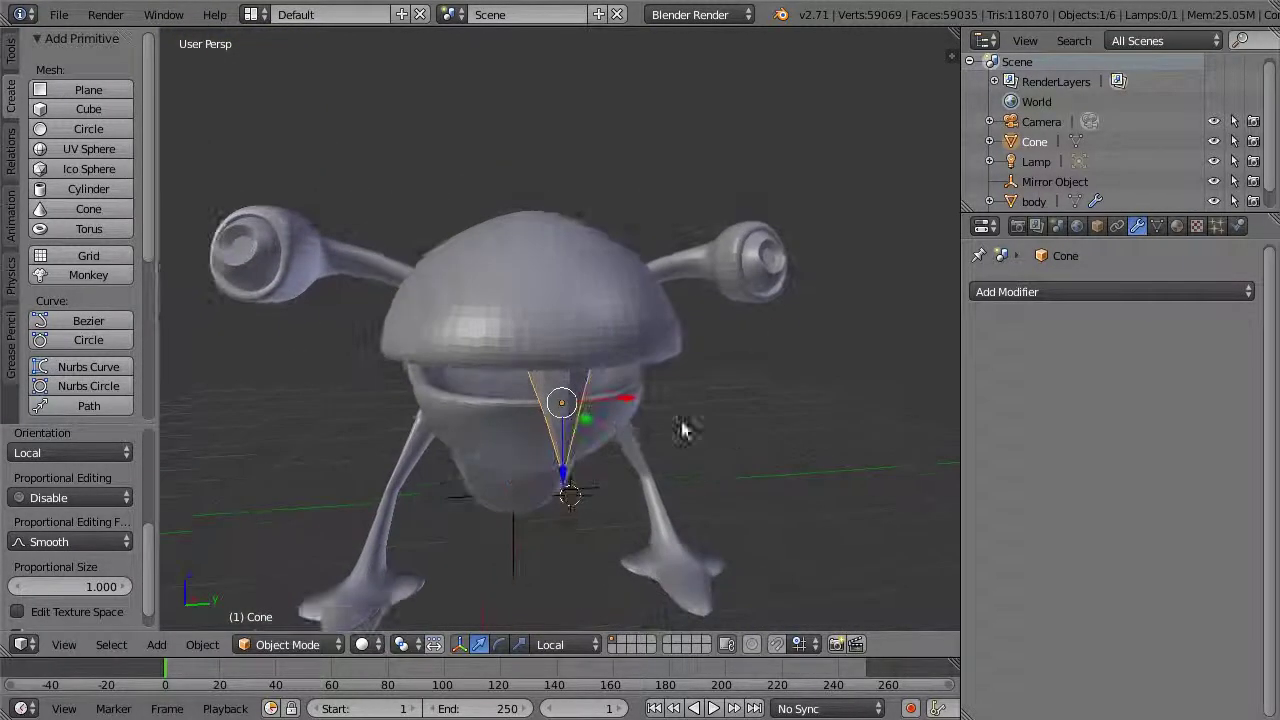
left_click_drag(631, 408, 602, 391)
middle_click_drag(602, 391, 768, 429)
scroll(807, 404, "up", 2)
Duplicate the front tooth and place the copy beside it along the upper jaw
key("shift+d")
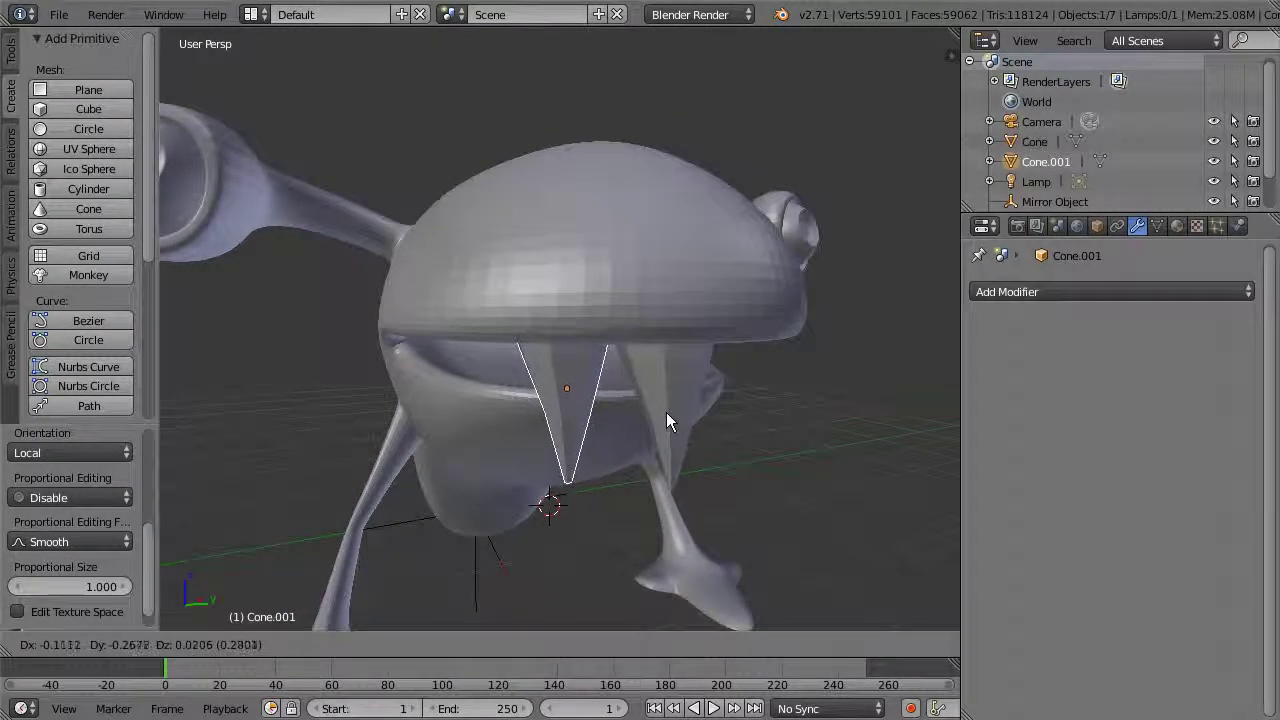
left_click(666, 412)
middle_click_drag(709, 447, 841, 316)
left_click_drag(868, 288, 850, 287)
middle_click_drag(850, 287, 540, 645)
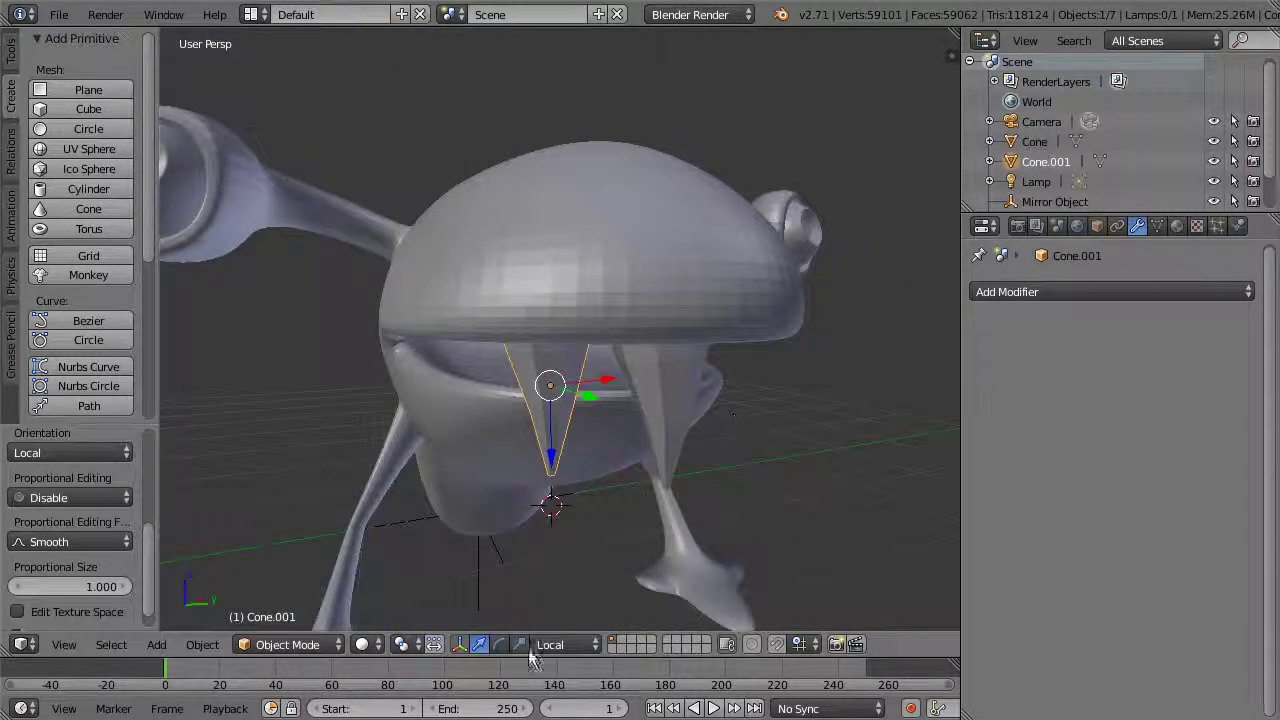
Rotate the duplicated tooth and scale it smaller to follow the curve of the jaw
left_click(503, 645)
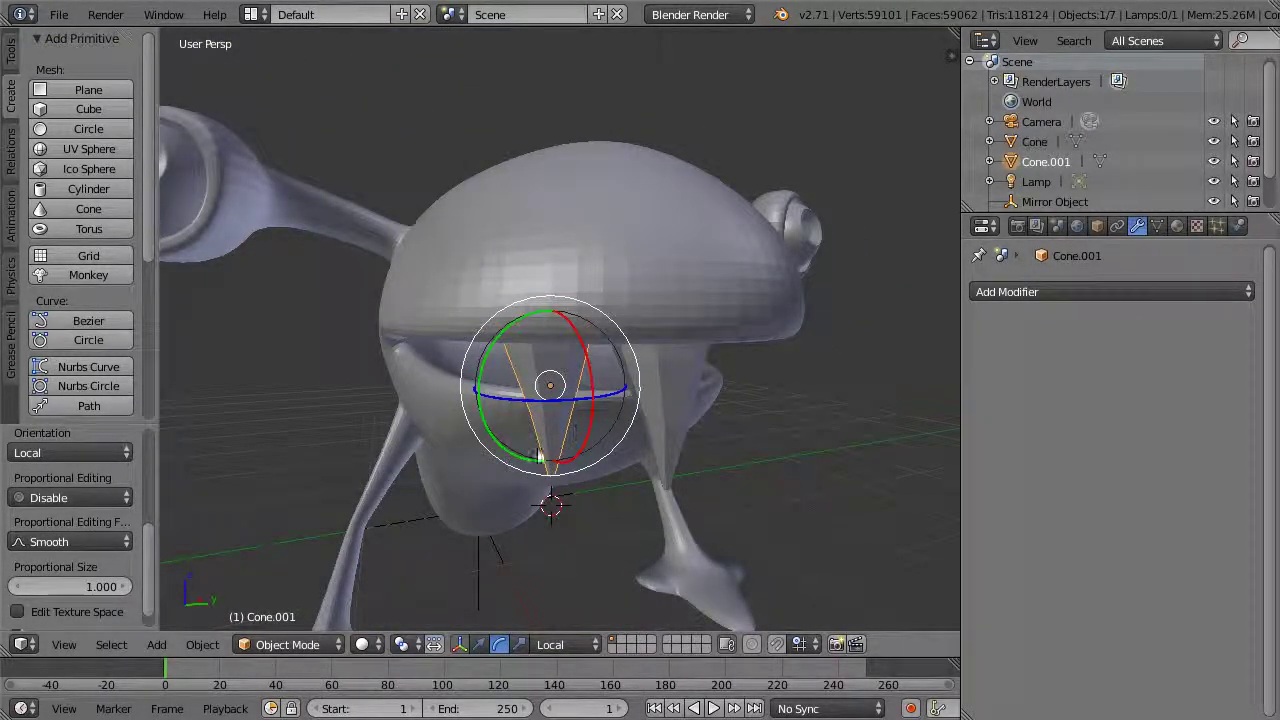
left_click_drag(511, 457, 627, 375)
left_click(521, 645)
middle_click_drag(627, 375, 828, 405)
left_click_drag(844, 330, 852, 326)
middle_click_drag(852, 328, 765, 436)
Duplicate the second tooth and position the copy farther back along the same side of the upper jaw
key("shift+d")
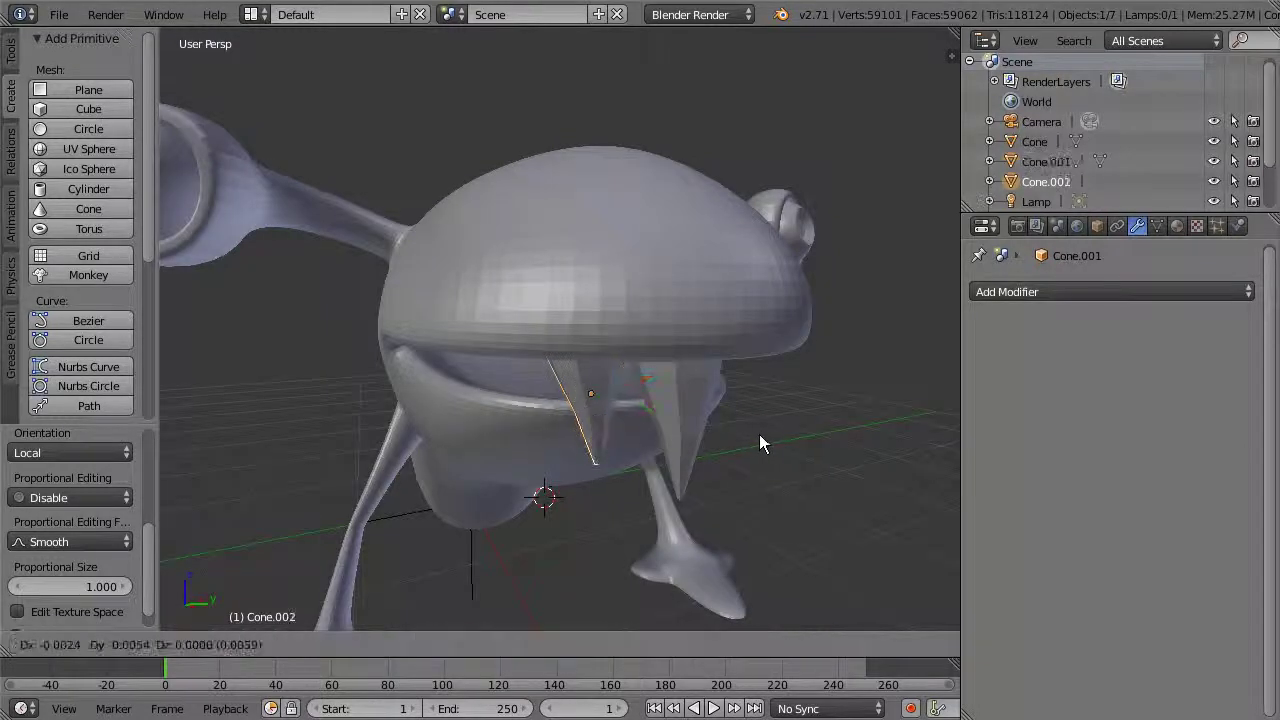
left_click(689, 434)
middle_click_drag(689, 434, 775, 415)
left_click_drag(742, 430, 741, 413)
left_click_drag(823, 352, 795, 347)
mouse_move(825, 385)
middle_mouse_down()
mouse_move(761, 377)
mouse_move(731, 392)
mouse_move(818, 384)
middle_mouse_up()
Duplicate the third tooth, place the copy behind it on the jaw and scale it to about 0.9
key("shift+d")
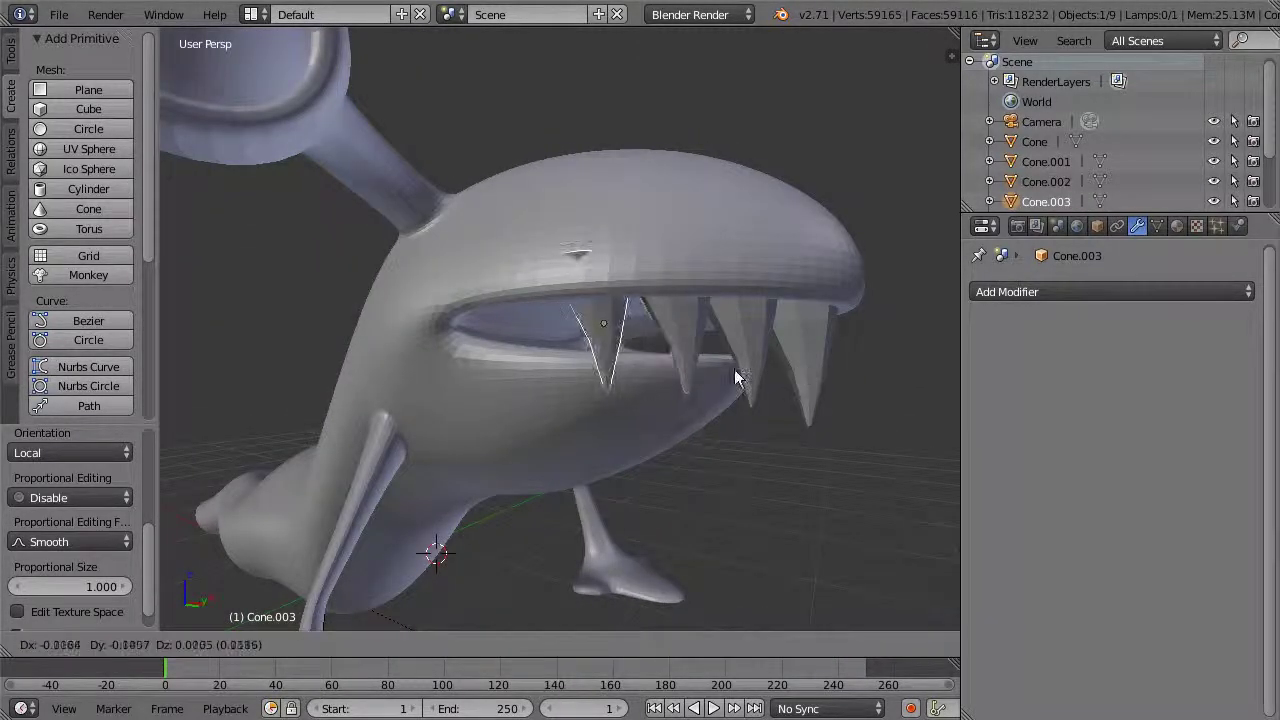
left_click(732, 394)
middle_click_drag(732, 394, 634, 417)
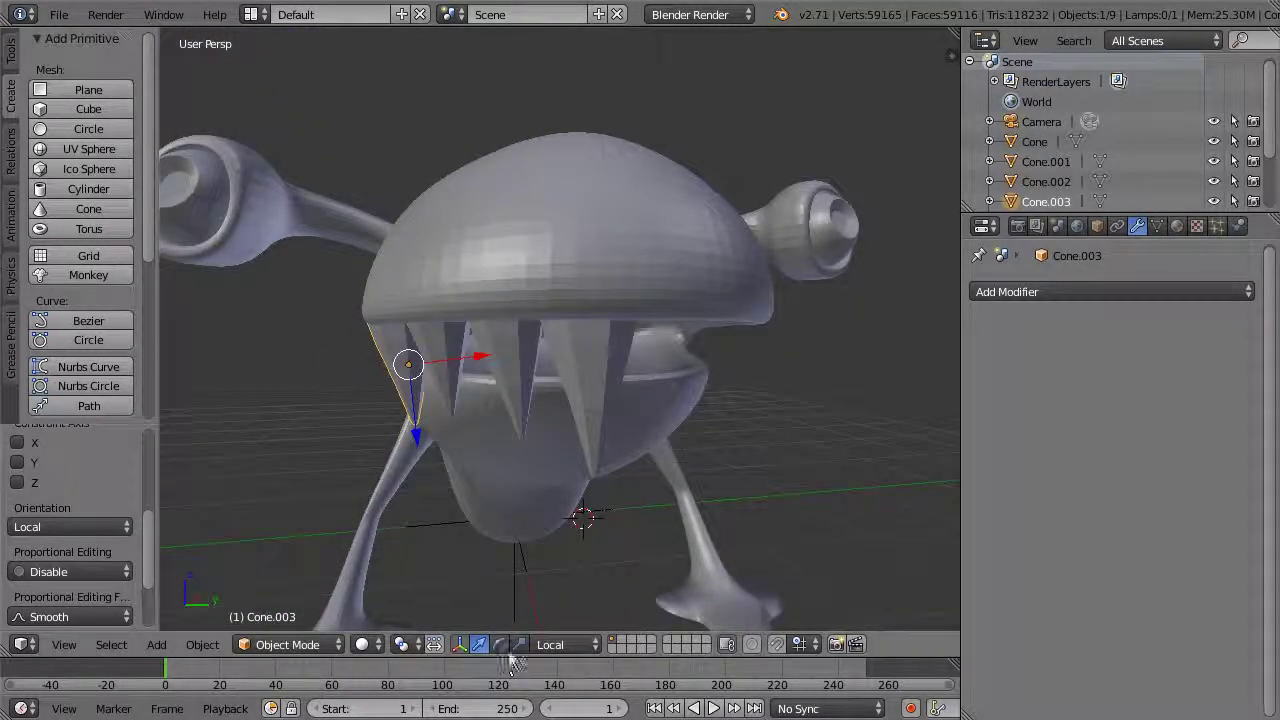
key("s")
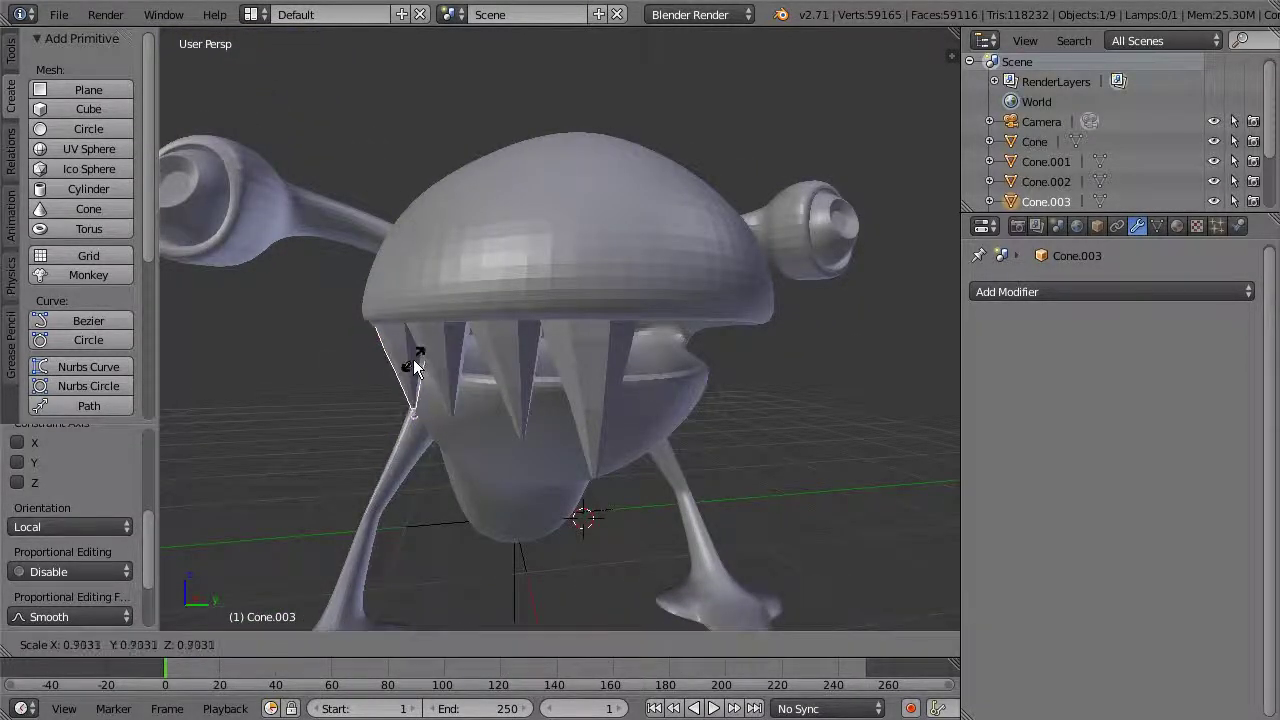
left_click(413, 359)
Rotate the rearmost tooth to follow the jaw and move it up against the upper lip
left_click(502, 644)
middle_click_drag(508, 469, 567, 466)
left_click_drag(379, 319, 408, 312)
left_click(459, 644)
left_click_drag(505, 388, 497, 368)
middle_click_drag(497, 368, 811, 490)
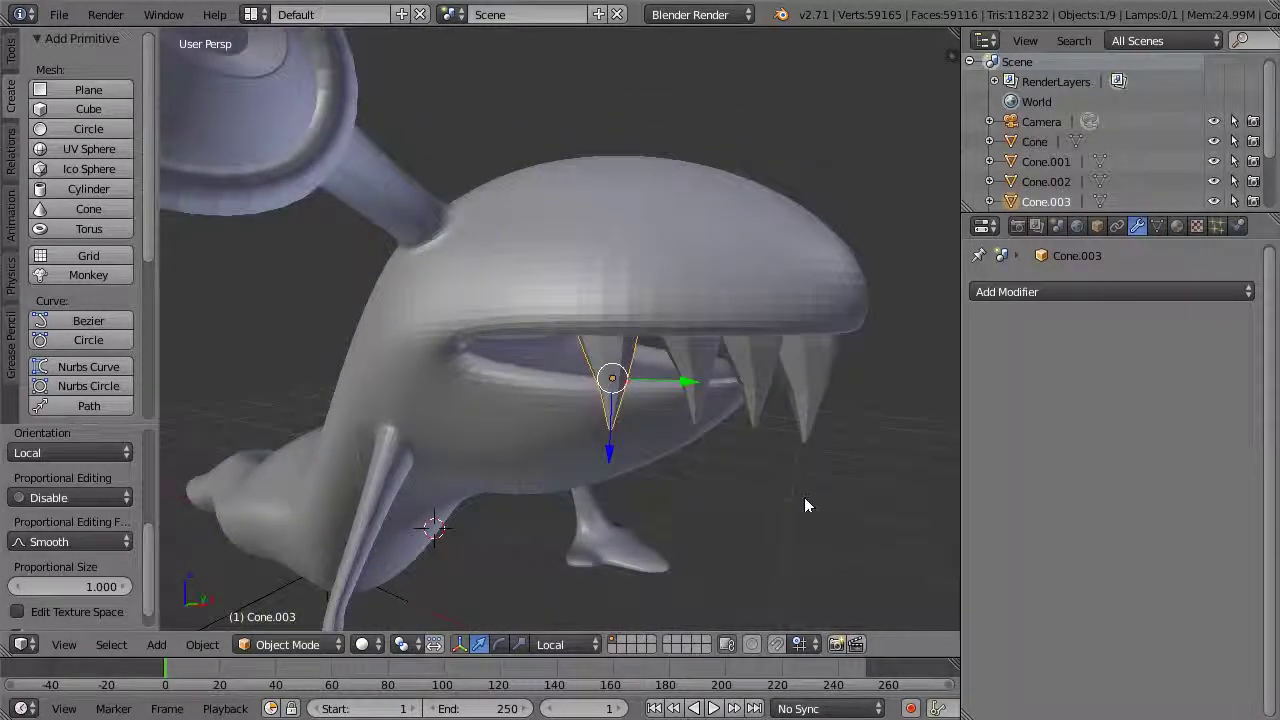
left_click_drag(592, 442, 608, 430)
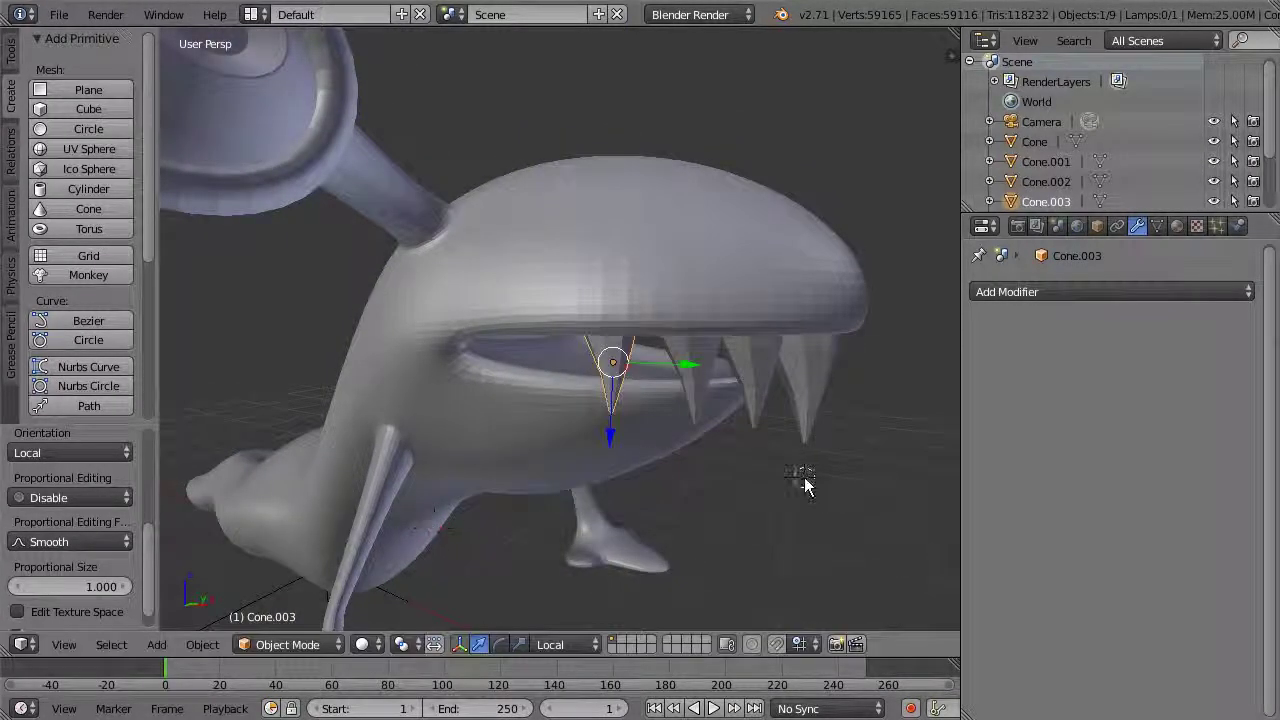
Select the large front tooth and place a duplicate of it on the opposite side of the upper jaw
middle_click_drag(838, 505, 737, 507)
middle_click_drag(694, 429, 703, 469)
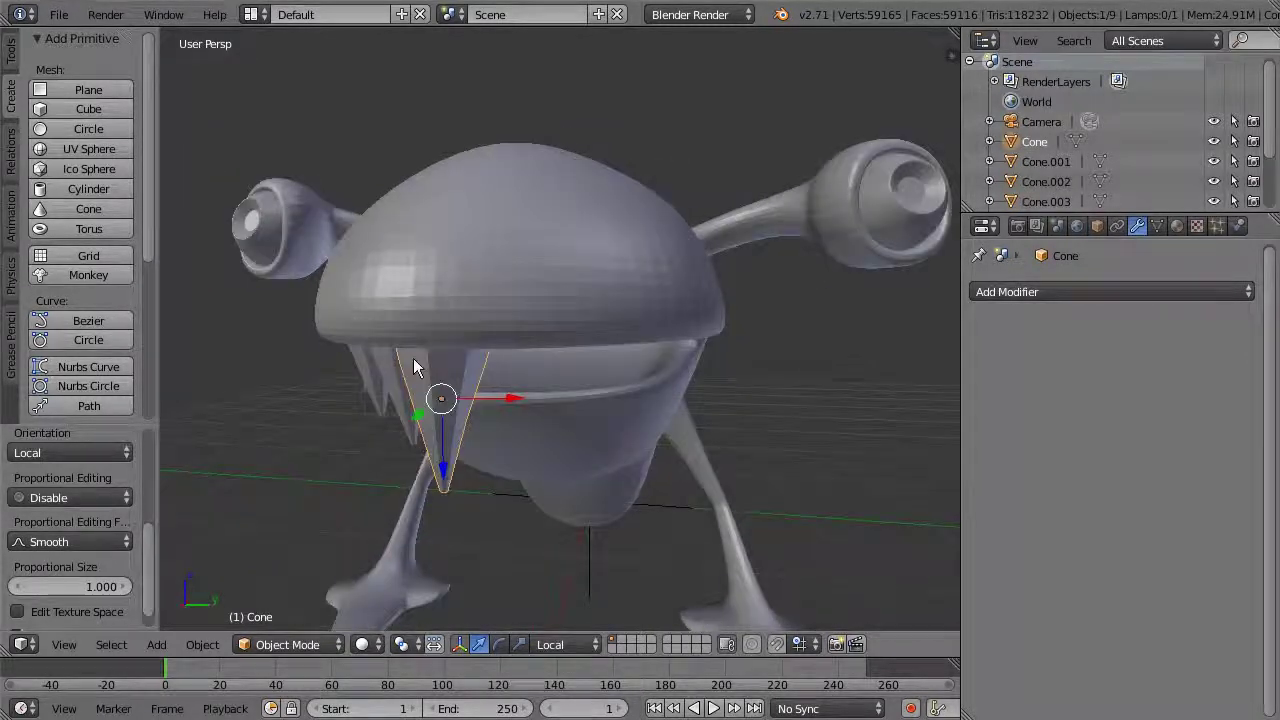
key("shift+d")
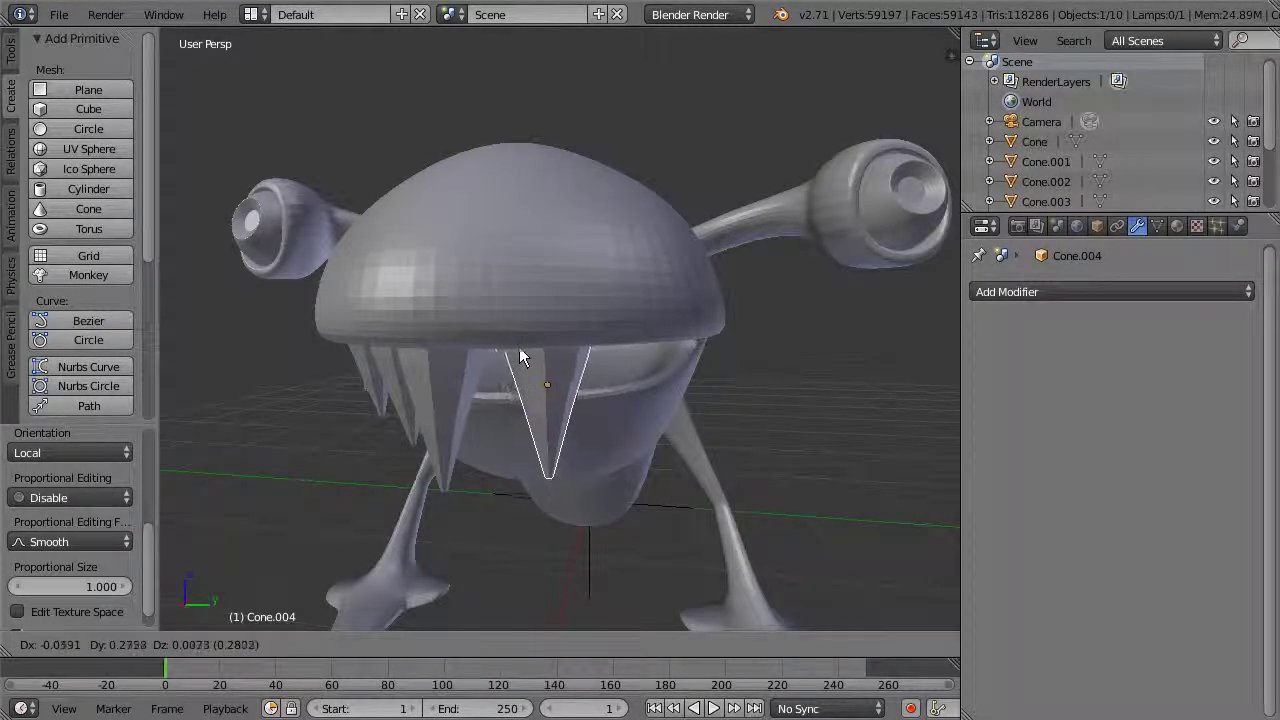
left_click(515, 344)
middle_click_drag(515, 344, 575, 410)
Rotate and move the opposite-side tooth so it sits under the curved upper lip
left_click_drag(262, 336, 272, 336)
key("r")
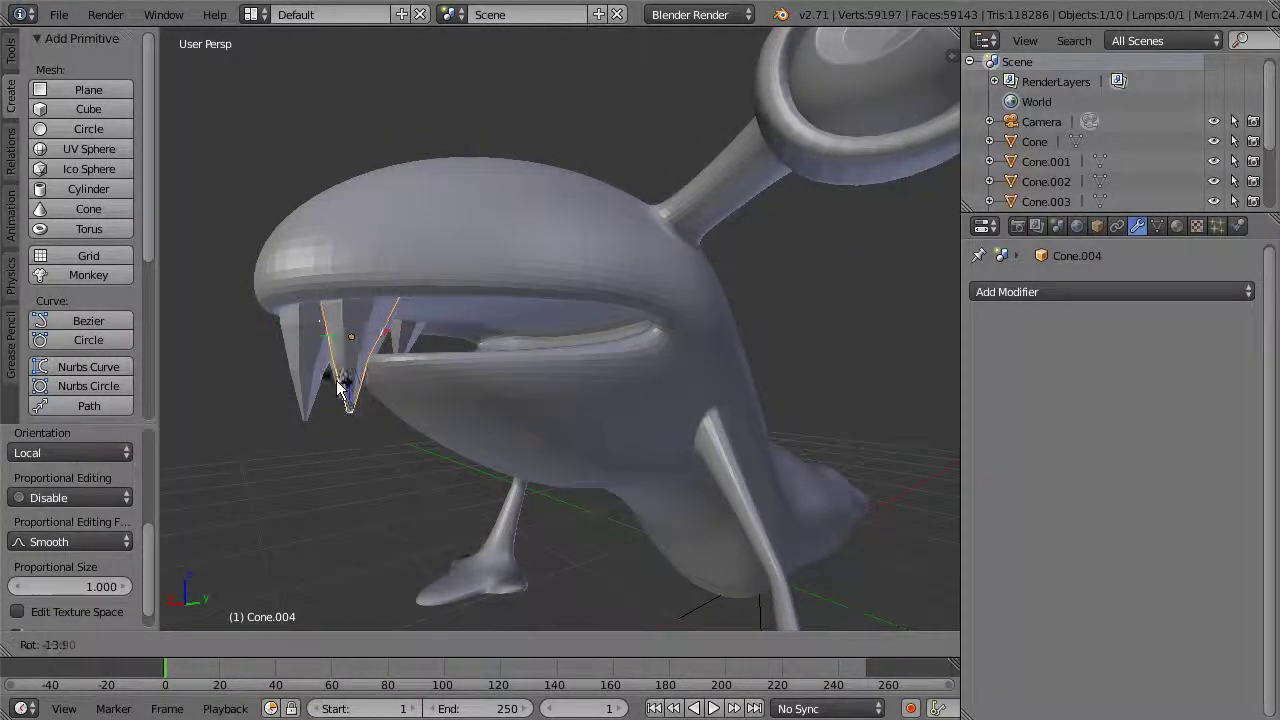
left_click(346, 380)
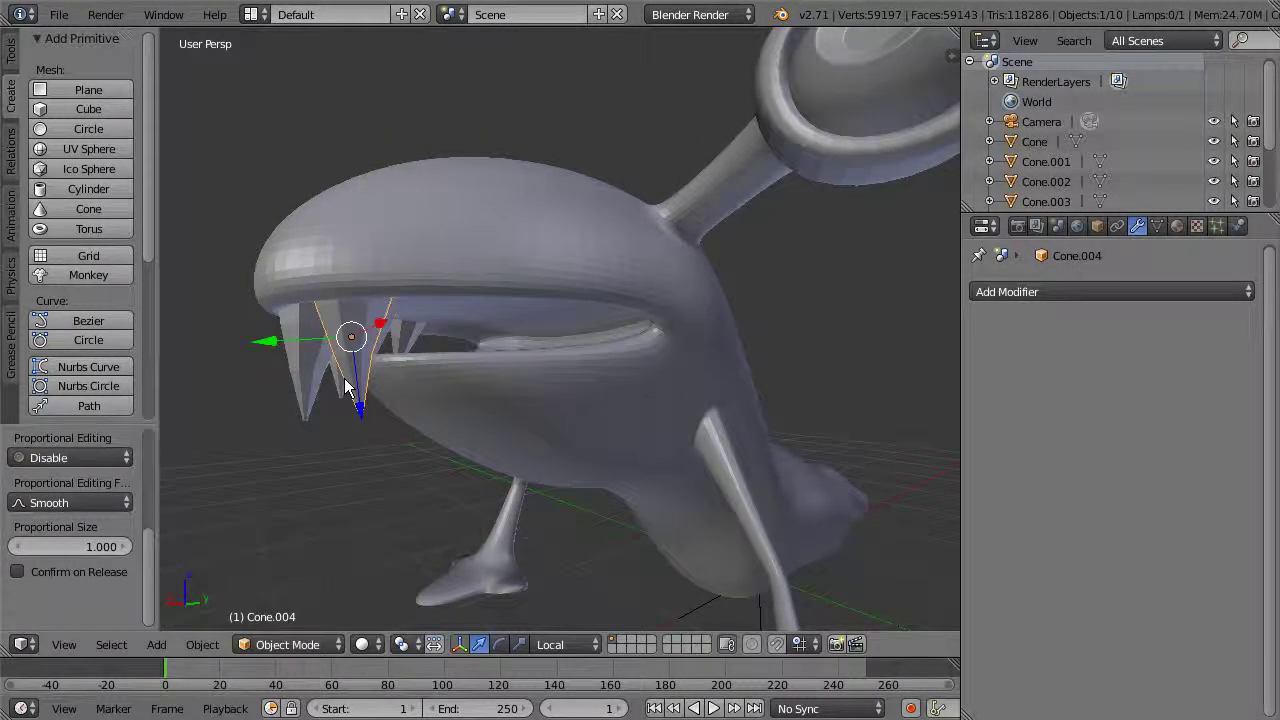
key("g")
left_click(366, 380)
middle_click_drag(366, 380, 605, 407)
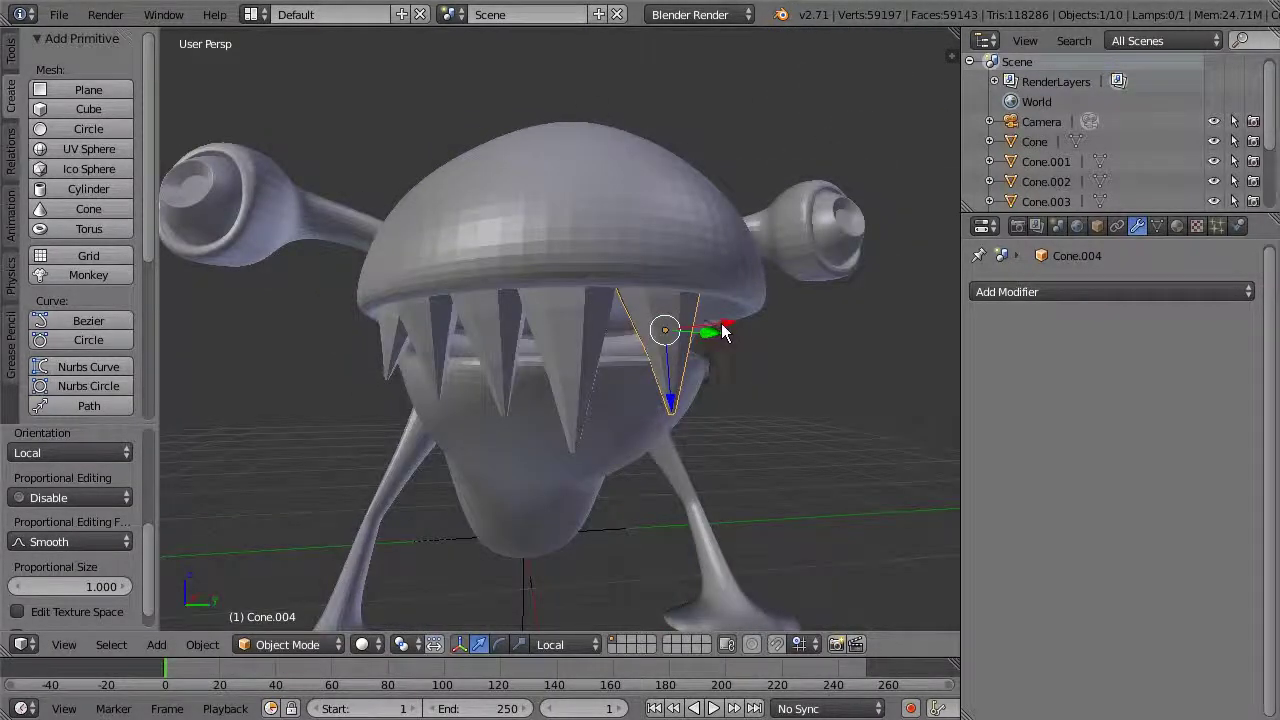
middle_click_drag(722, 326, 587, 414)
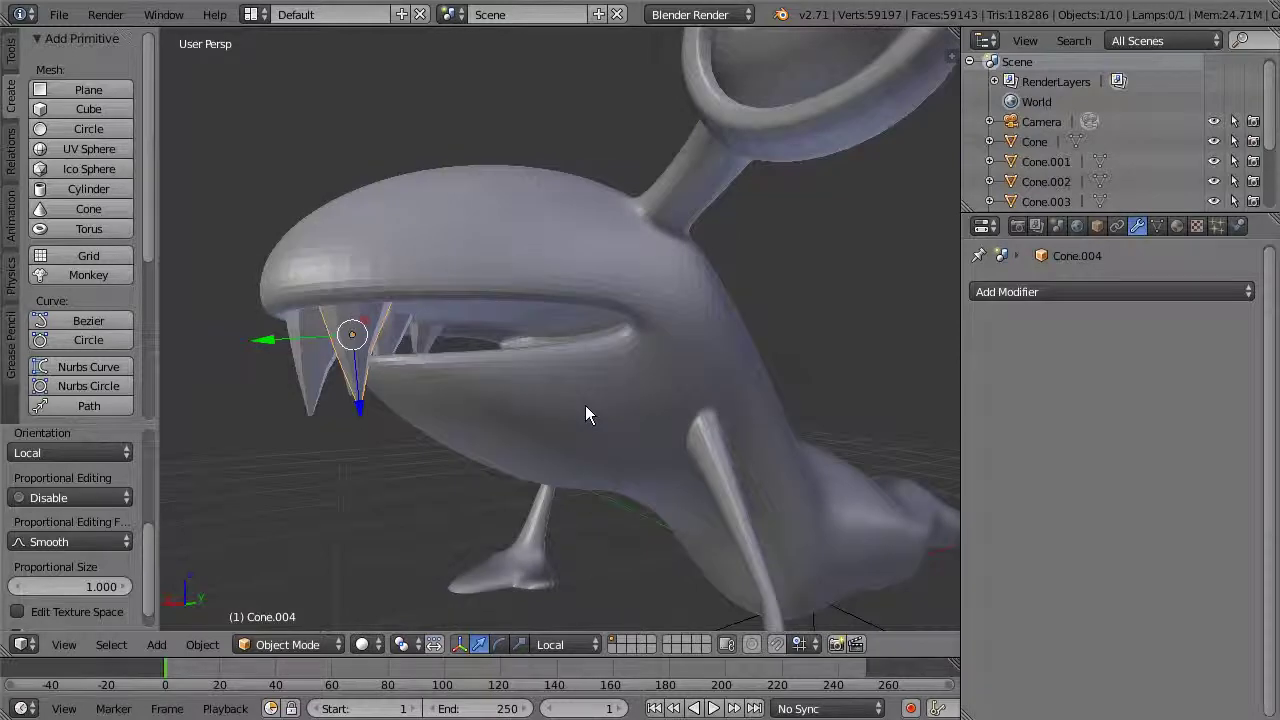
Duplicate the opposite-side tooth and place the copy farther back under the upper lip
key("shift+d")
left_click(661, 405)
left_click_drag(454, 321, 469, 304)
middle_click_drag(540, 361, 613, 390)
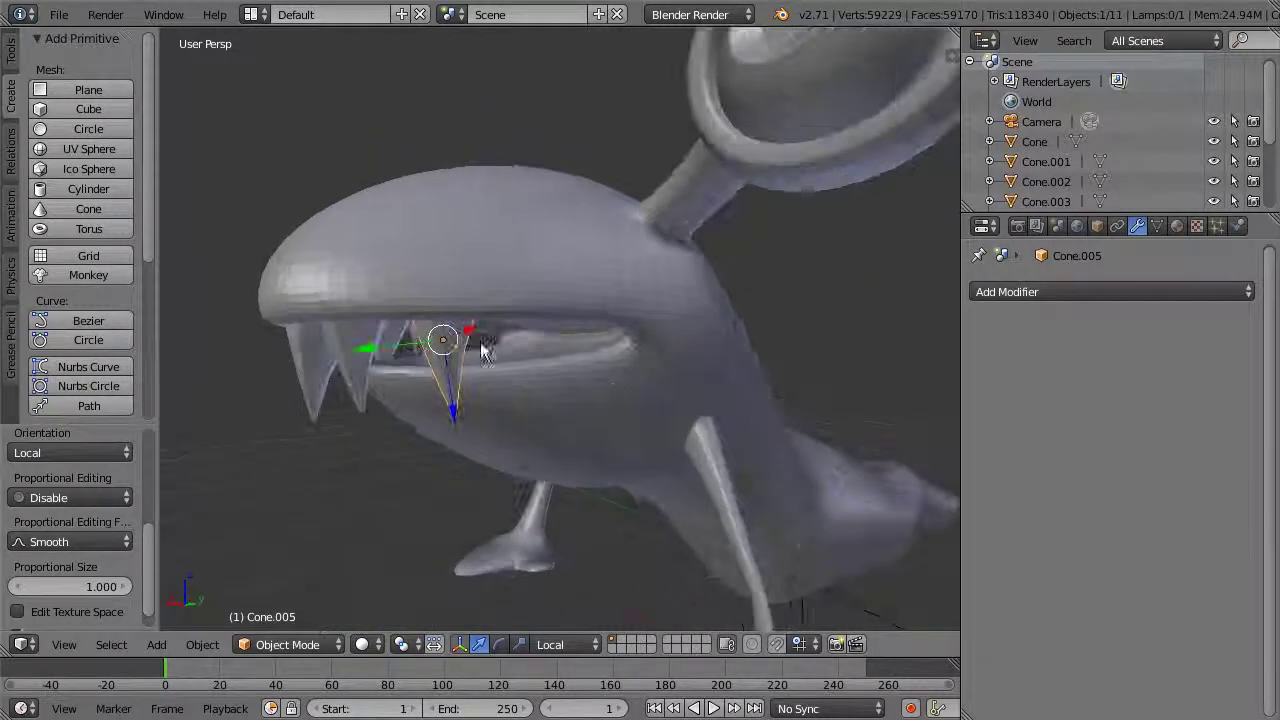
Shift the copied tooth slightly forward along the upper jaw, then place a duplicate of it farther back near the mouth's corner
middle_click_drag(370, 352, 595, 432)
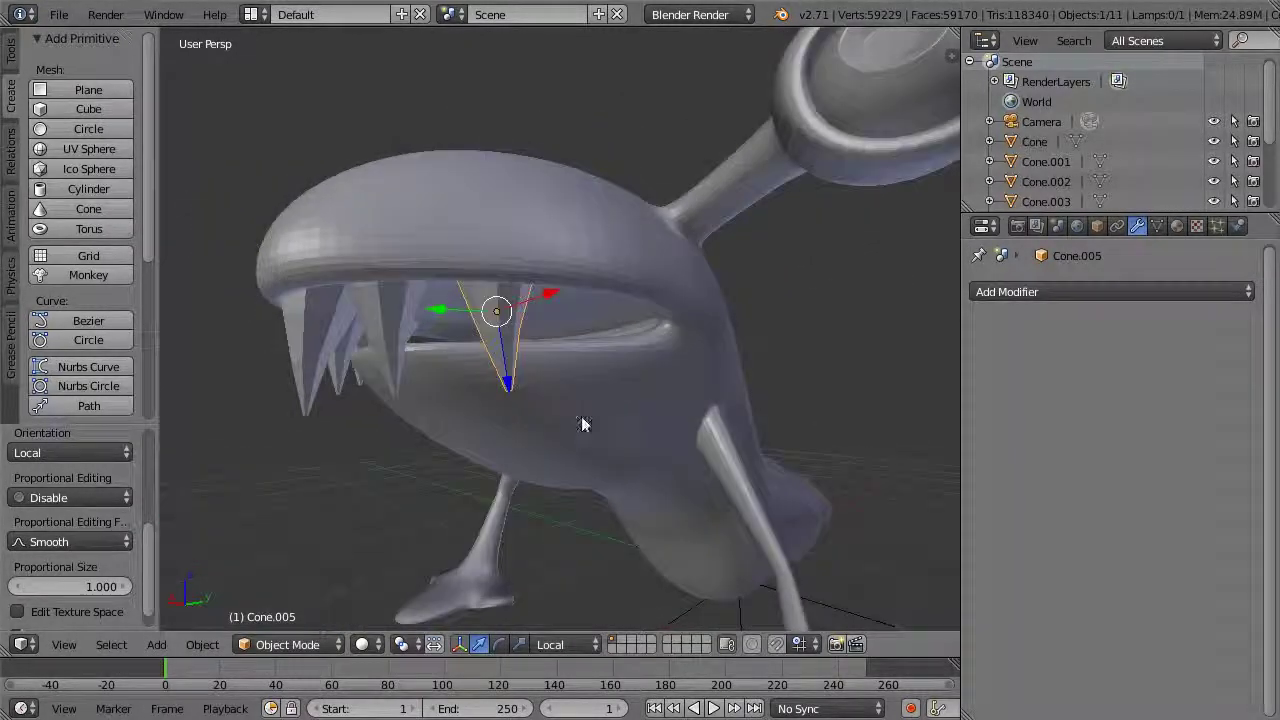
left_click_drag(440, 311, 540, 300)
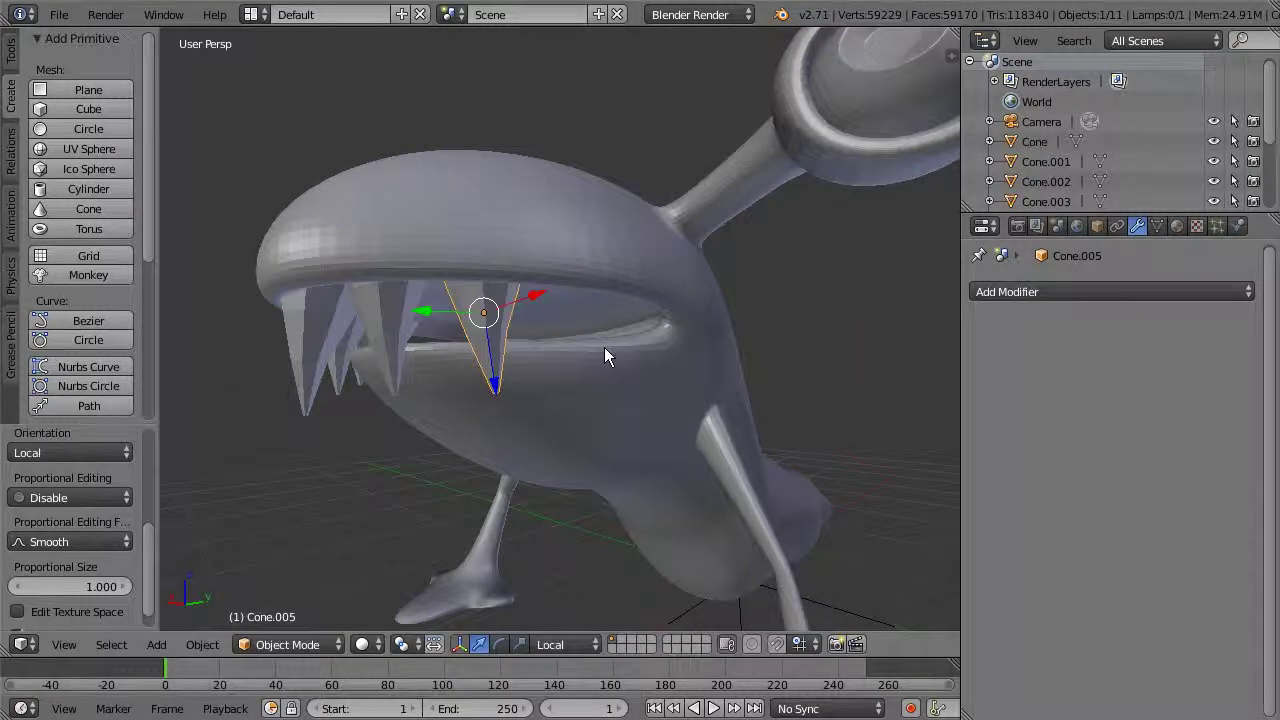
key("shift+d")
left_click(690, 364)
left_click_drag(642, 311, 604, 332)
middle_click_drag(650, 406, 690, 412)
Rotate the new rearmost tooth to follow the jaw and move it up against the underside of the upper lip
key("r")
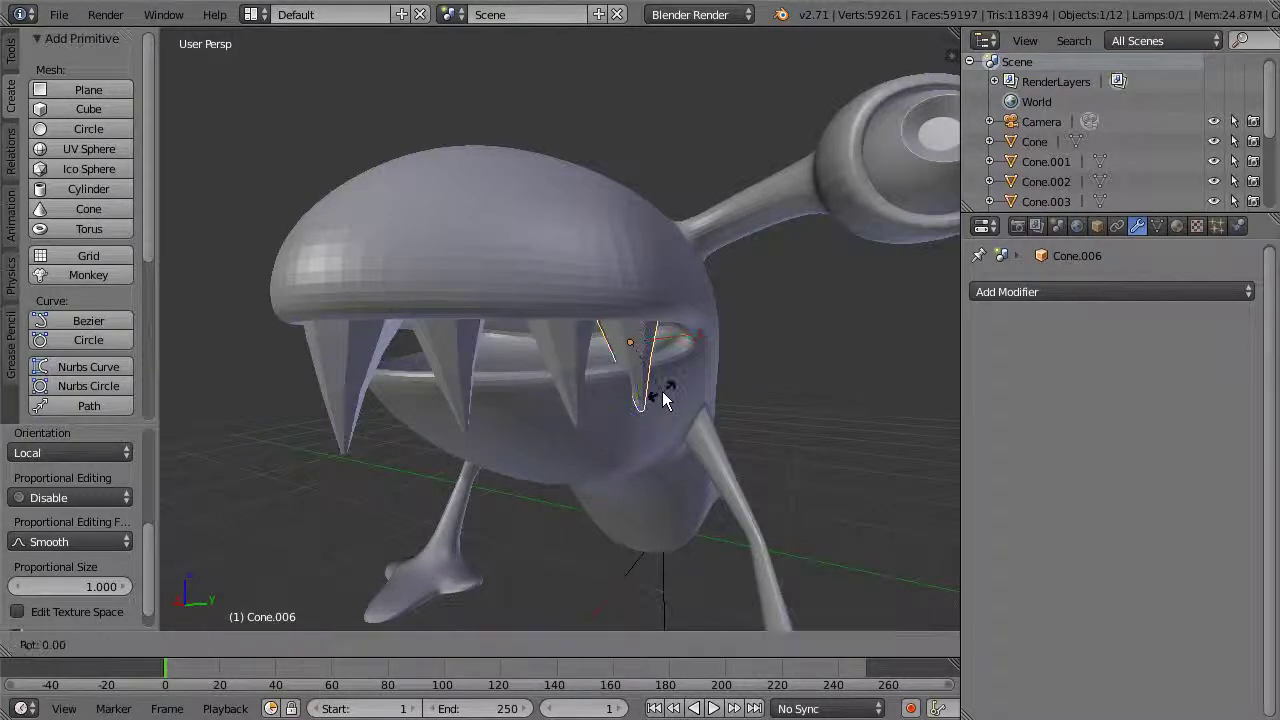
left_click(664, 436)
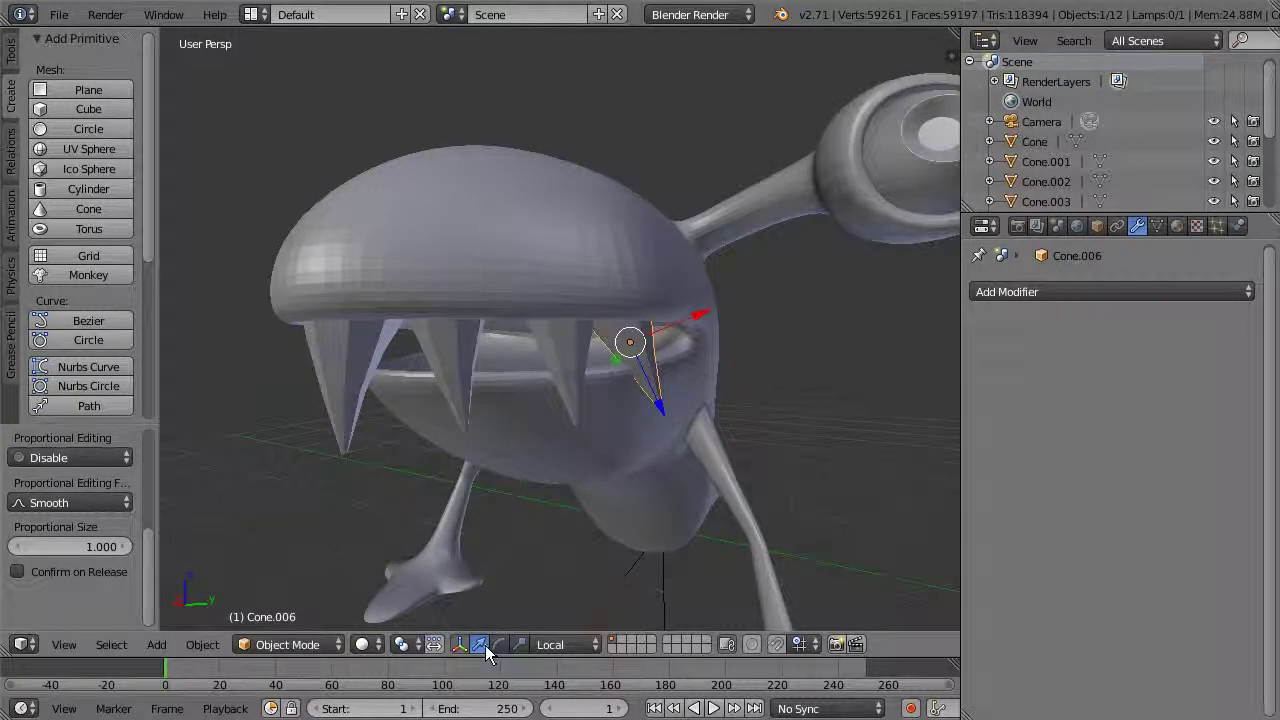
left_click_drag(693, 330, 633, 350)
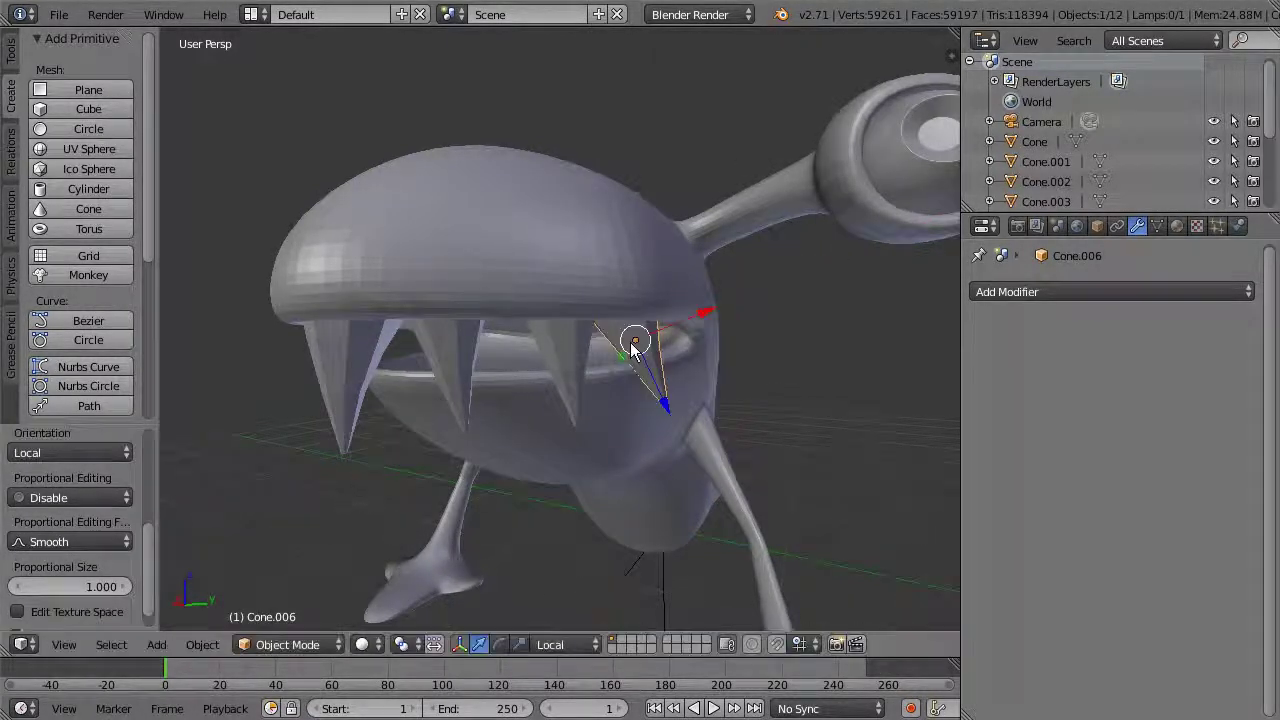
left_click_drag(664, 398, 663, 371)
left_click_drag(695, 290, 703, 307)
middle_click_drag(703, 307, 785, 407)
middle_click_drag(605, 410, 763, 380)
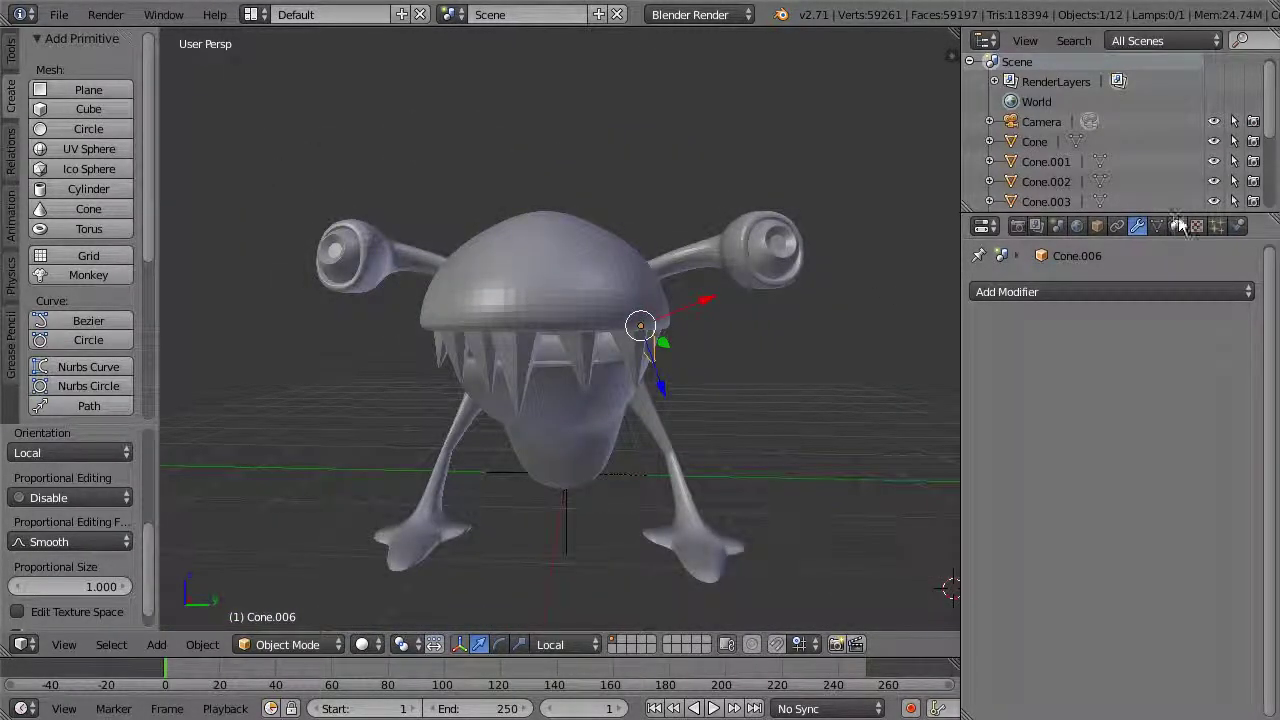
Select all seven cone teeth around the upper jaw and join them into a single object
left_click_drag(1172, 213, 1172, 322)
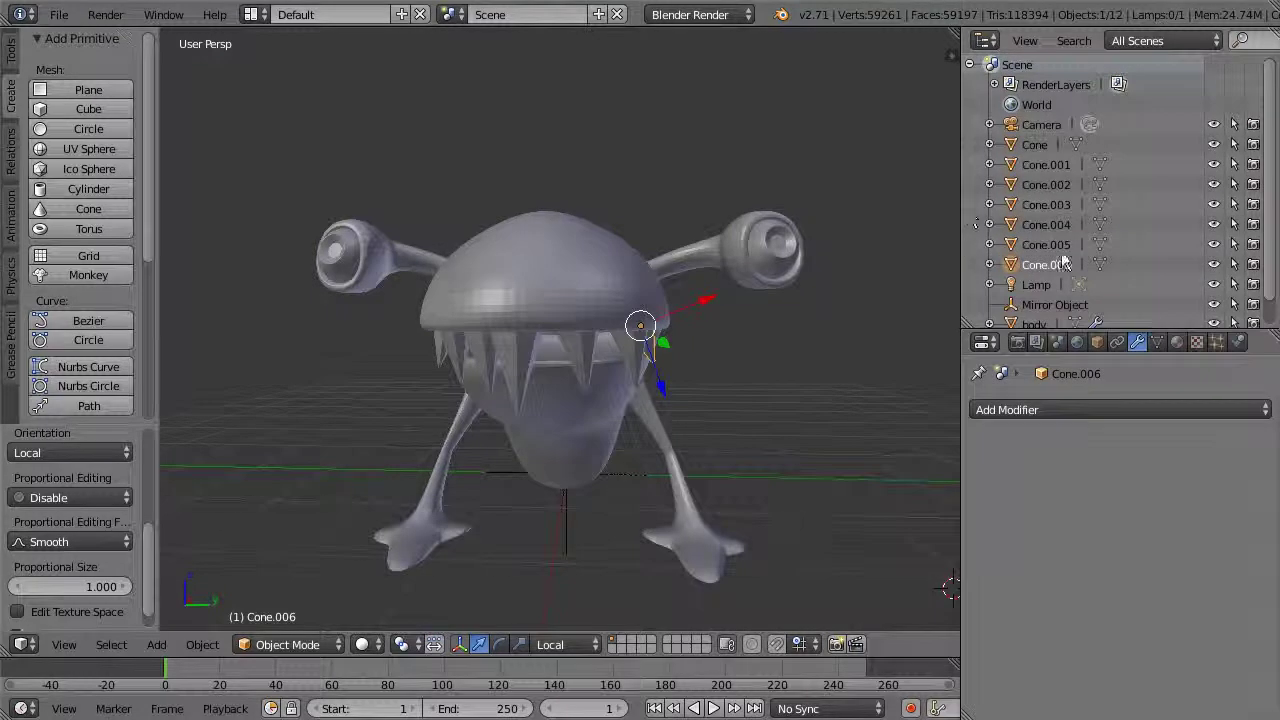
middle_click_drag(777, 358, 697, 331)
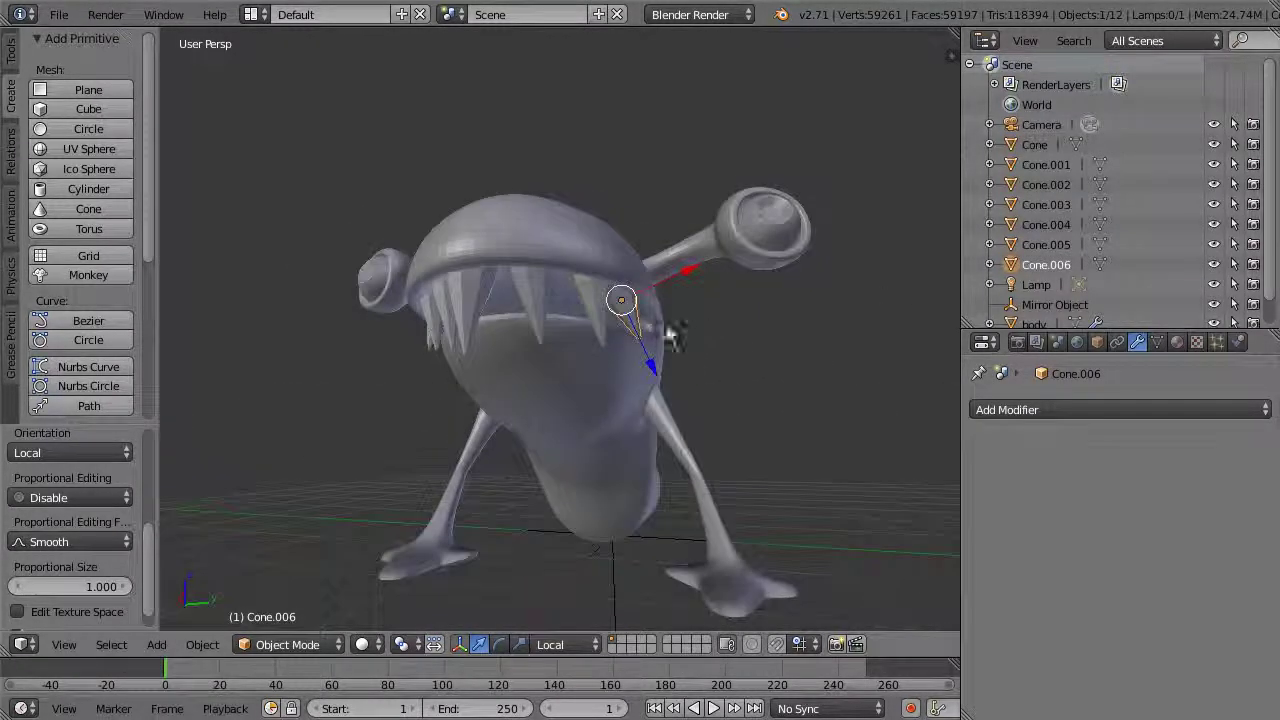
right_click(590, 313, "shift")
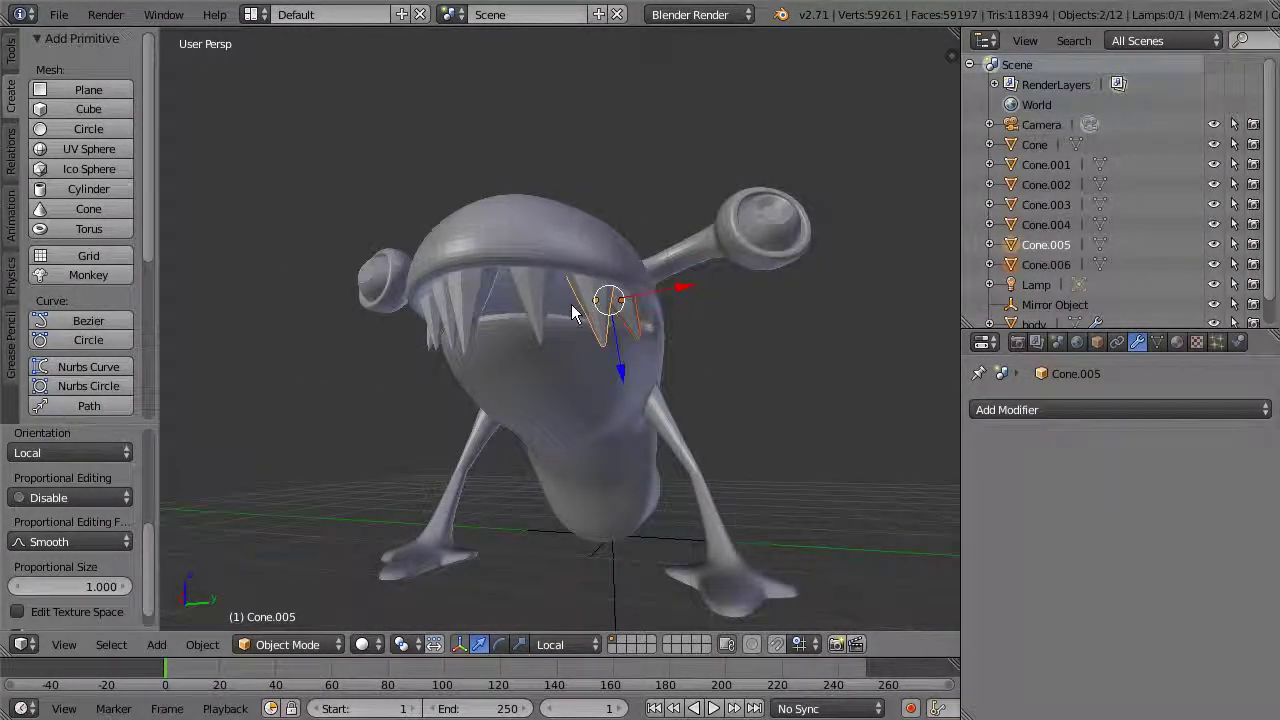
right_click(540, 297, "shift")
right_click(479, 297, "shift")
middle_click_drag(479, 297, 528, 320)
right_click(525, 318, "shift")
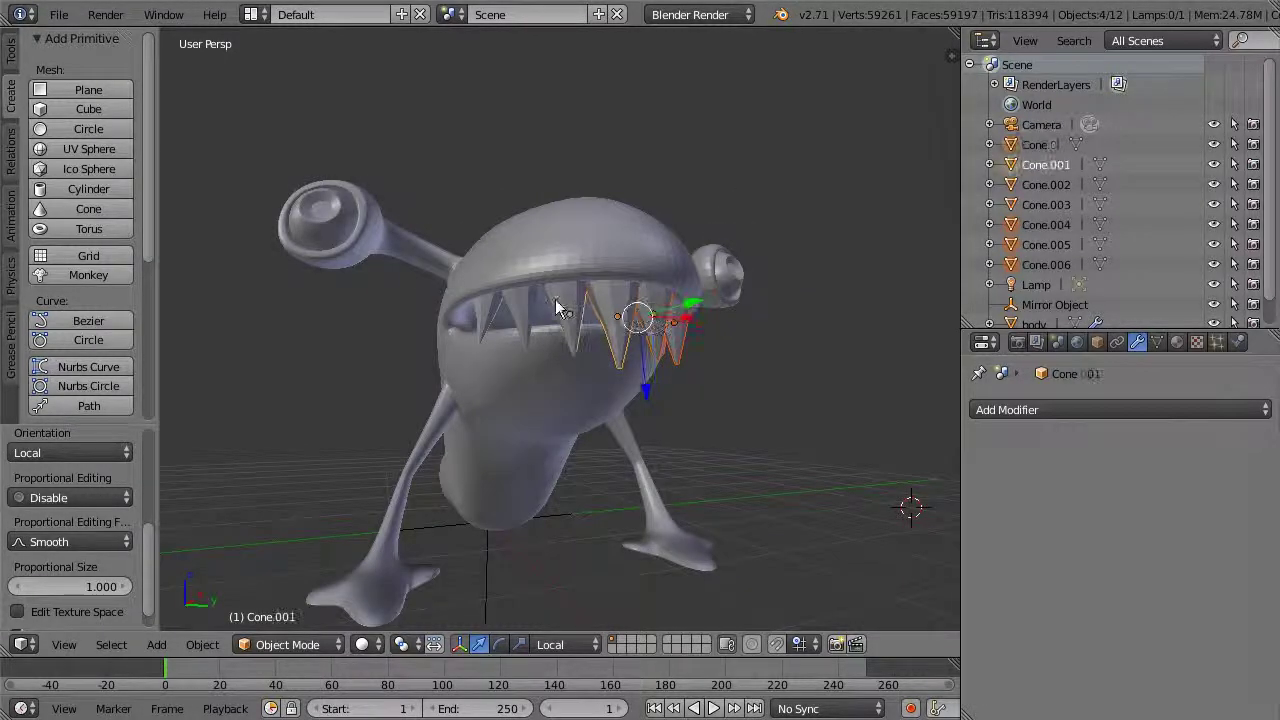
right_click(484, 312, "shift")
right_click(484, 318, "shift")
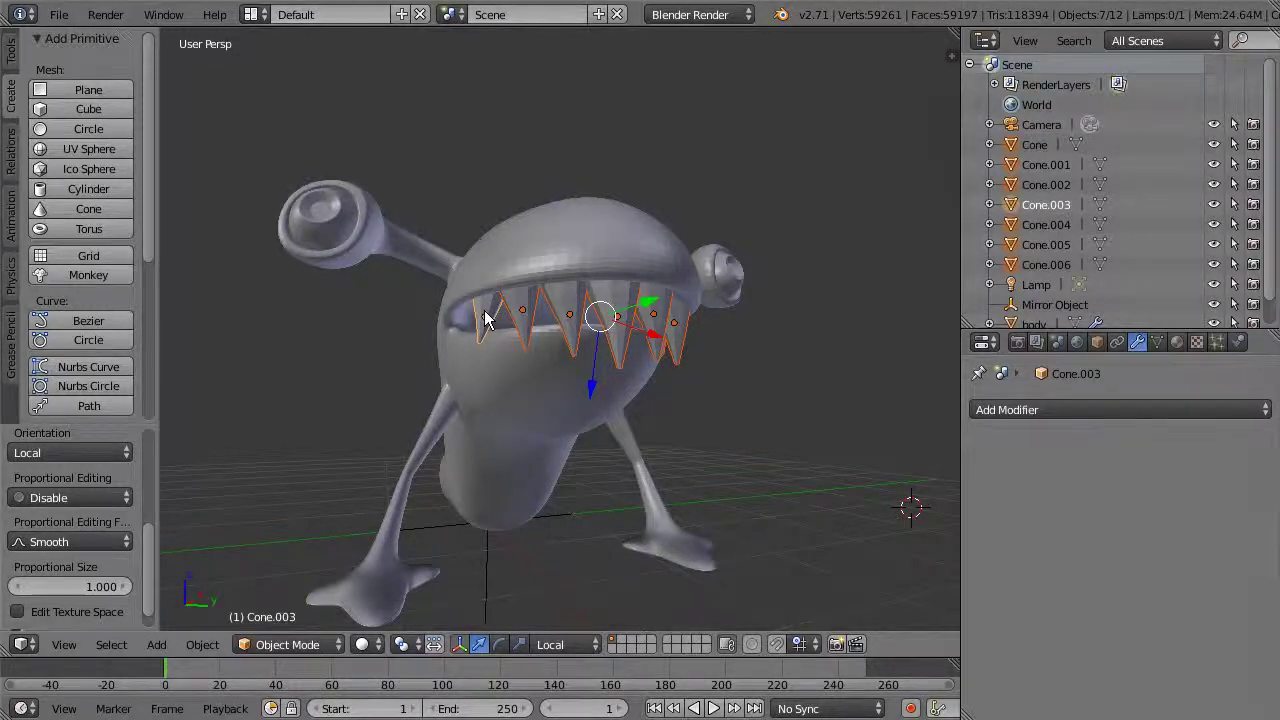
key("ctrl+j")
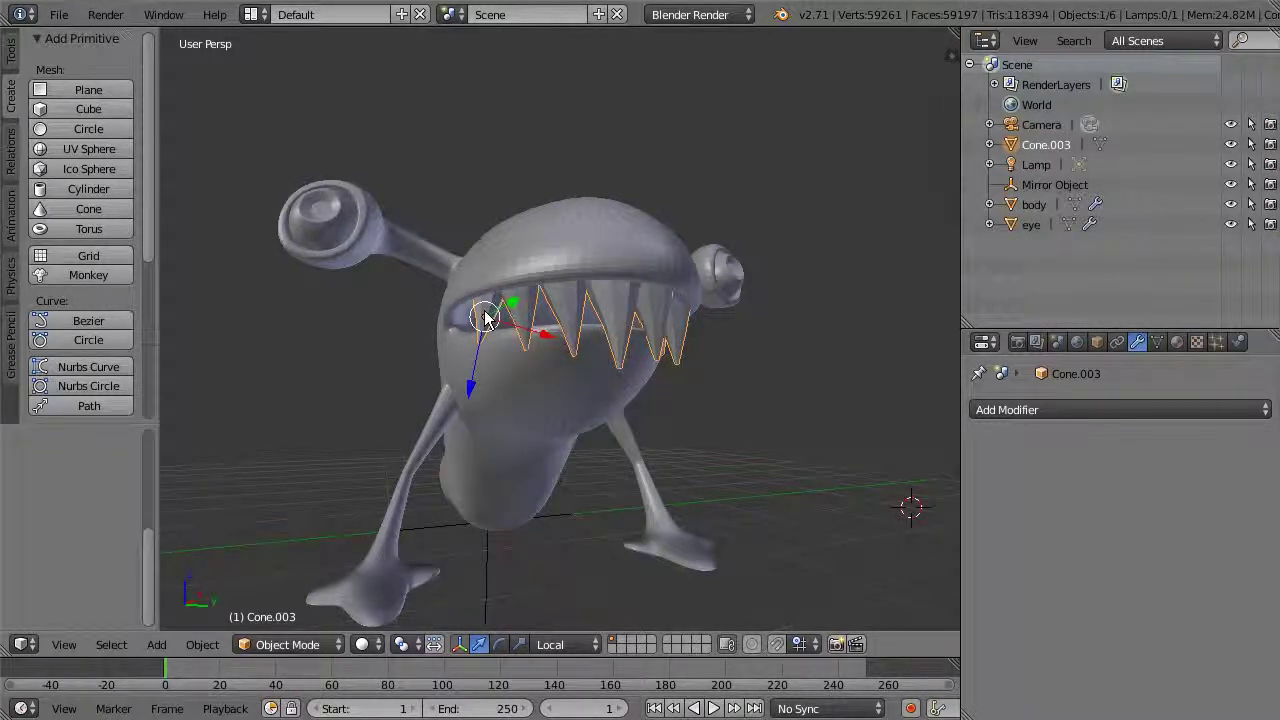
middle_click_drag(484, 318, 806, 362)
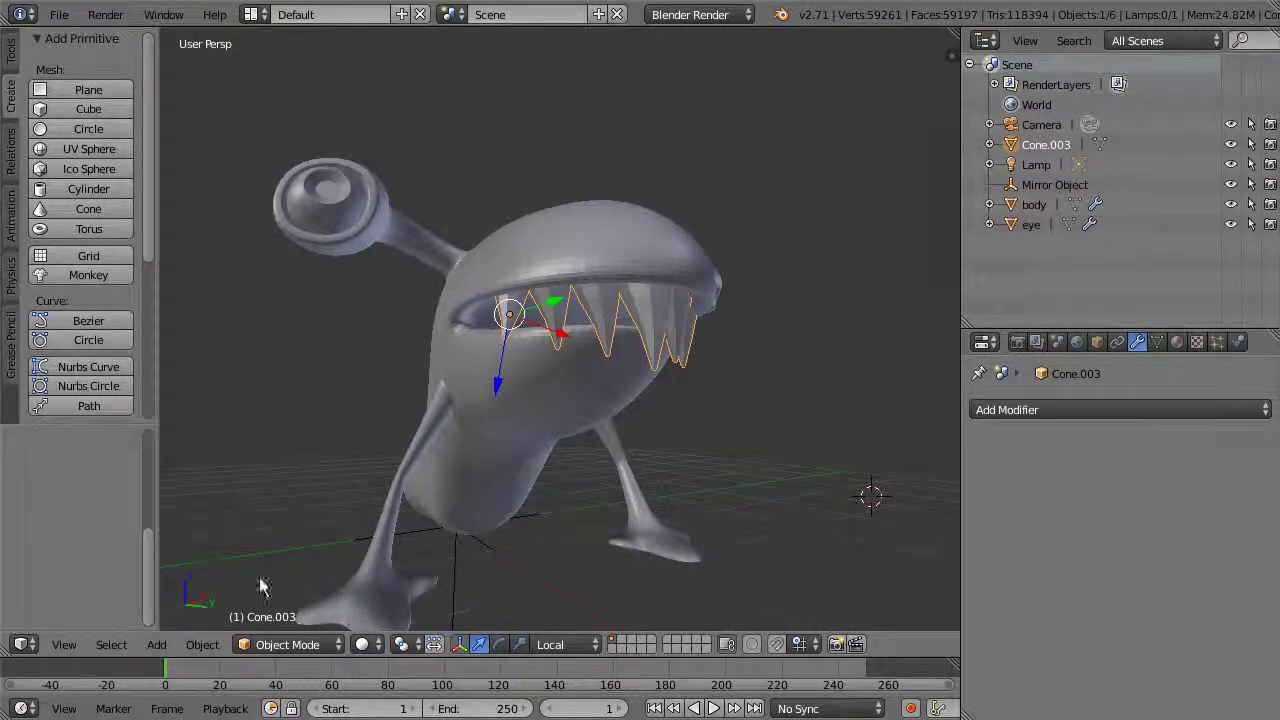
left_click(205, 645)
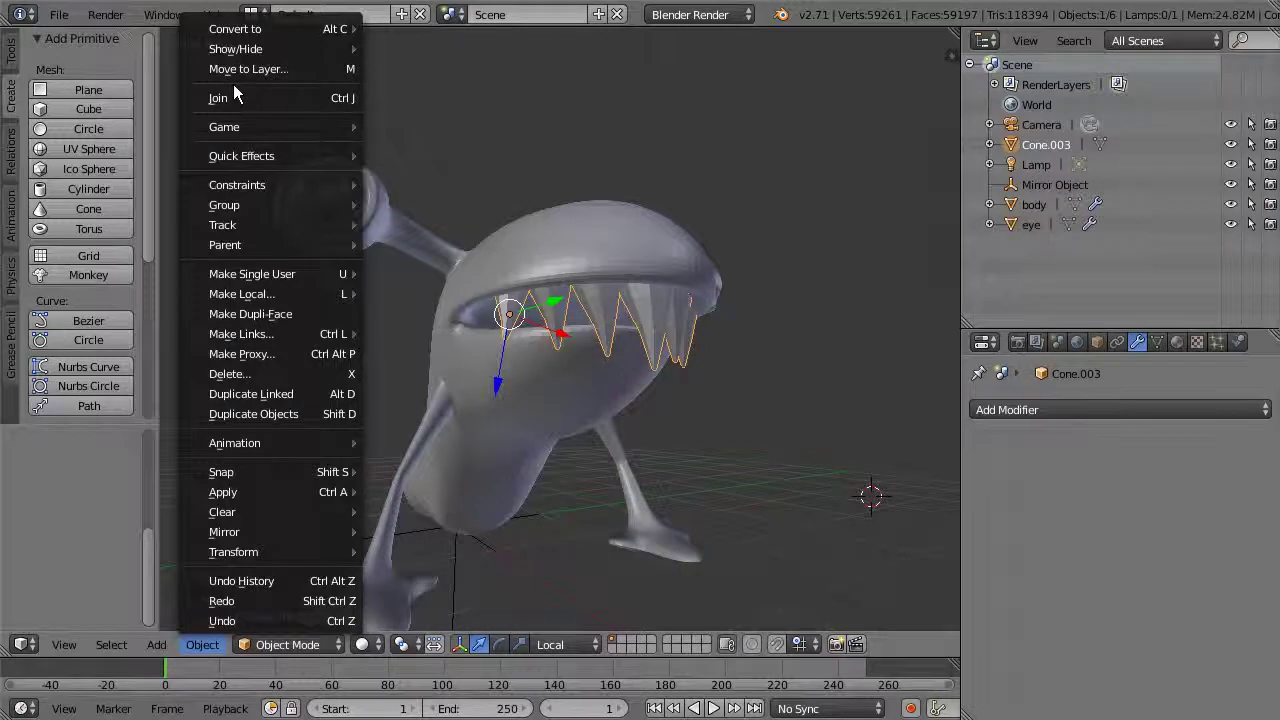
left_click(340, 98)
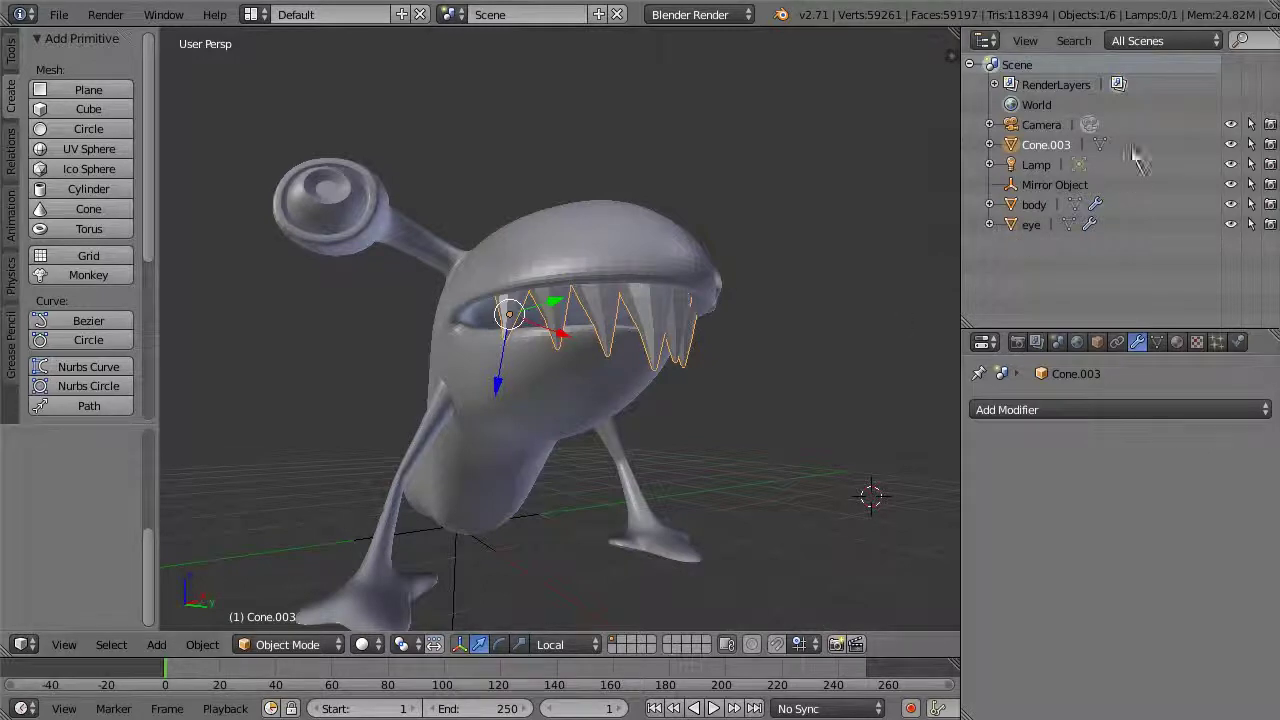
Rename the joined tooth object as teeth
middle_click_drag(891, 220, 840, 278)
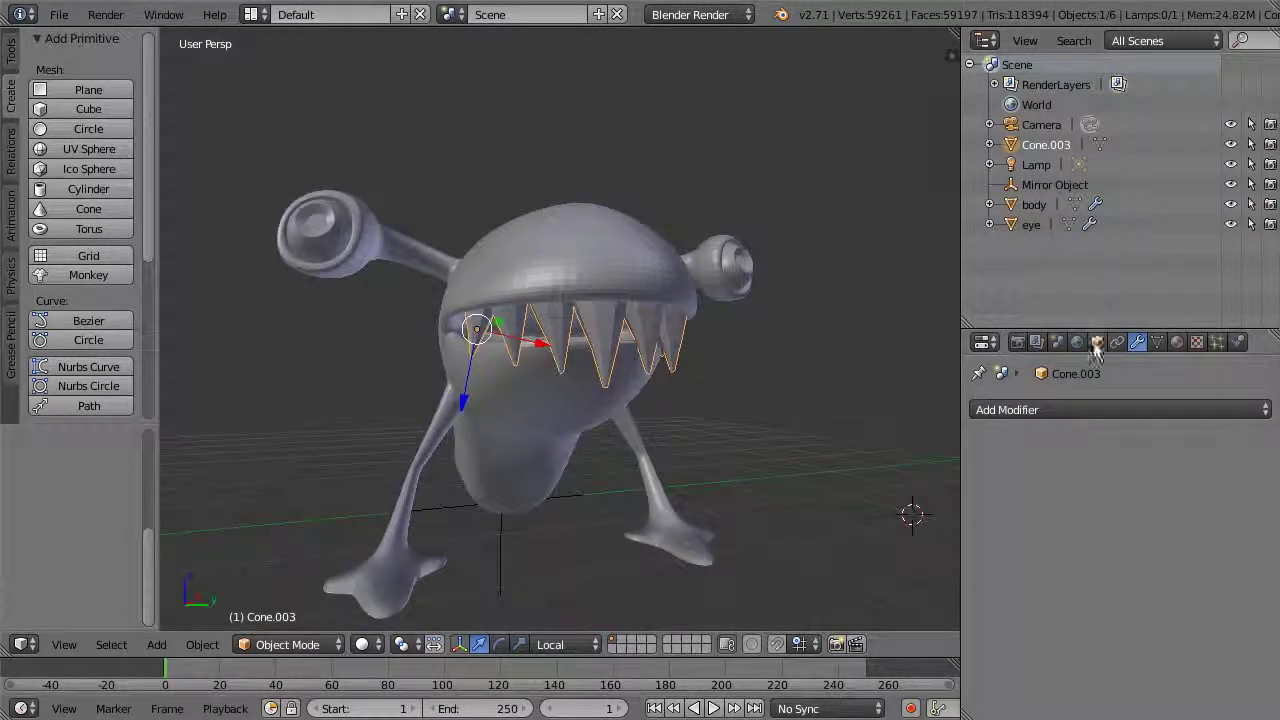
double_click(1047, 146)
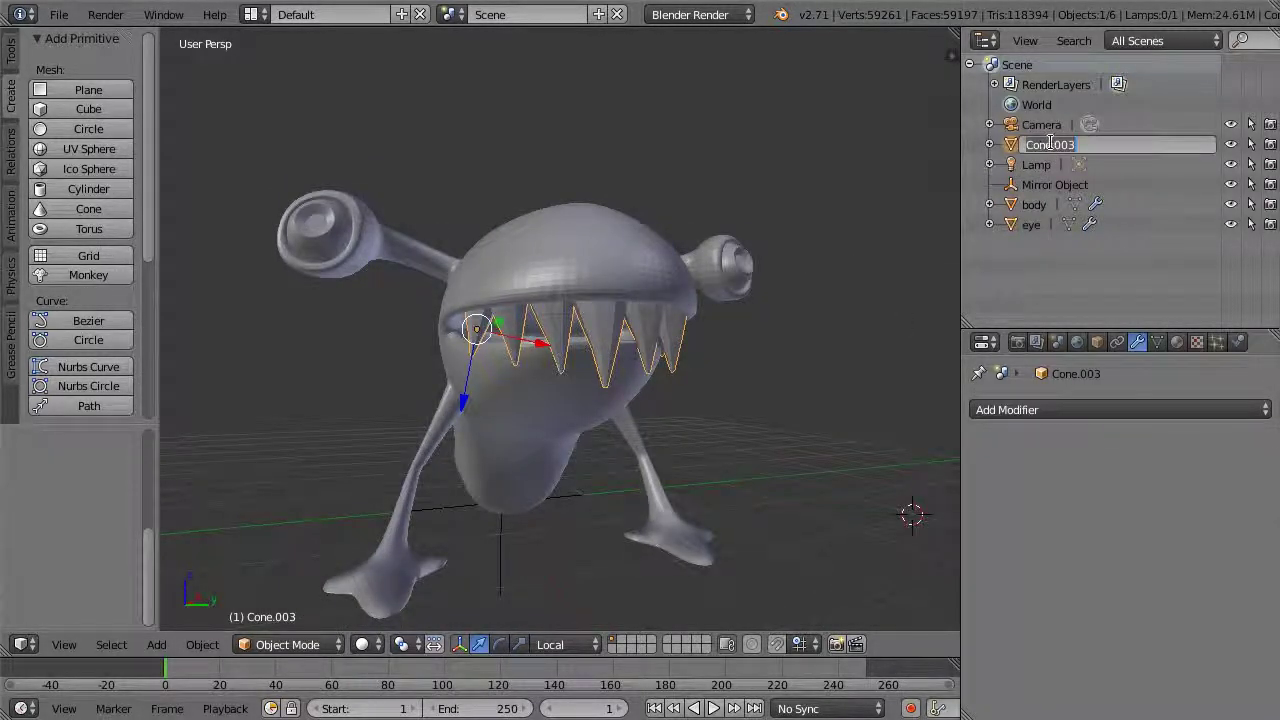
type("teeth")
key("Return")
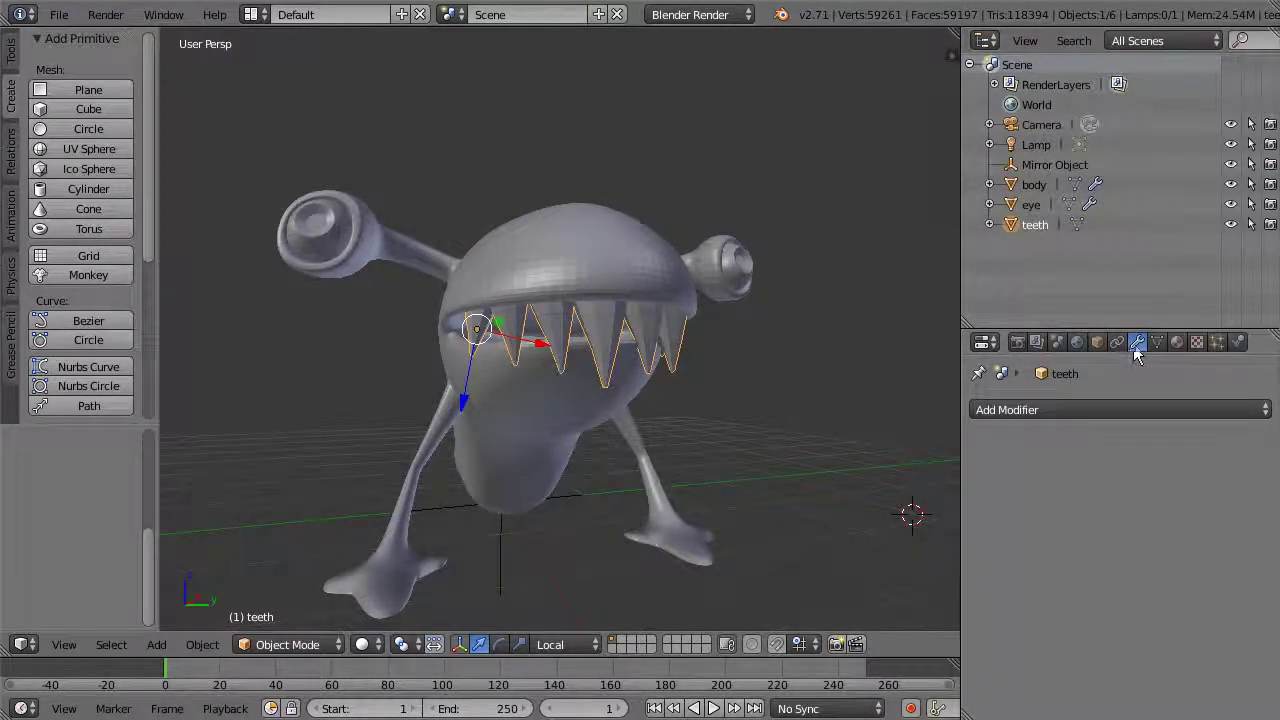
Add a Subdivision Surface modifier to the teeth and set its view subdivisions to 3
left_click(1115, 410)
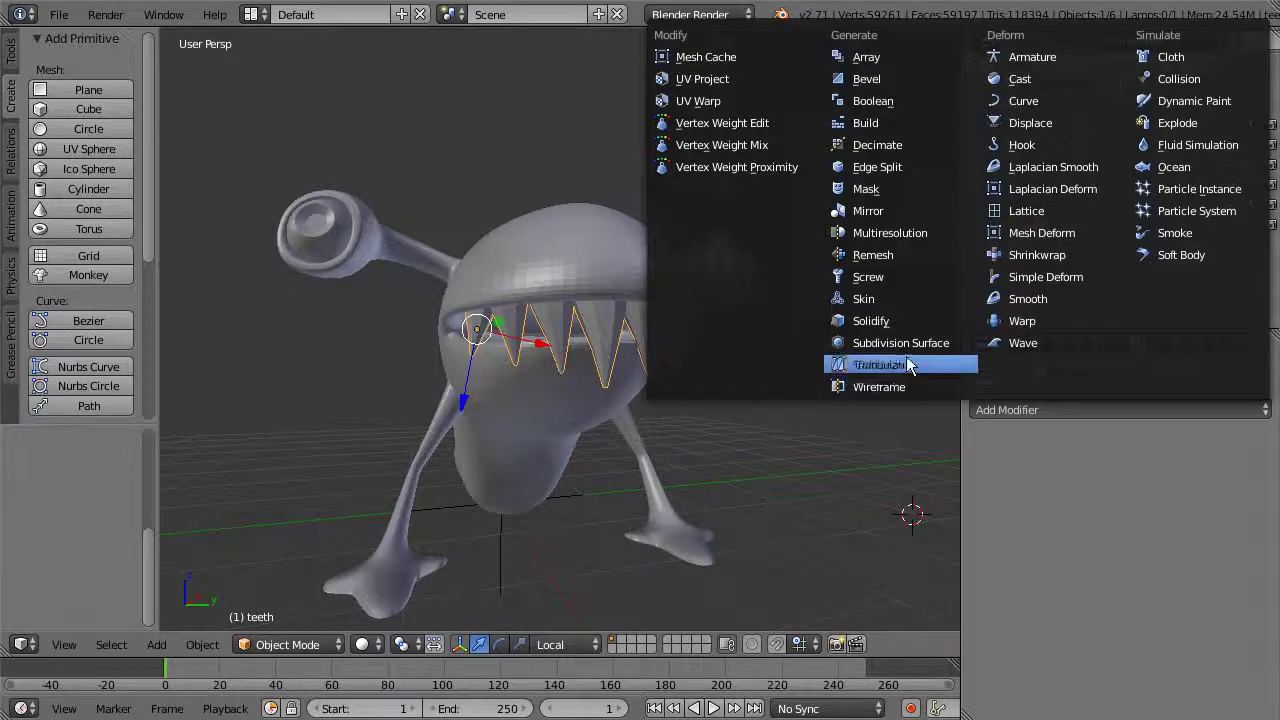
left_click(880, 342)
middle_click_drag(794, 359, 808, 396)
left_click(1107, 548)
left_click(1106, 548)
middle_click_drag(812, 445, 865, 356)
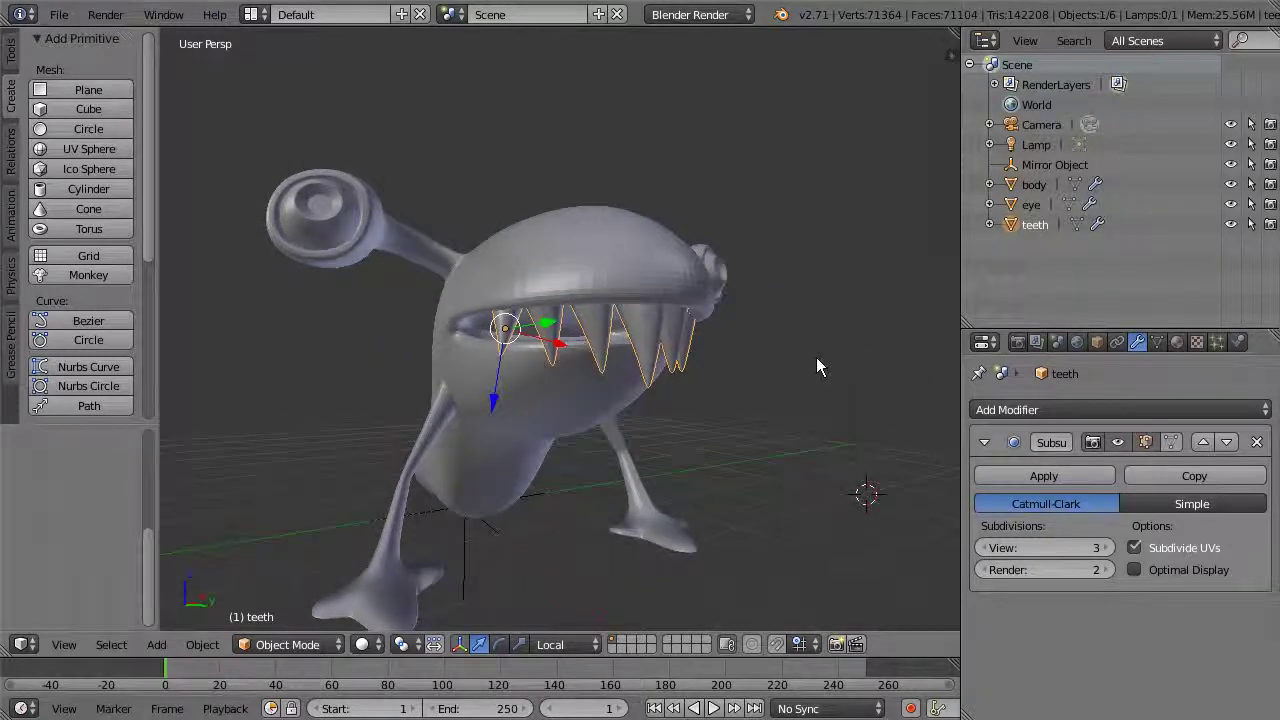
Reset the 3D cursor to the scene origin and fit the whole creature in view
left_click(816, 357)
key("shift+c")
middle_click_drag(832, 390, 783, 319)
Examine the smoothed teeth and the whole creature from the front and from the sides
scroll(806, 372, "up", 4)
scroll(806, 371, "up", 1)
scroll(790, 325, "up", 2)
middle_click_drag(849, 377, 791, 330)
scroll(727, 348, "down", 1)
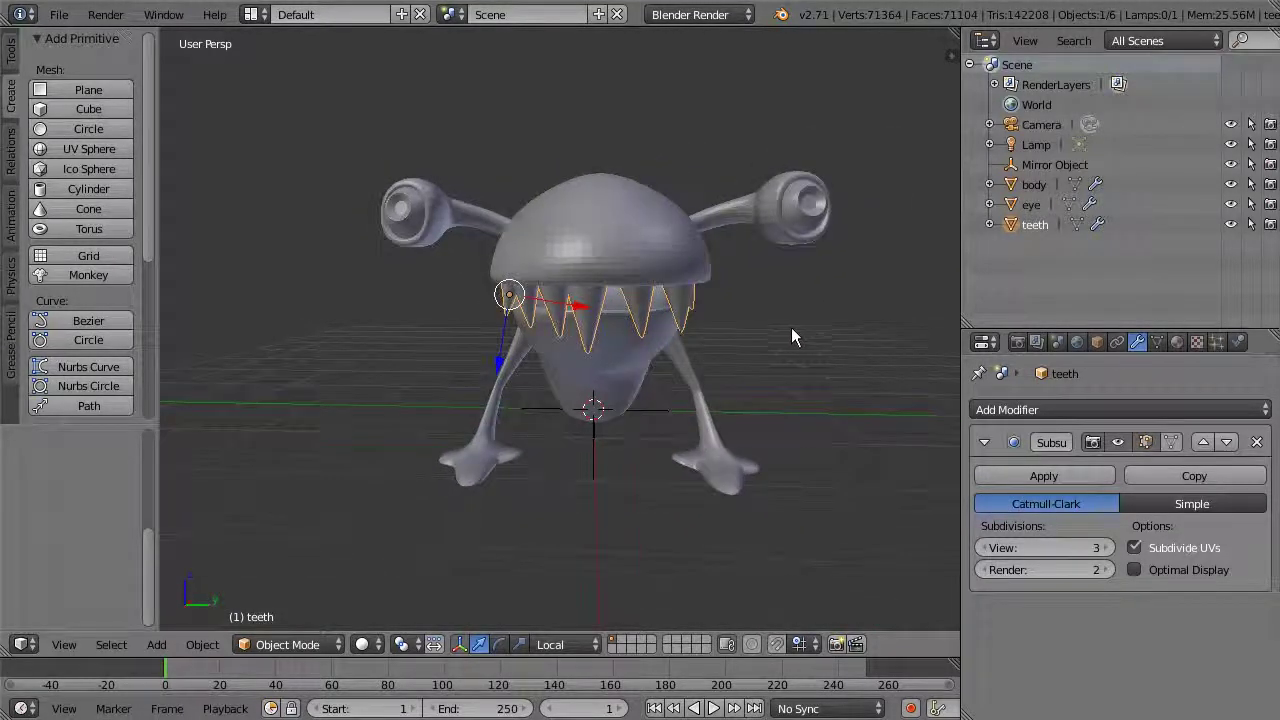
middle_click_drag(660, 263, 446, 339)
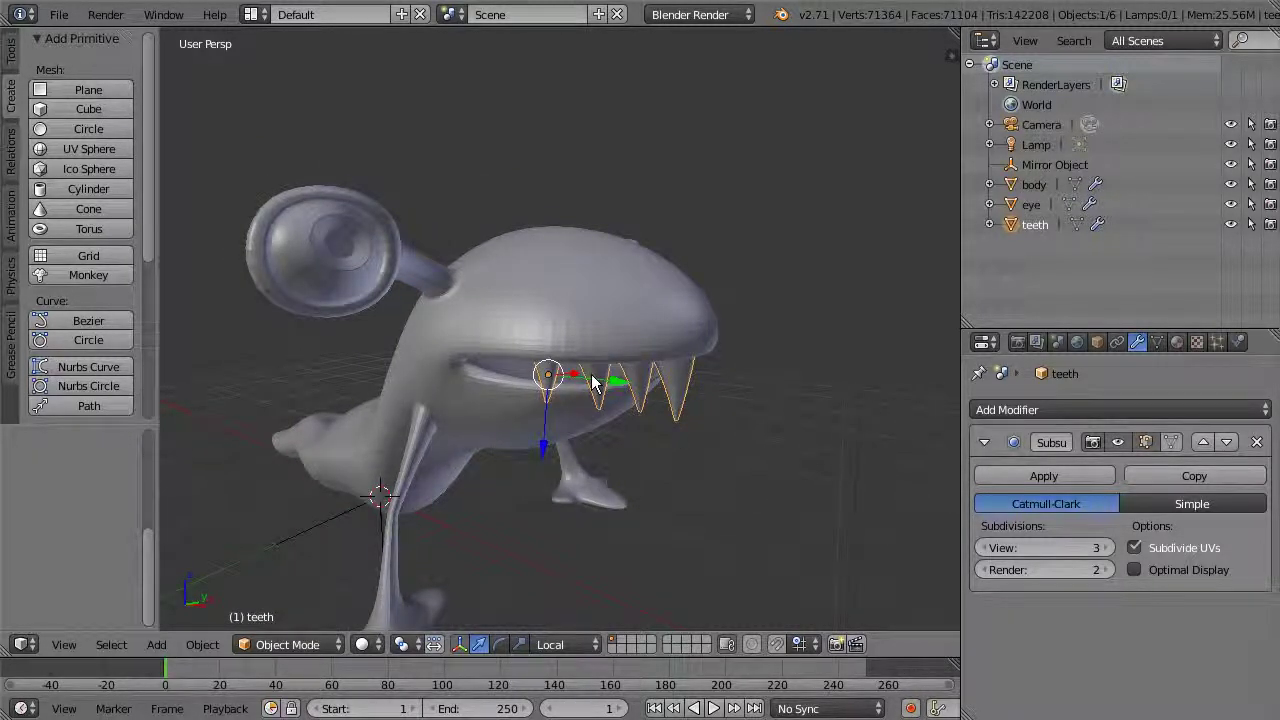
mouse_move(749, 320)
middle_mouse_down()
mouse_move(726, 343)
mouse_move(680, 338)
mouse_move(749, 382)
mouse_move(771, 323)
middle_mouse_up()
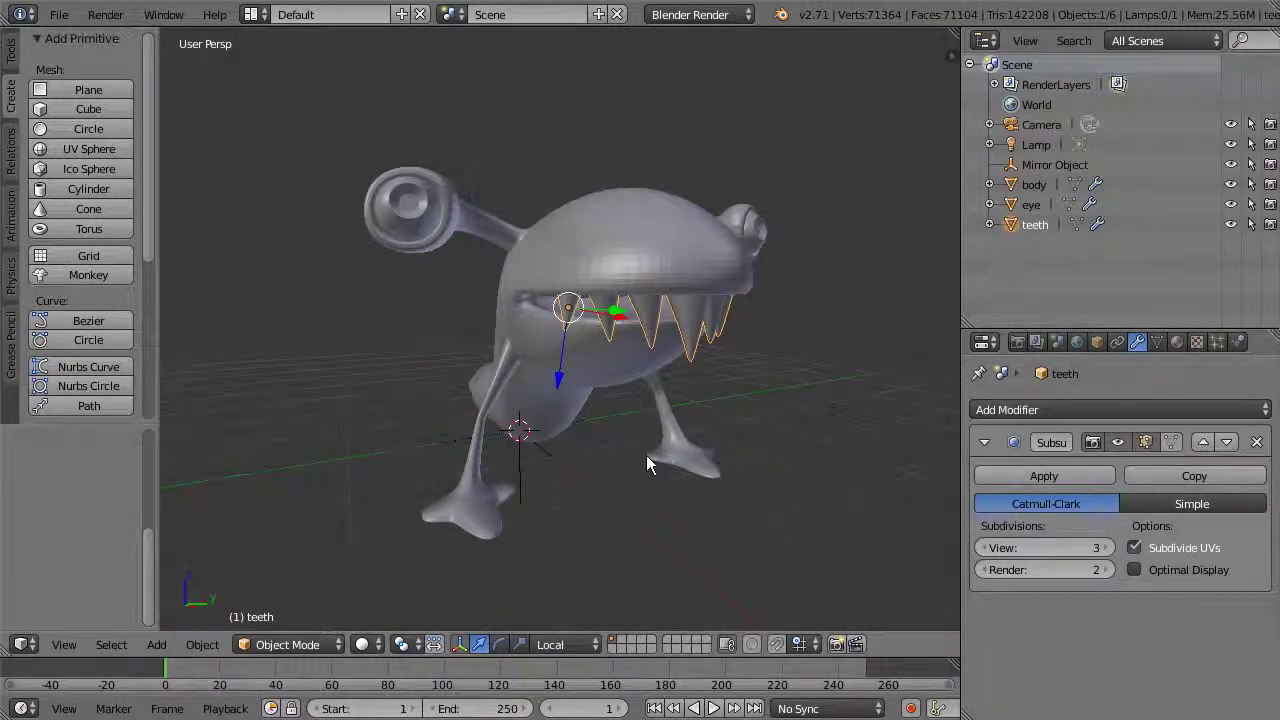
middle_click_drag(884, 407, 829, 414)
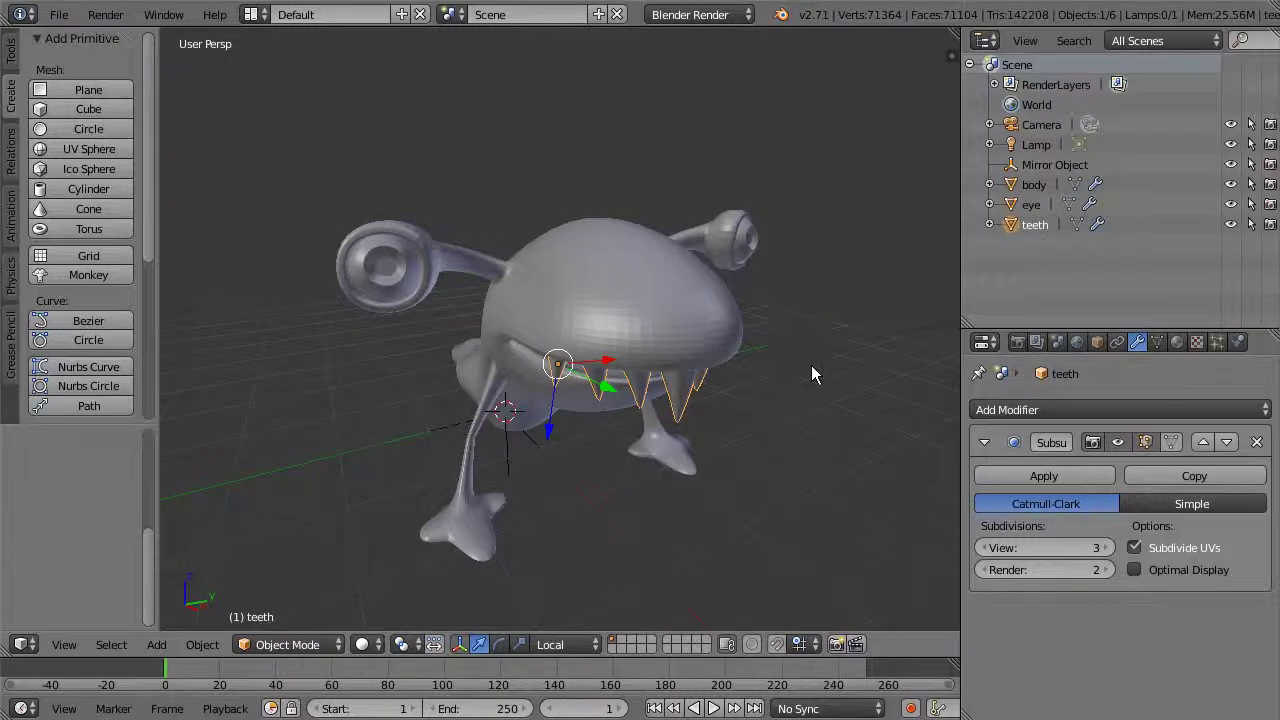
middle_click_drag(811, 361, 809, 337)
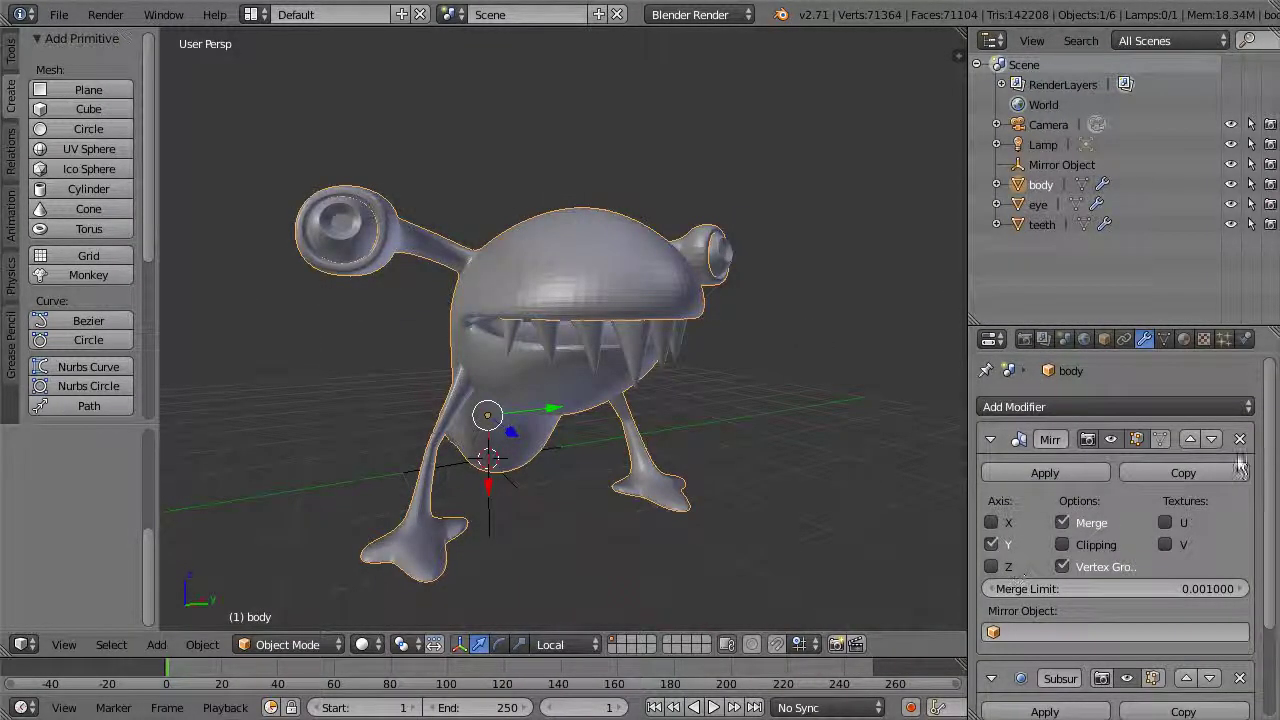
Remove the Subdivision Surface modifier from the creature's body, keeping its Mirror modifier
left_click_drag(1268, 440, 1270, 540)
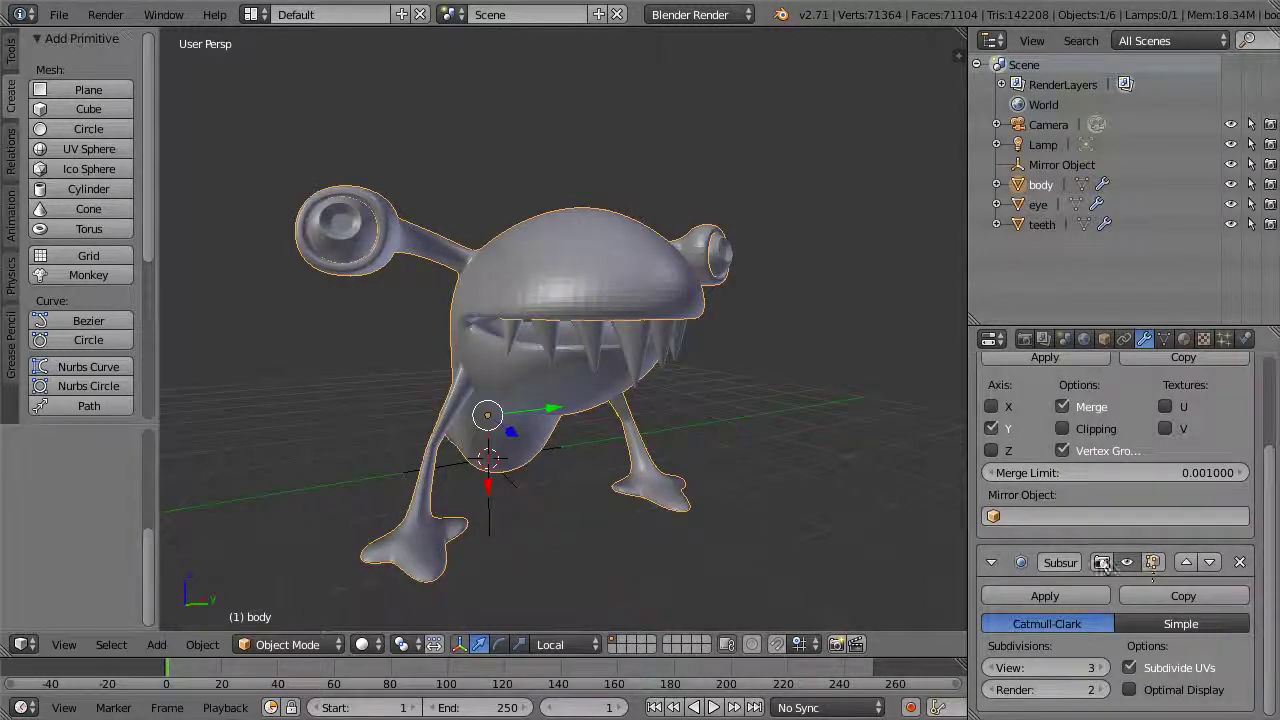
left_click(1241, 563)
mouse_move(850, 362)
middle_mouse_down()
mouse_move(627, 403)
mouse_move(620, 489)
mouse_move(791, 409)
mouse_move(866, 394)
mouse_move(853, 358)
middle_mouse_up()
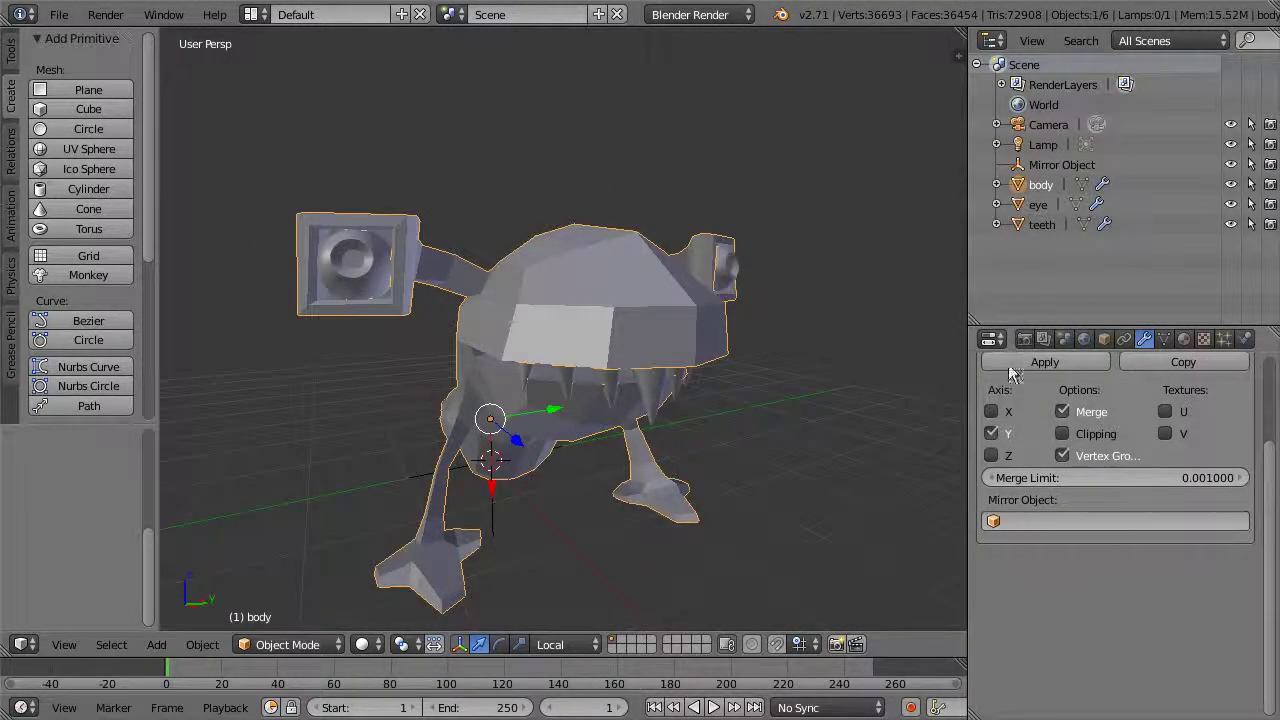
middle_click_drag(1010, 370, 1010, 375)
left_click_drag(1270, 500, 1263, 371)
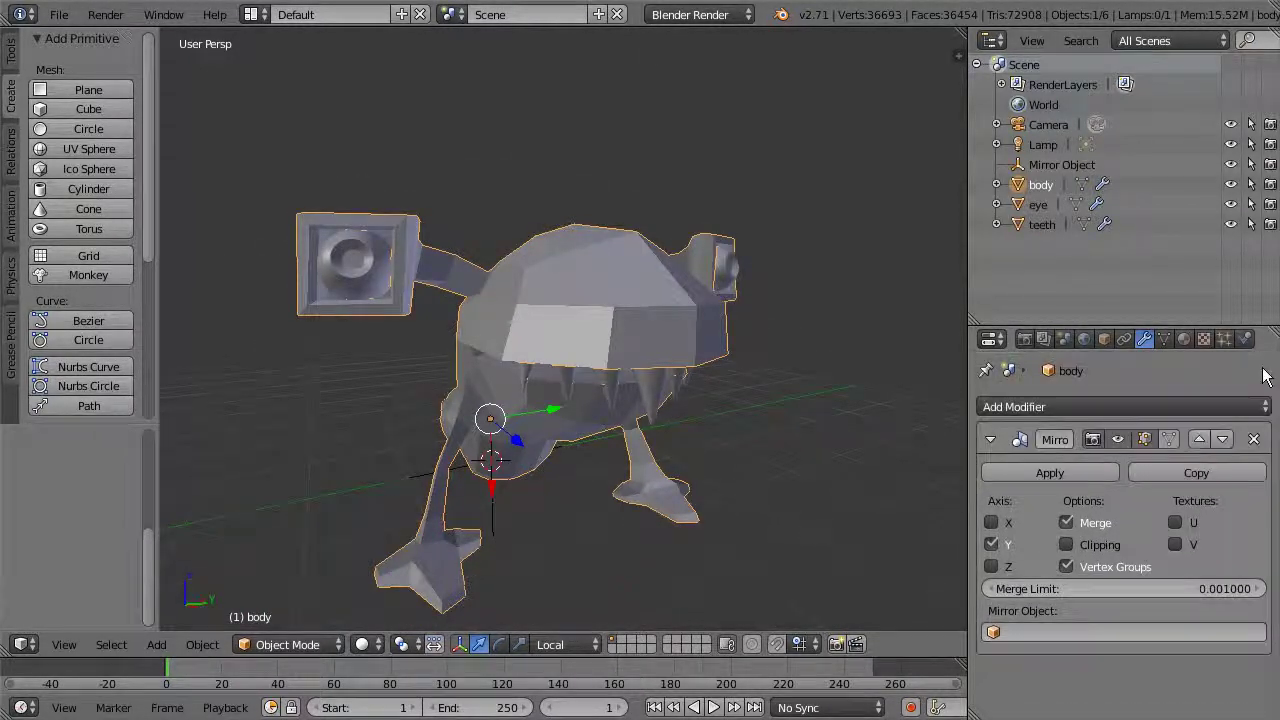
Apply the Mirror modifier on the body so both halves become real geometry
left_click(1095, 408)
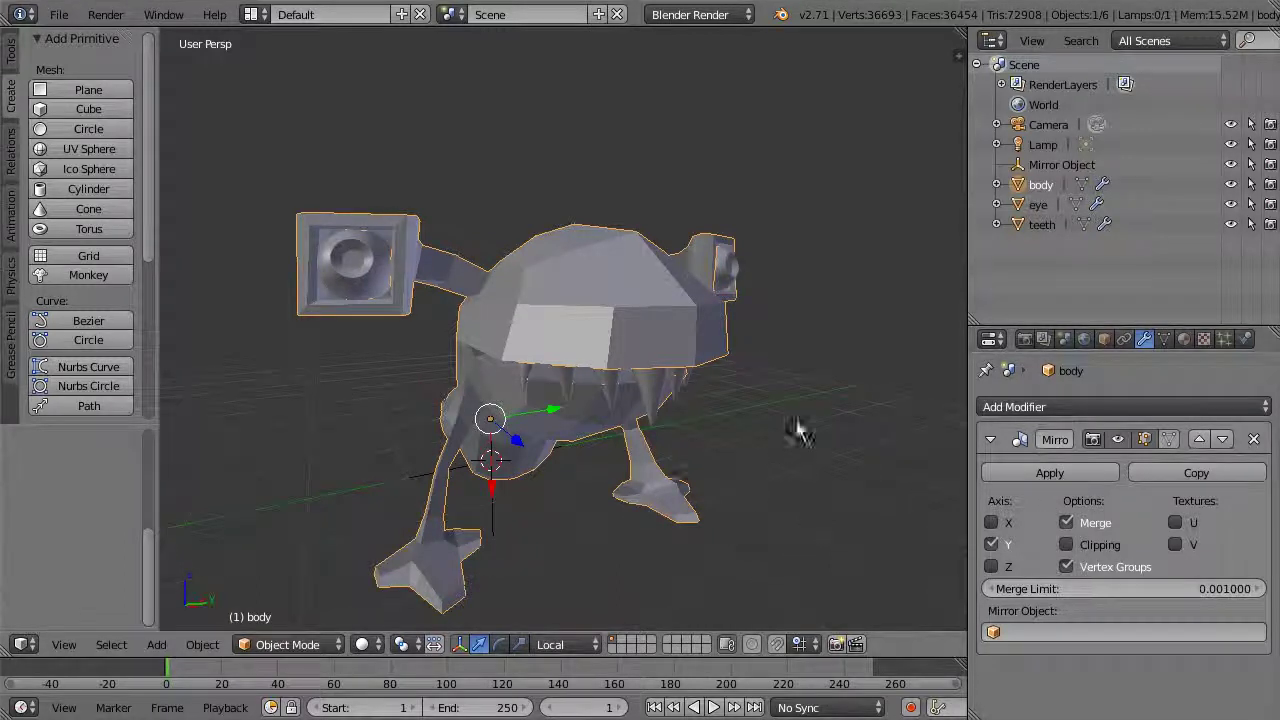
middle_click_drag(780, 444, 760, 381)
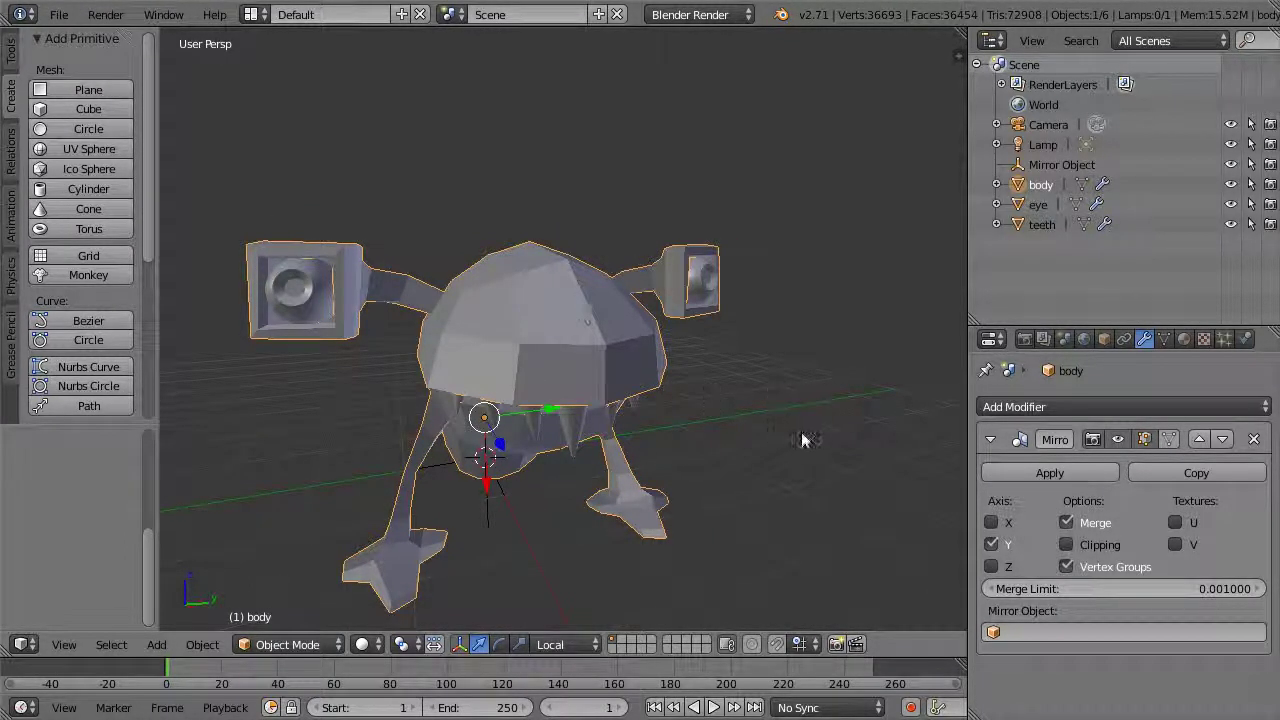
middle_click_drag(723, 374, 582, 263)
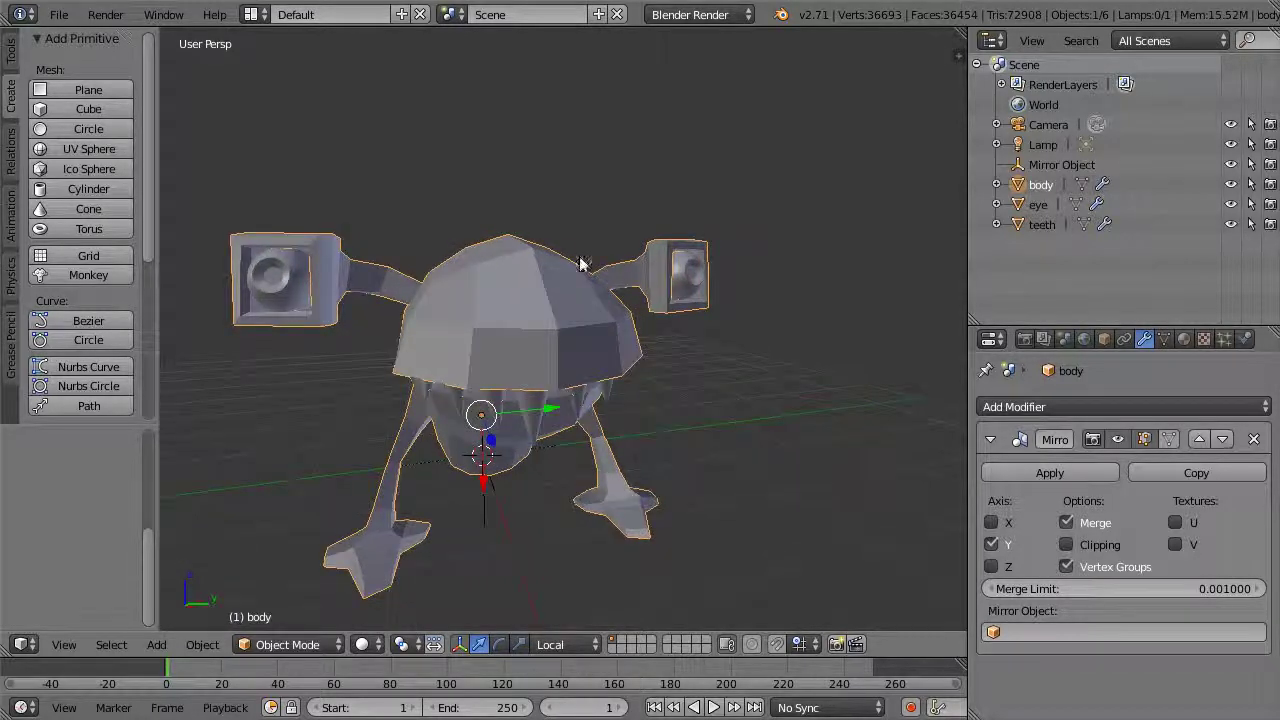
mouse_move(812, 385)
middle_mouse_down()
mouse_move(802, 378)
mouse_move(818, 398)
middle_mouse_up()
left_click(1046, 470)
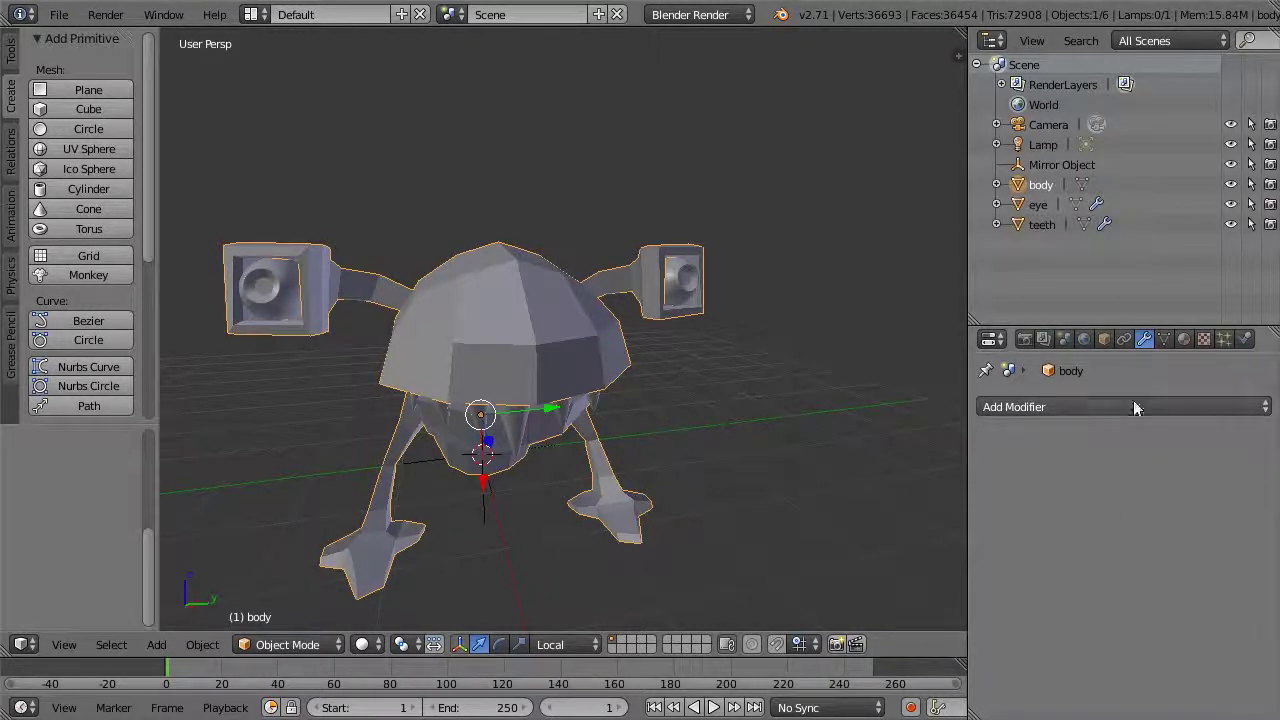
Add a Multiresolution modifier to the creature's body
middle_click_drag(826, 453, 515, 312)
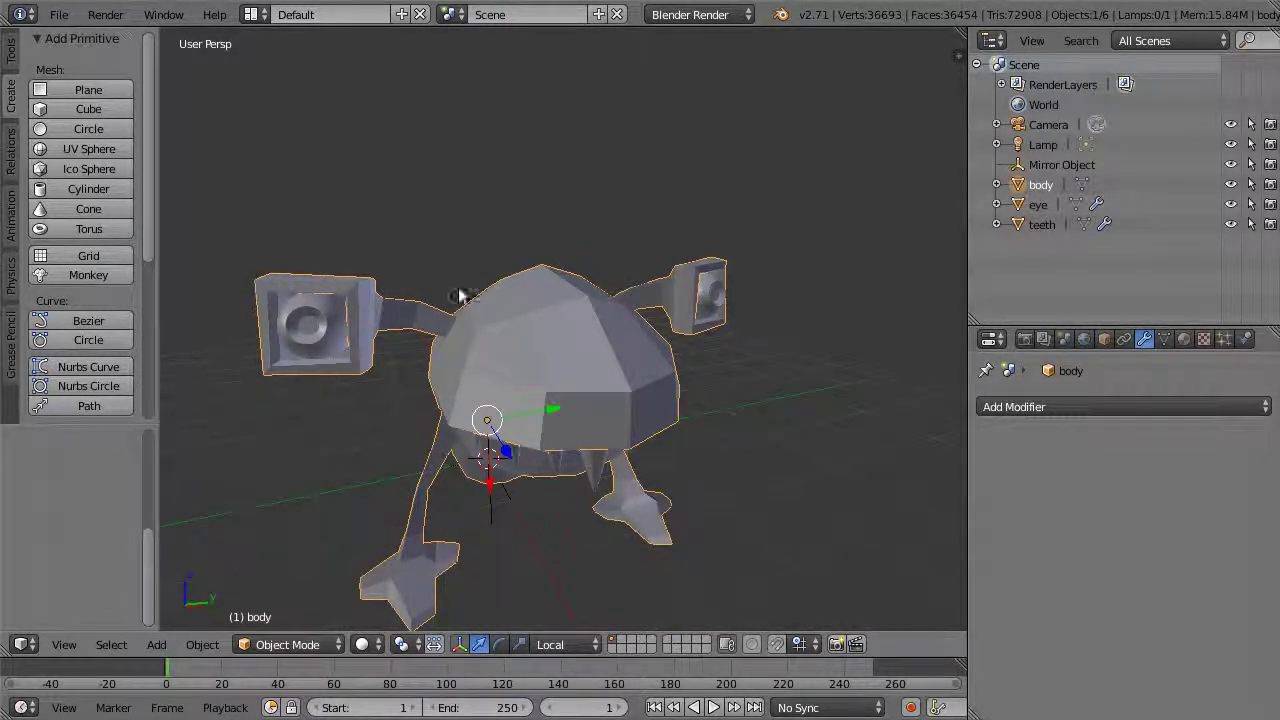
middle_click_drag(680, 281, 825, 371)
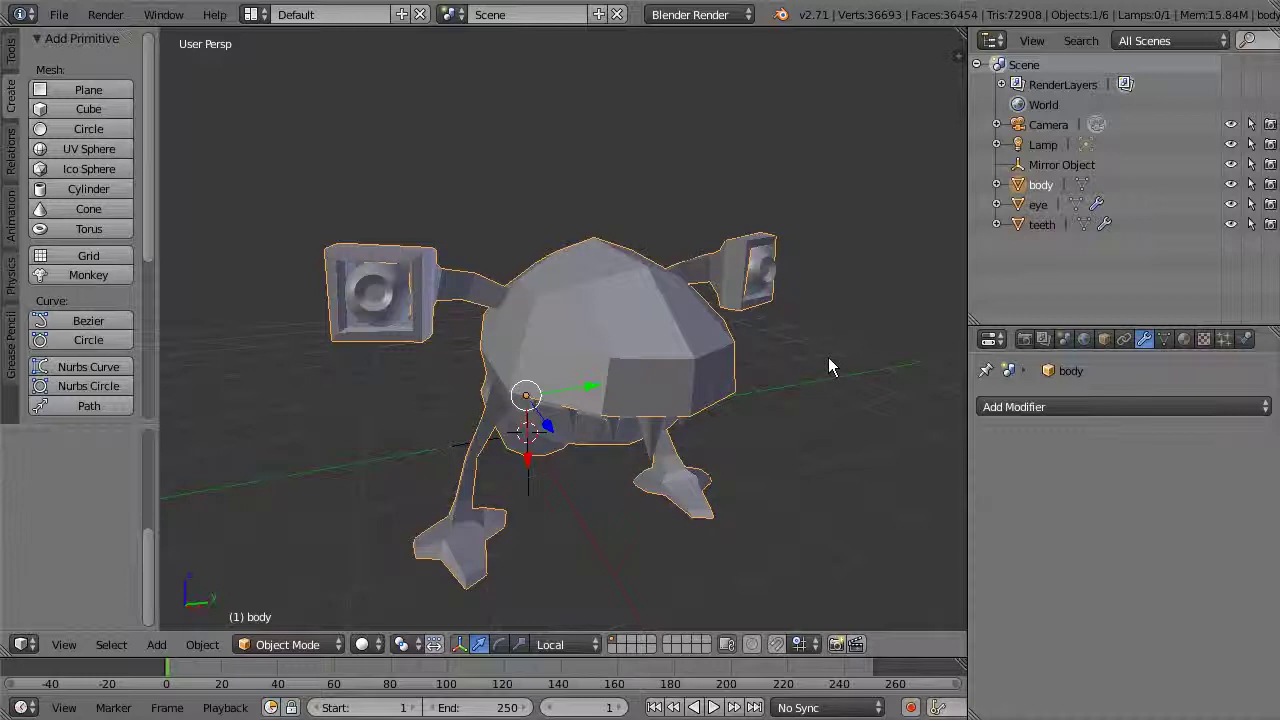
left_click(1012, 405)
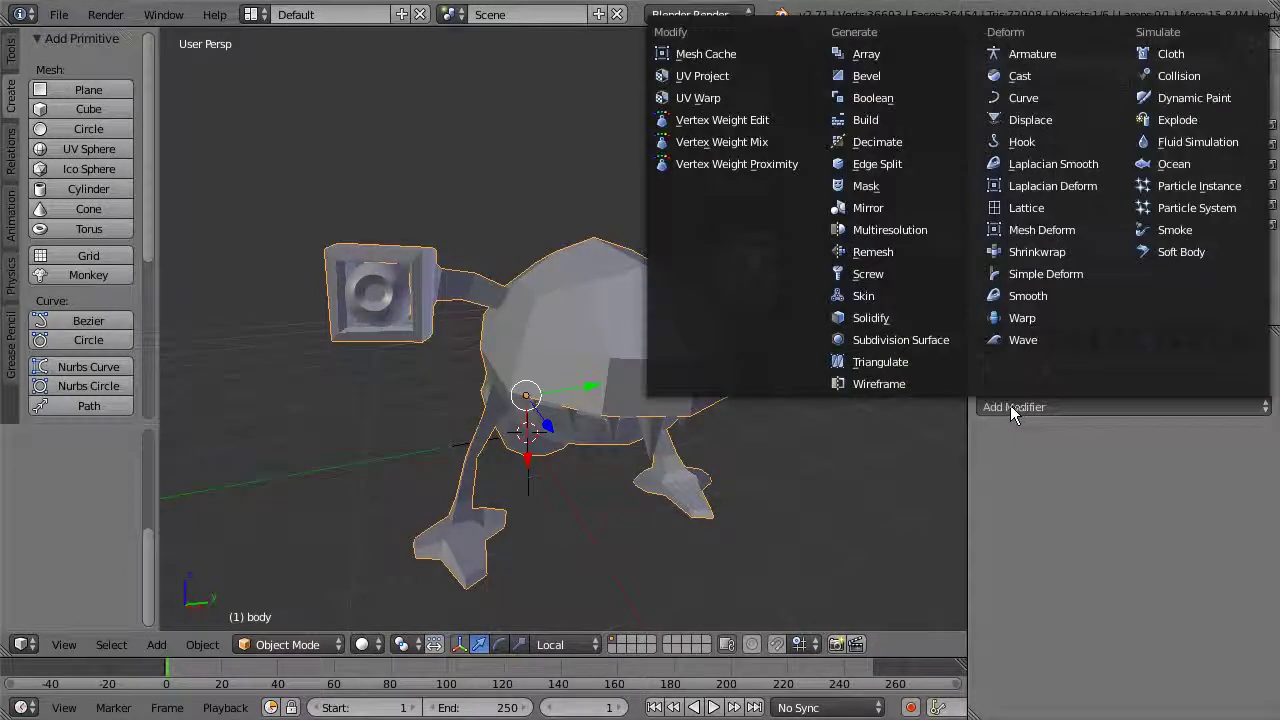
left_click(901, 236)
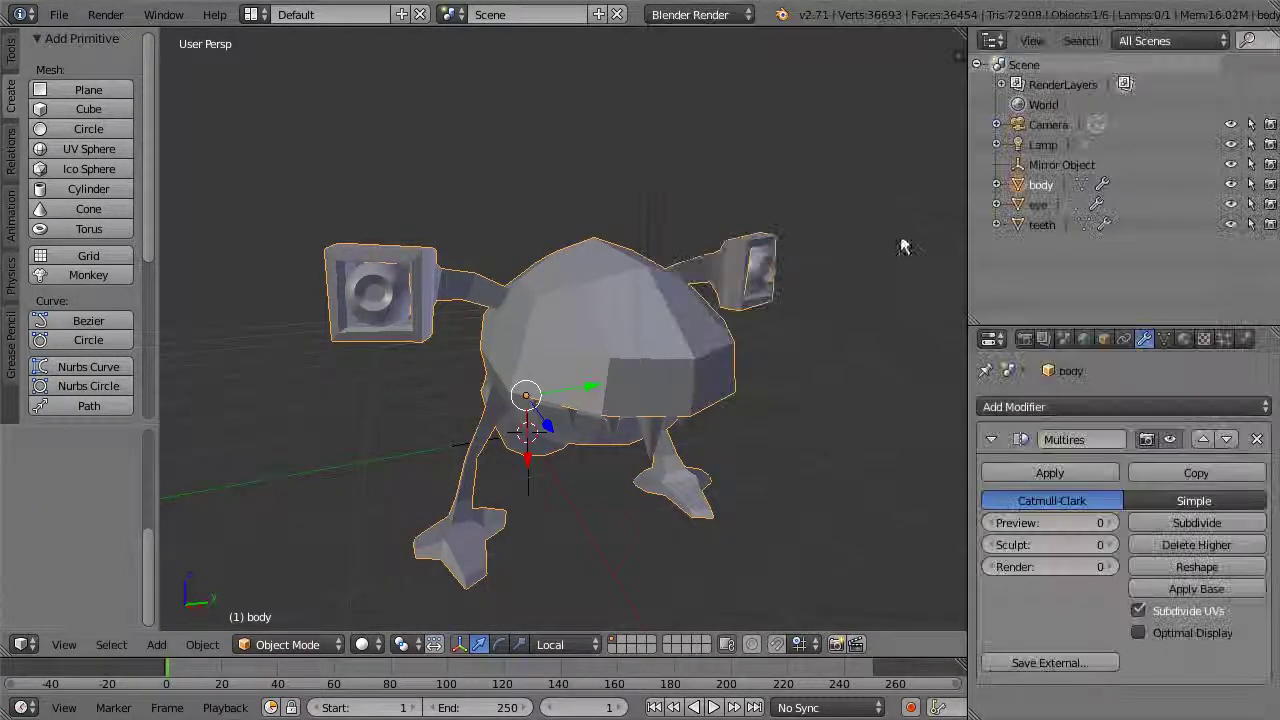
Subdivide the body once with the Multiresolution modifier, using Catmull-Clark
middle_click_drag(886, 437, 862, 429)
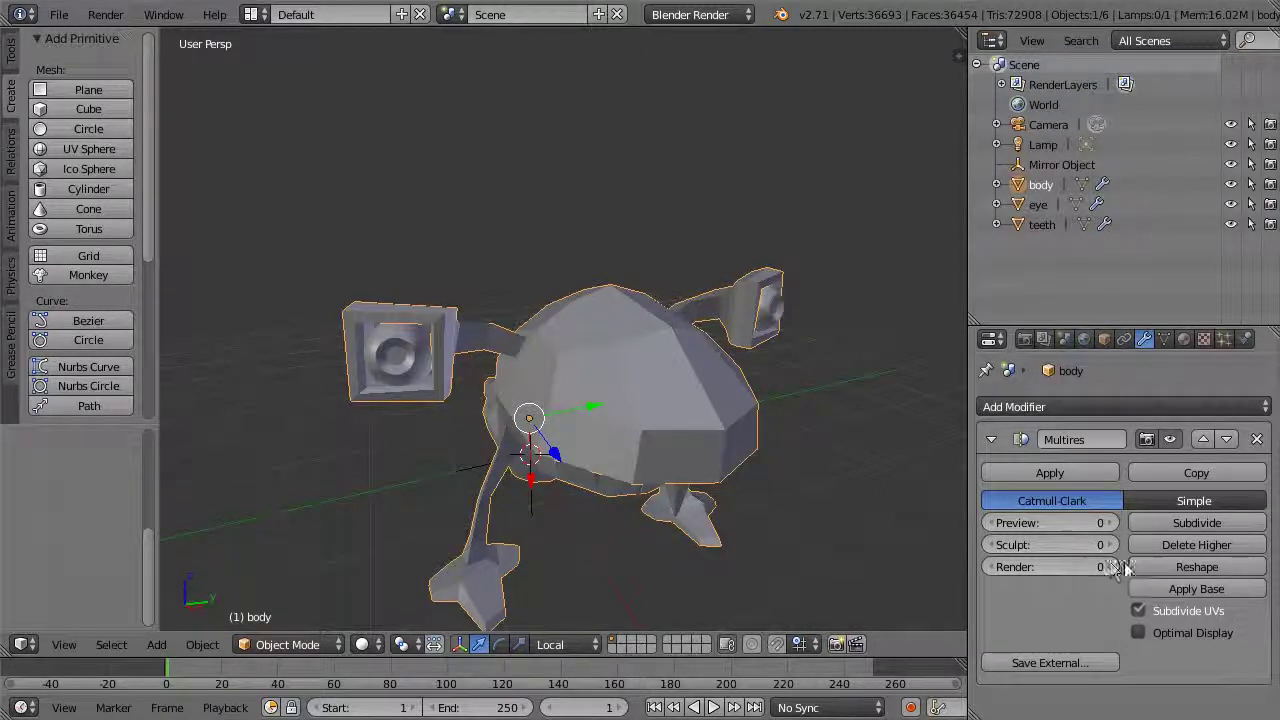
middle_click_drag(864, 512, 846, 472)
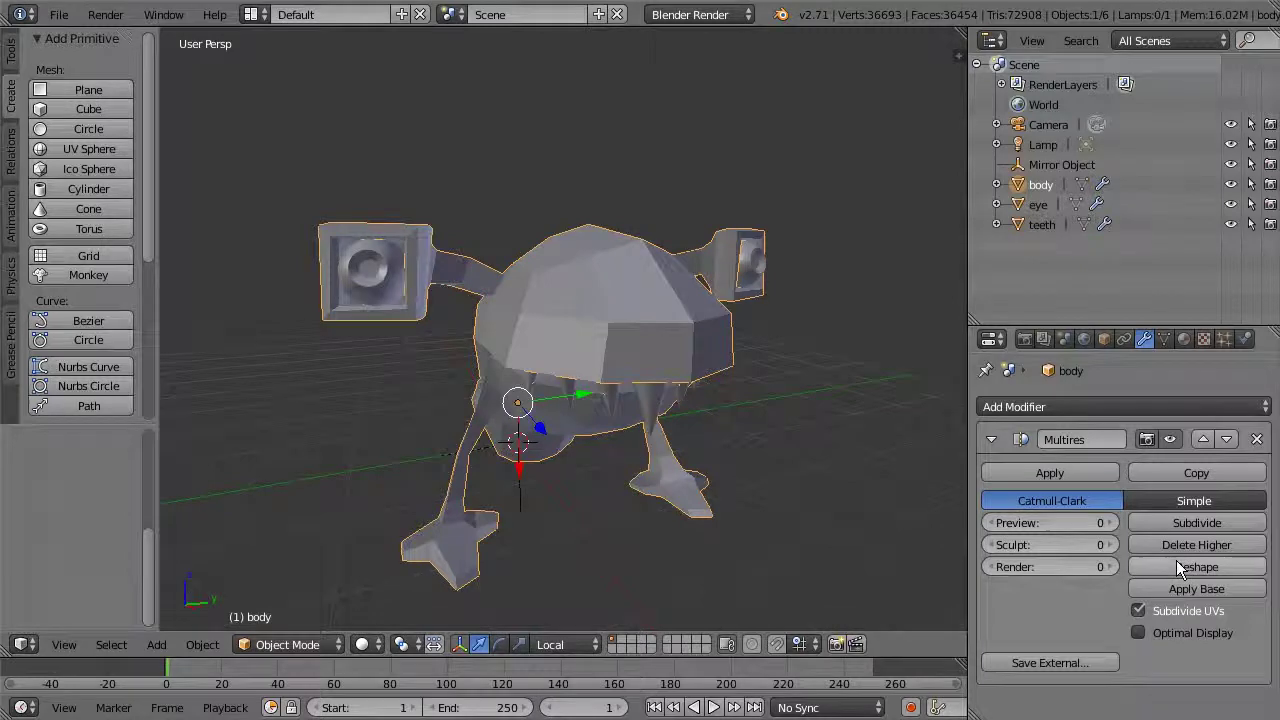
left_click(1208, 523)
middle_click_drag(893, 421, 822, 432)
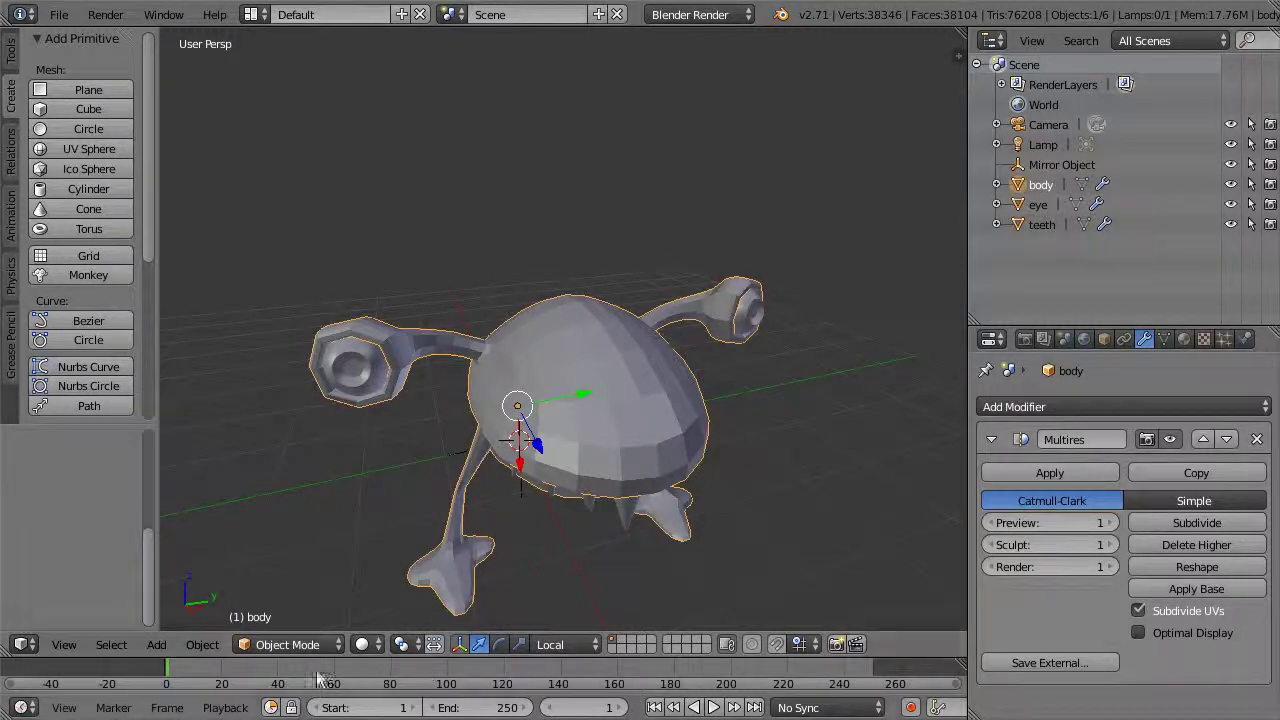
Switch the body from Object Mode to Sculpt Mode and bring the creature's face into view
left_click(295, 645)
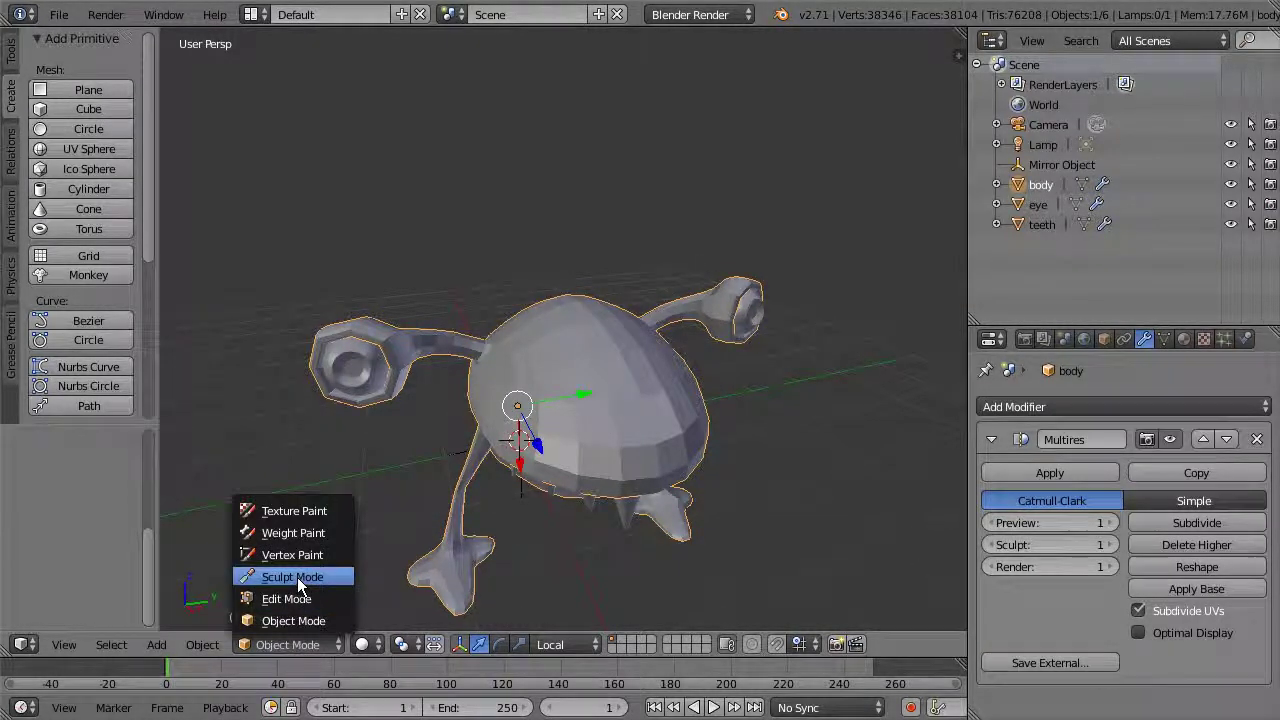
left_click(297, 577)
middle_click_drag(803, 440, 805, 360)
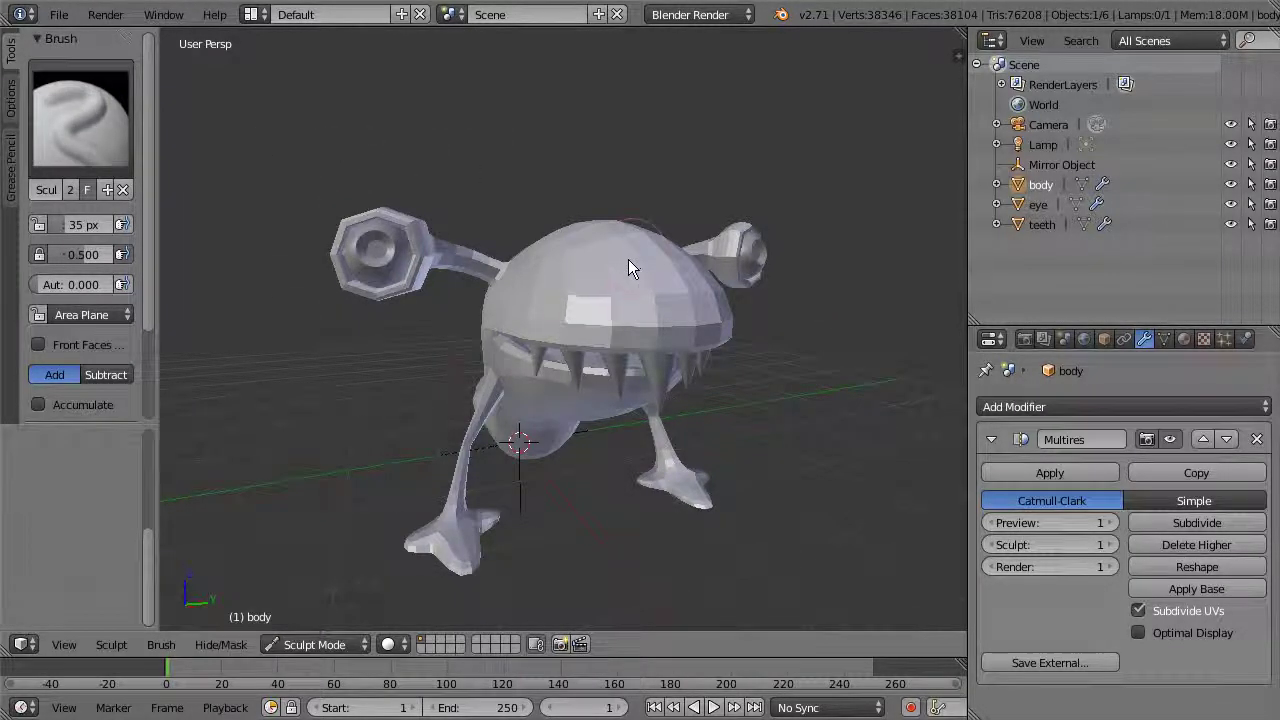
Expand the Symmetry / Lock settings for sculpting and use Y as the only mirror axis
left_click(85, 108)
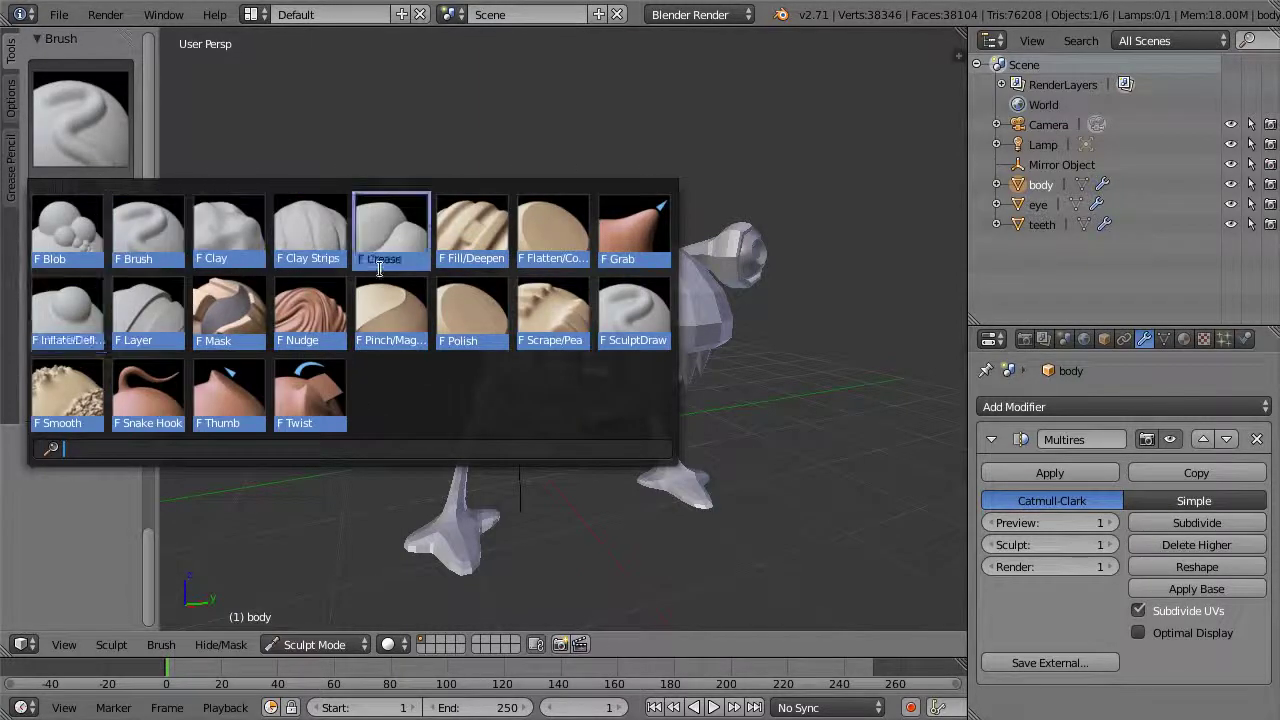
left_click_drag(148, 94, 148, 102)
scroll(148, 110, "down", 3)
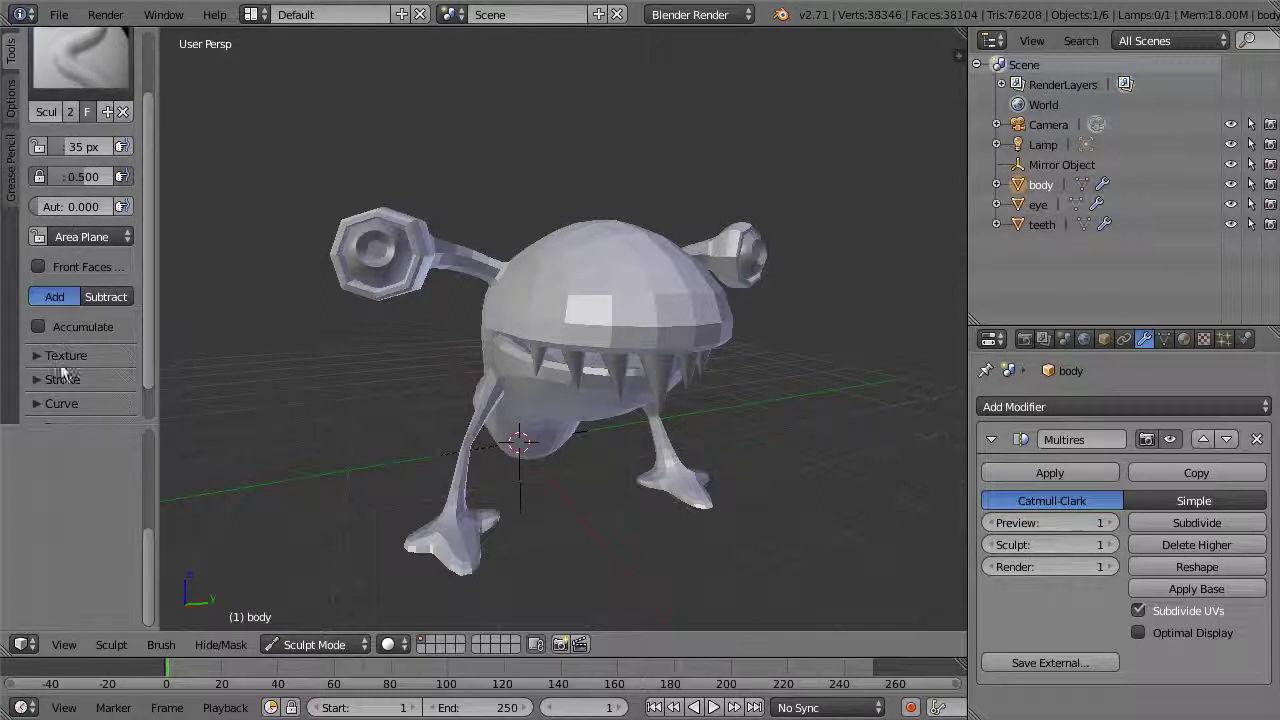
scroll(148, 270, "down", 2)
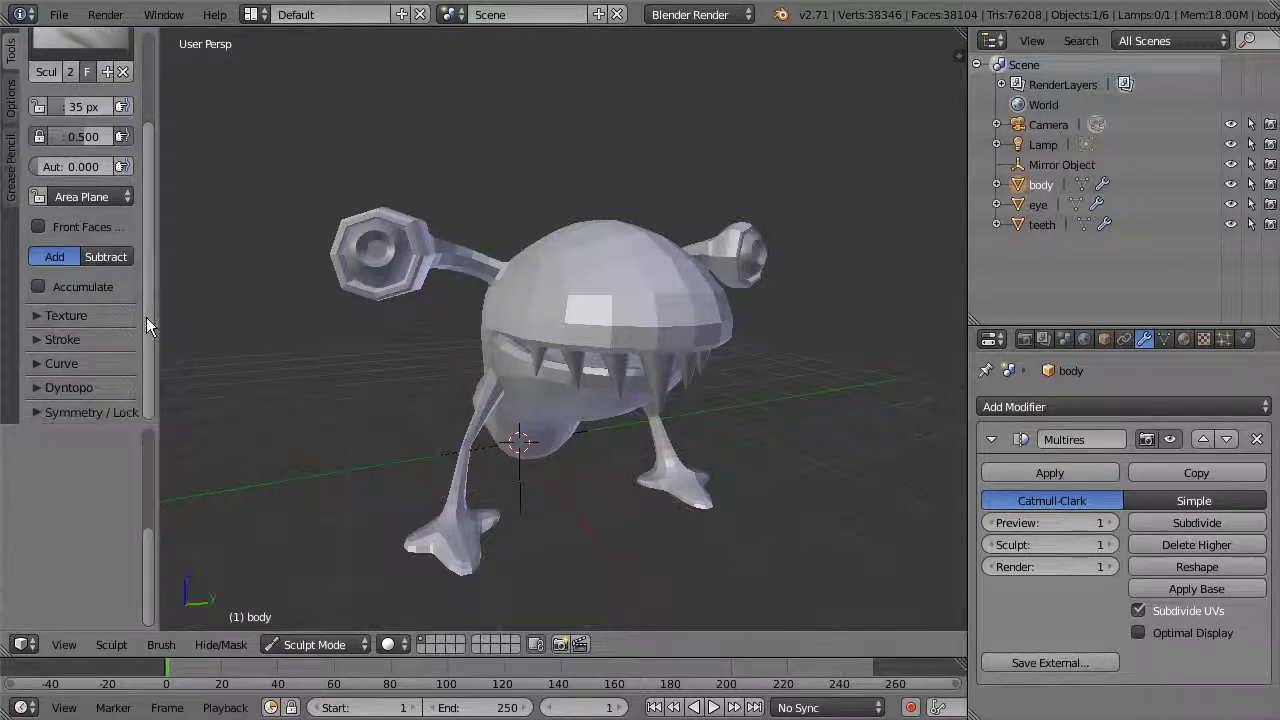
left_click(37, 414)
scroll(148, 281, "down", 7)
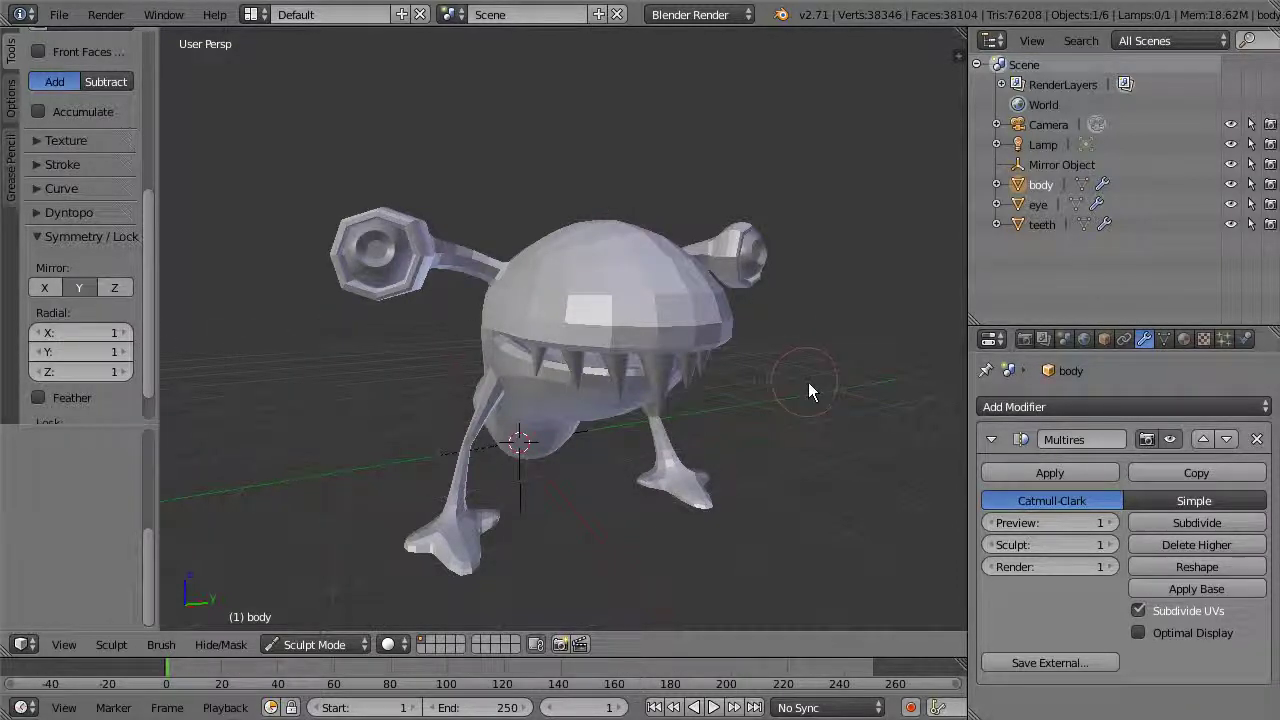
middle_click_drag(773, 390, 699, 384)
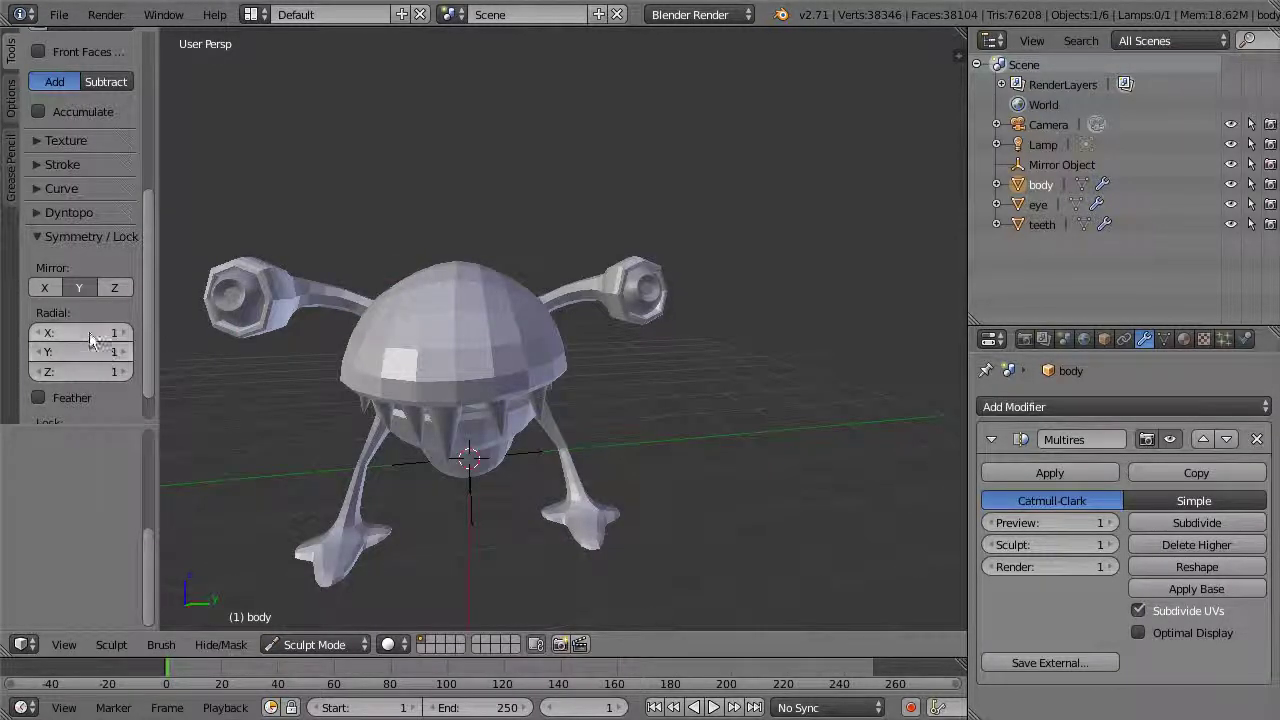
scroll(146, 310, "down", 2)
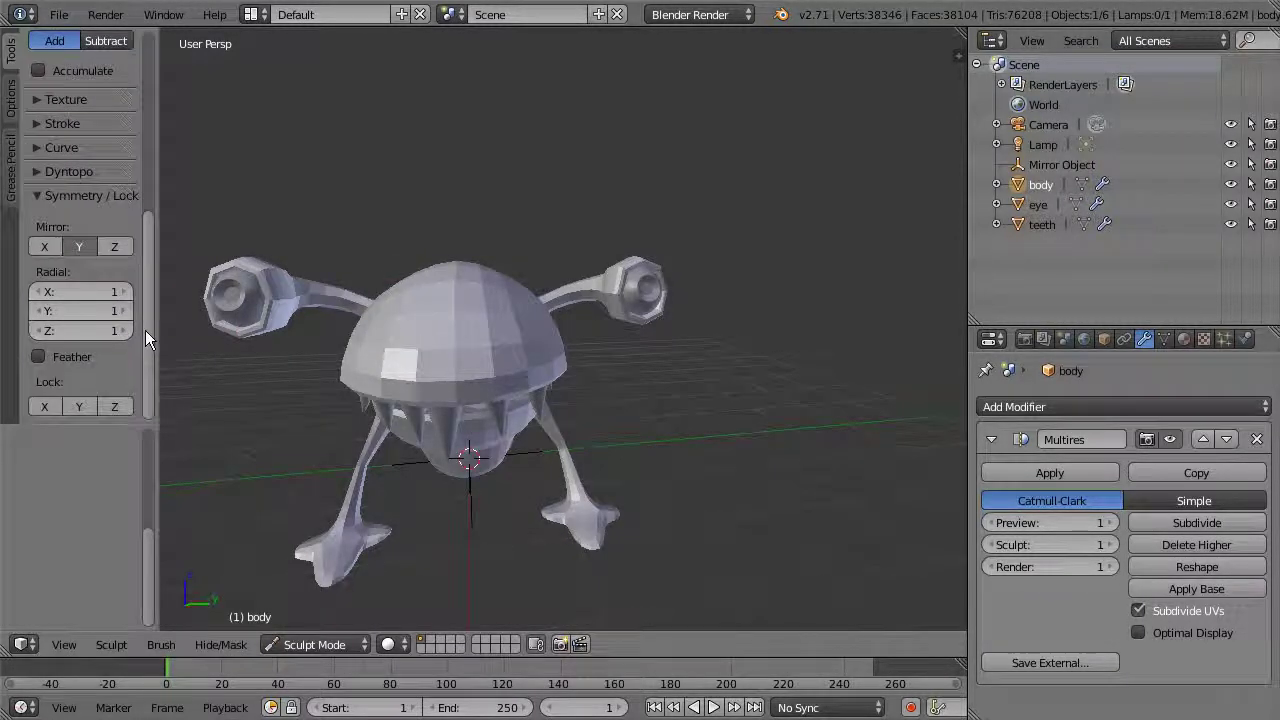
Choose the Grab brush for sculpting the creature's body
left_click_drag(145, 330, 174, 128)
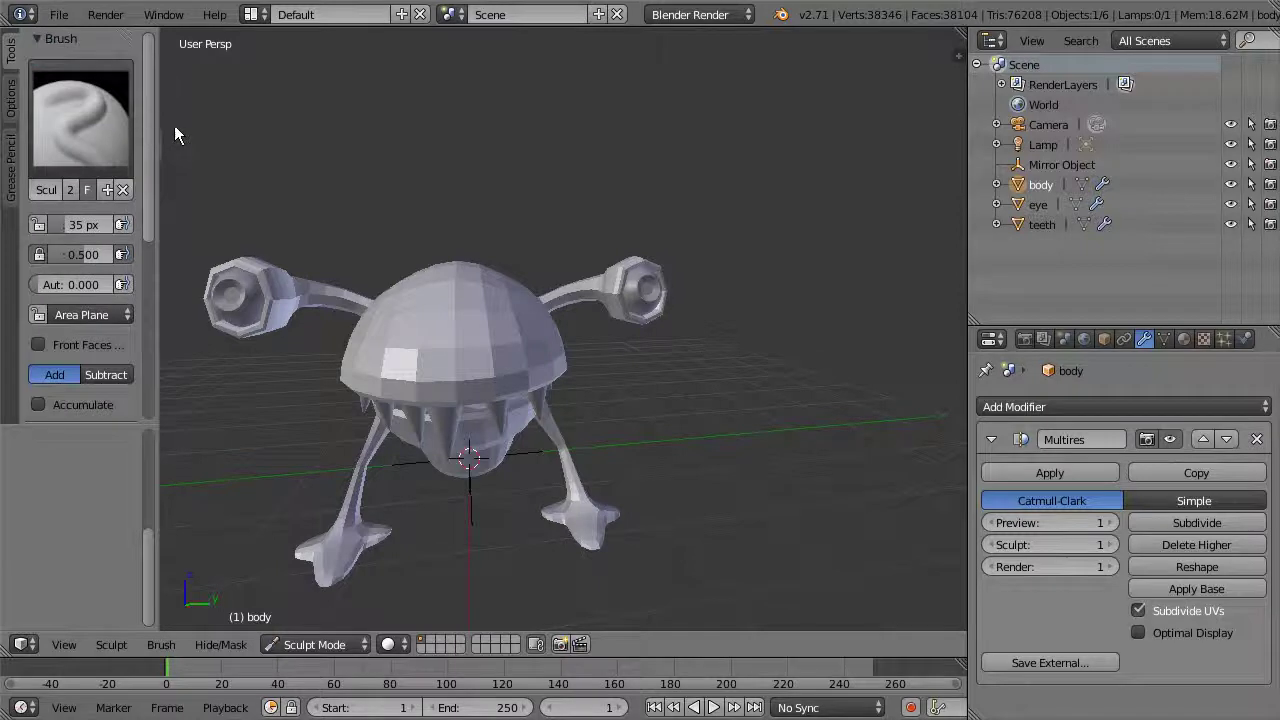
left_click(107, 120)
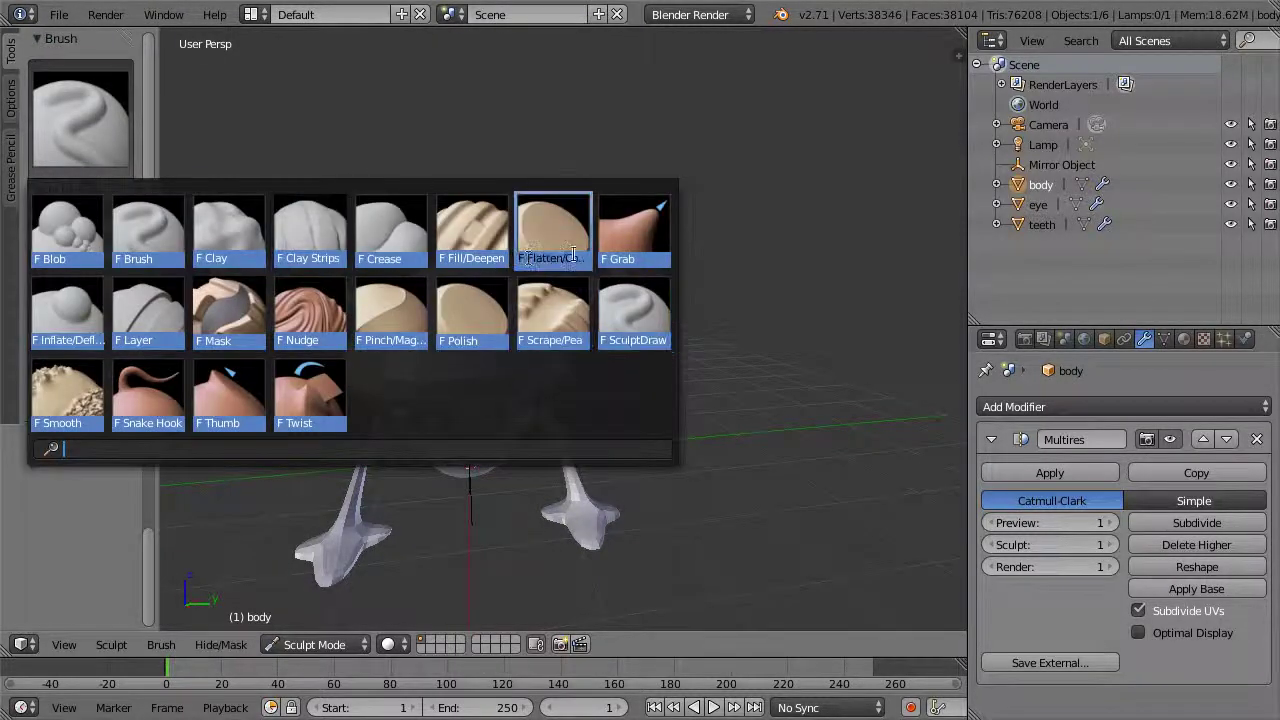
left_click(629, 232)
middle_click_drag(697, 205, 500, 286)
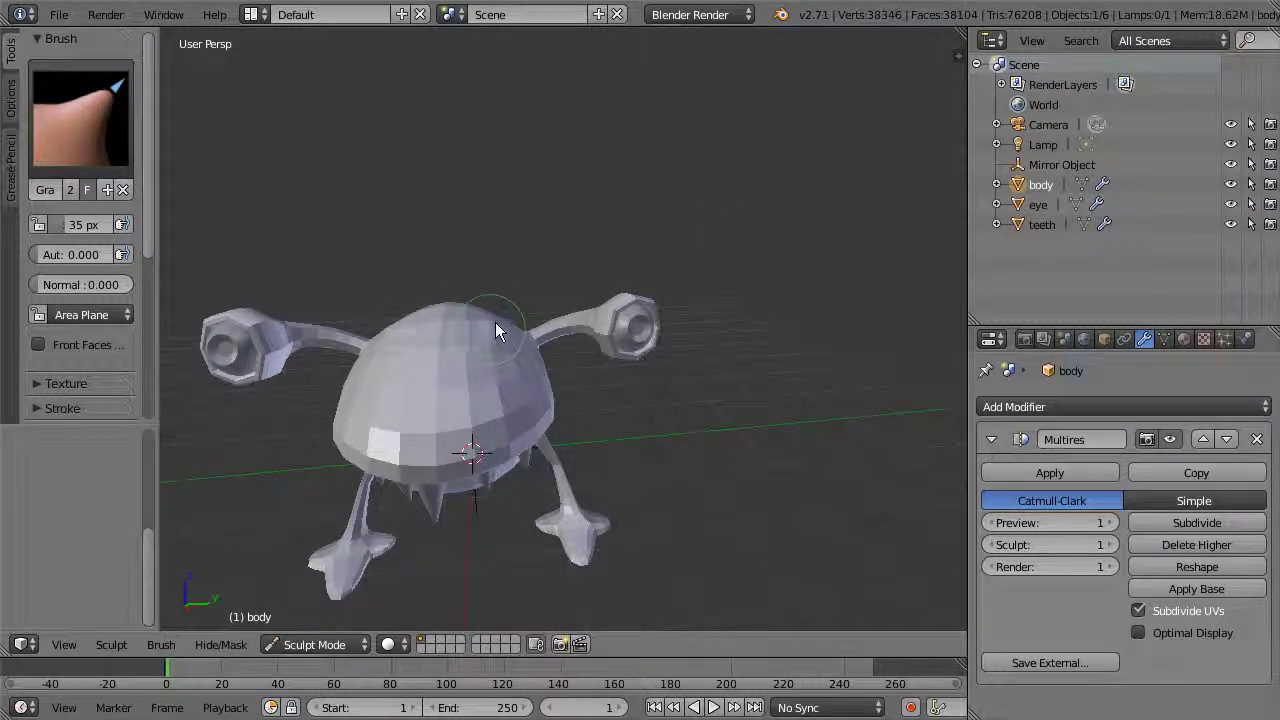
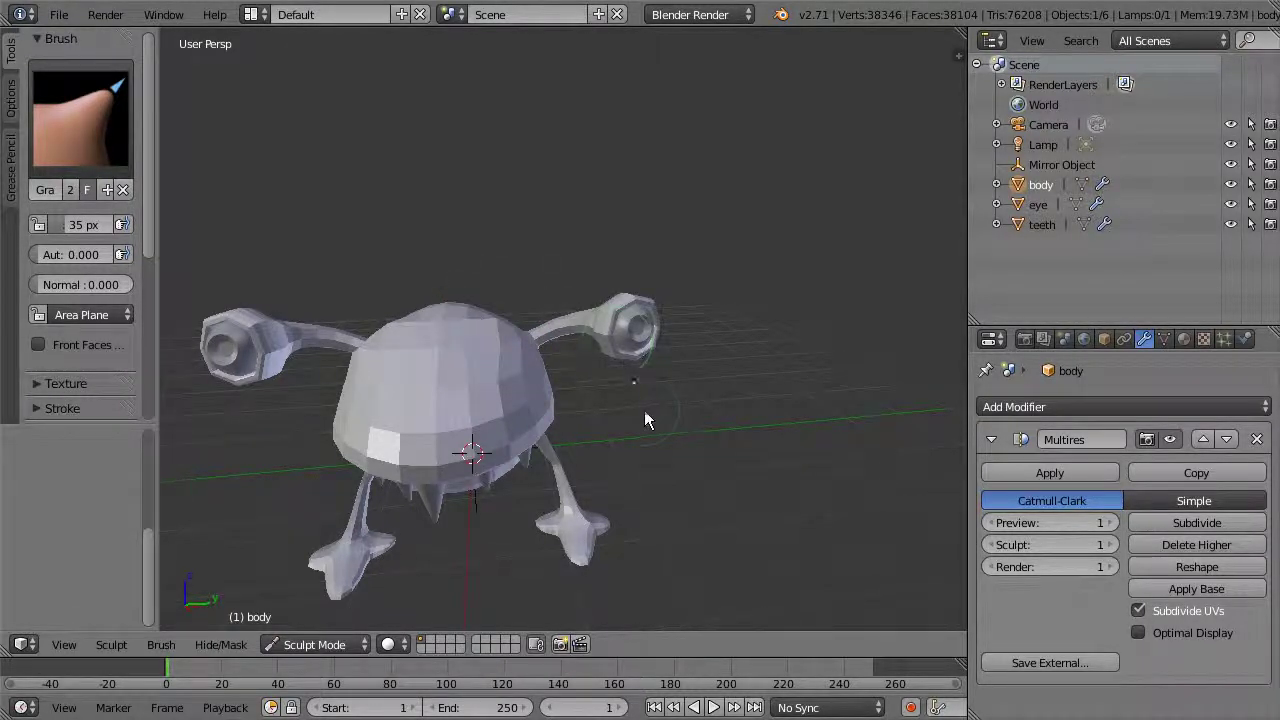
Set the Grab brush radius to 71 px and pull the top of the creature's head into a new shape
middle_click_drag(645, 413, 657, 391)
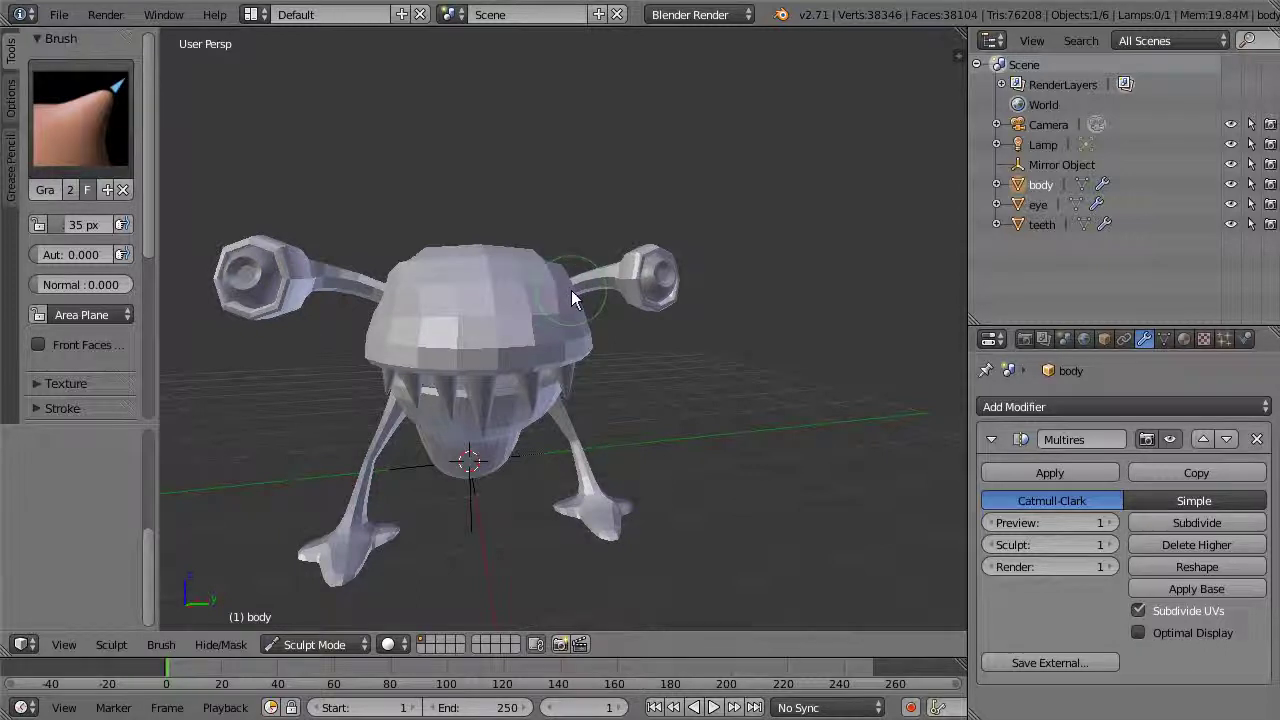
middle_click_drag(655, 229, 433, 360)
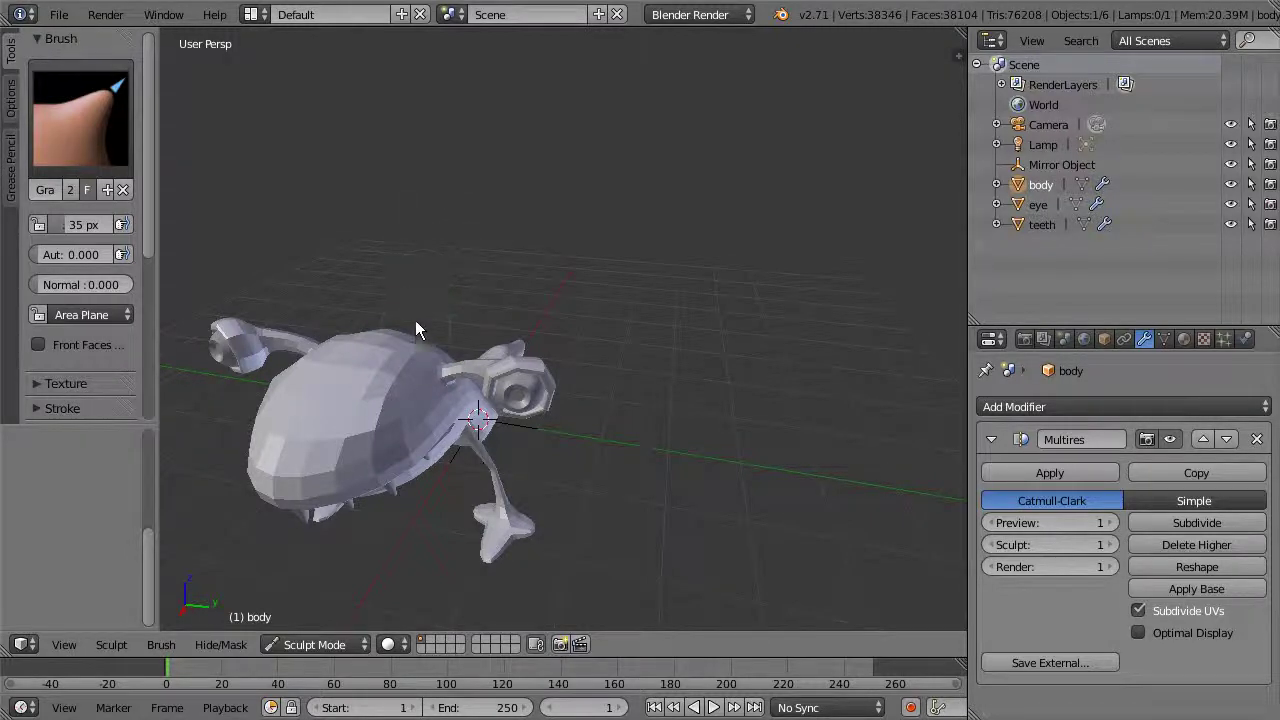
left_click_drag(88, 225, 124, 225)
mouse_move(424, 373)
left_mouse_down()
mouse_move(413, 349)
mouse_move(389, 378)
mouse_move(365, 383)
mouse_move(351, 361)
mouse_move(370, 351)
mouse_move(368, 366)
left_mouse_up()
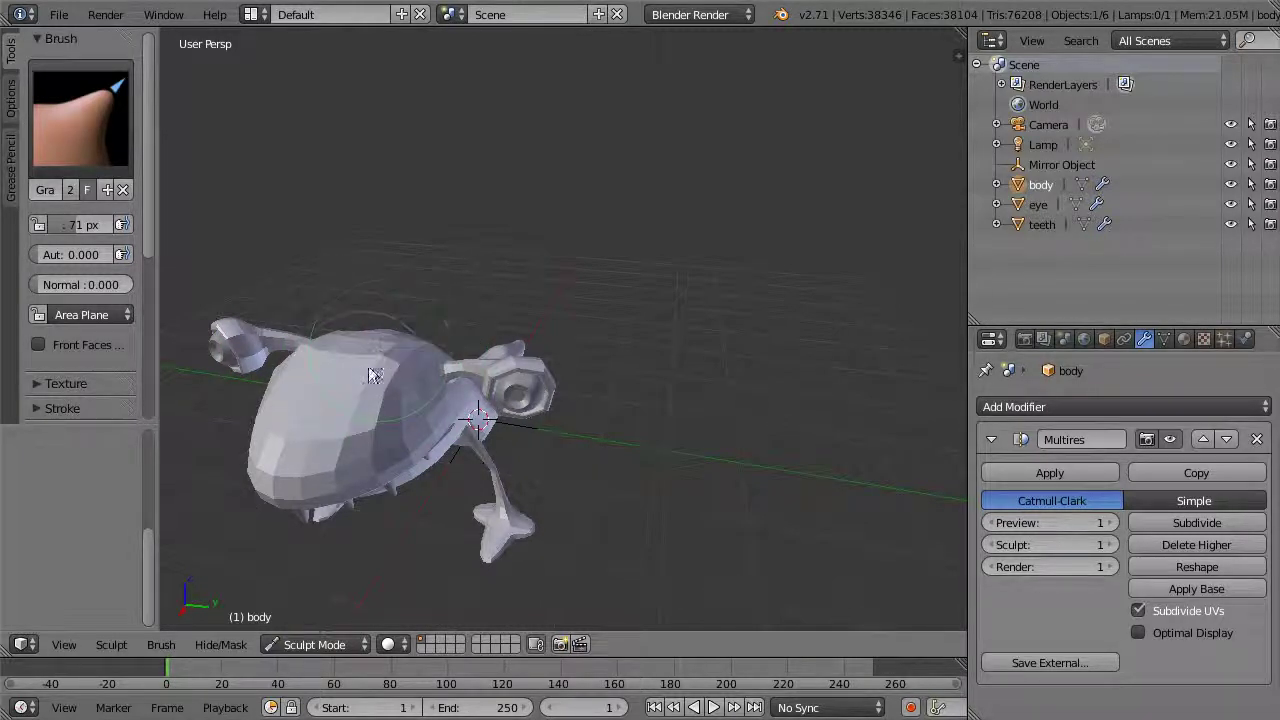
mouse_move(546, 346)
middle_mouse_down()
mouse_move(561, 319)
mouse_move(642, 268)
middle_mouse_up()
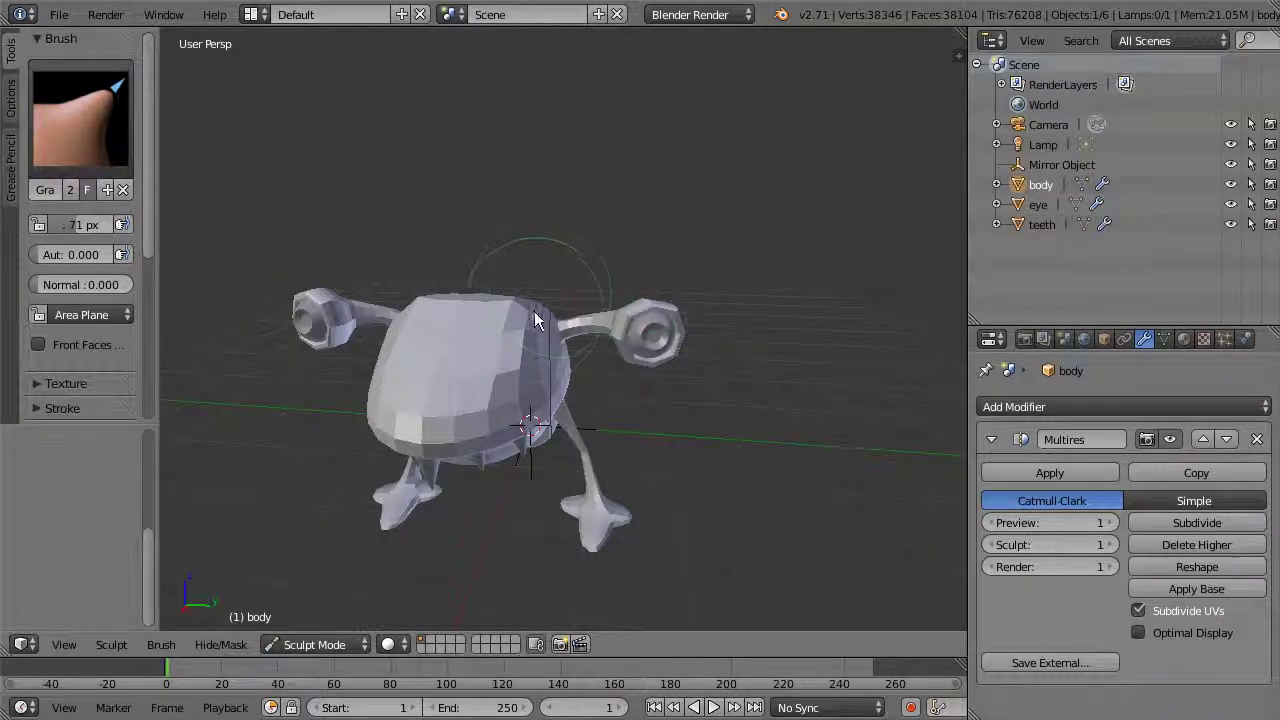
mouse_move(520, 310)
left_mouse_down()
mouse_move(559, 277)
mouse_move(531, 318)
mouse_move(497, 335)
left_mouse_up()
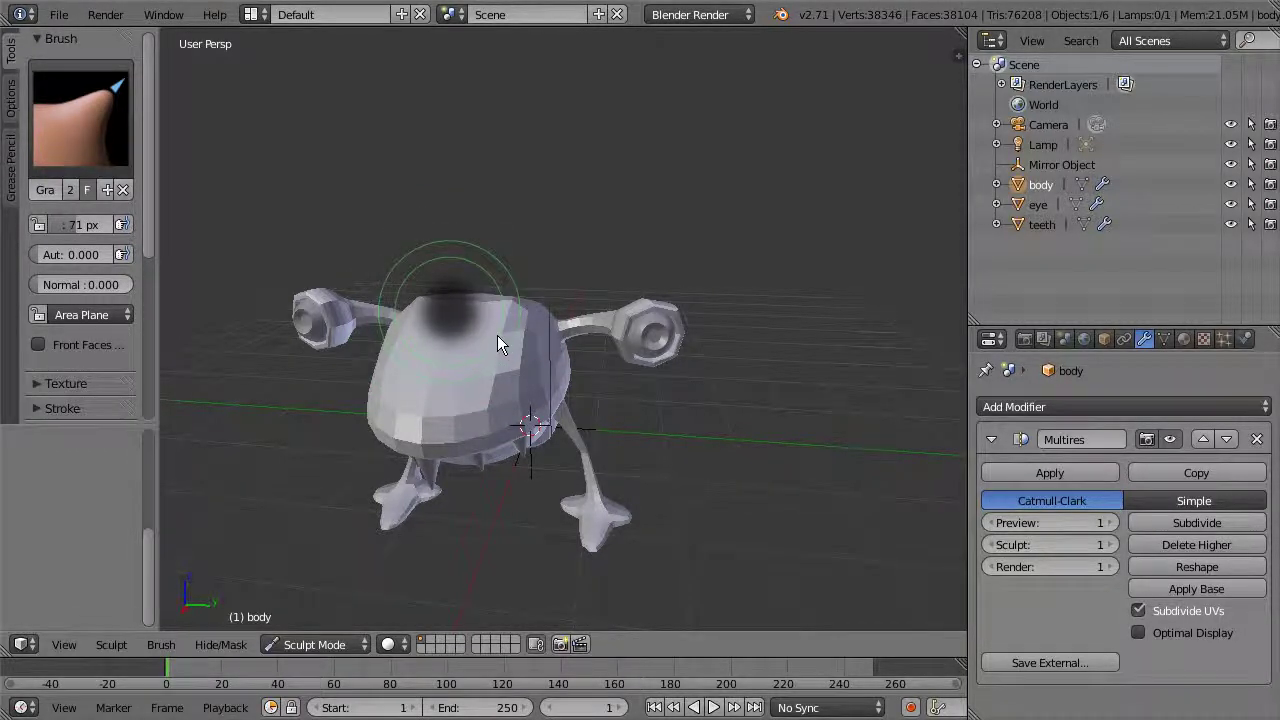
key("ctrl+z")
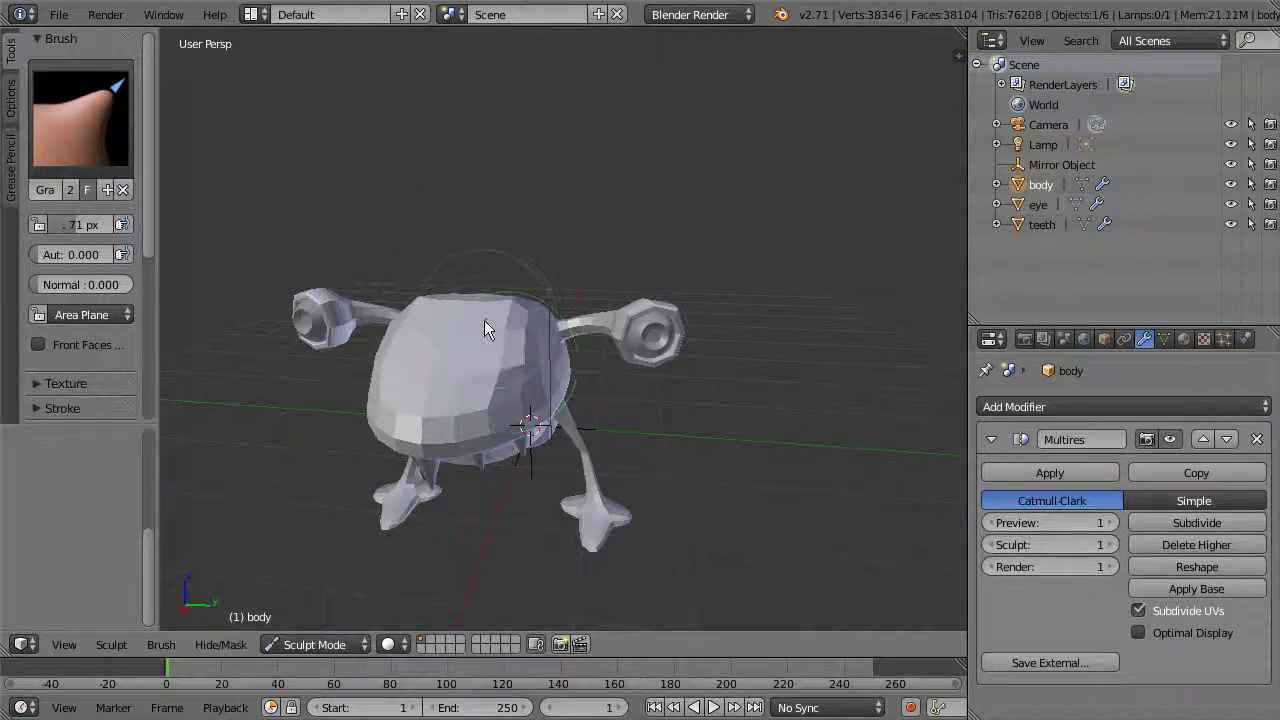
Reshape the side of the creature's head, the jaw and the upper back with the Grab brush
middle_click_drag(607, 311, 597, 354)
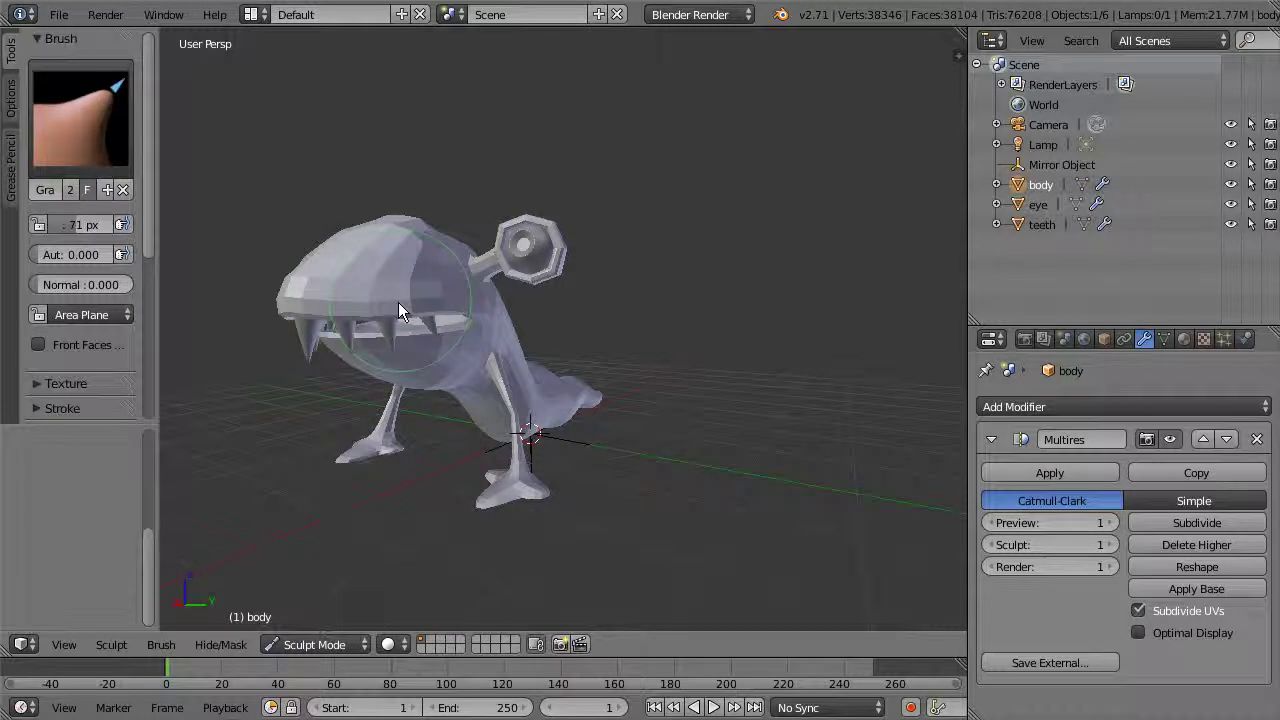
middle_click_drag(415, 300, 514, 334)
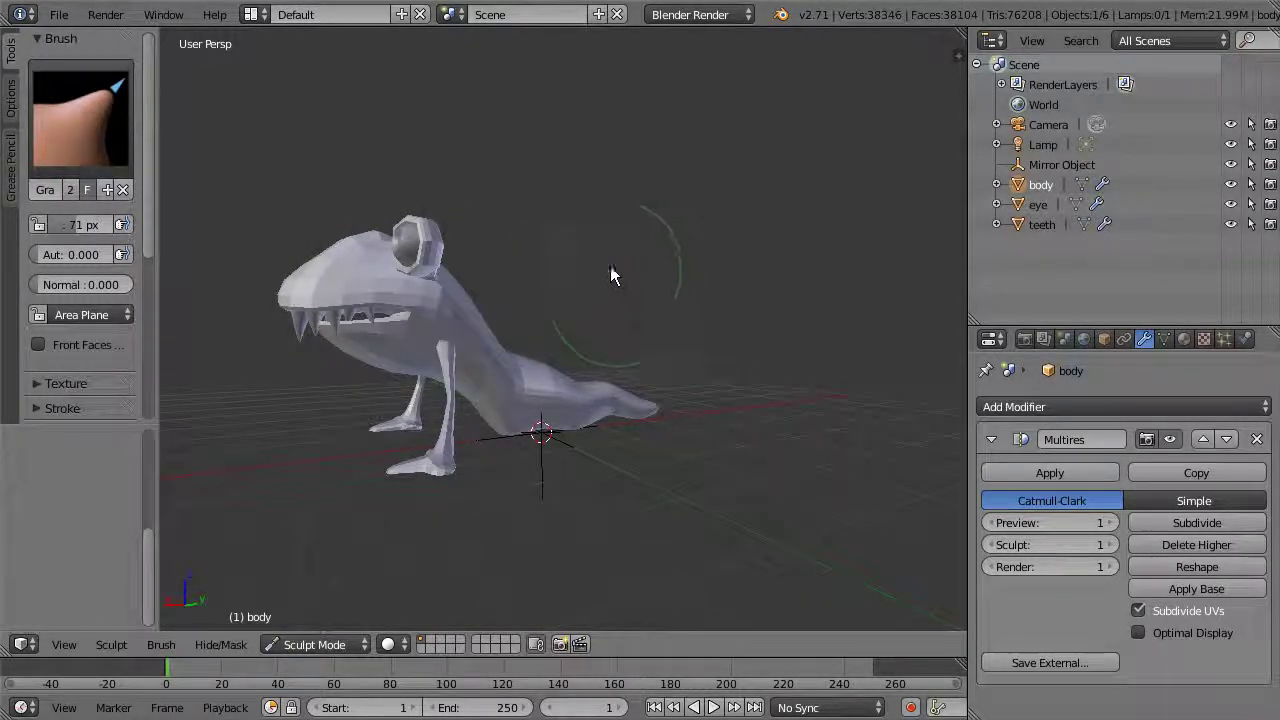
middle_click_drag(602, 262, 420, 296, "ctrl")
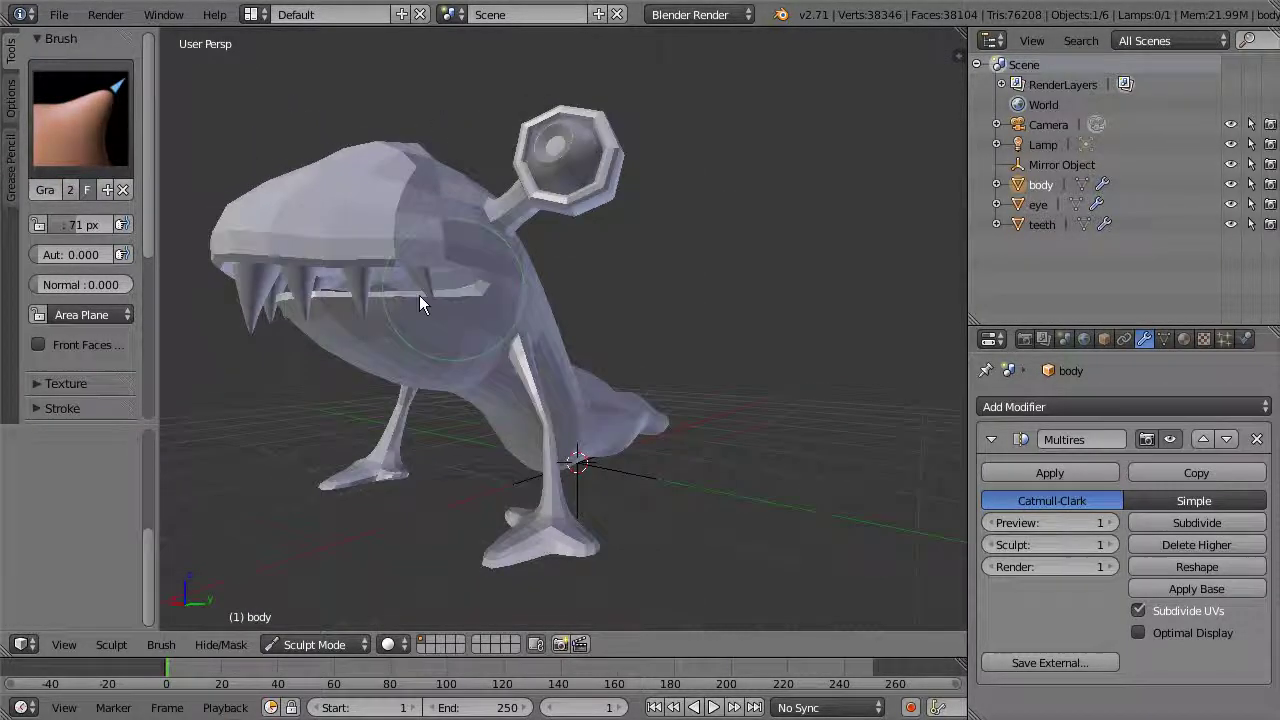
mouse_move(363, 350)
left_mouse_down()
mouse_move(351, 355)
mouse_move(398, 364)
mouse_move(472, 328)
left_mouse_up()
middle_click_drag(470, 328, 545, 343)
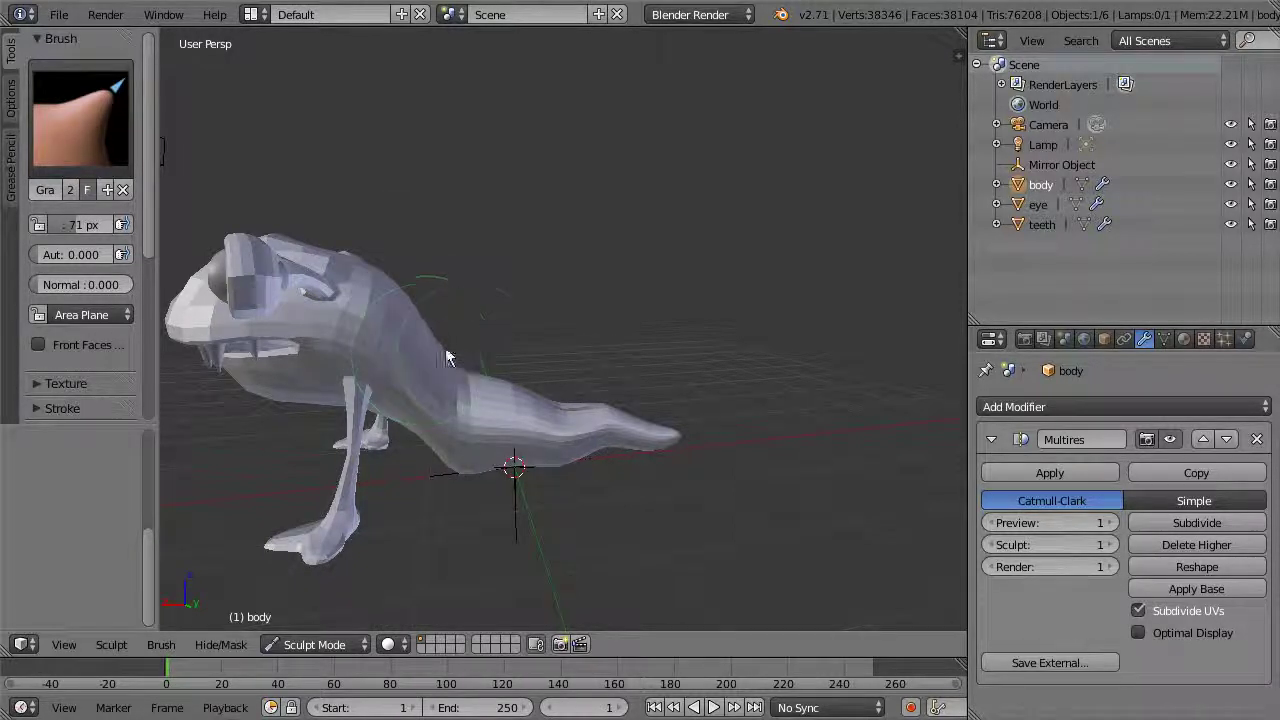
Subdivide the body to Multiresolution level 2 and round off the top of the head with the Grab brush
middle_click_drag(612, 333, 790, 385)
left_click(1205, 524)
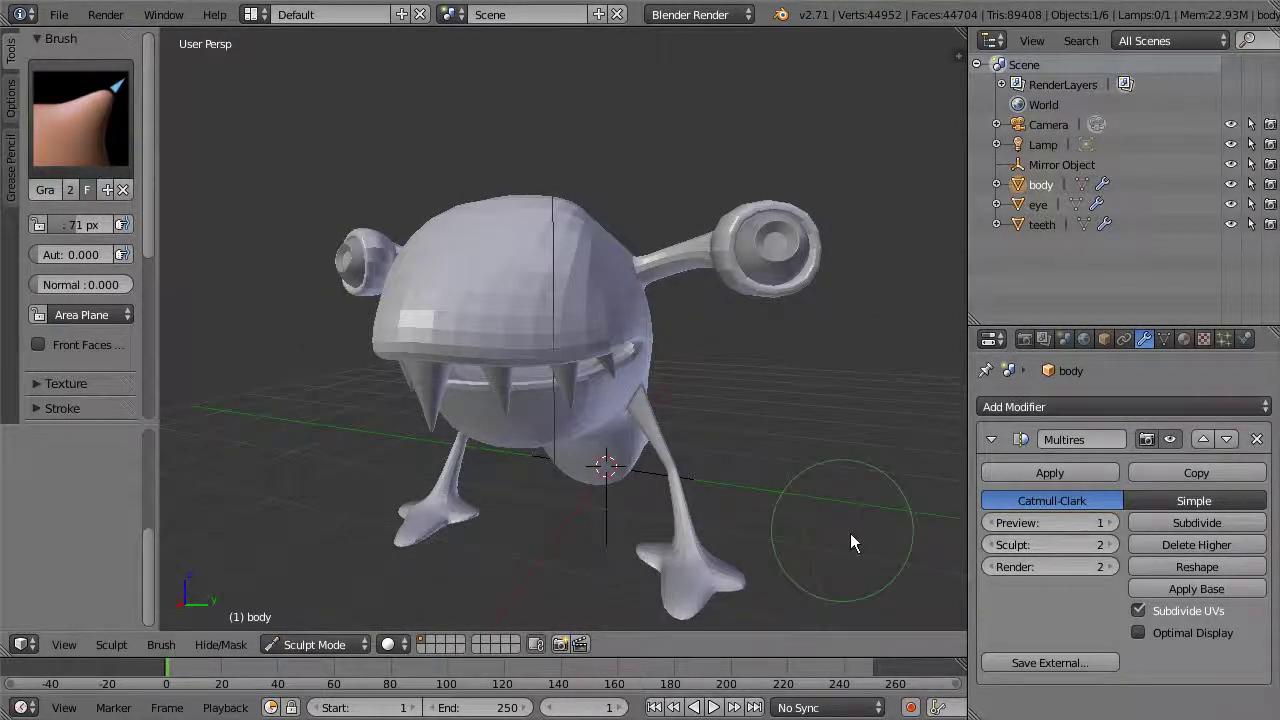
mouse_move(772, 410)
middle_mouse_down()
mouse_move(820, 420)
mouse_move(797, 429)
mouse_move(785, 415)
middle_mouse_up()
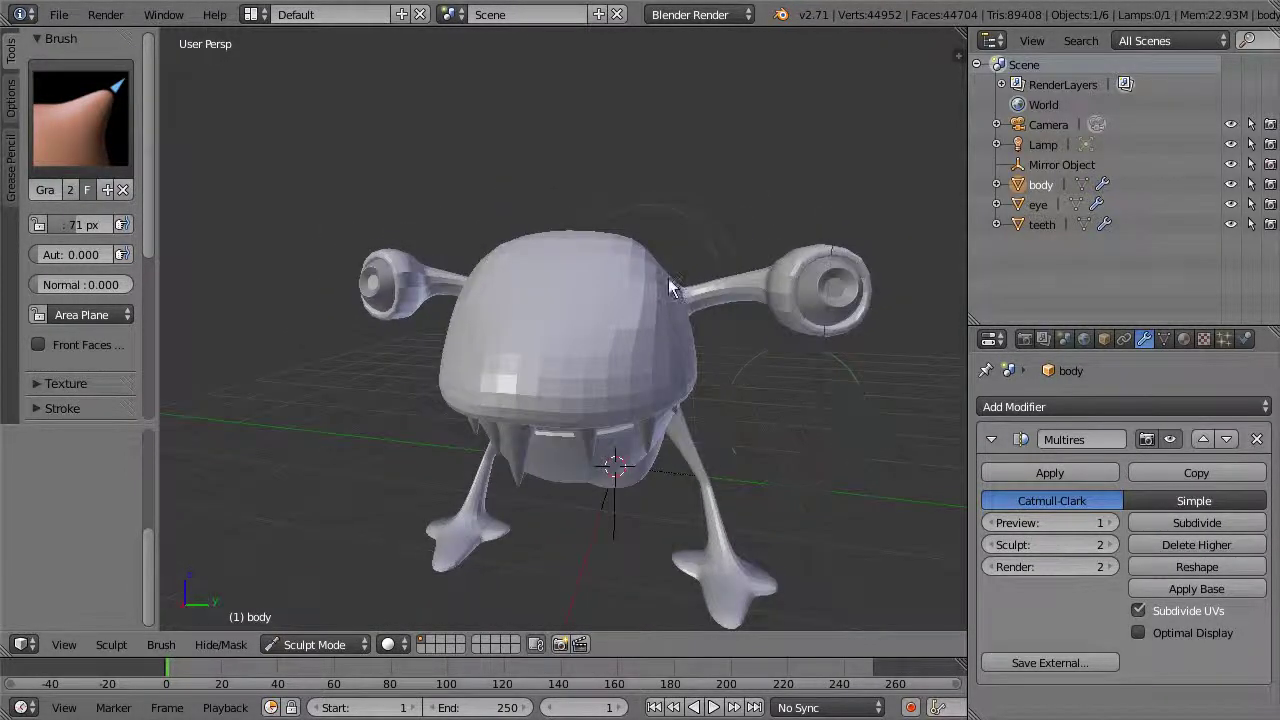
mouse_move(637, 260)
left_mouse_down()
mouse_move(624, 243)
mouse_move(621, 256)
left_mouse_up()
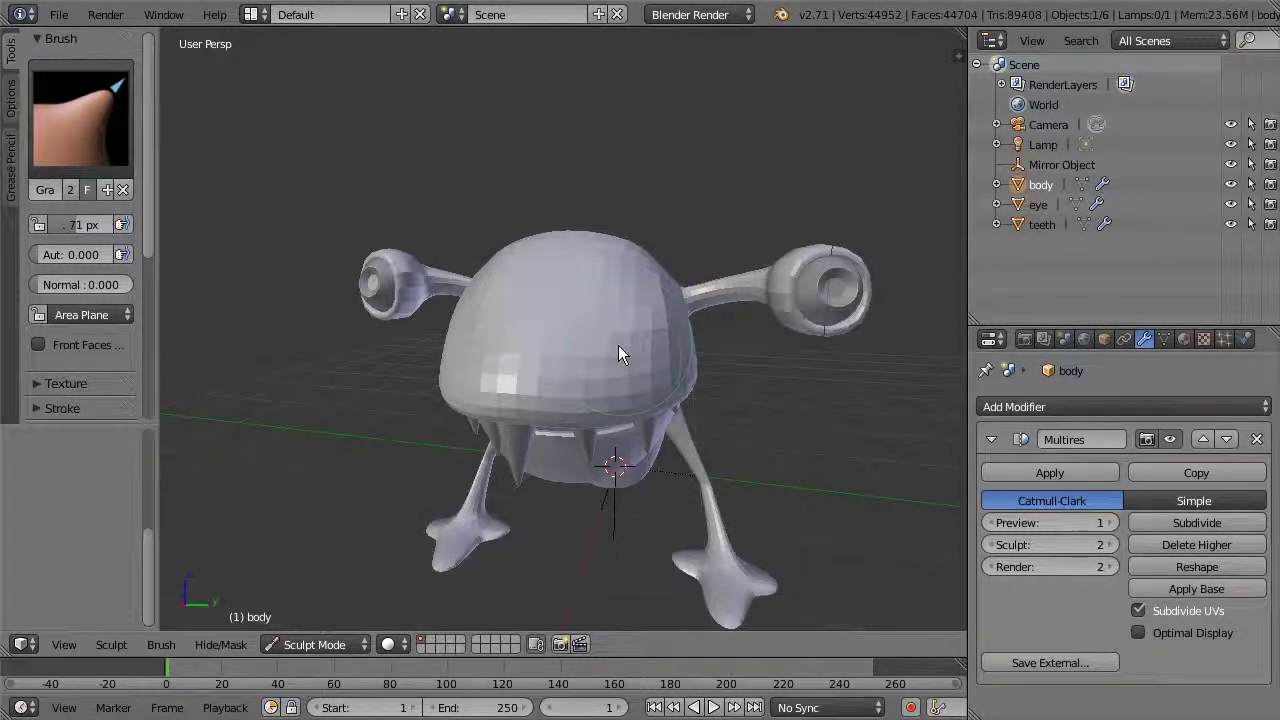
Adjust the cheek and the area around the corner of the mouth with the Grab brush
middle_click_drag(629, 357, 630, 402)
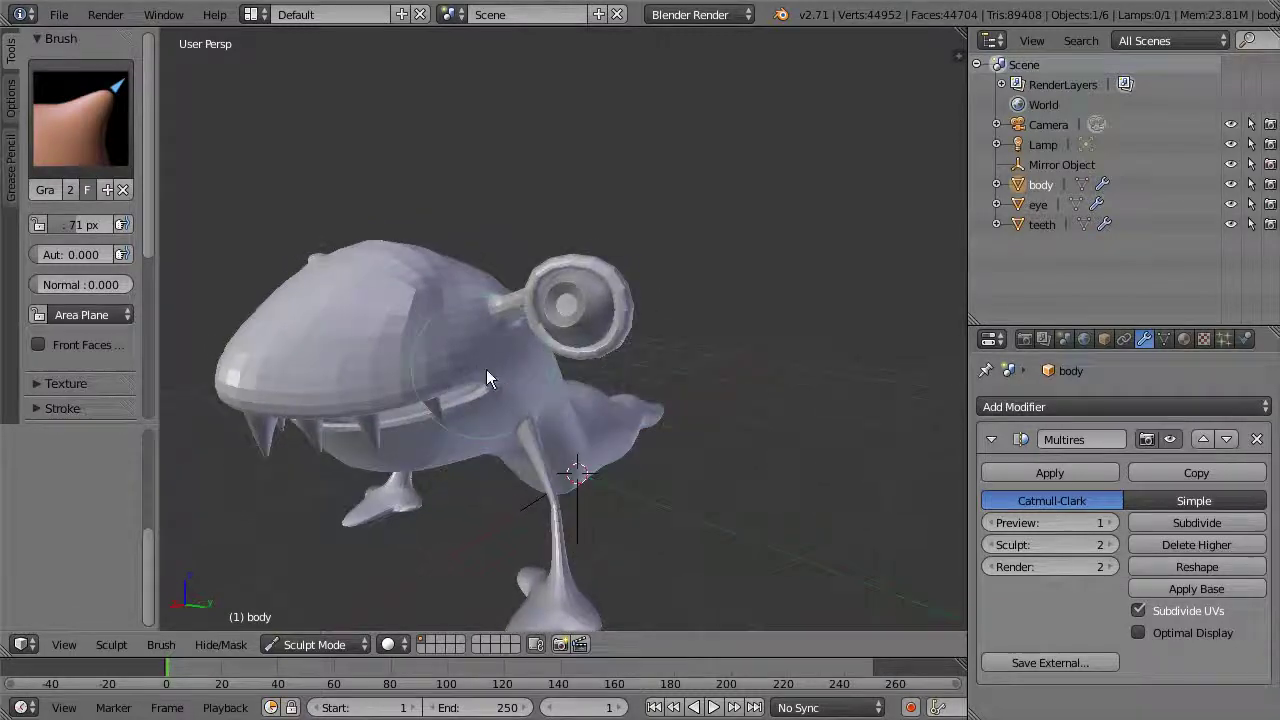
left_click_drag(496, 368, 499, 370)
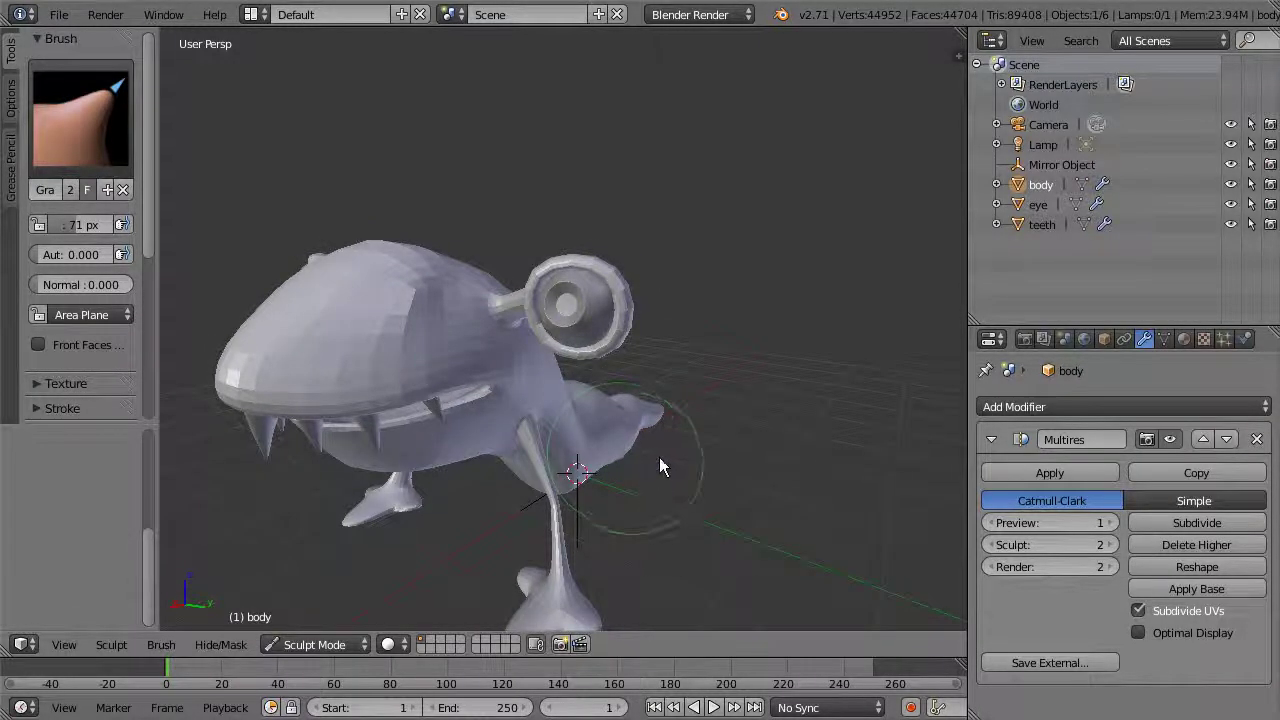
middle_click_drag(677, 484, 711, 460)
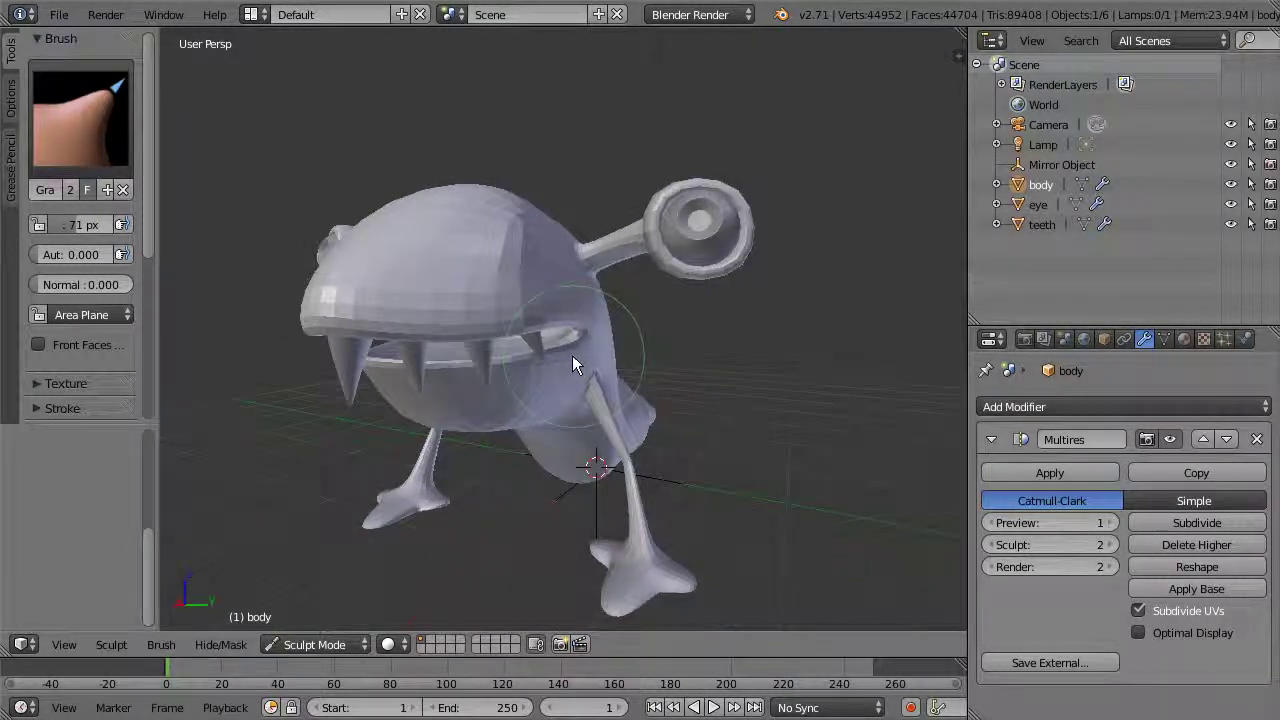
left_click_drag(536, 380, 538, 382)
Subdivide the body twice more to reach Multiresolution level 4
middle_click_drag(688, 376, 705, 460)
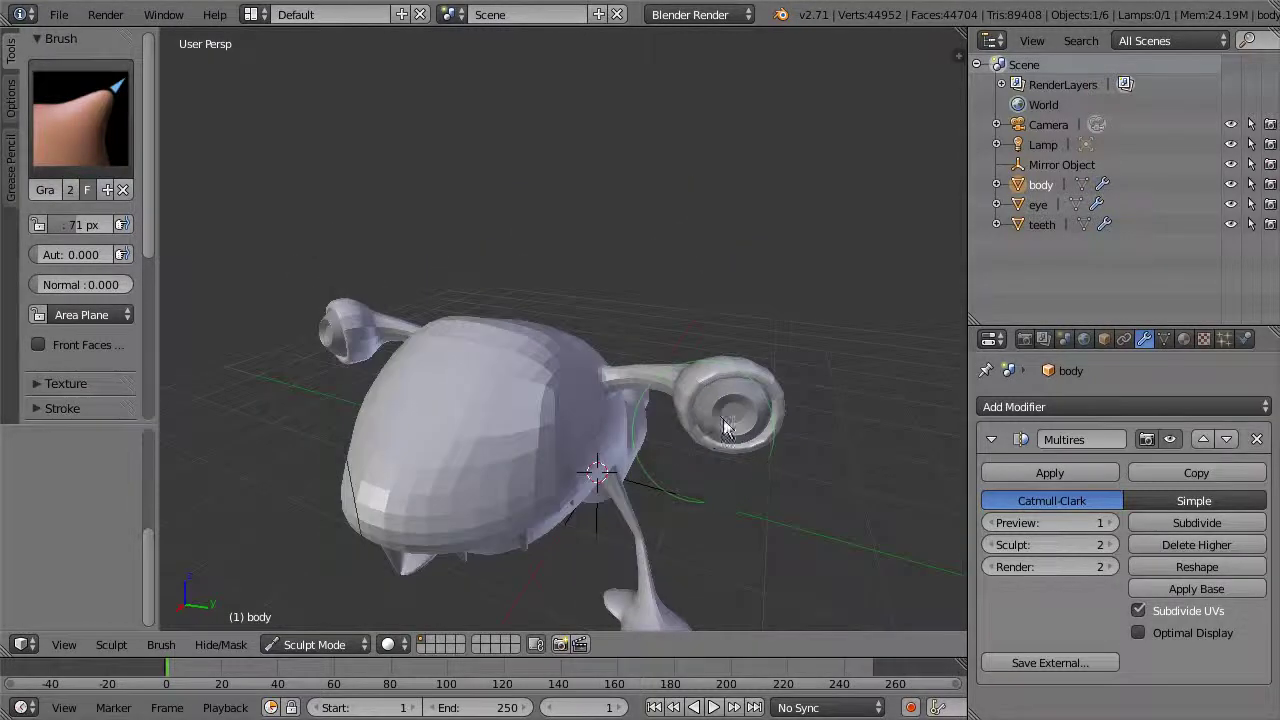
left_click(1188, 527)
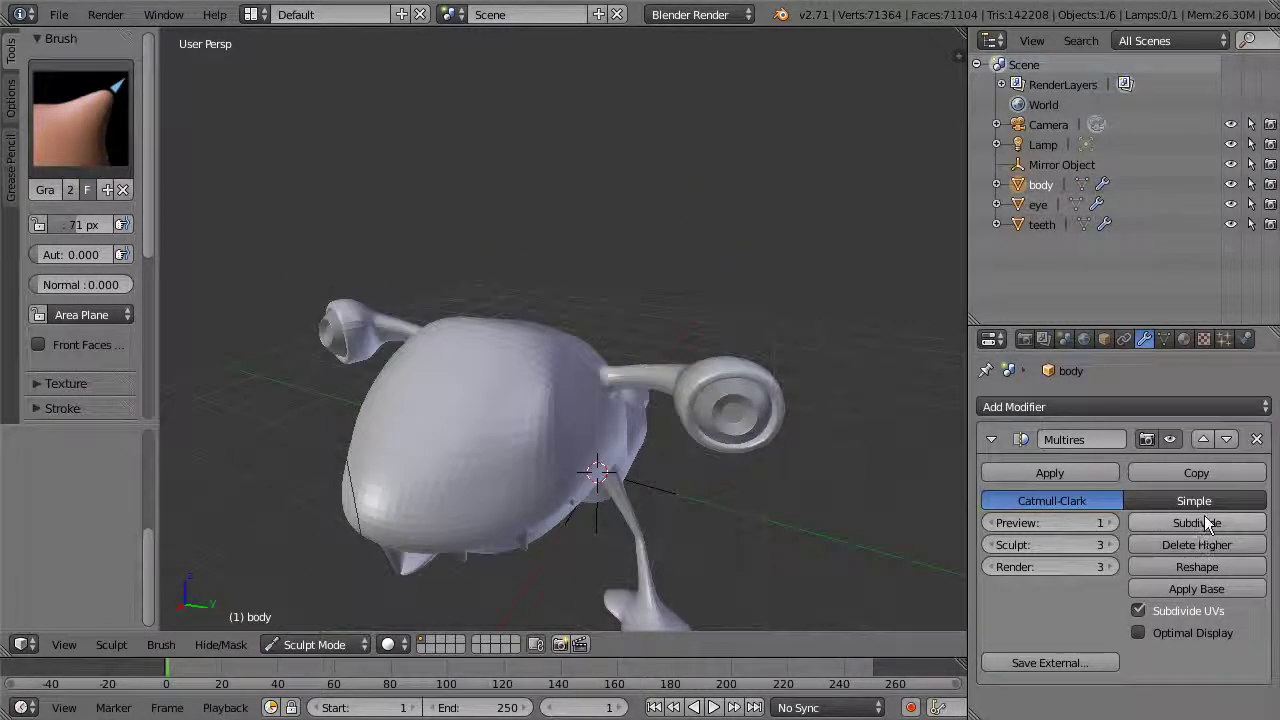
left_click(1201, 520)
Switch to the Clay Strips brush and bring the creature's face into view for sculpting
mouse_move(583, 232)
middle_mouse_down()
mouse_move(662, 228)
mouse_move(631, 205)
middle_mouse_up()
left_click(80, 115)
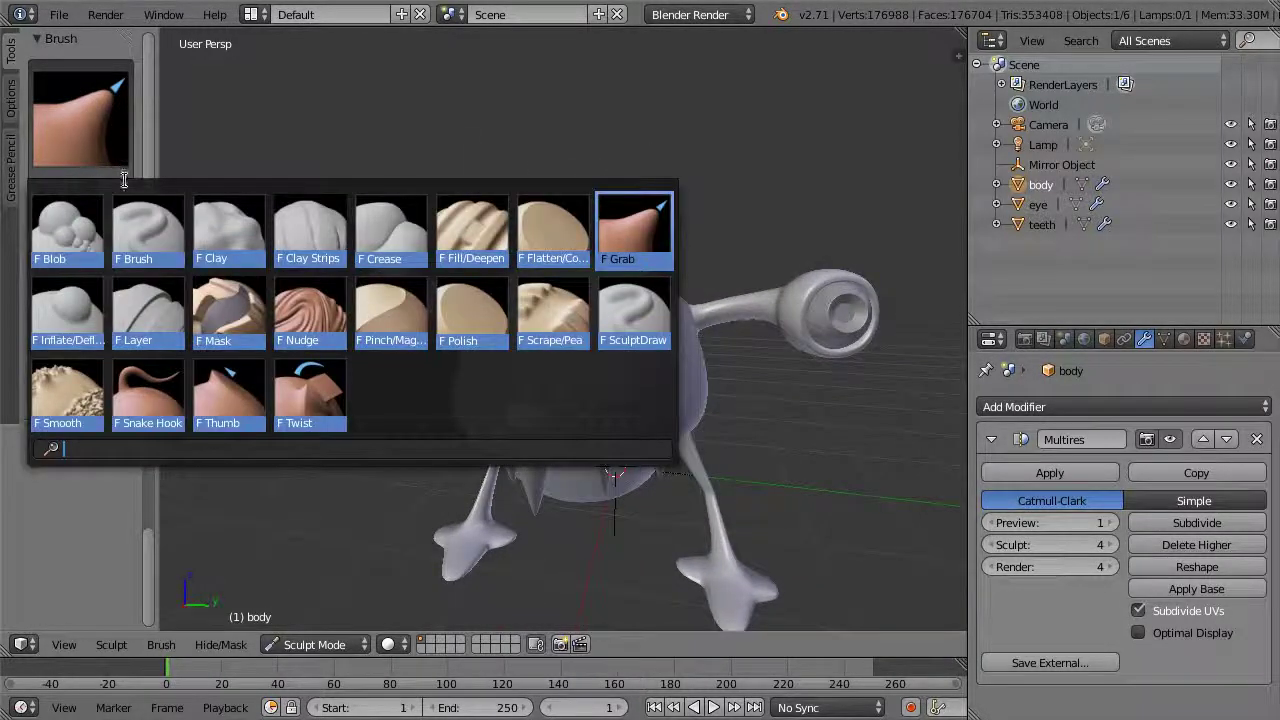
left_click(305, 215)
middle_click_drag(649, 230, 545, 323)
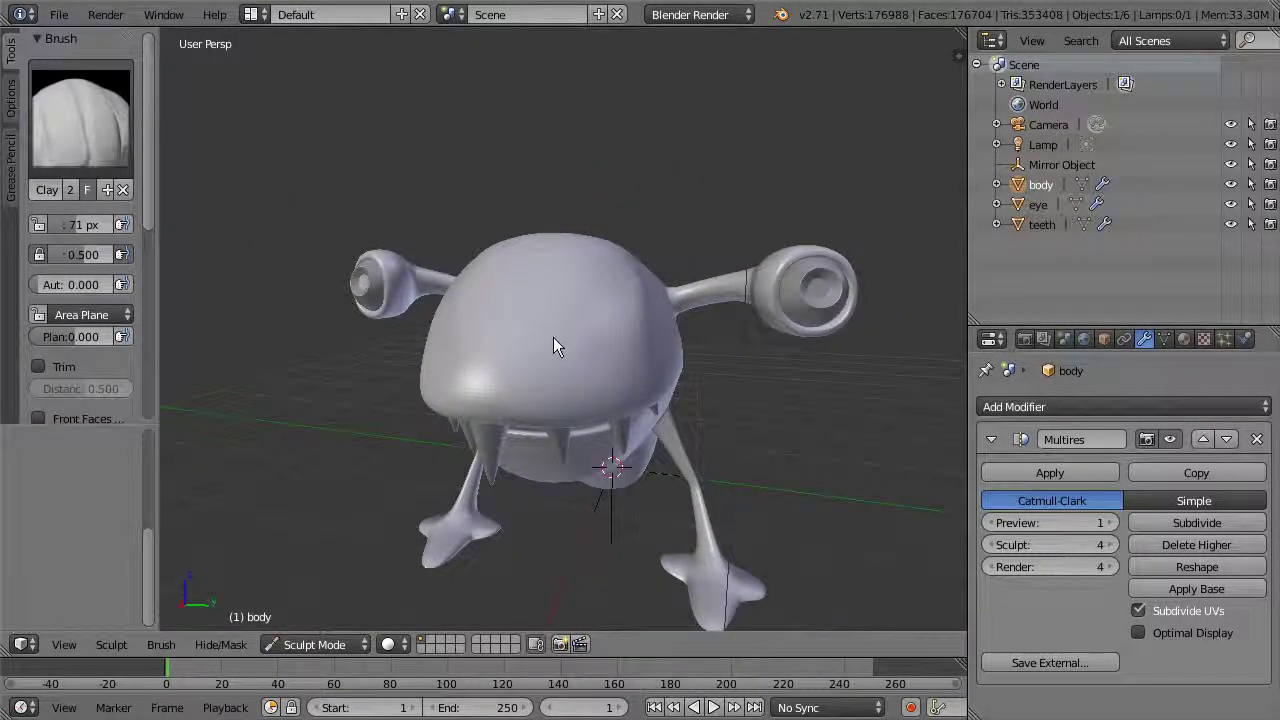
mouse_move(537, 322)
left_mouse_down("ctrl")
mouse_move(543, 345)
mouse_move(513, 355)
mouse_move(536, 372)
left_mouse_up("ctrl")
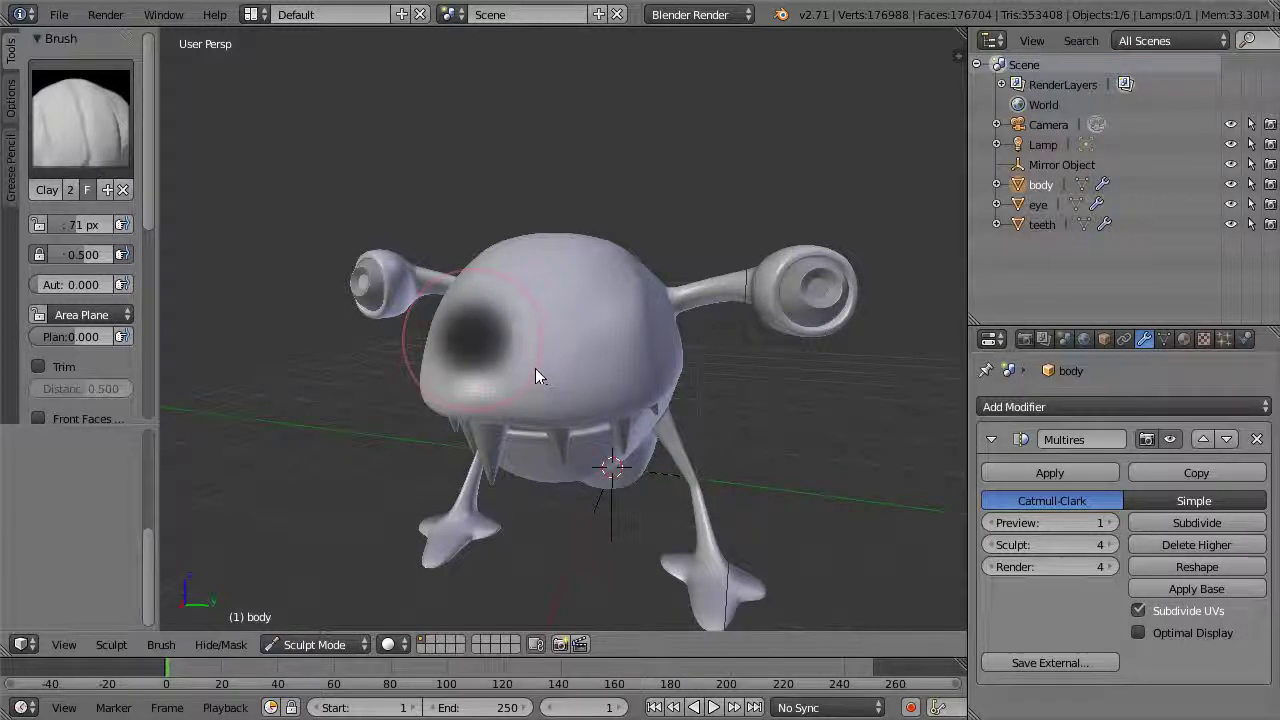
key("ctrl+z")
key("ctrl+z")
key("shift+f")
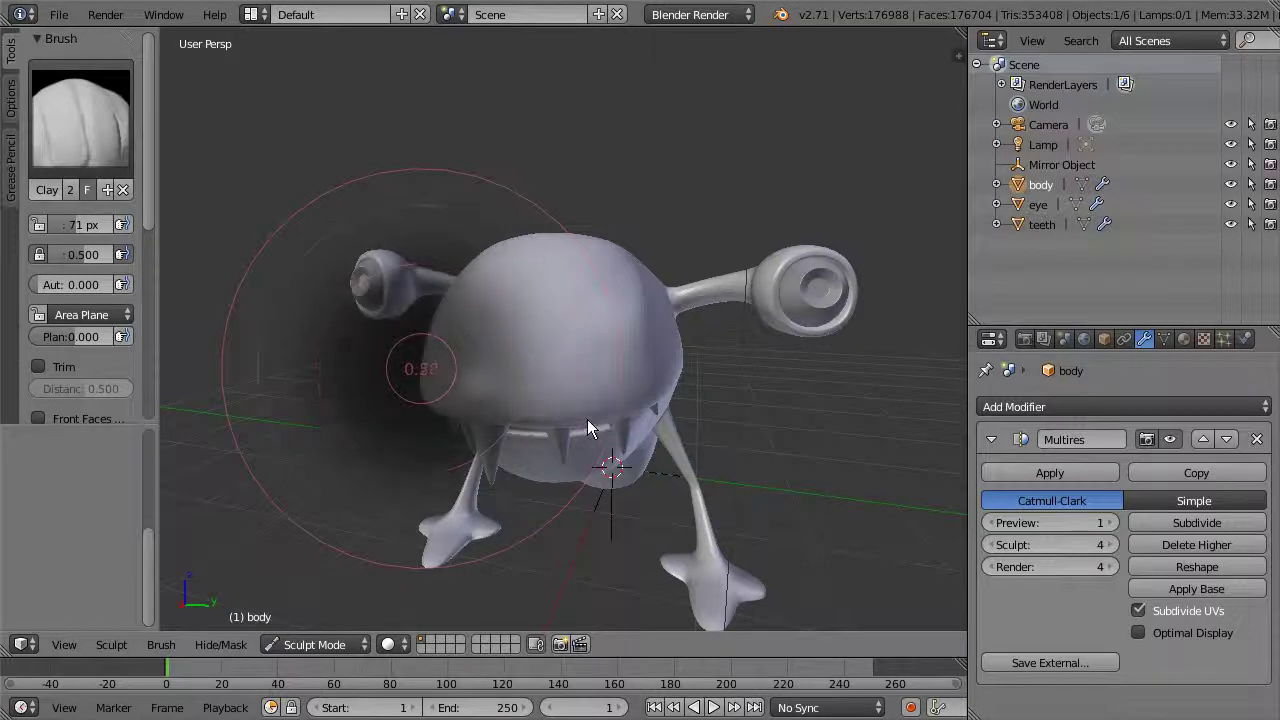
left_click(556, 418)
left_click(517, 373)
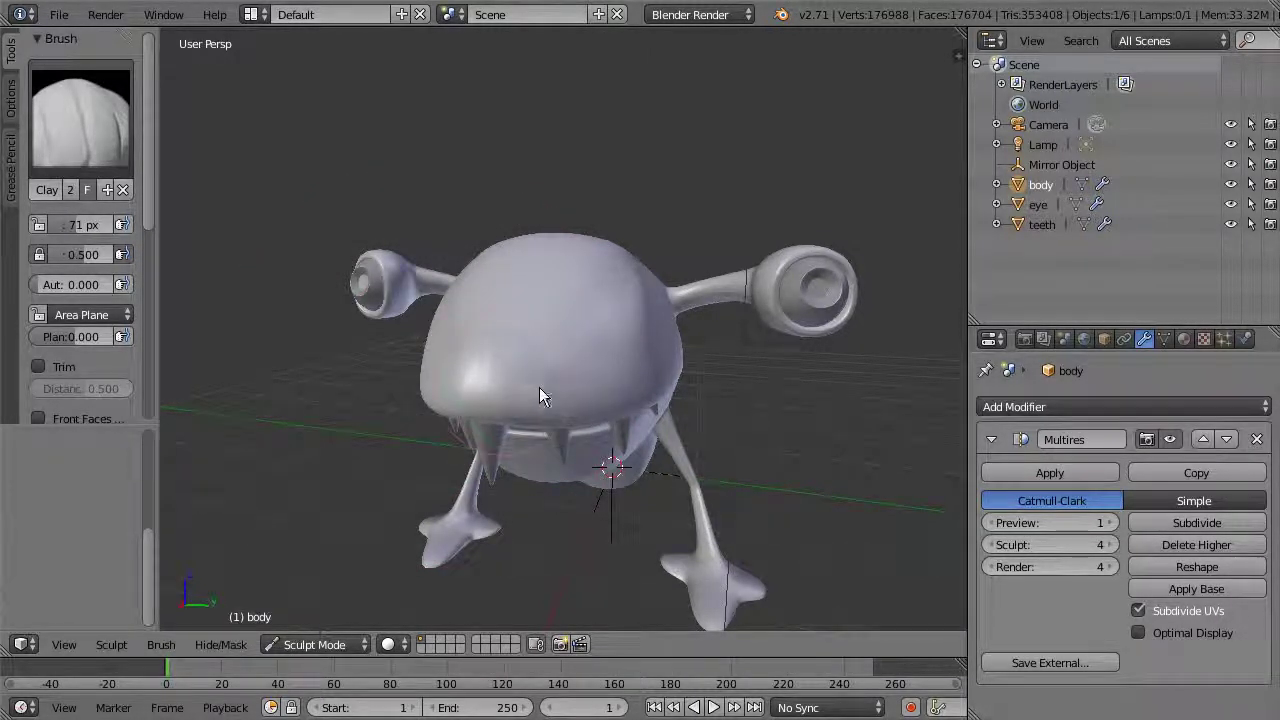
Build up a horizontal band of clay across the snout, reducing the Clay Strips brush radius to 40 px
left_click_drag(607, 385, 544, 335)
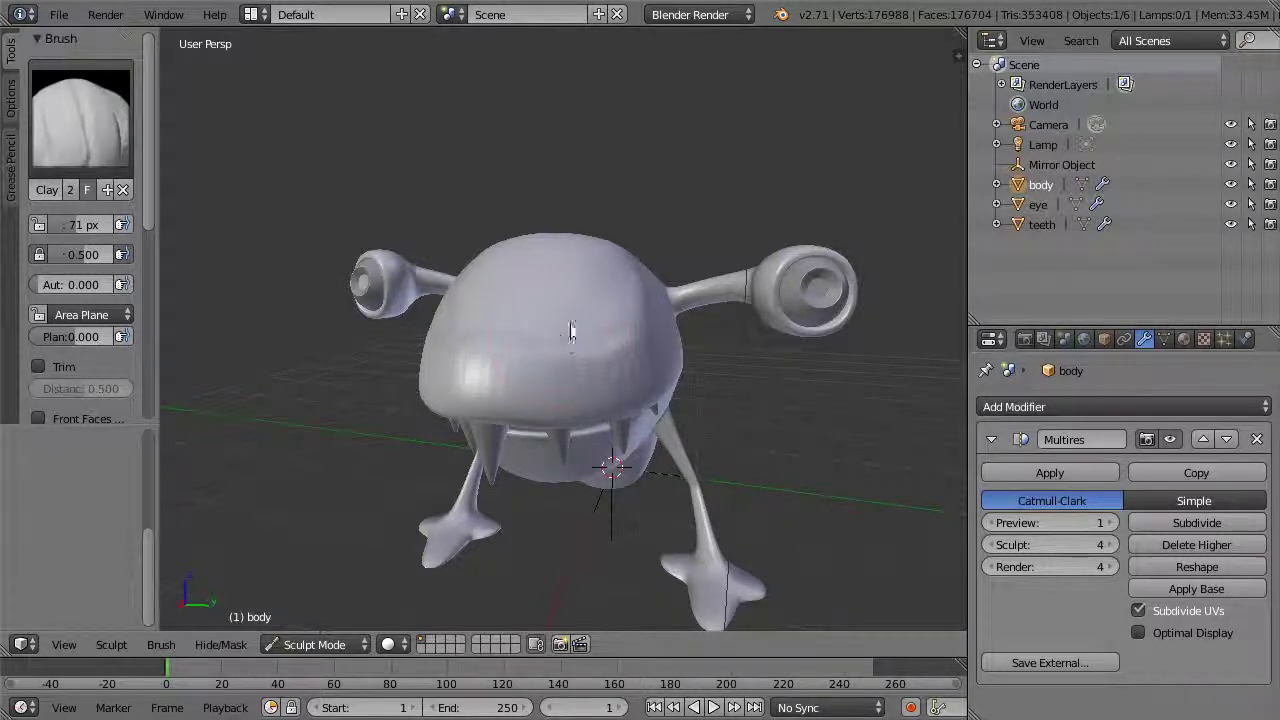
key("f")
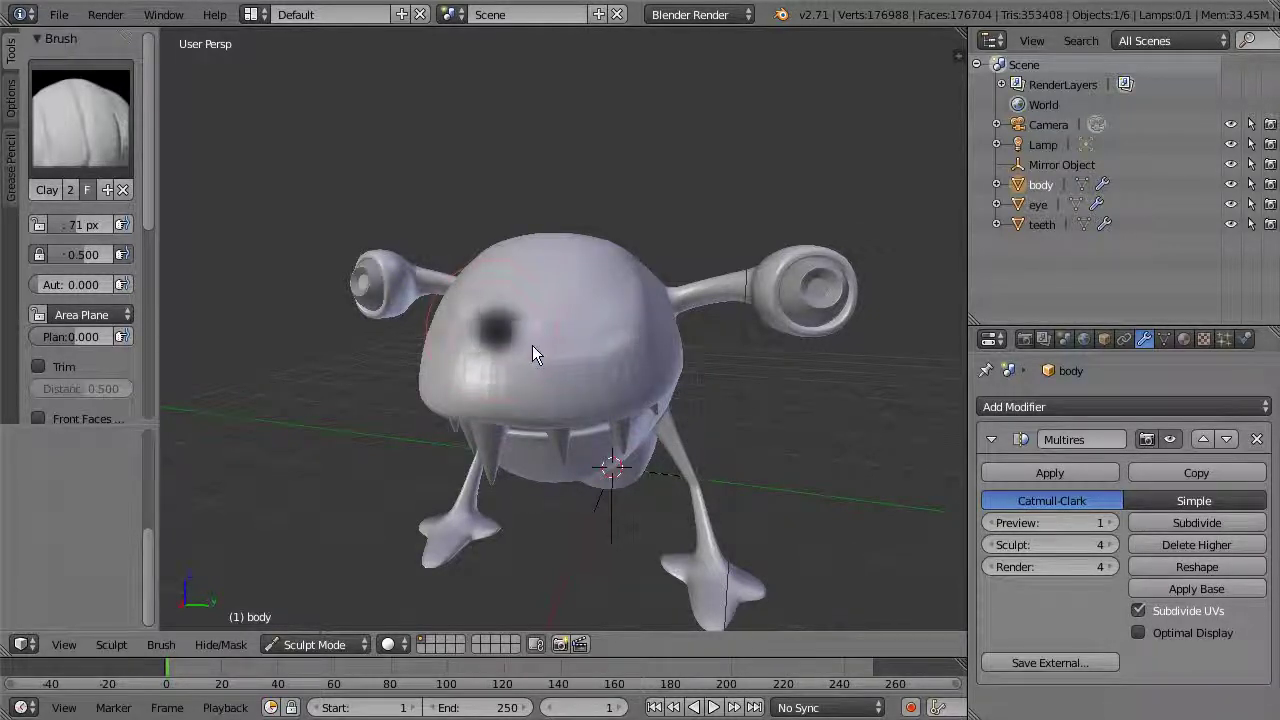
left_click(534, 347)
left_click_drag(500, 303, 551, 320)
Add Clay Strips strokes on the side of the head between mouth and eye stalk, and over the forehead
left_click_drag(640, 316, 728, 262)
middle_click_drag(747, 251, 532, 366)
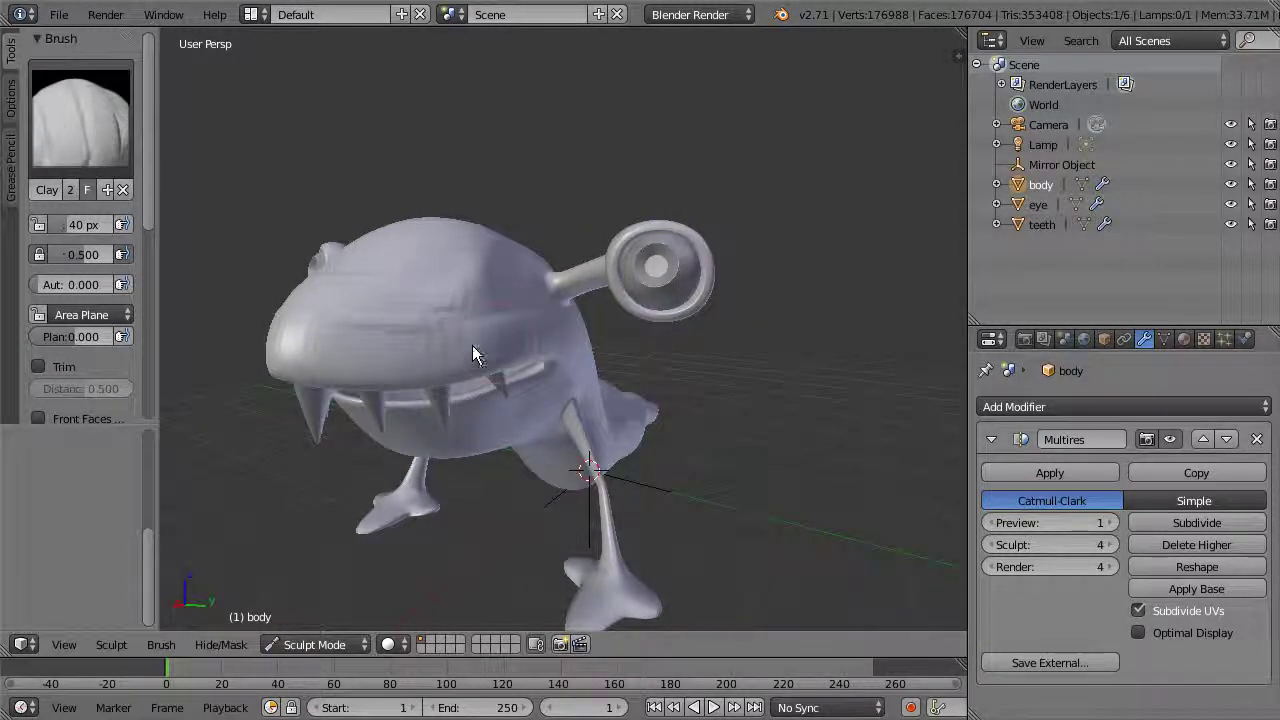
left_click_drag(500, 328, 475, 323)
left_click_drag(397, 315, 382, 321)
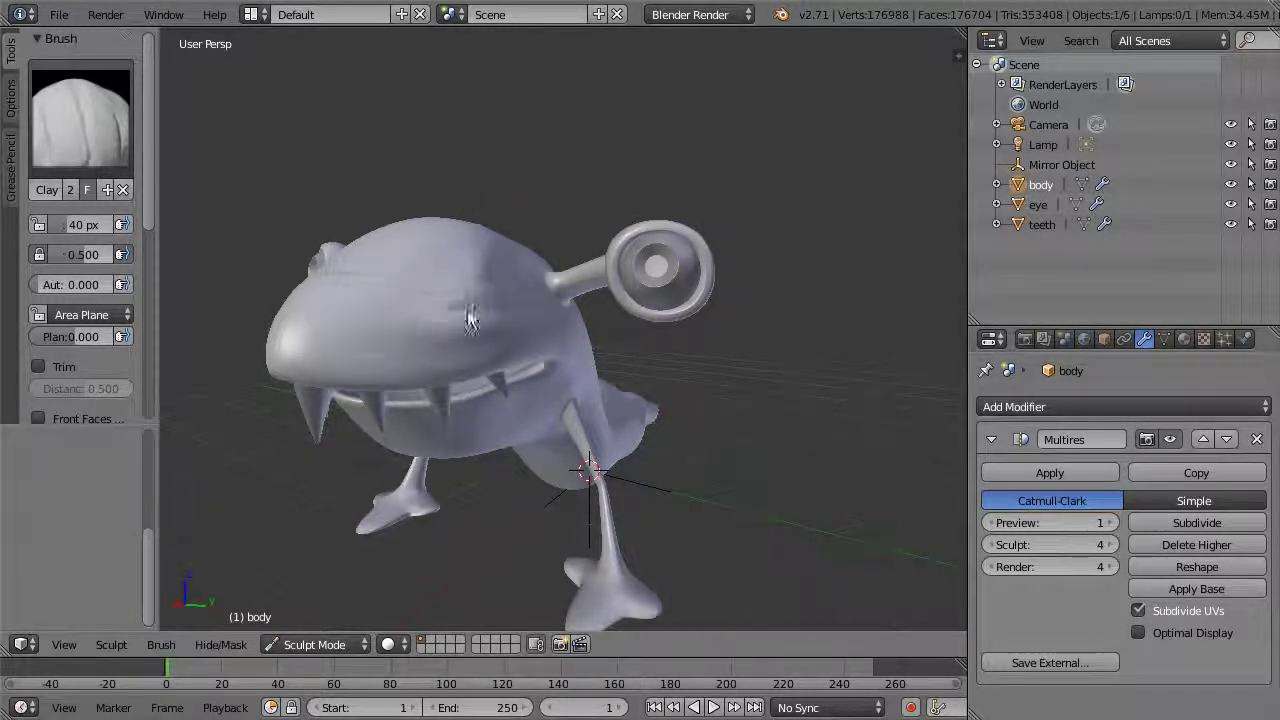
middle_click_drag(645, 236, 465, 405)
mouse_move(476, 374)
left_mouse_down()
mouse_move(537, 363)
mouse_move(453, 336)
left_mouse_up()
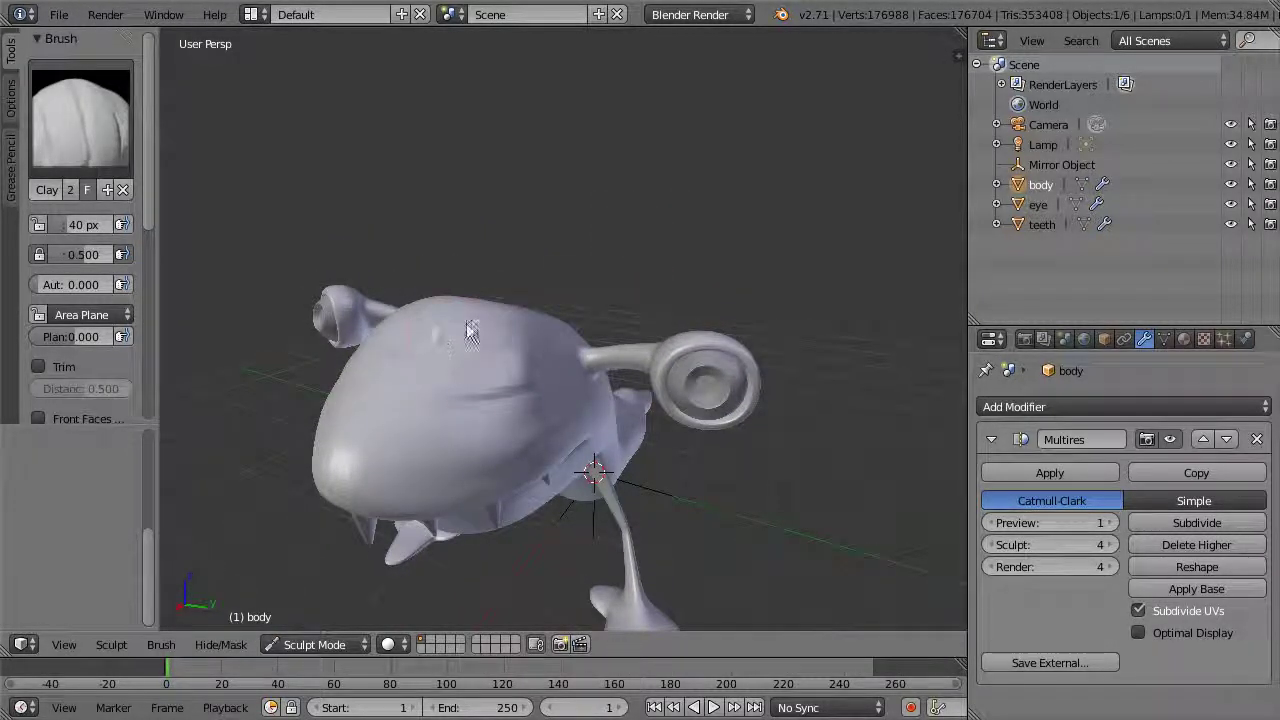
Sculpt a fold behind the corner of the mouth and build up the cheek below the eye with Clay Strips
middle_click_drag(552, 392, 557, 350)
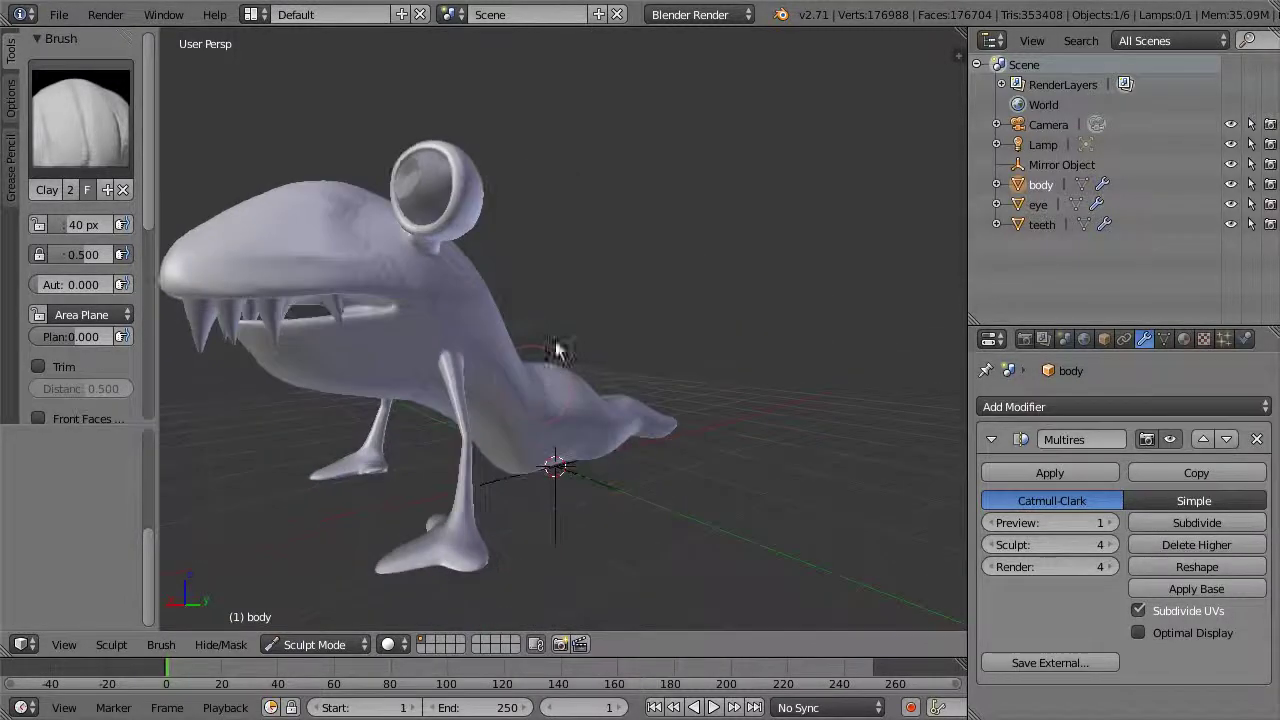
mouse_move(568, 278)
middle_mouse_down("ctrl")
mouse_move(592, 293)
mouse_move(579, 260)
middle_mouse_up("ctrl")
mouse_move(351, 292)
left_mouse_down()
mouse_move(332, 285)
mouse_move(352, 318)
left_mouse_up()
mouse_move(340, 229)
left_mouse_down("shift")
mouse_move(371, 259)
mouse_move(345, 270)
mouse_move(342, 322)
mouse_move(351, 243)
mouse_move(357, 323)
left_mouse_up("shift")
left_click_drag(272, 160, 285, 206)
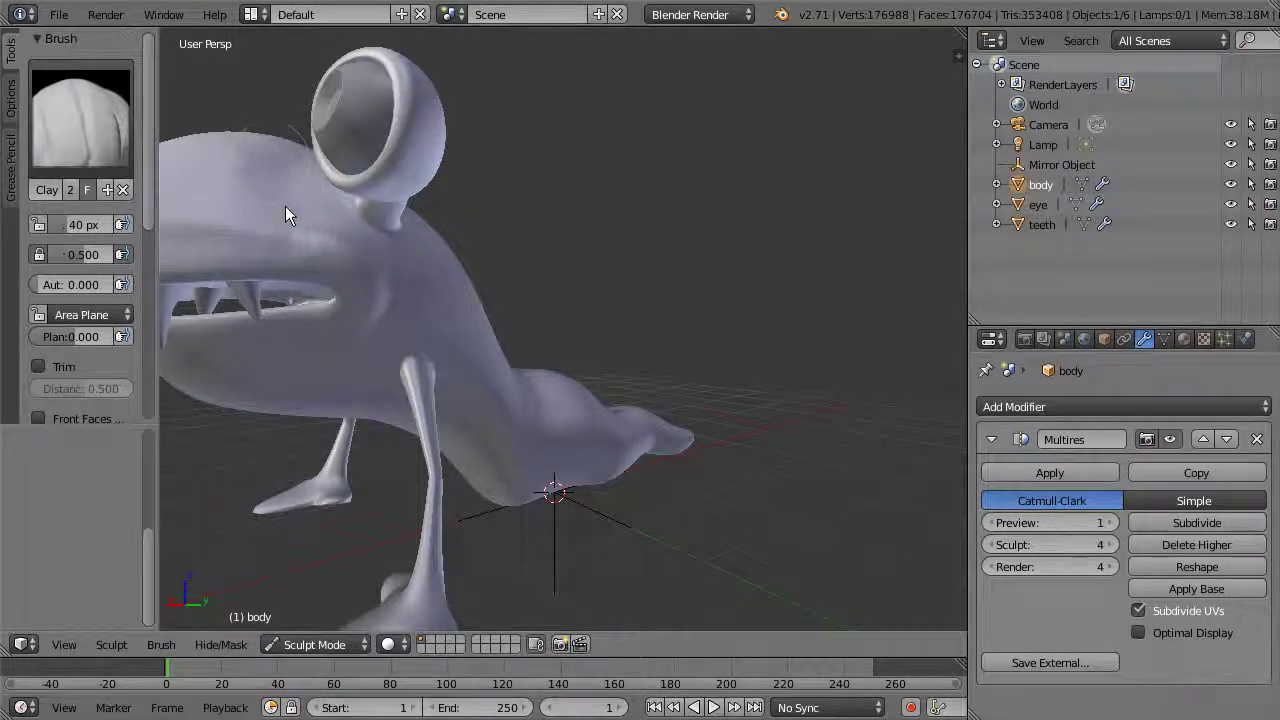
Build up a lump on the chin with Clay Strips and subdivide the body to Multiresolution level 5
middle_click_drag(333, 218, 617, 242)
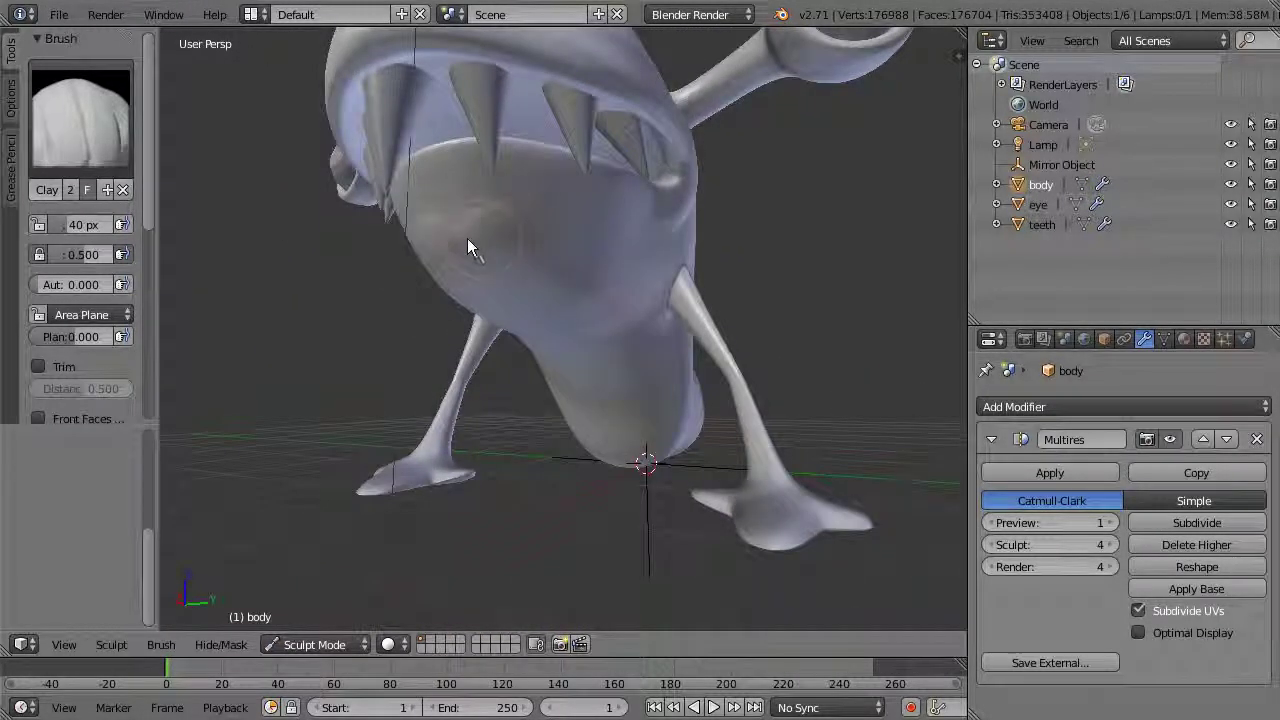
left_click_drag(475, 280, 500, 278)
left_click_drag(472, 229, 508, 263)
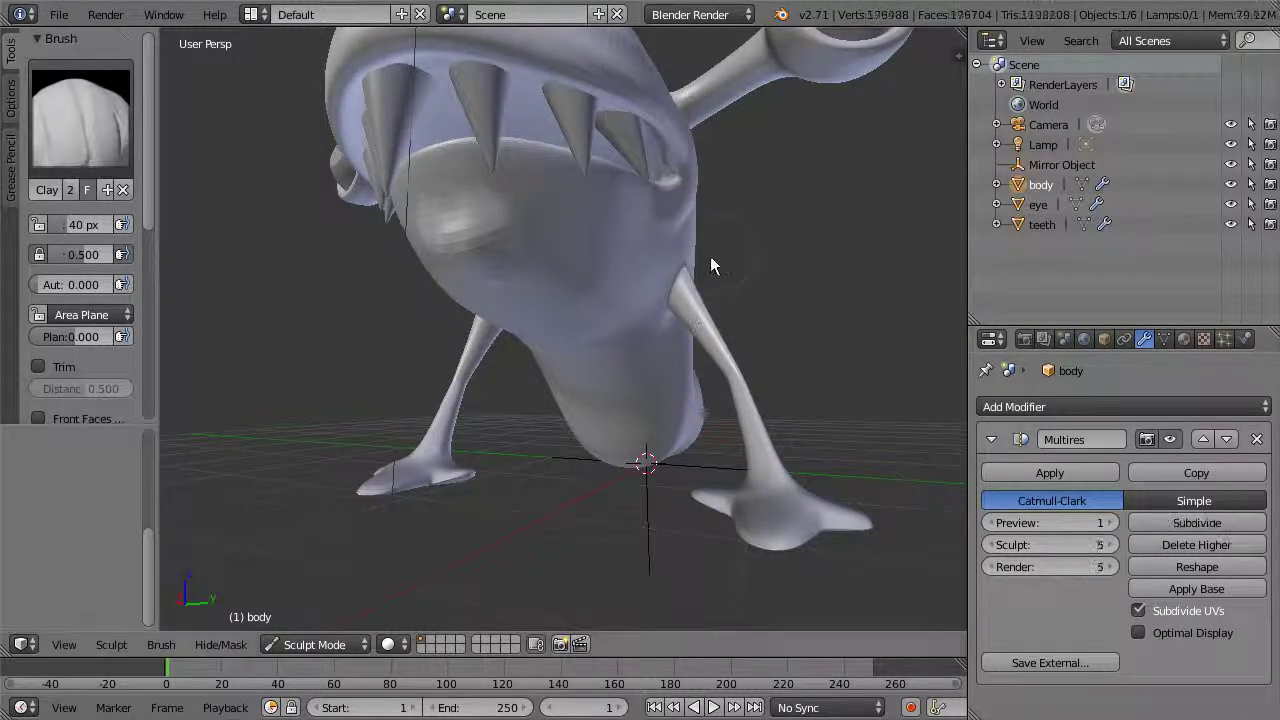
Add finer curved Clay Strips folds above and around the corner of the mouth
middle_click_drag(730, 294, 686, 294)
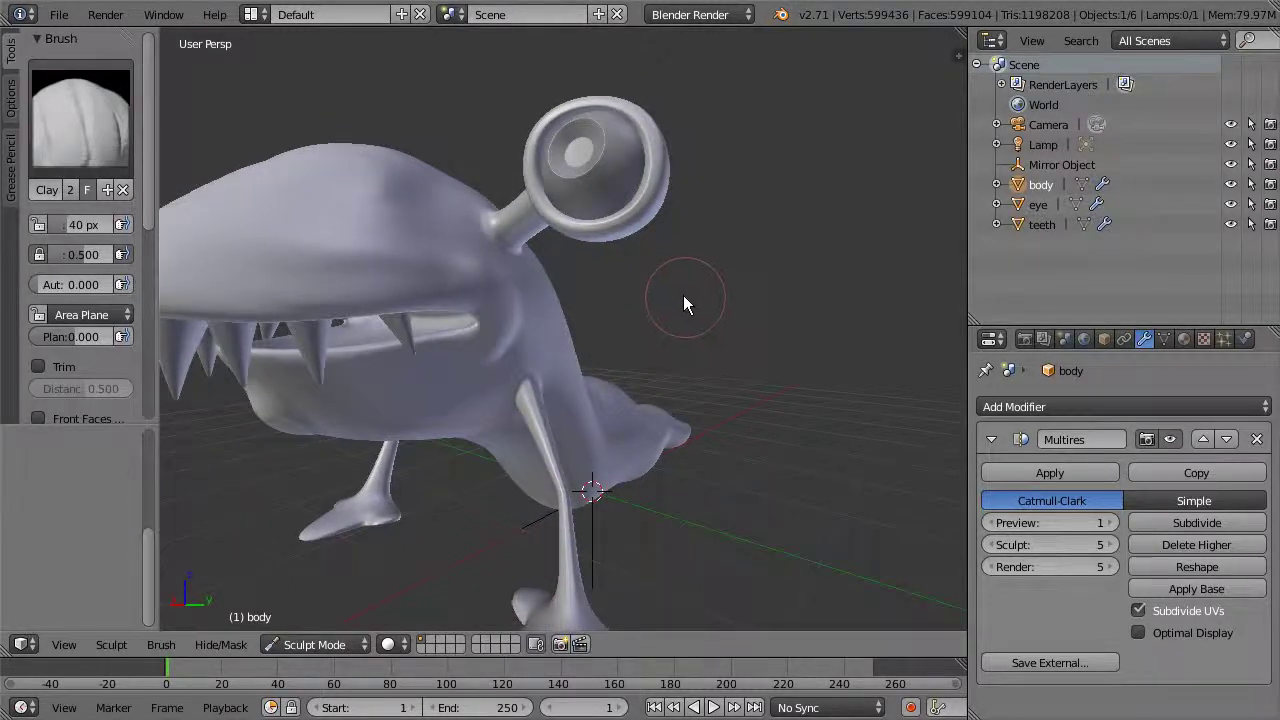
scroll(677, 294, "up", 5)
mouse_move(398, 282)
left_mouse_down()
mouse_move(428, 297)
mouse_move(440, 328)
mouse_move(423, 277)
mouse_move(446, 322)
mouse_move(439, 345)
mouse_move(460, 287)
mouse_move(446, 274)
left_mouse_up()
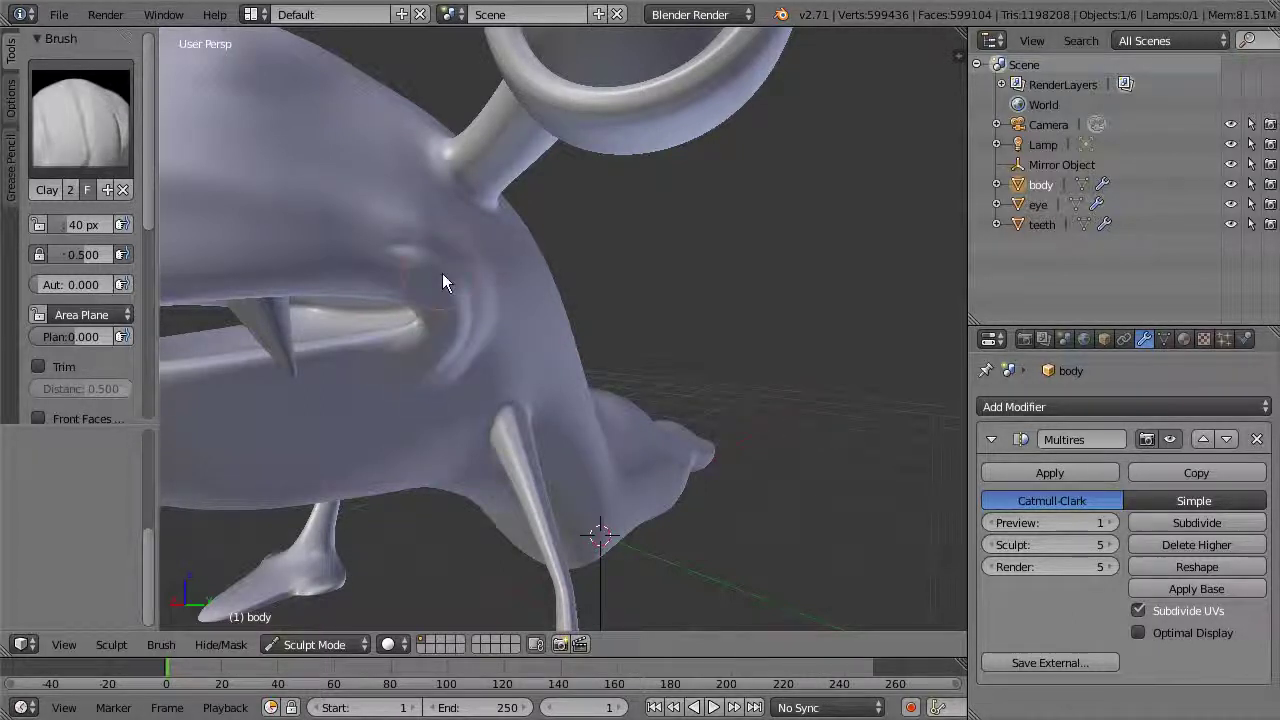
mouse_move(371, 243)
left_mouse_down()
mouse_move(429, 280)
mouse_move(431, 355)
left_mouse_up()
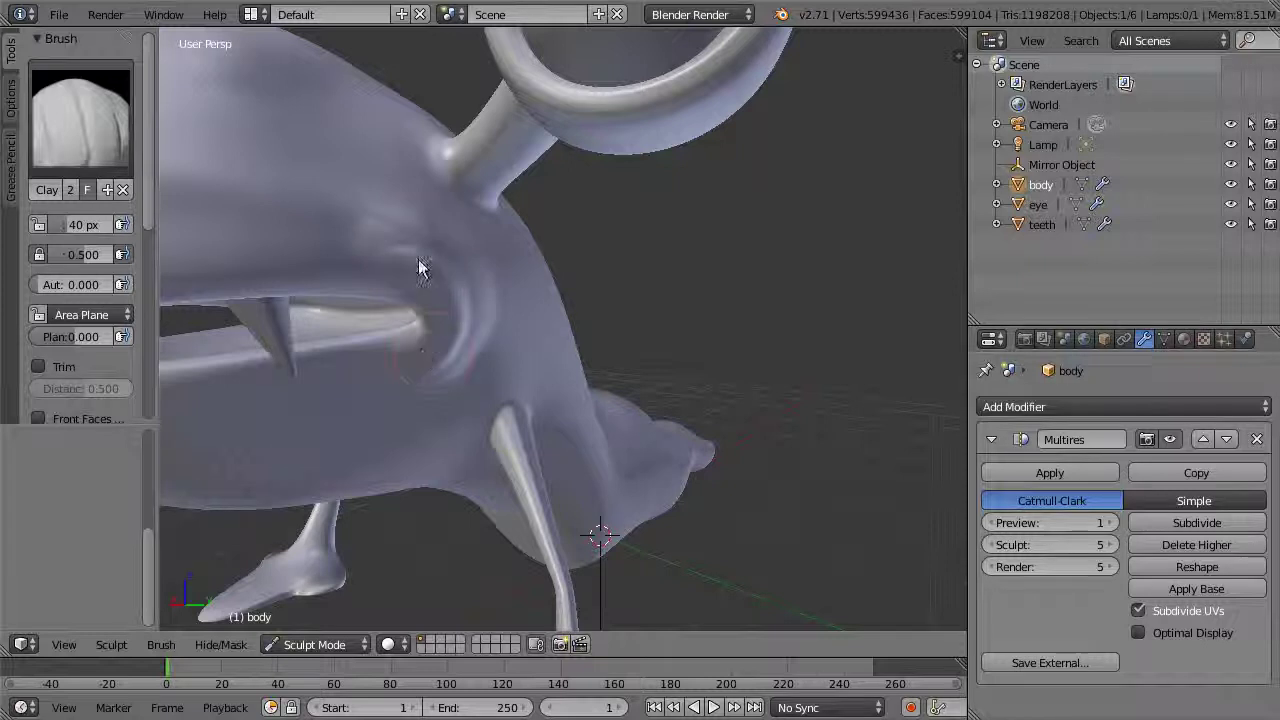
Sculpt Clay Strips folds across the side of the body where it meets the base of the tail
middle_click_drag(414, 243, 786, 329)
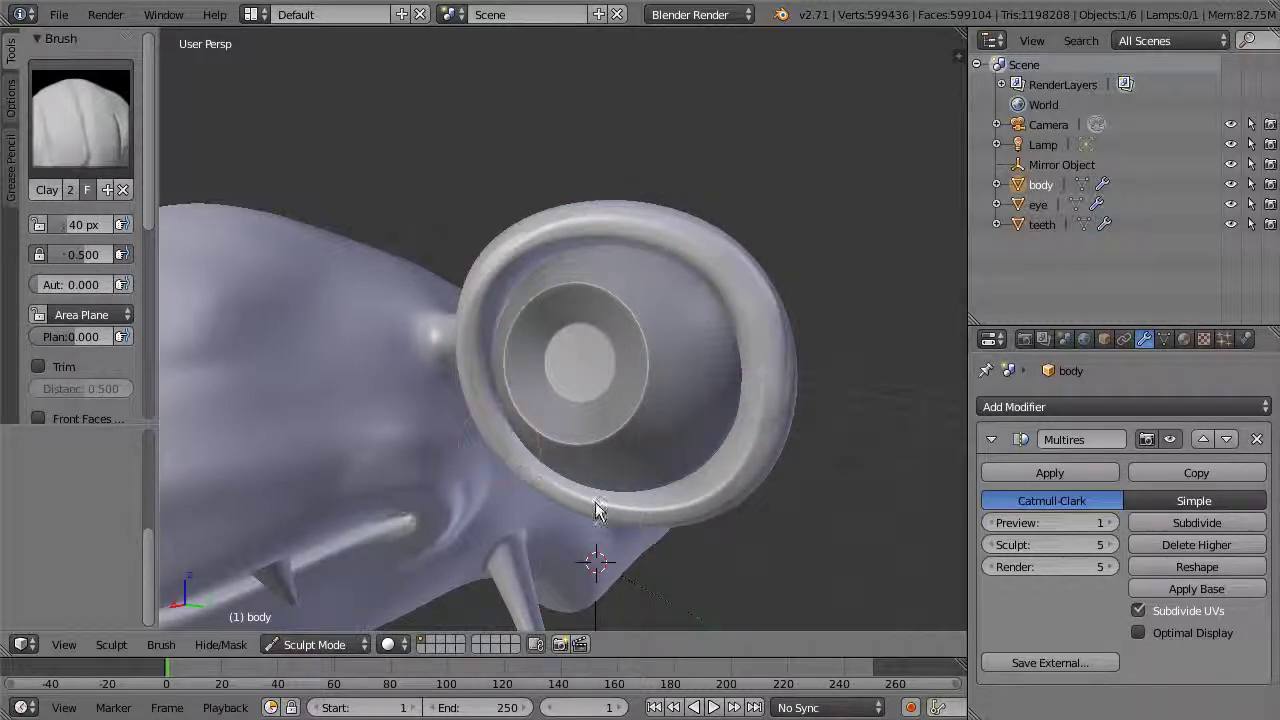
middle_click_drag(851, 486, 510, 343)
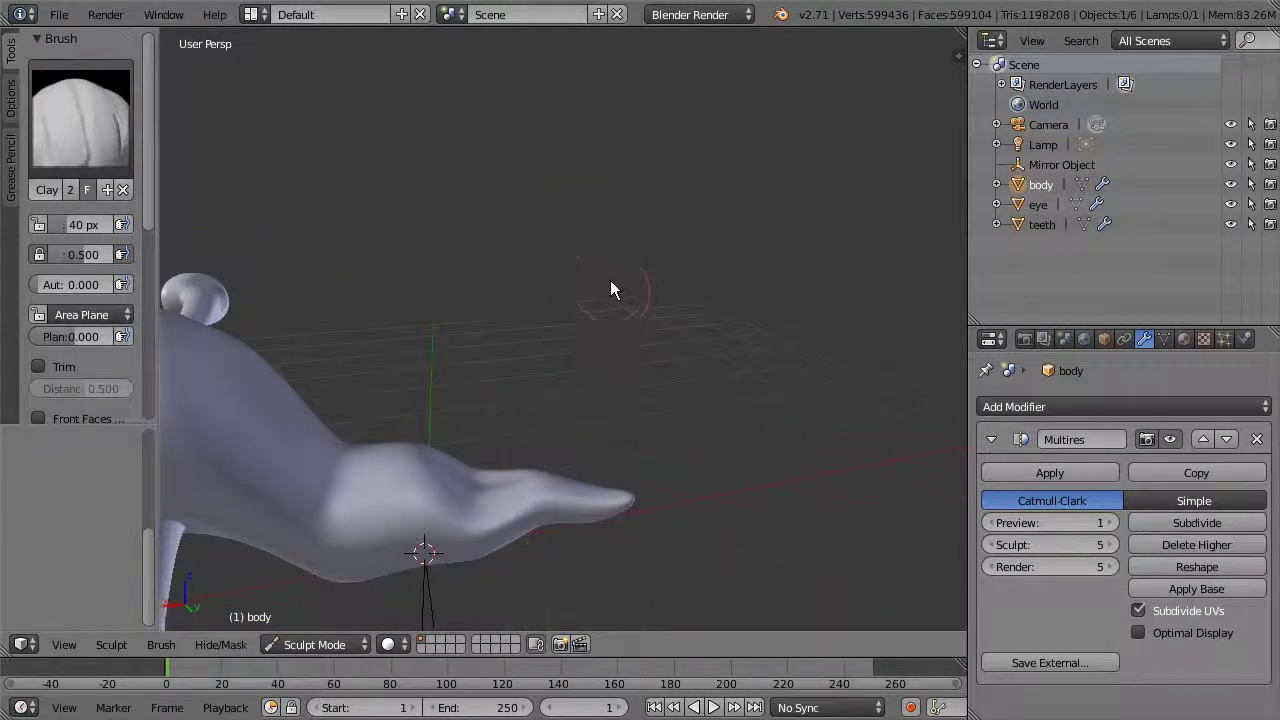
middle_click_drag(608, 314, 461, 452)
left_click_drag(509, 543, 520, 465)
mouse_move(517, 520)
left_mouse_down()
mouse_move(531, 451)
mouse_move(546, 500)
mouse_move(517, 526)
mouse_move(549, 455)
left_mouse_up()
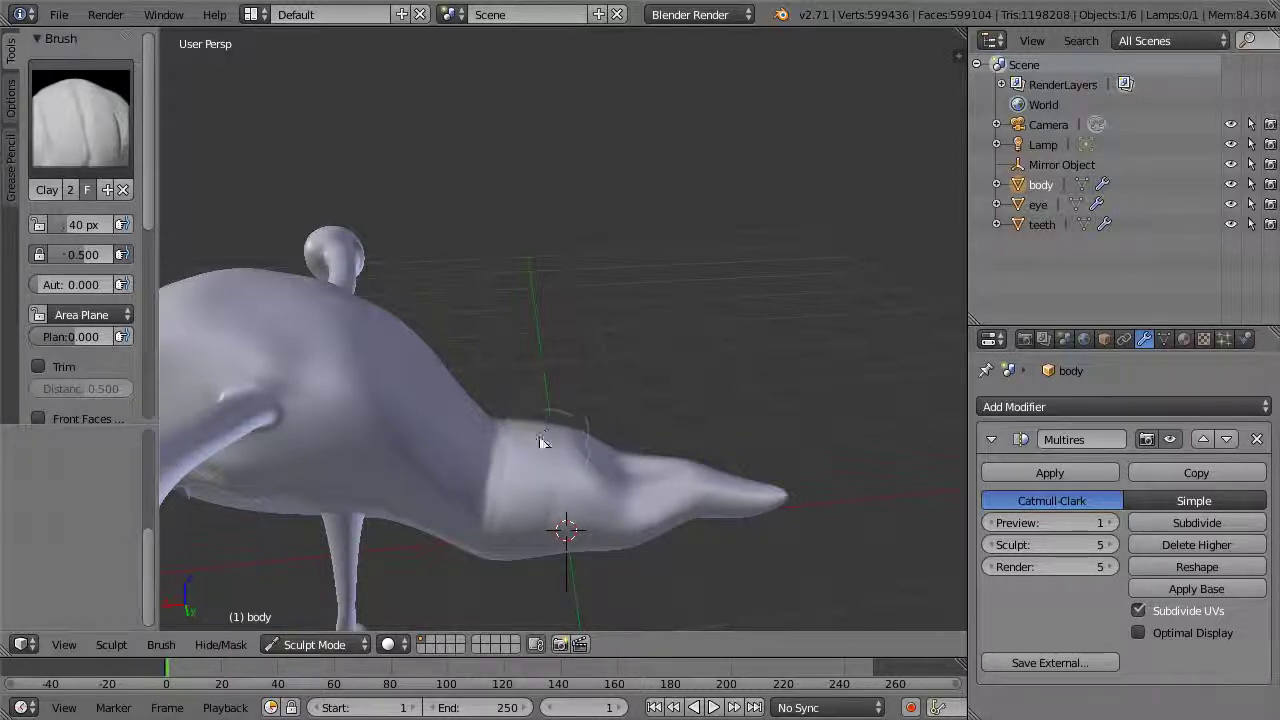
mouse_move(468, 480)
left_mouse_down()
mouse_move(478, 397)
mouse_move(454, 469)
left_mouse_up()
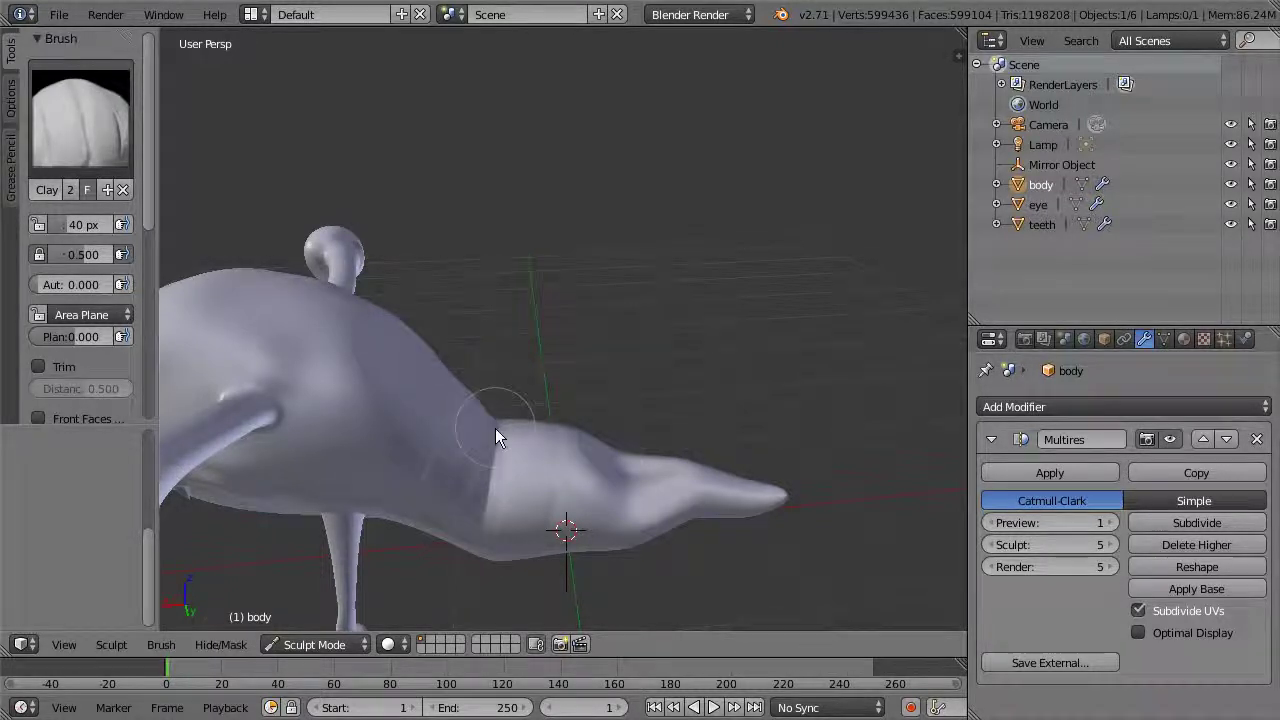
Add another Clay Strips band around the narrowing part of the tail, closer to its tip
middle_click_drag(729, 374, 530, 560)
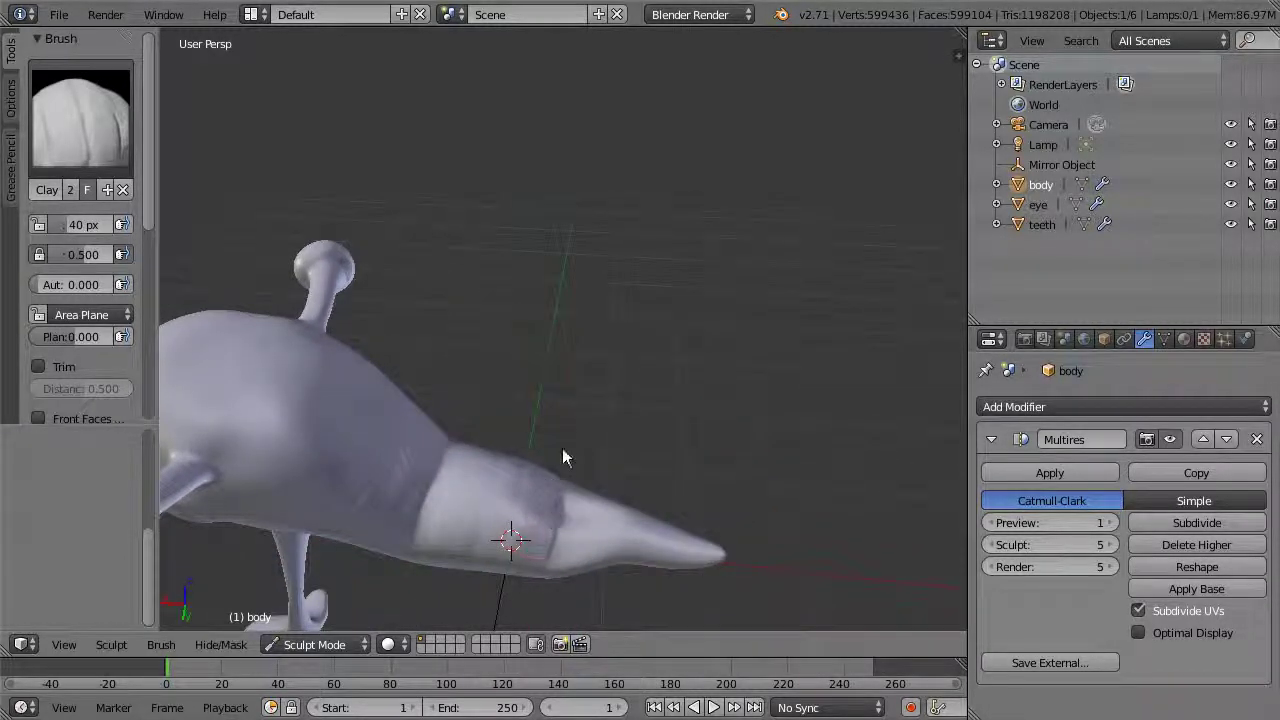
mouse_move(553, 491)
left_mouse_down()
mouse_move(547, 540)
mouse_move(597, 541)
mouse_move(582, 533)
mouse_move(600, 494)
left_mouse_up()
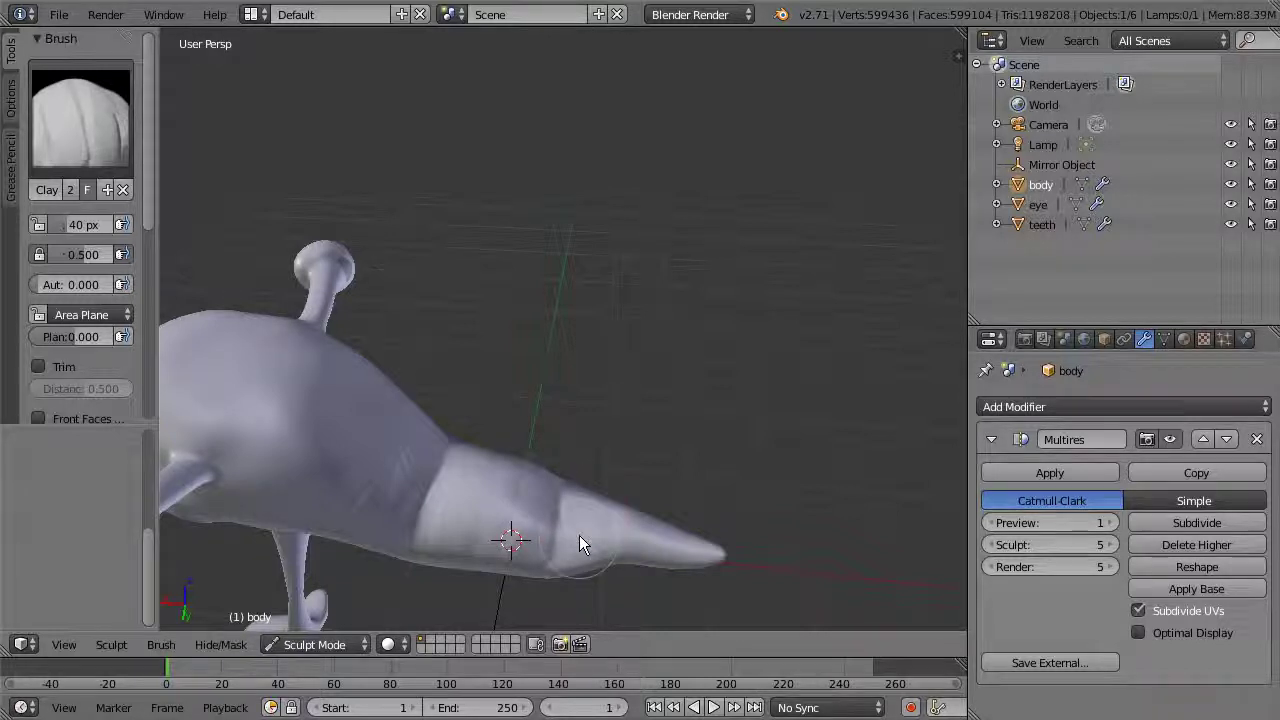
middle_click_drag(600, 414, 622, 473)
Build up a series of horizontal Clay Strips folds across the underside, from below the chin down the belly
middle_click_drag(732, 376, 634, 200)
left_click_drag(660, 211, 705, 197)
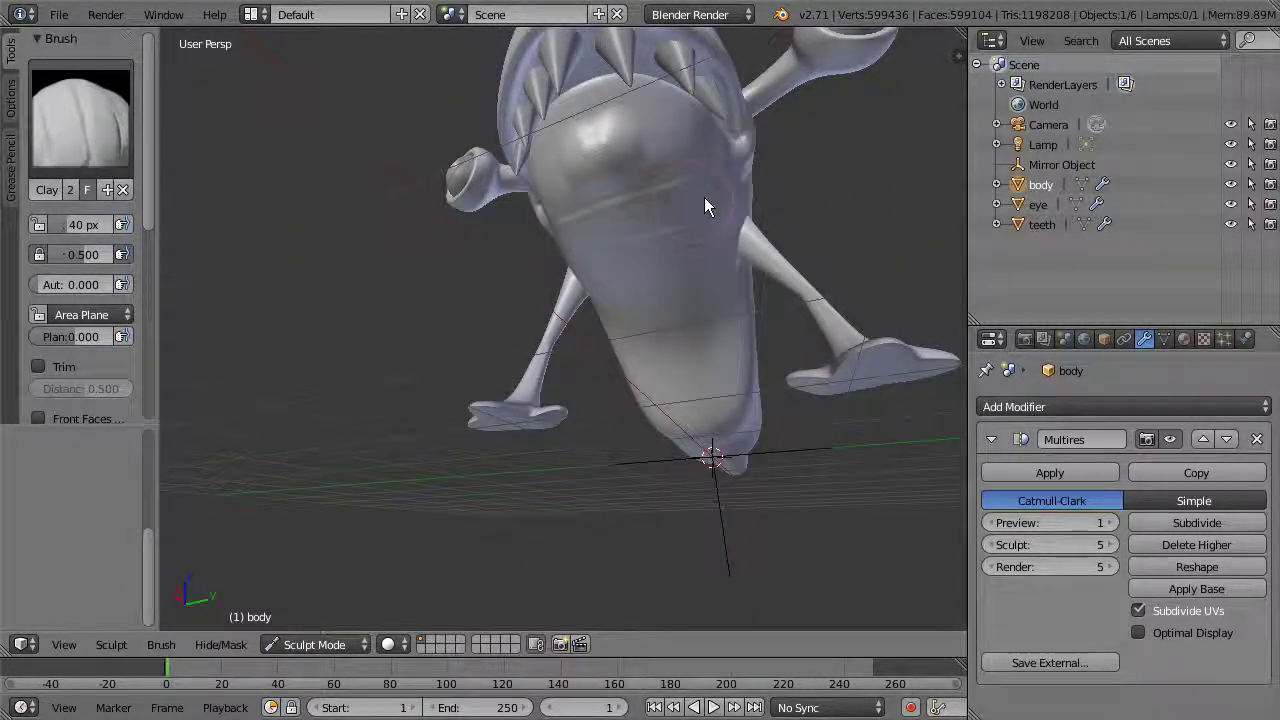
left_click_drag(614, 262, 706, 232)
left_click_drag(632, 308, 704, 285)
mouse_move(648, 340)
left_mouse_down()
mouse_move(723, 346)
mouse_move(670, 381)
mouse_move(734, 364)
mouse_move(733, 312)
left_mouse_up()
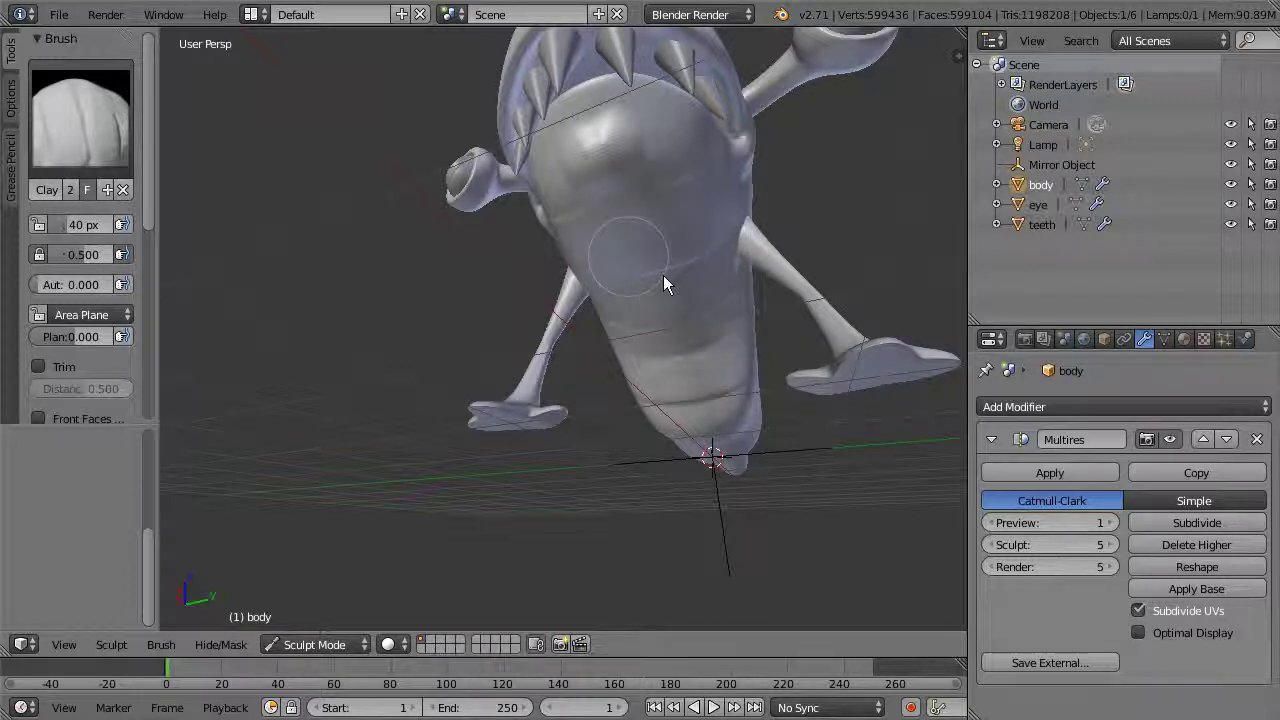
Carve grooves between the belly folds and across the back of the tail base with the Crease brush
mouse_move(815, 311)
middle_mouse_down()
mouse_move(849, 252)
mouse_move(824, 261)
mouse_move(774, 346)
mouse_move(343, 232)
middle_mouse_up()
left_click(80, 115)
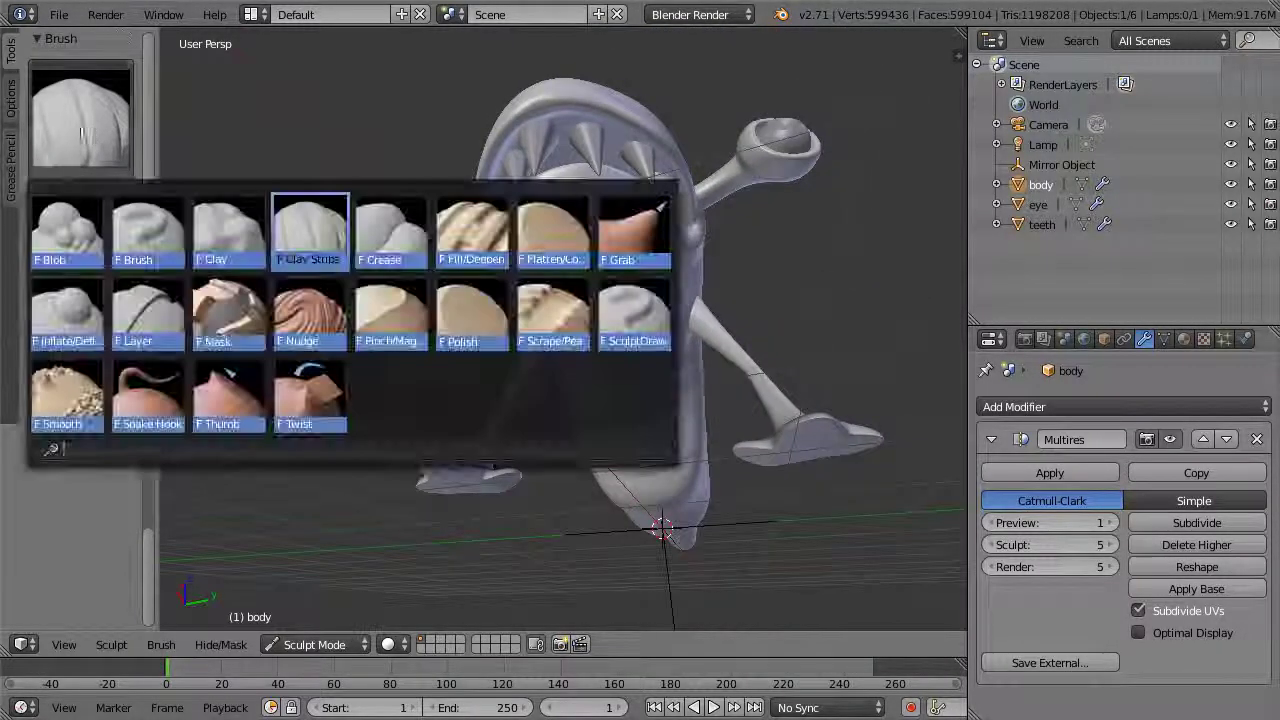
left_click(390, 232)
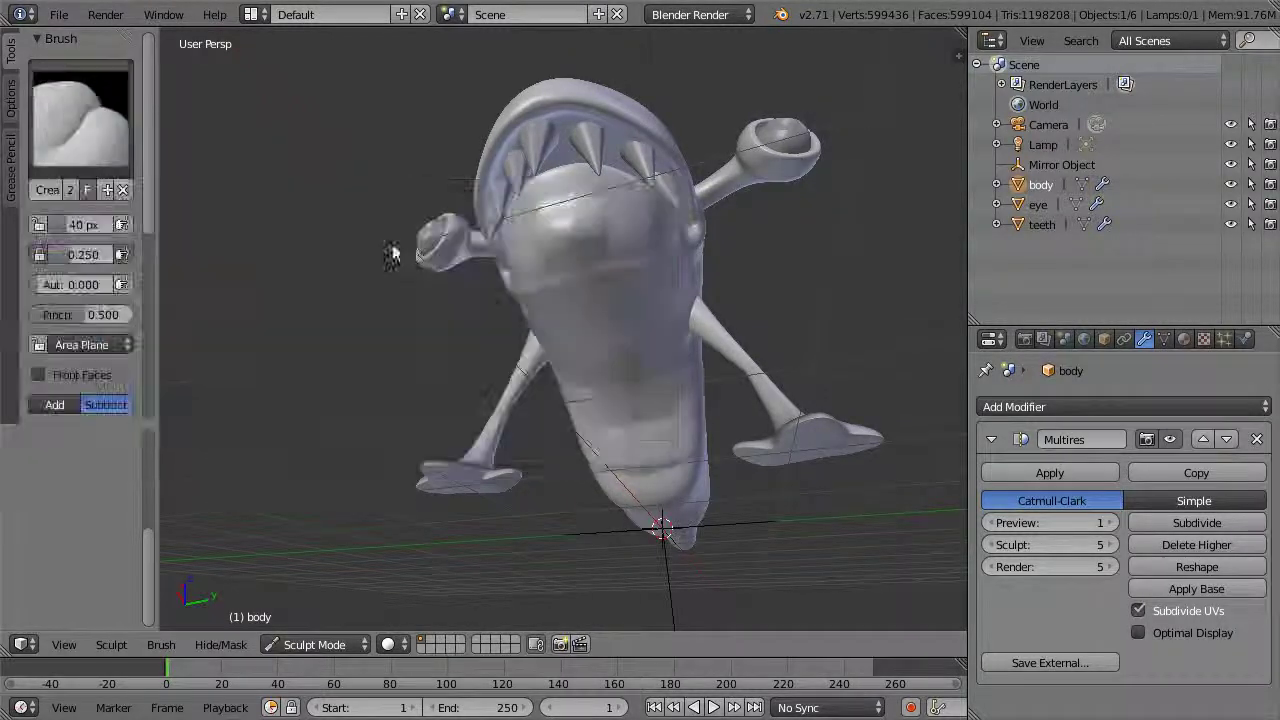
middle_click_drag(838, 280, 694, 229)
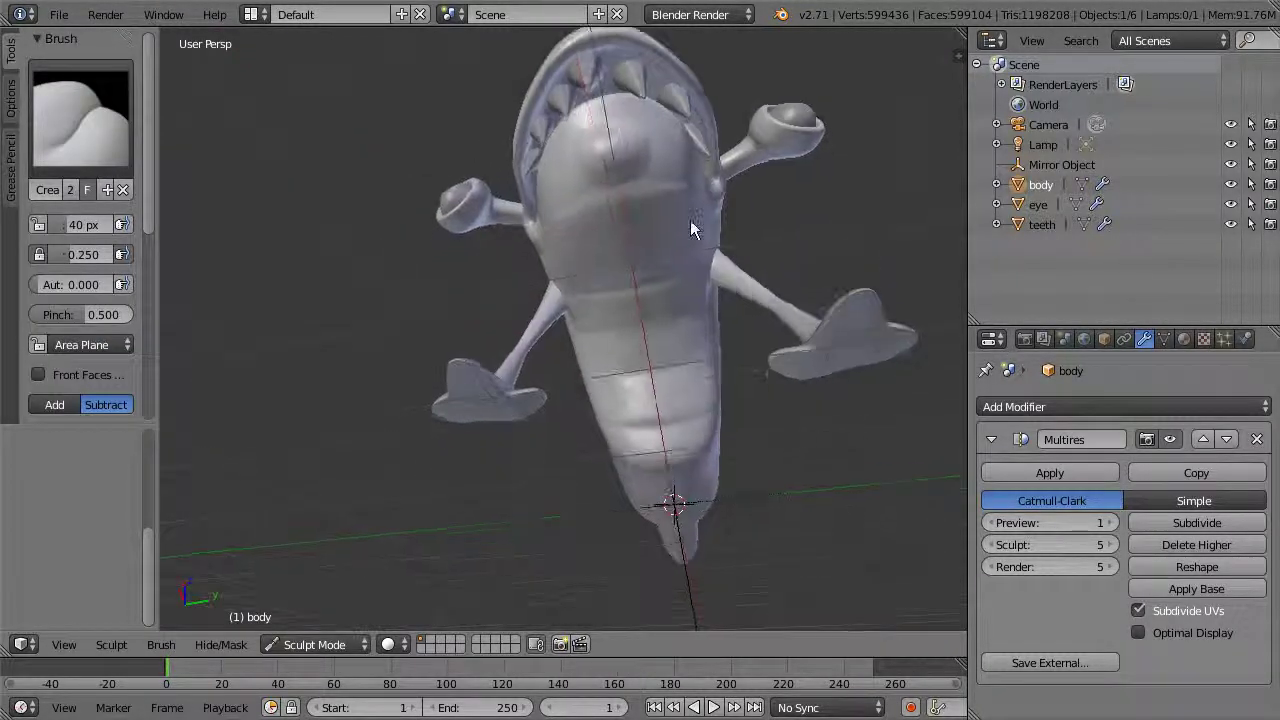
left_click_drag(643, 229, 612, 234)
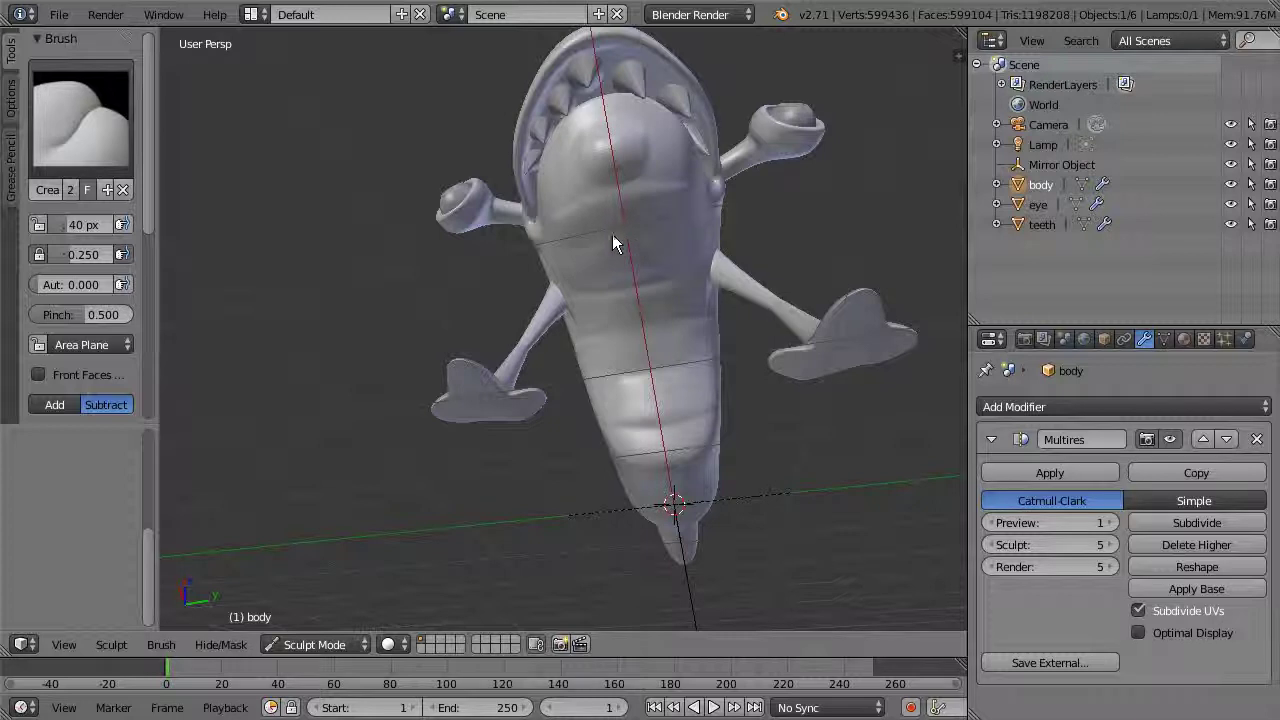
left_click_drag(696, 269, 614, 289)
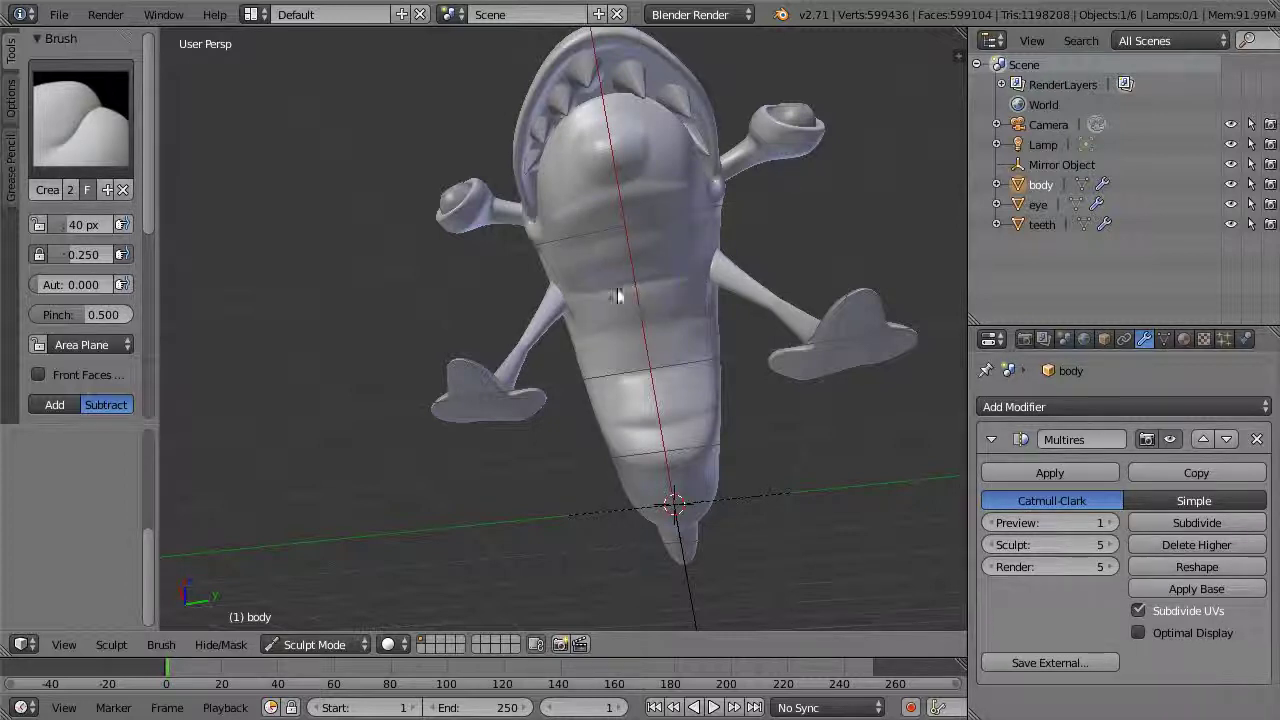
left_click_drag(703, 314, 632, 323)
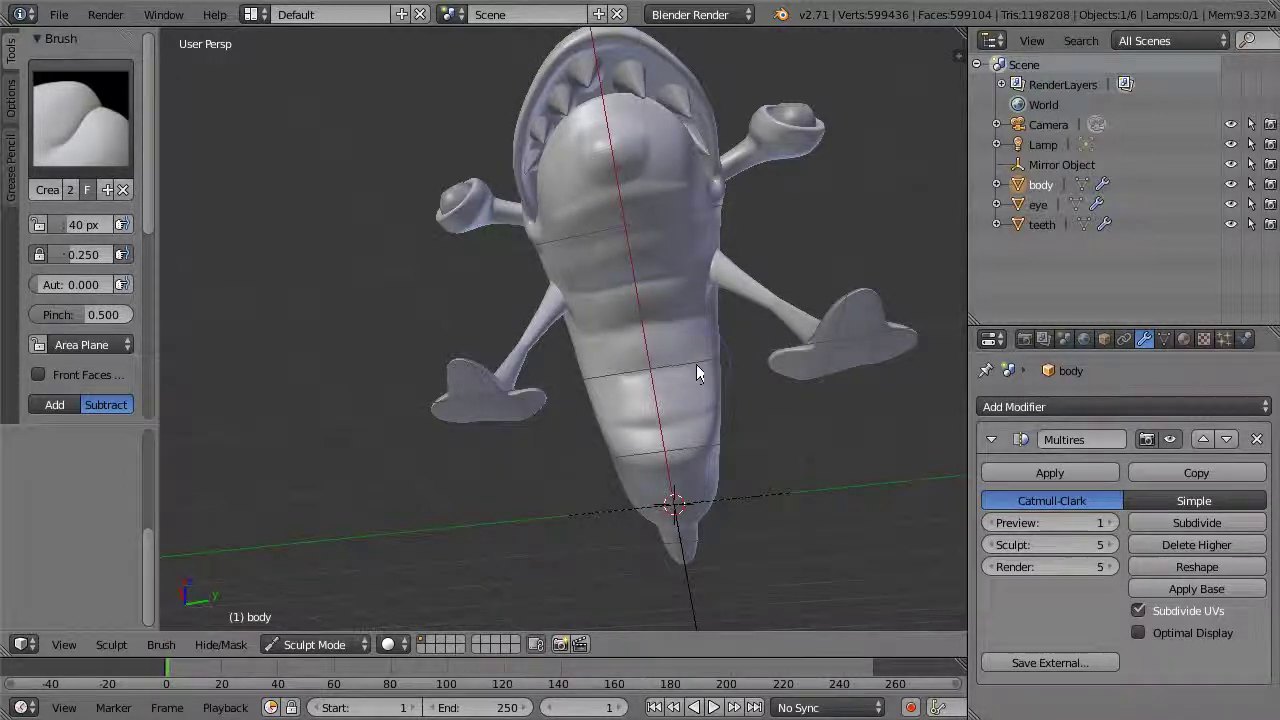
left_click_drag(697, 364, 634, 375)
left_click_drag(715, 409, 630, 424)
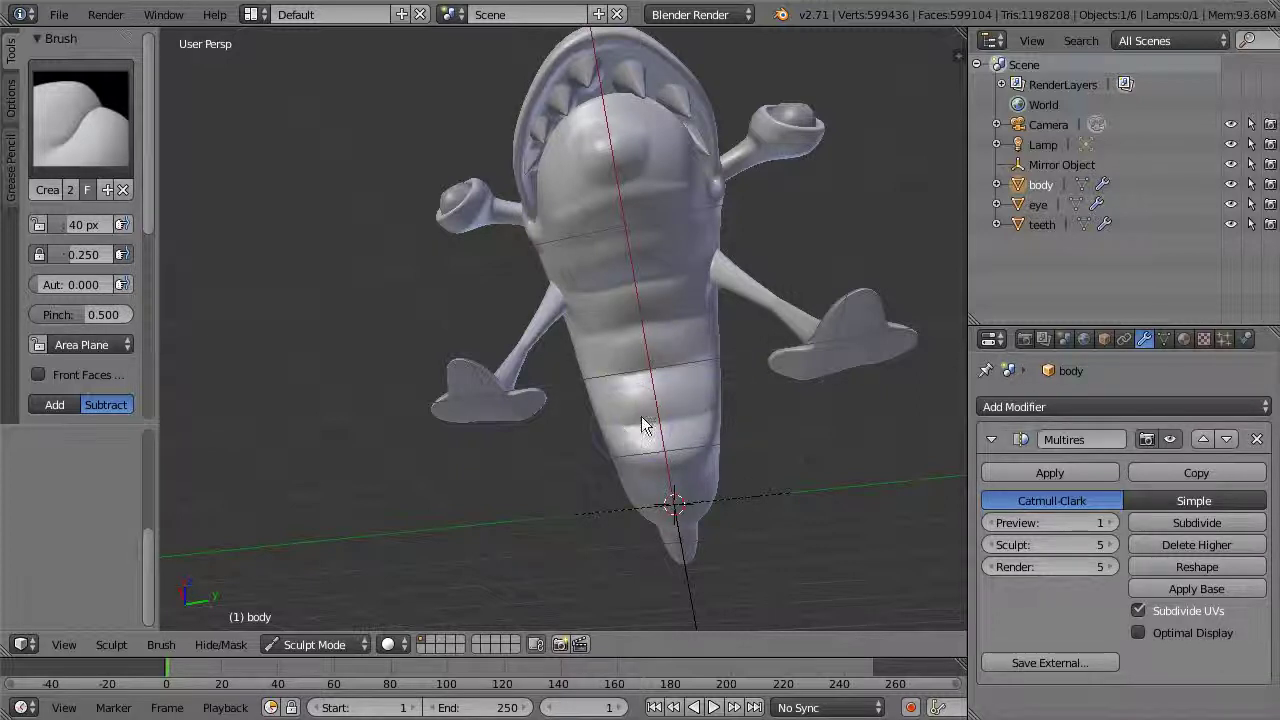
mouse_move(709, 395)
left_mouse_down()
mouse_move(656, 402)
mouse_move(698, 397)
left_mouse_up()
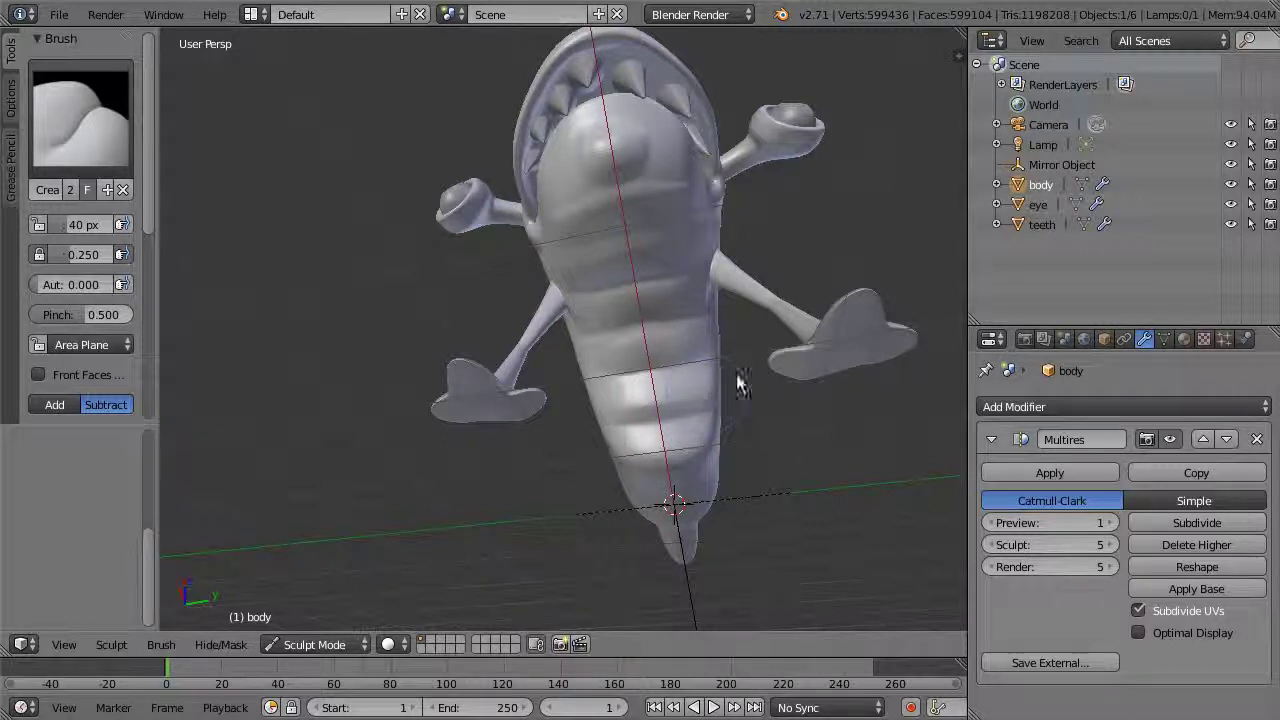
left_click_drag(714, 392, 632, 407)
mouse_move(740, 375)
middle_mouse_down()
mouse_move(723, 417)
mouse_move(651, 446)
mouse_move(533, 378)
middle_mouse_up()
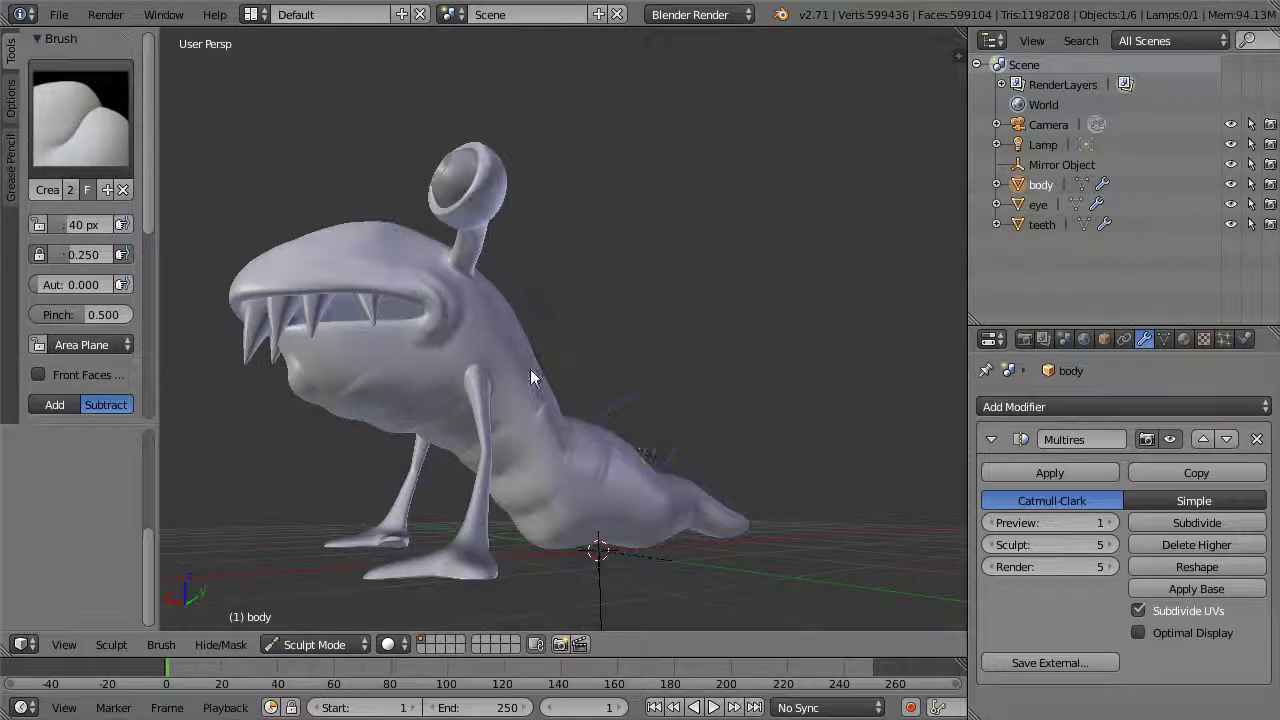
left_click_drag(605, 461, 629, 387)
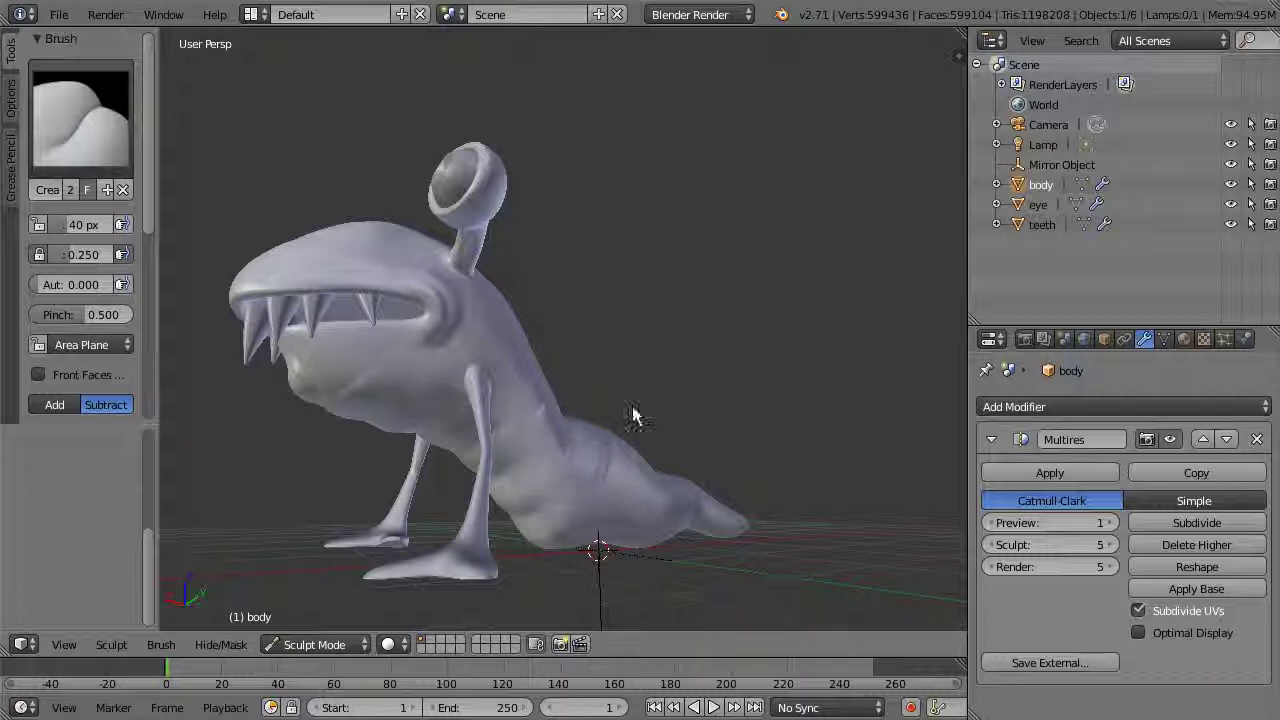
Try a long crease down the side of the body behind the front leg with the brush strength at 0.756
key("shift+f")
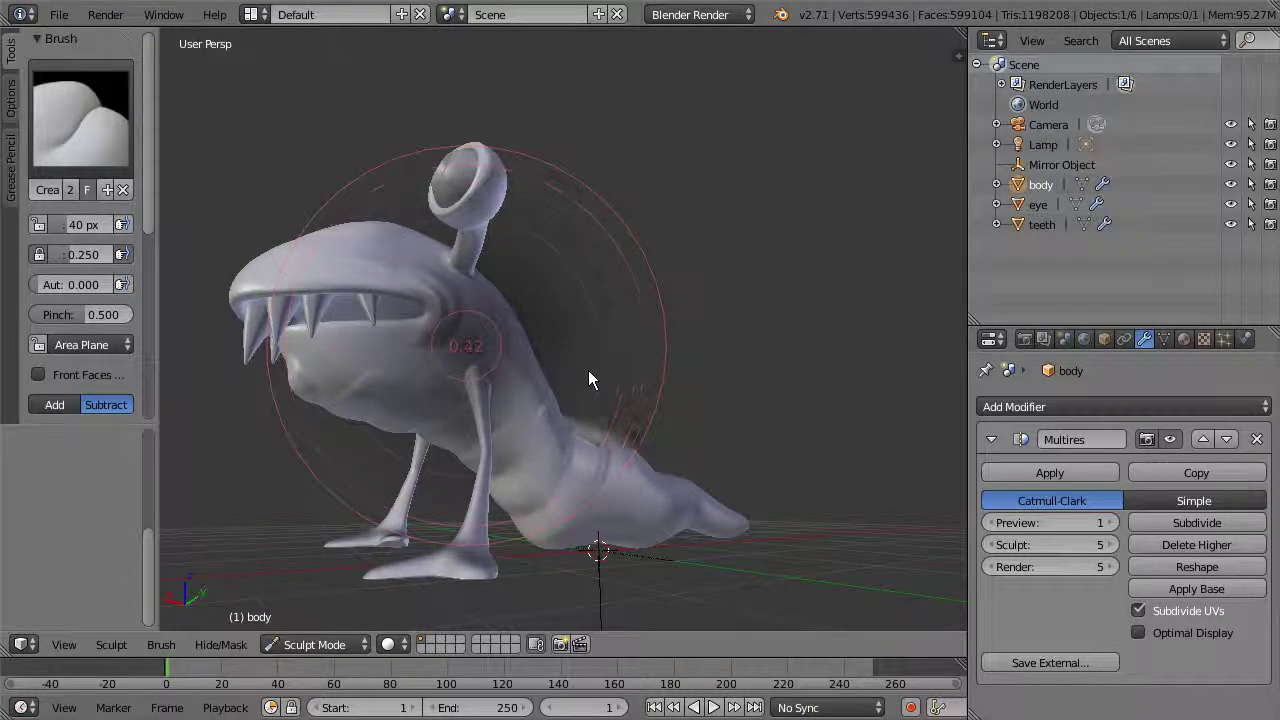
left_click(529, 389)
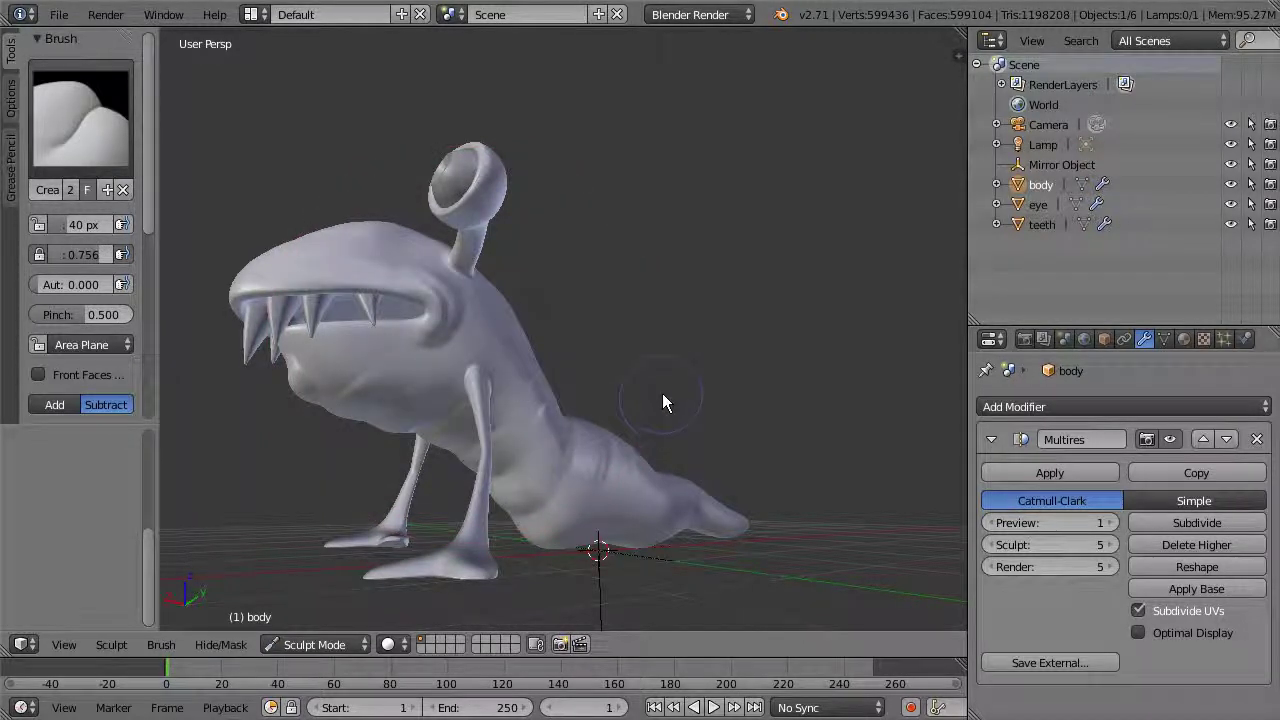
middle_click_drag(688, 324, 716, 309)
scroll(706, 289, "up", 3)
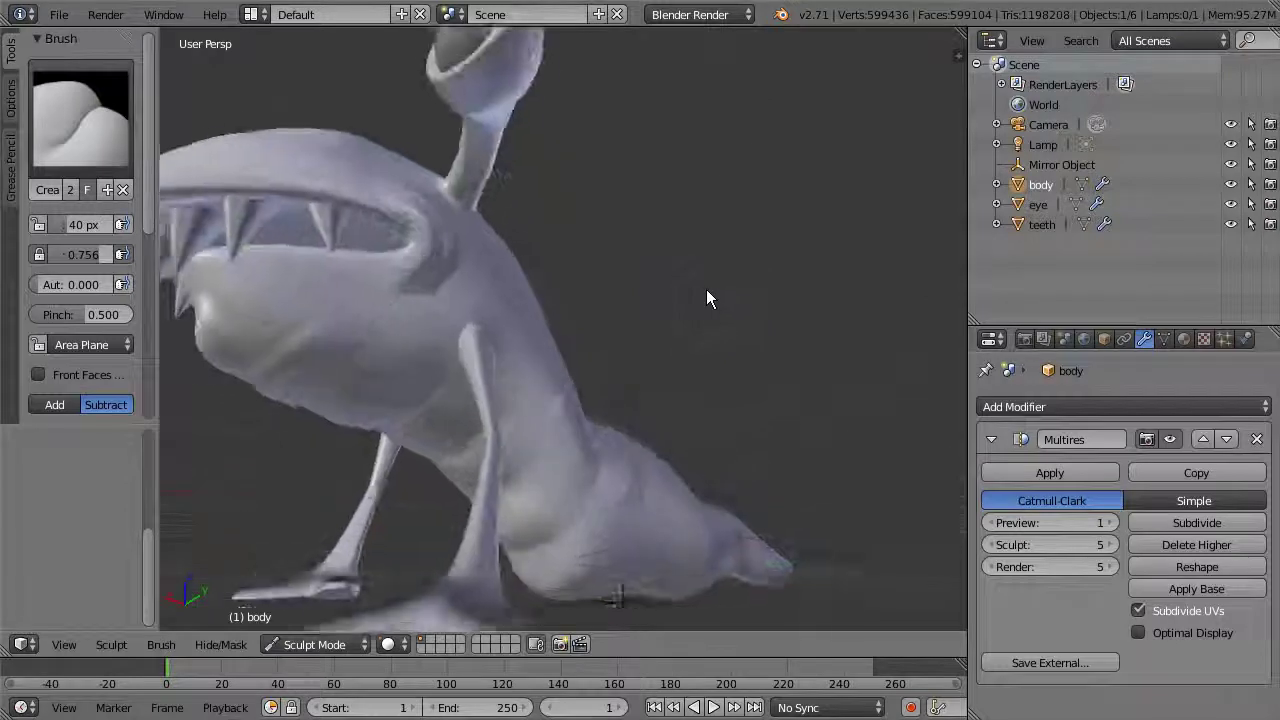
mouse_move(506, 359)
left_mouse_down()
mouse_move(534, 491)
mouse_move(586, 547)
left_mouse_up()
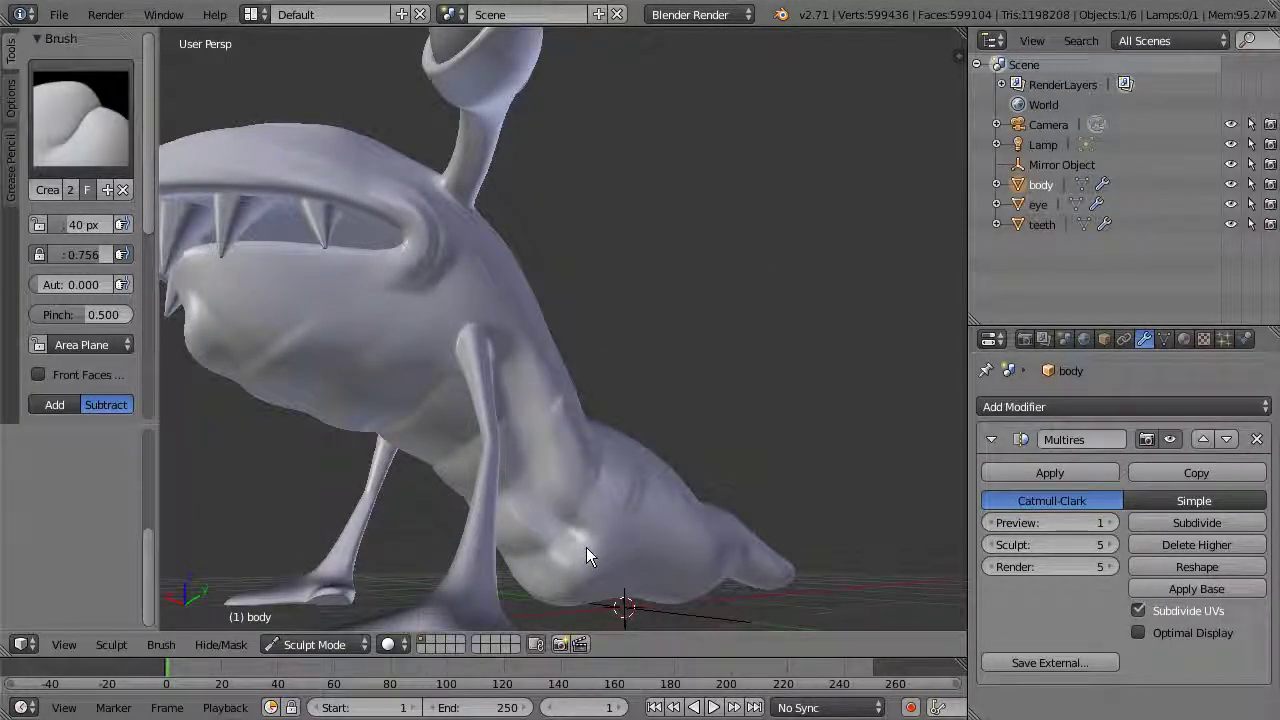
key("ctrl+z")
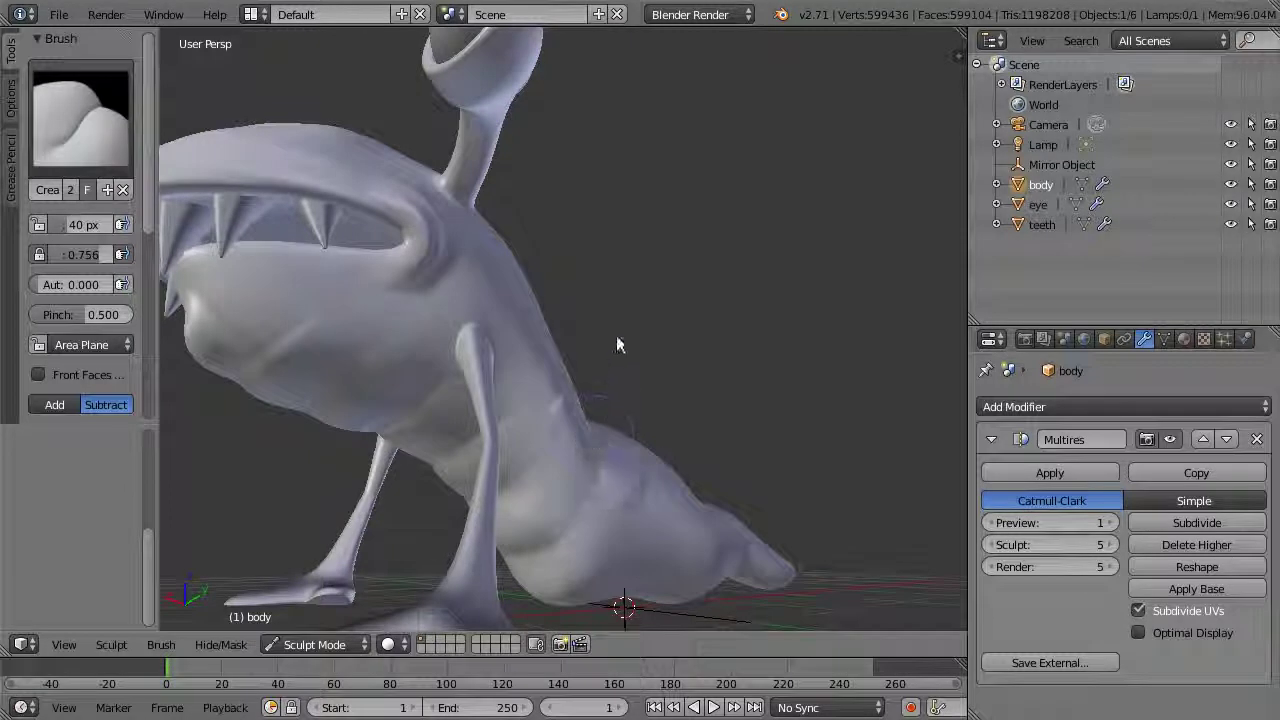
Set the Crease brush strength to 0.518 and carve a crease down the side of the body behind the front leg
key("shift+f")
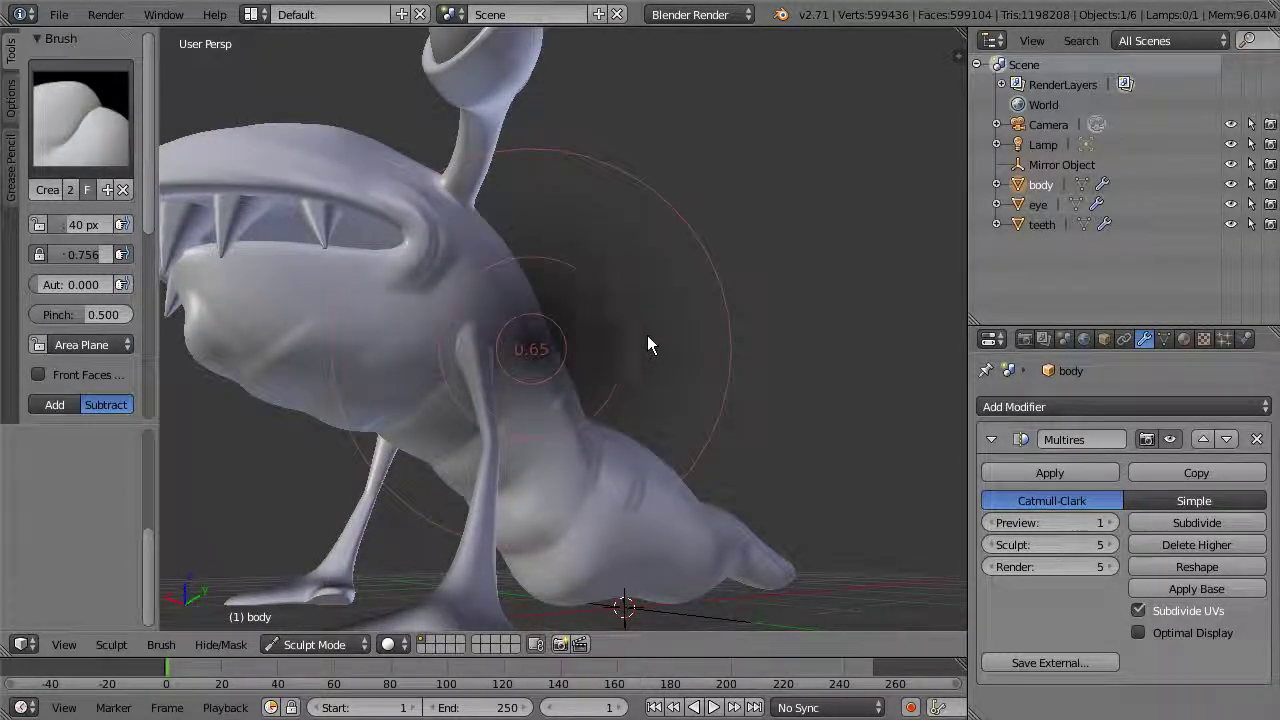
left_click(622, 362)
mouse_move(513, 408)
left_mouse_down()
mouse_move(558, 530)
mouse_move(578, 543)
left_mouse_up()
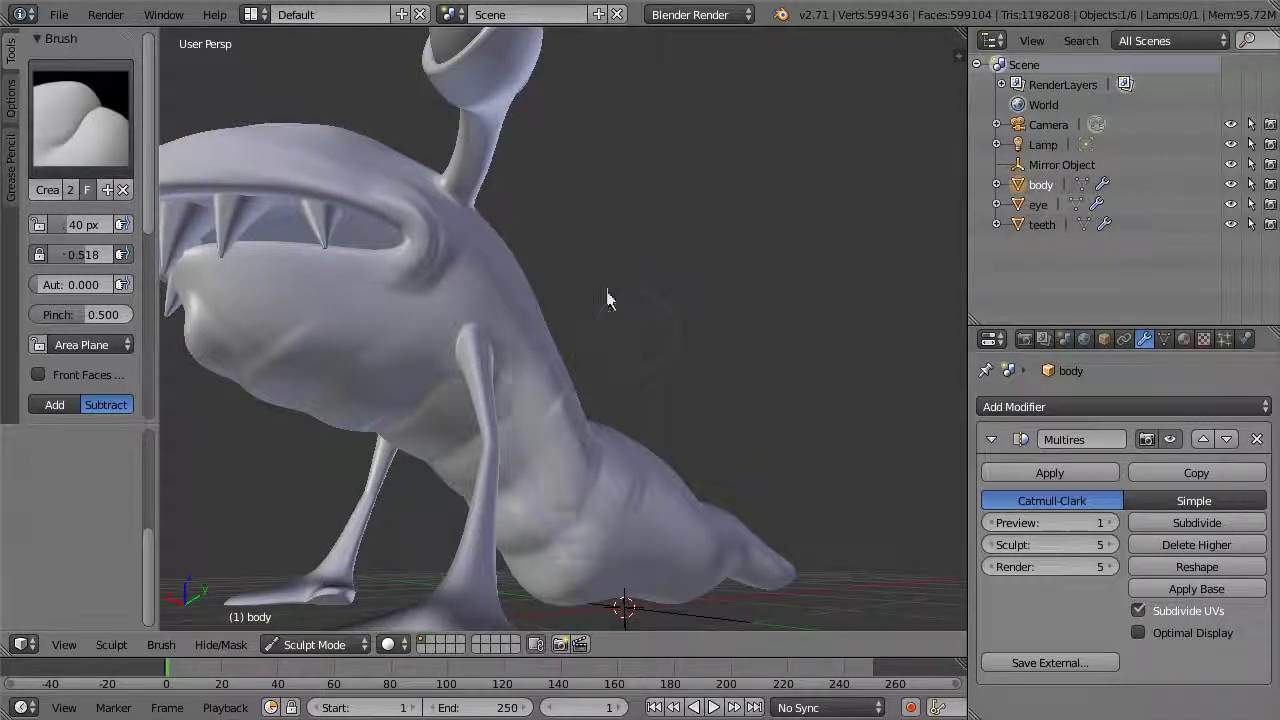
Apply the Sharp curve preset to the Crease brush and carve along the side behind the front leg
left_click(161, 644)
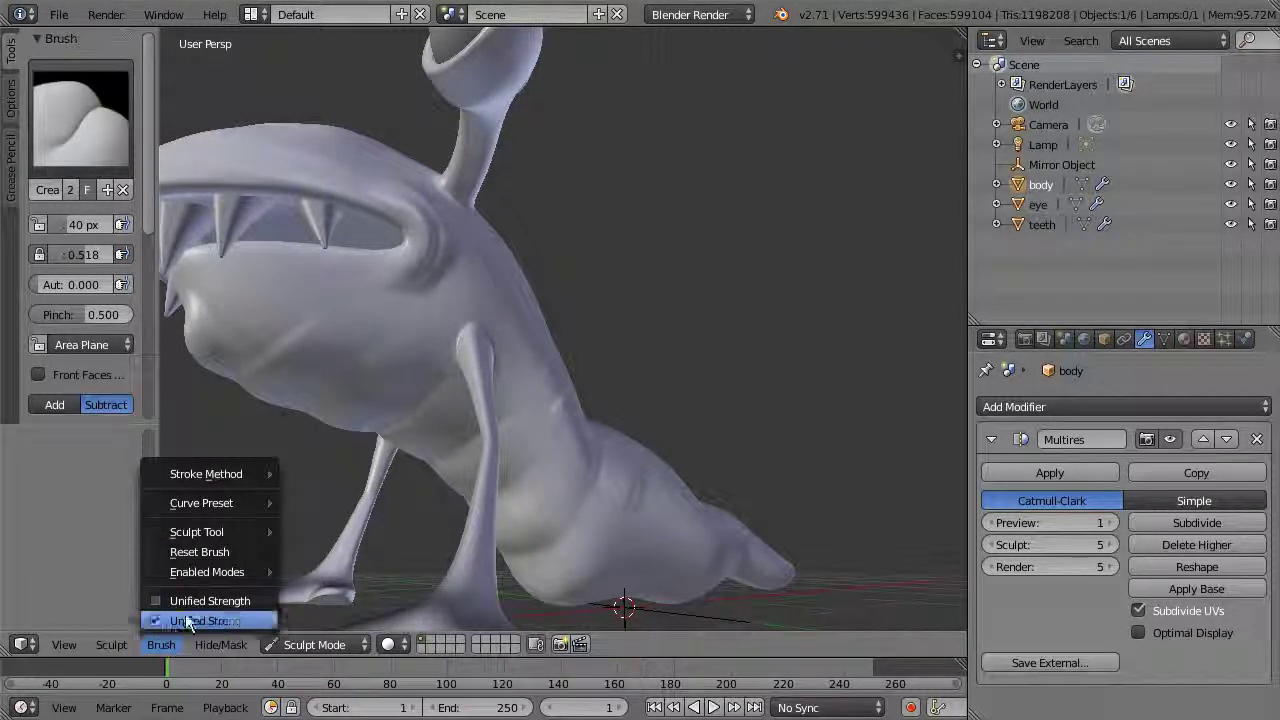
mouse_move(245, 503)
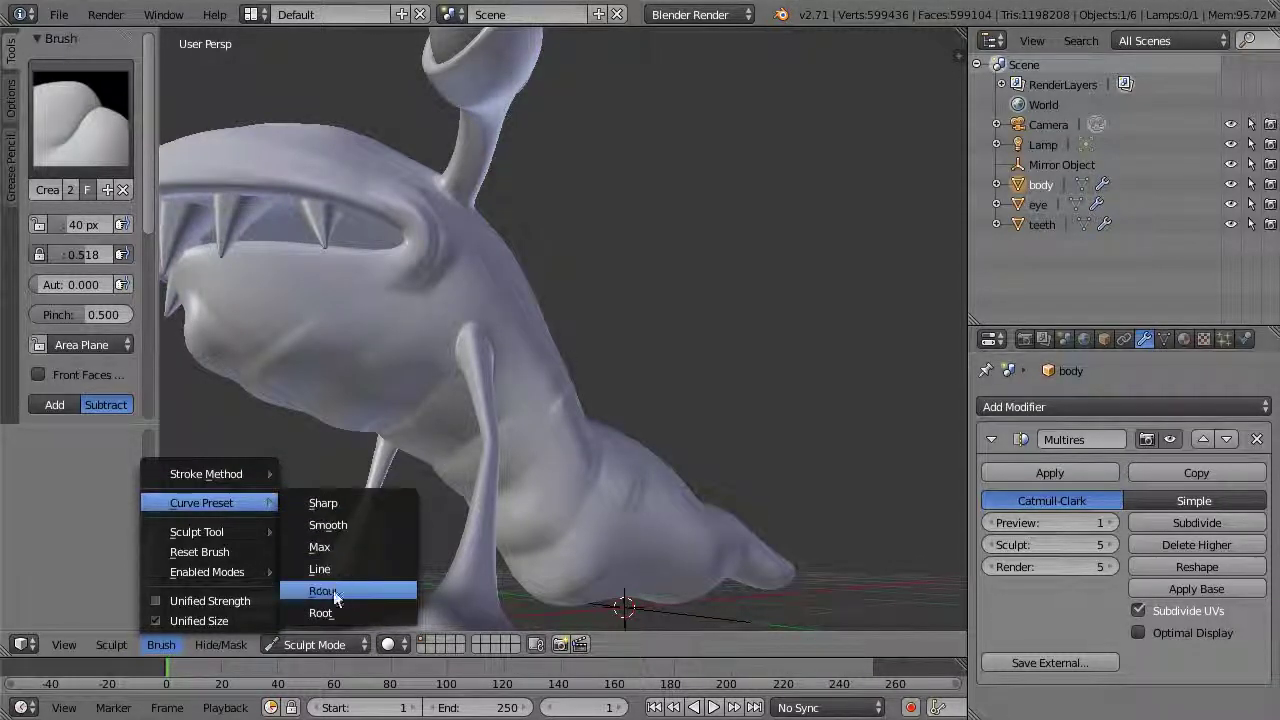
left_click(330, 504)
mouse_move(514, 389)
left_mouse_down()
mouse_move(580, 558)
mouse_move(686, 561)
mouse_move(625, 560)
mouse_move(642, 555)
mouse_move(578, 529)
left_mouse_up()
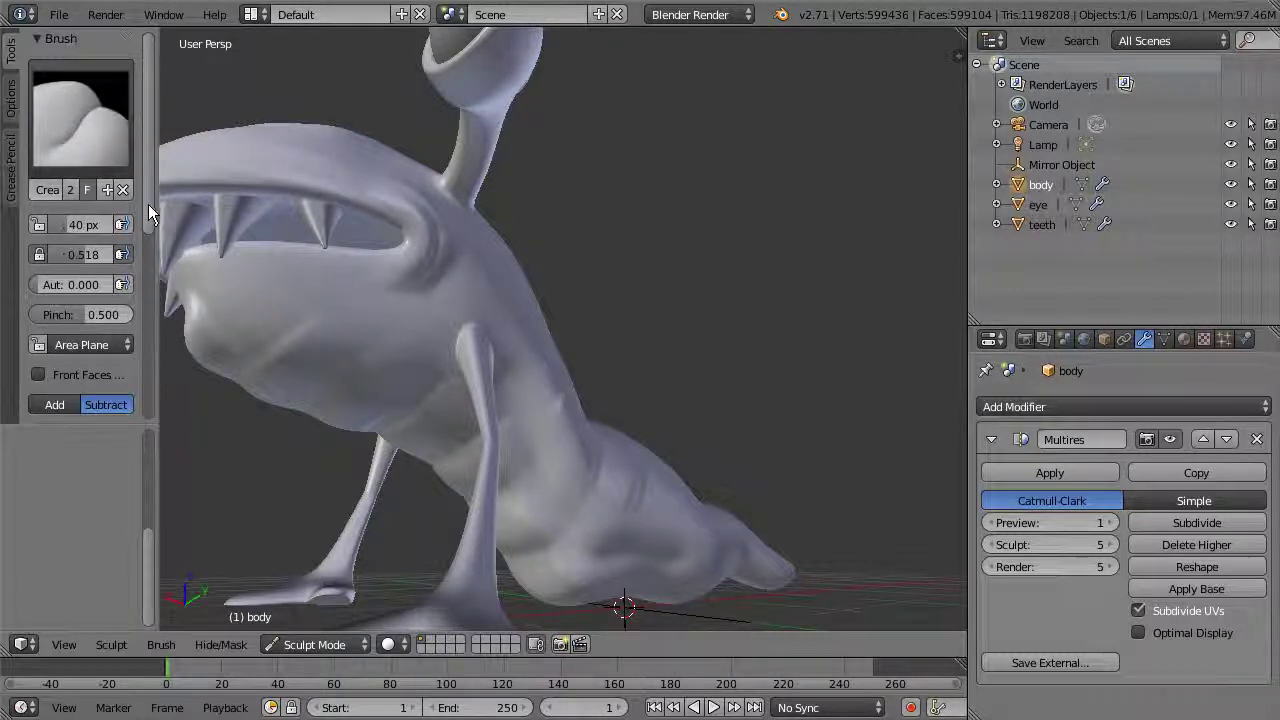
Set the brush's stroke spacing to 1% and extend the side crease from behind the leg toward the tail base
scroll(148, 204, "down", 5)
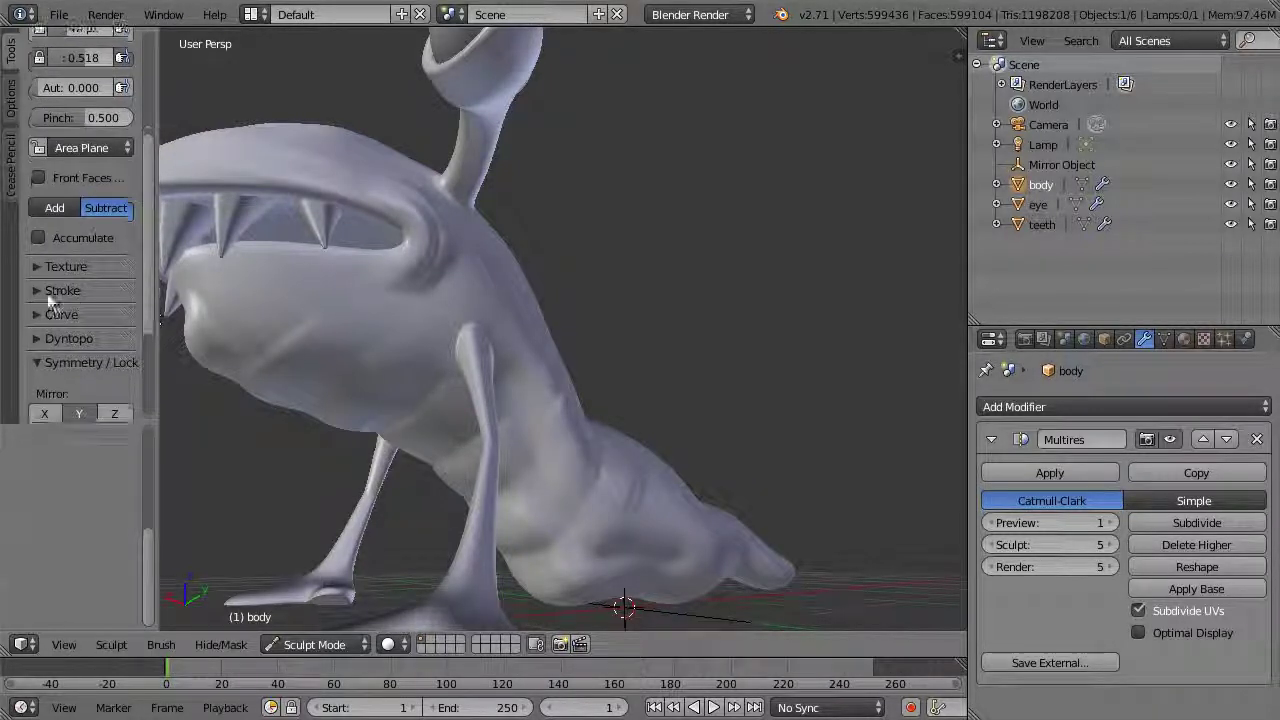
left_click(60, 290)
mouse_move(144, 233)
left_mouse_down()
mouse_move(146, 267)
mouse_move(95, 299)
mouse_move(50, 299)
left_mouse_up()
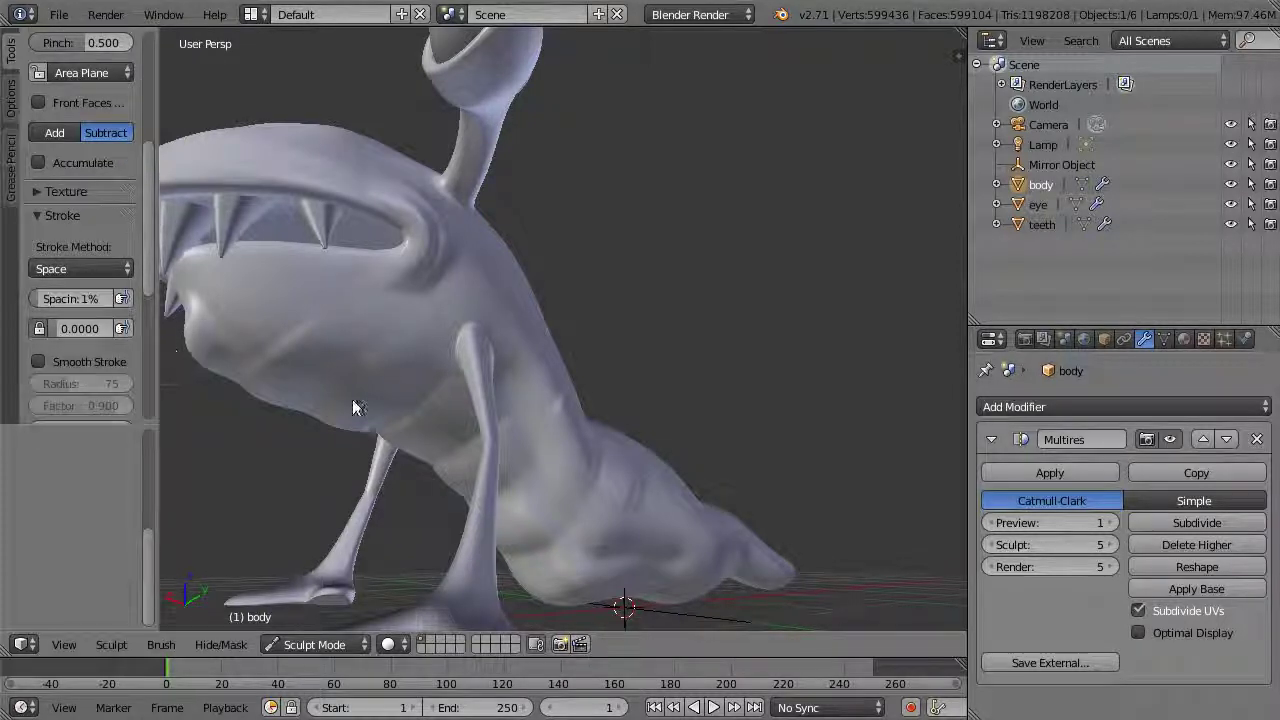
mouse_move(508, 385)
left_mouse_down()
mouse_move(544, 493)
mouse_move(597, 544)
mouse_move(640, 547)
left_mouse_up()
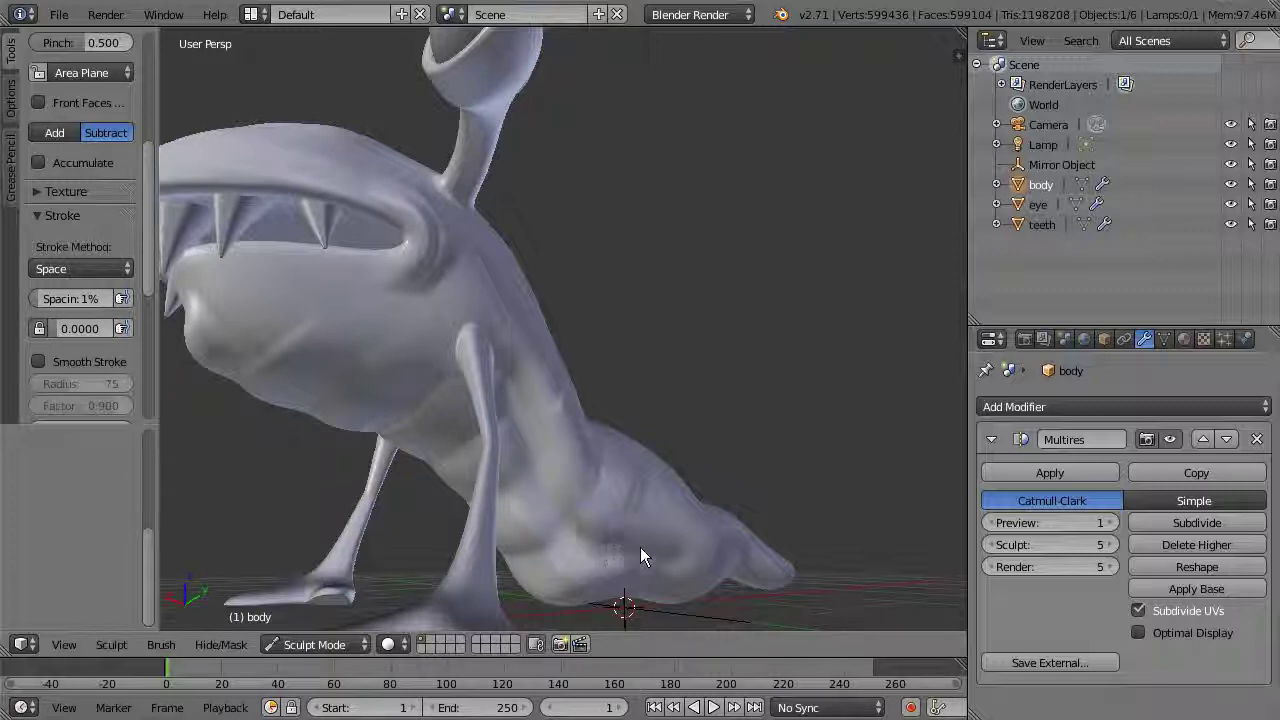
Deepen the grooves between the belly folds on the underside with the sharpened Crease brush
middle_click_drag(737, 376, 660, 322)
left_click_drag(643, 321, 592, 344)
left_click_drag(637, 245, 594, 262)
mouse_move(734, 257)
middle_mouse_down()
mouse_move(757, 271)
mouse_move(708, 265)
middle_mouse_up()
mouse_move(708, 265)
left_mouse_down()
mouse_move(686, 250)
mouse_move(643, 258)
mouse_move(660, 200)
mouse_move(646, 175)
mouse_move(543, 223)
mouse_move(629, 120)
mouse_move(592, 118)
left_mouse_up()
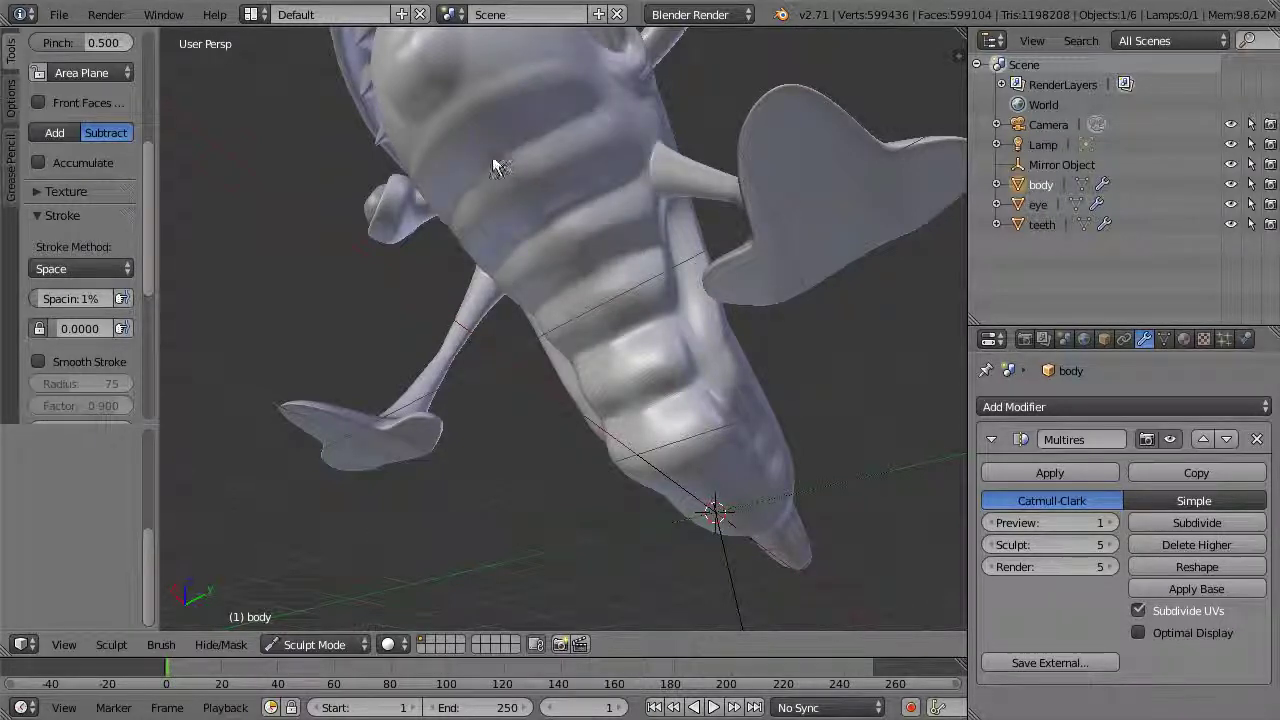
Refine the edge of the upper lip and the corner of the mouth with Crease strokes
middle_click_drag(660, 165, 596, 386)
mouse_move(594, 386)
left_mouse_down()
mouse_move(429, 357)
mouse_move(567, 295)
left_mouse_up()
mouse_move(688, 230)
middle_mouse_down()
mouse_move(720, 237)
mouse_move(725, 256)
mouse_move(757, 223)
mouse_move(729, 249)
mouse_move(737, 209)
mouse_move(723, 184)
mouse_move(705, 214)
middle_mouse_up()
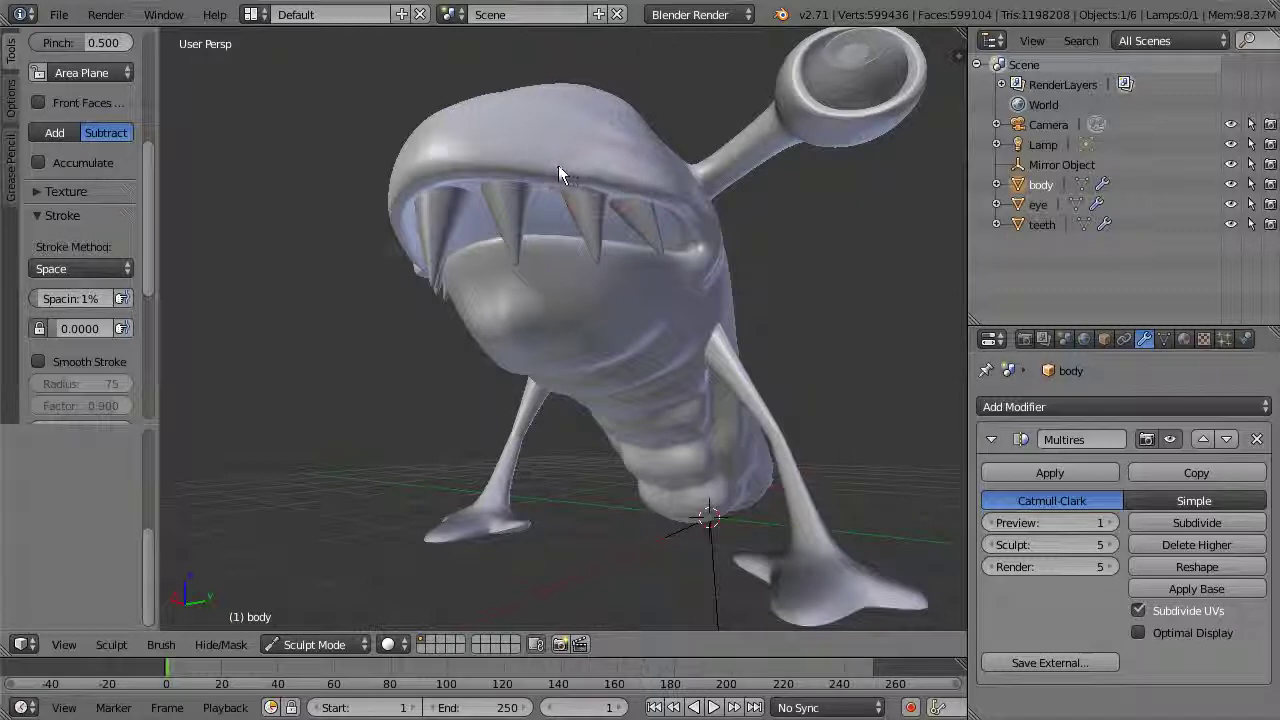
mouse_move(491, 160)
left_mouse_down()
mouse_move(396, 178)
mouse_move(392, 204)
left_mouse_up()
middle_click_drag(625, 172, 628, 249)
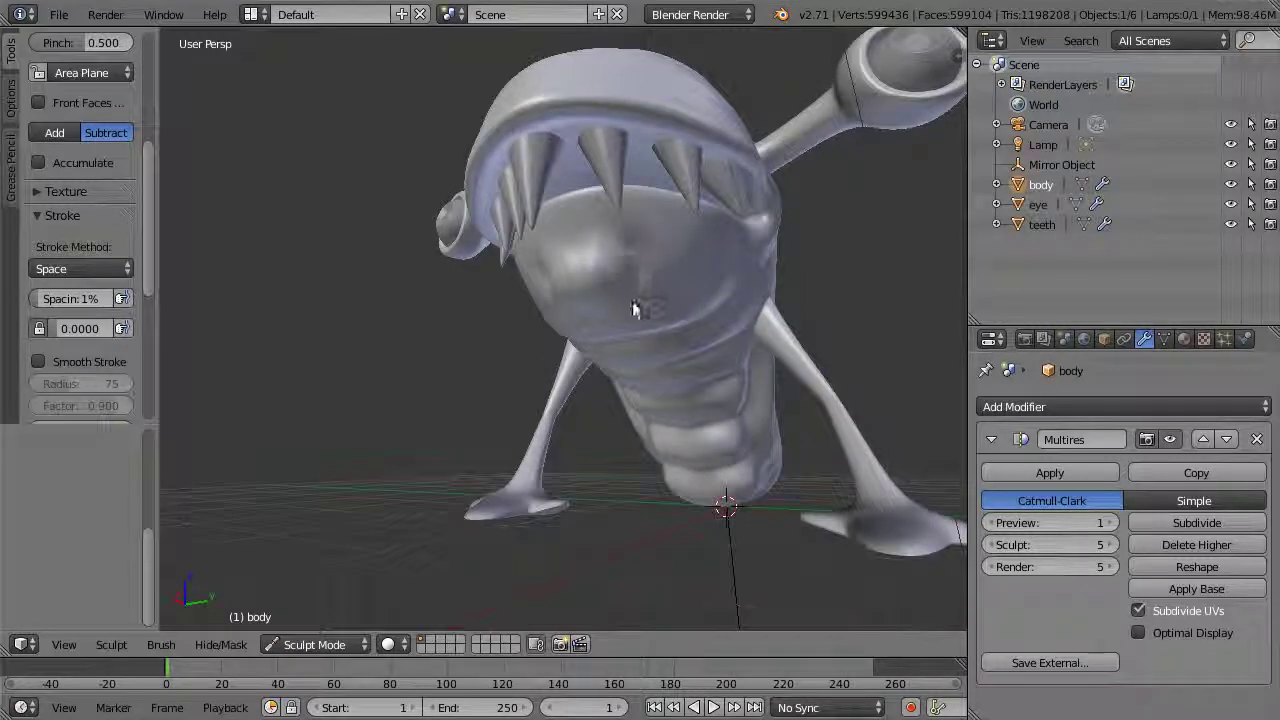
middle_click_drag(741, 200, 548, 288)
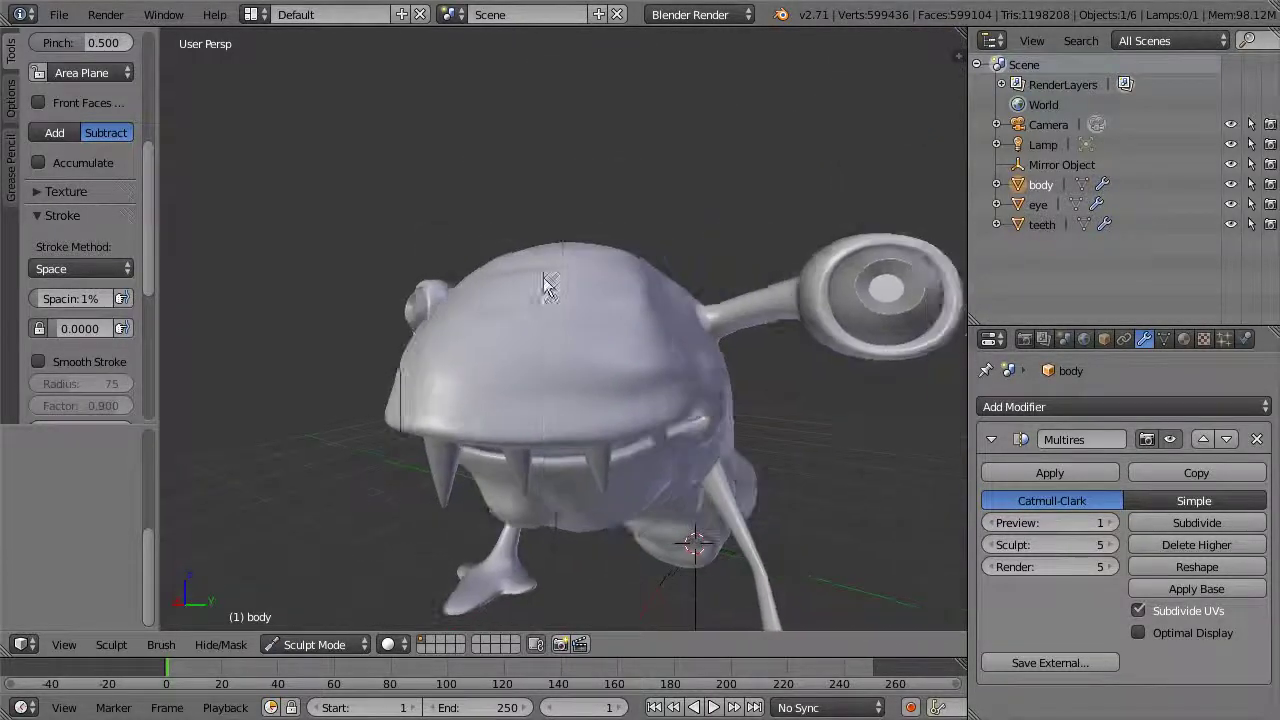
Set the Crease brush strength to 0.380 and carve soft wrinkles across the forehead and top of the head
key("shift+f")
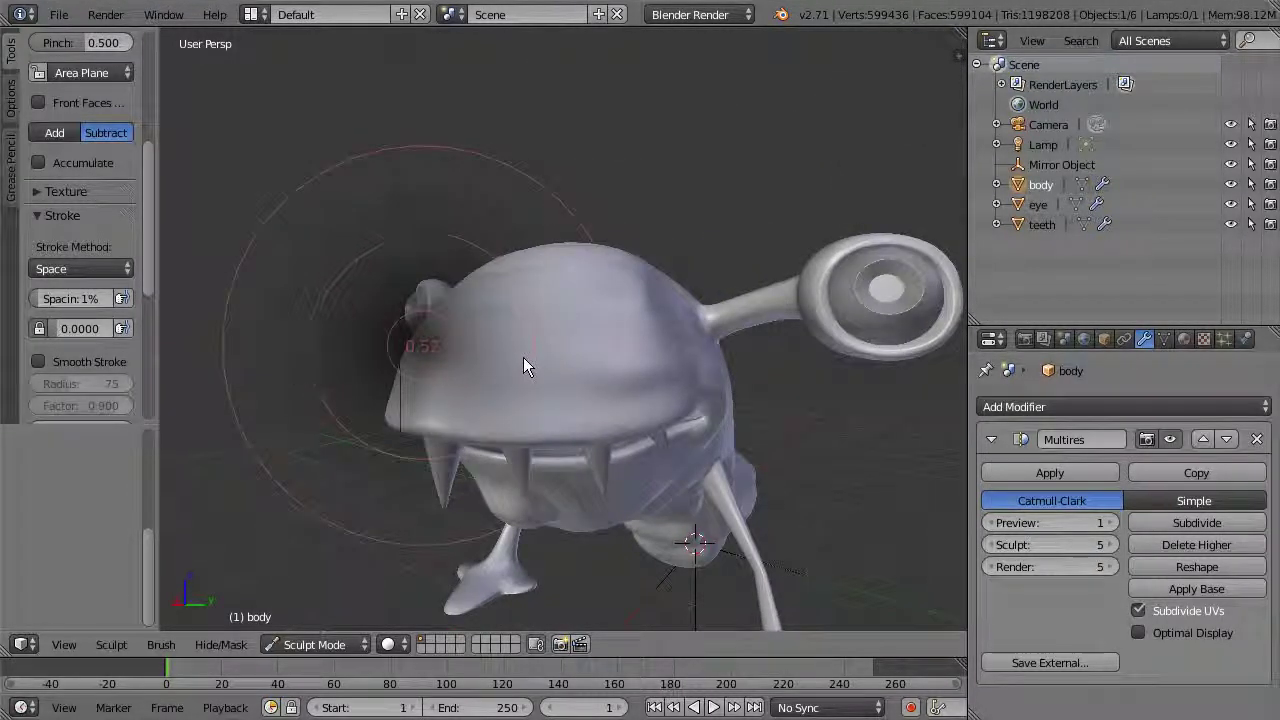
left_click(587, 372)
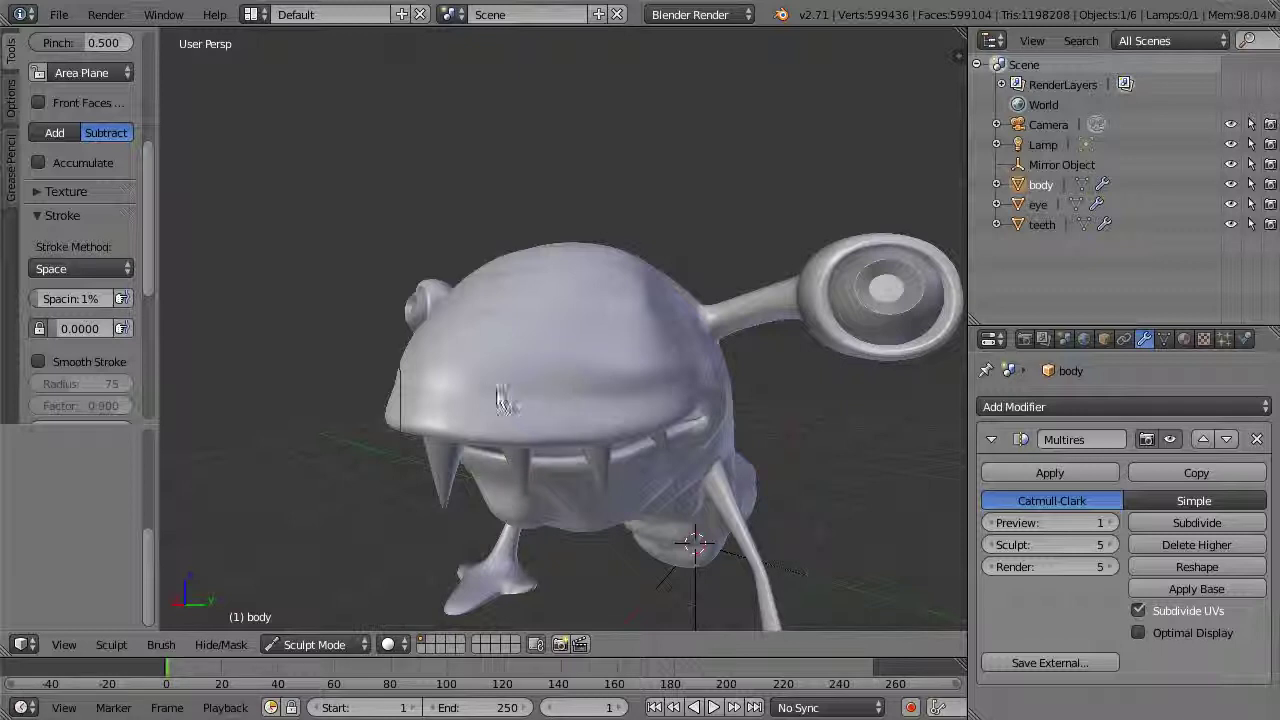
middle_click_drag(512, 328, 640, 500)
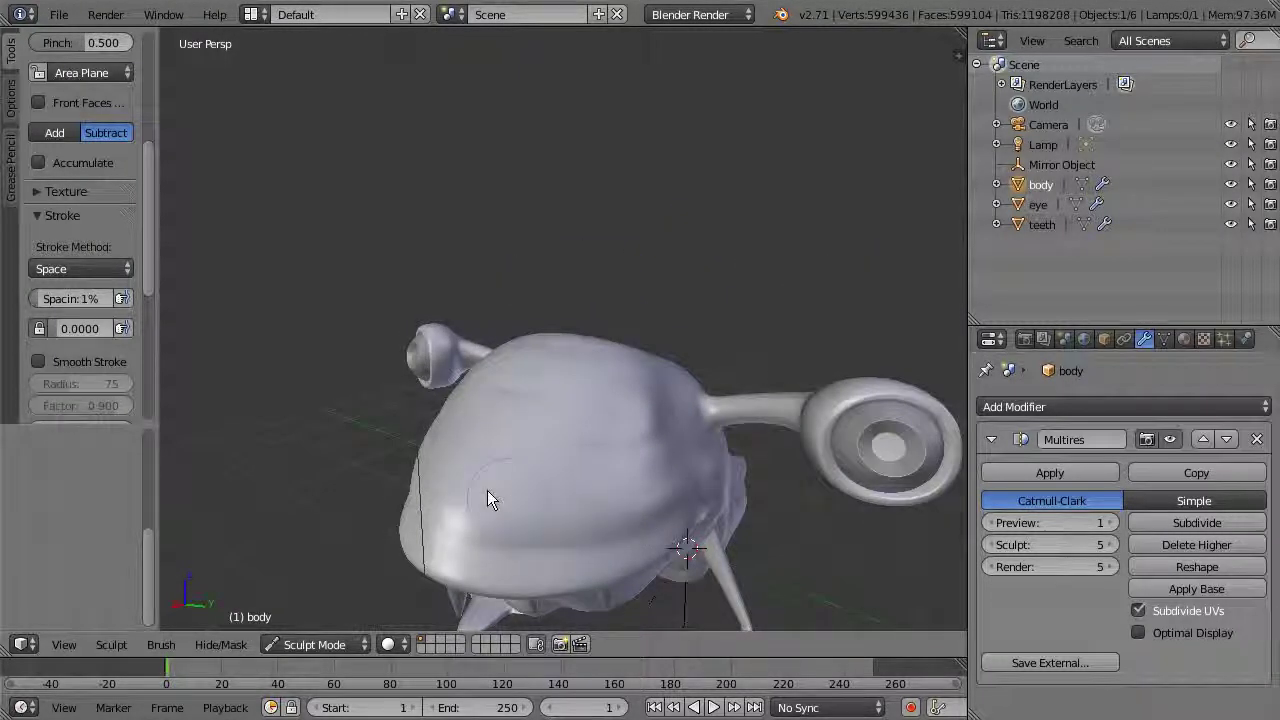
mouse_move(510, 446)
left_mouse_down("shift")
mouse_move(638, 450)
mouse_move(632, 418)
mouse_move(614, 421)
left_mouse_up("shift")
key("f")
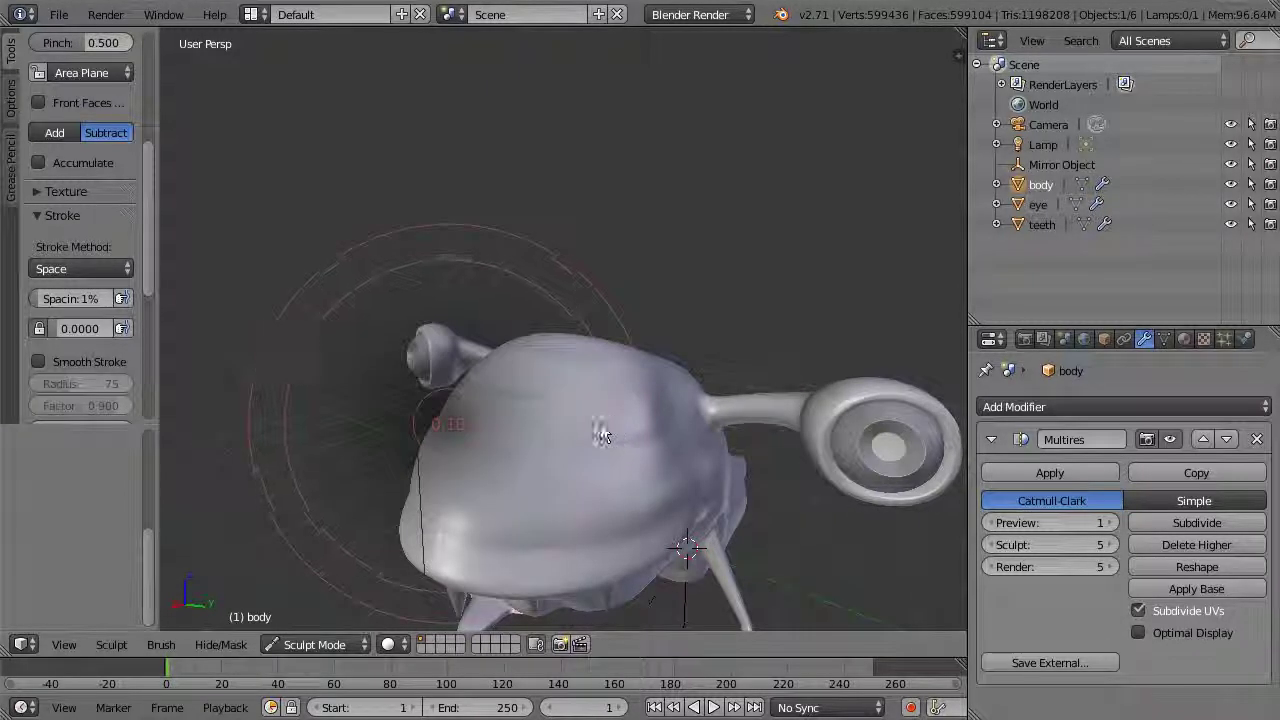
left_click(622, 456)
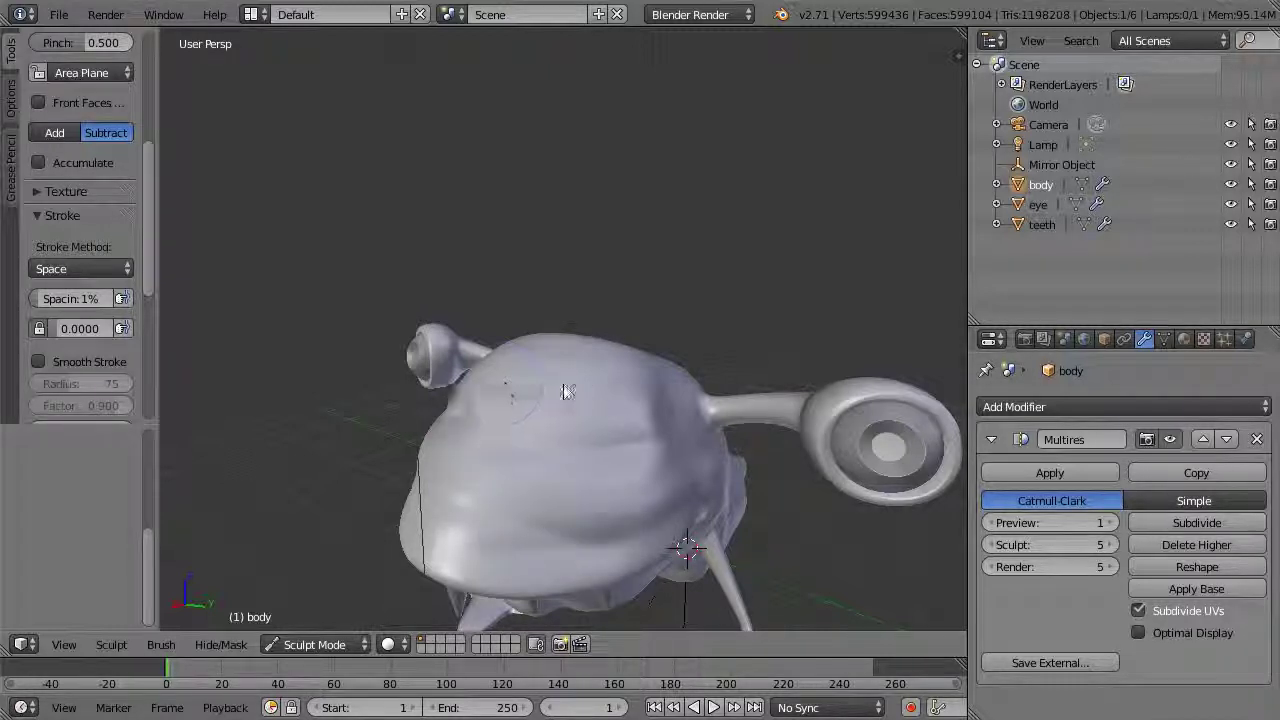
mouse_move(737, 371)
middle_mouse_down()
mouse_move(751, 346)
mouse_move(740, 360)
middle_mouse_up()
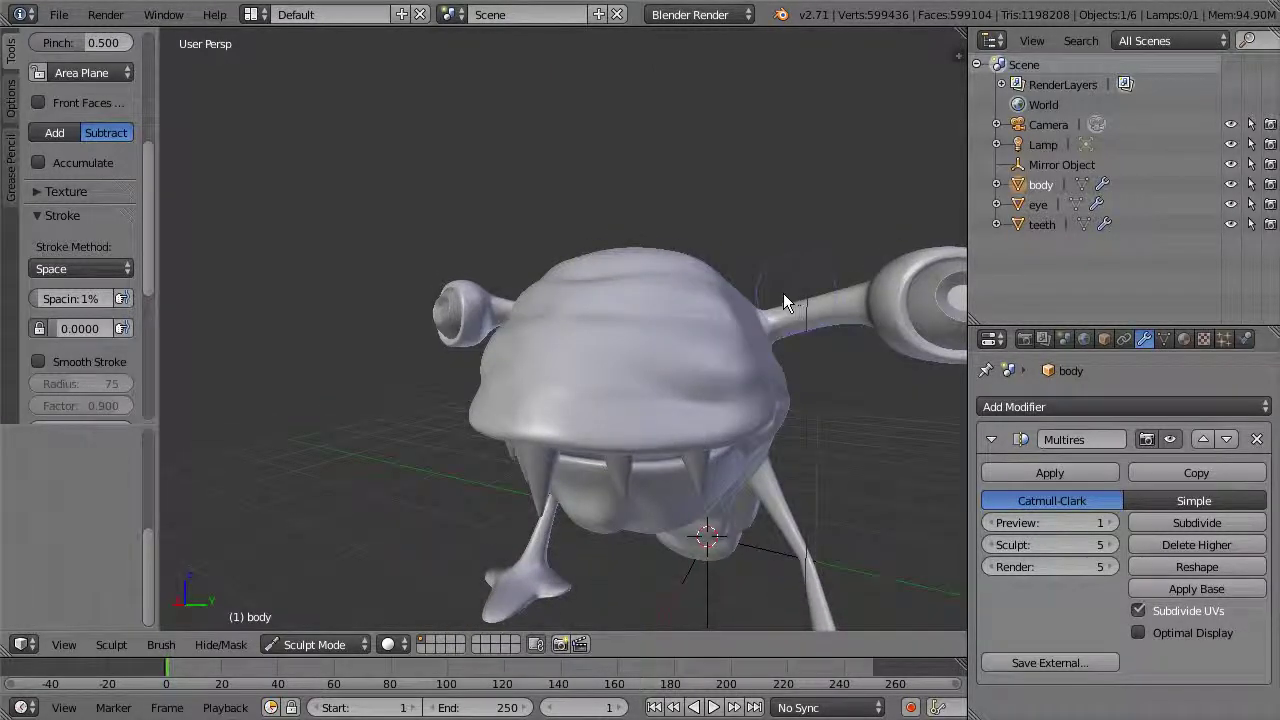
middle_click_drag(786, 296, 675, 378)
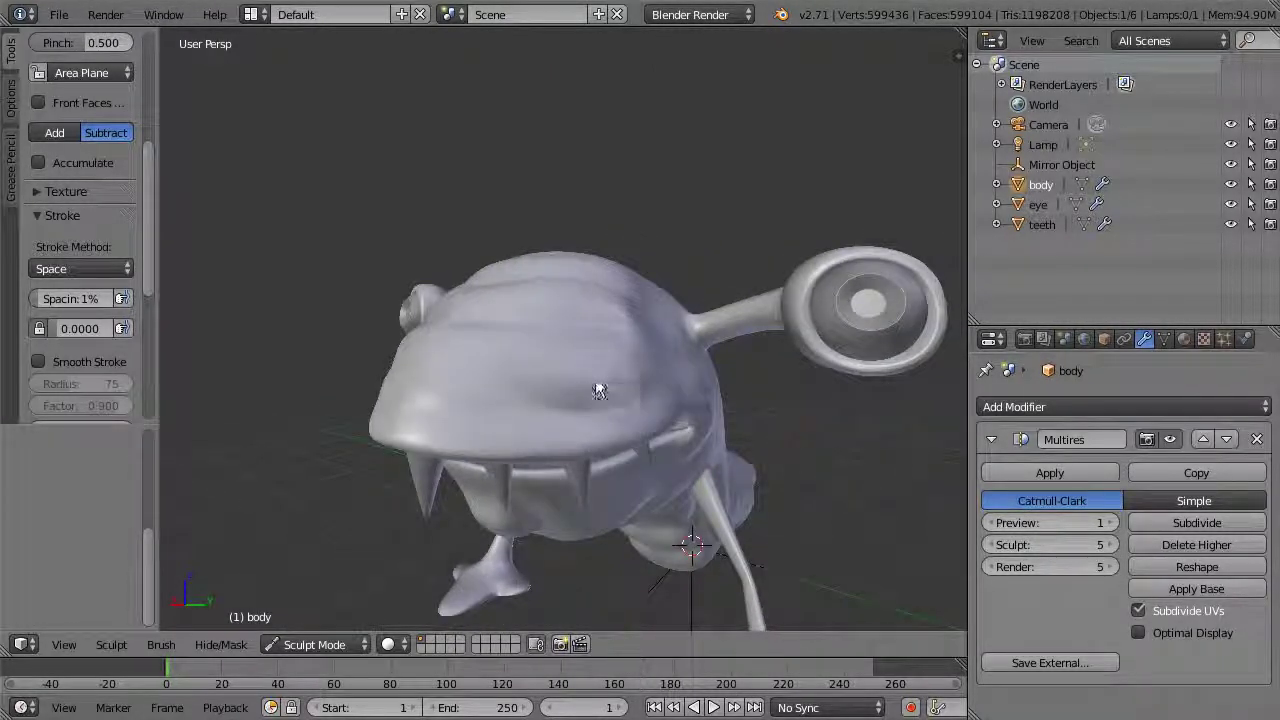
Switch to the Polish brush and flatten the belly folds along the underside toward the tail
middle_click_drag(668, 334, 729, 240)
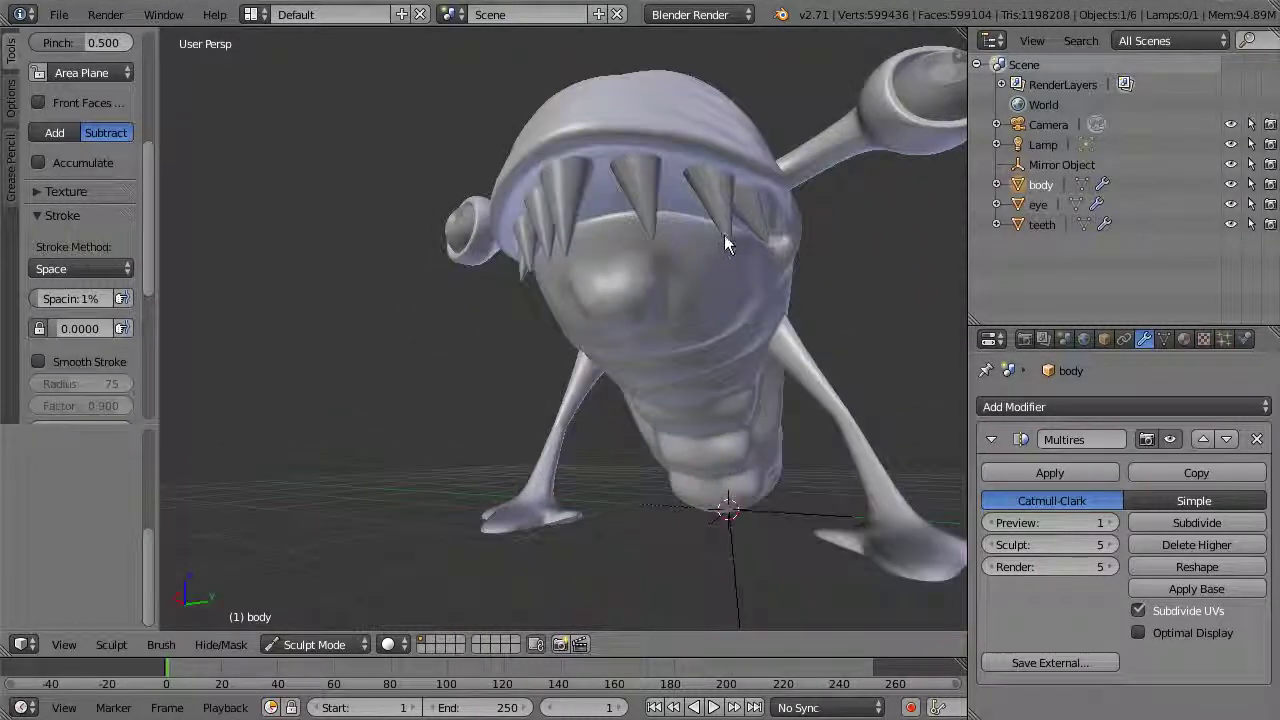
mouse_move(719, 357)
middle_mouse_down()
mouse_move(749, 335)
mouse_move(709, 343)
middle_mouse_up()
left_click_drag(145, 167, 154, 48)
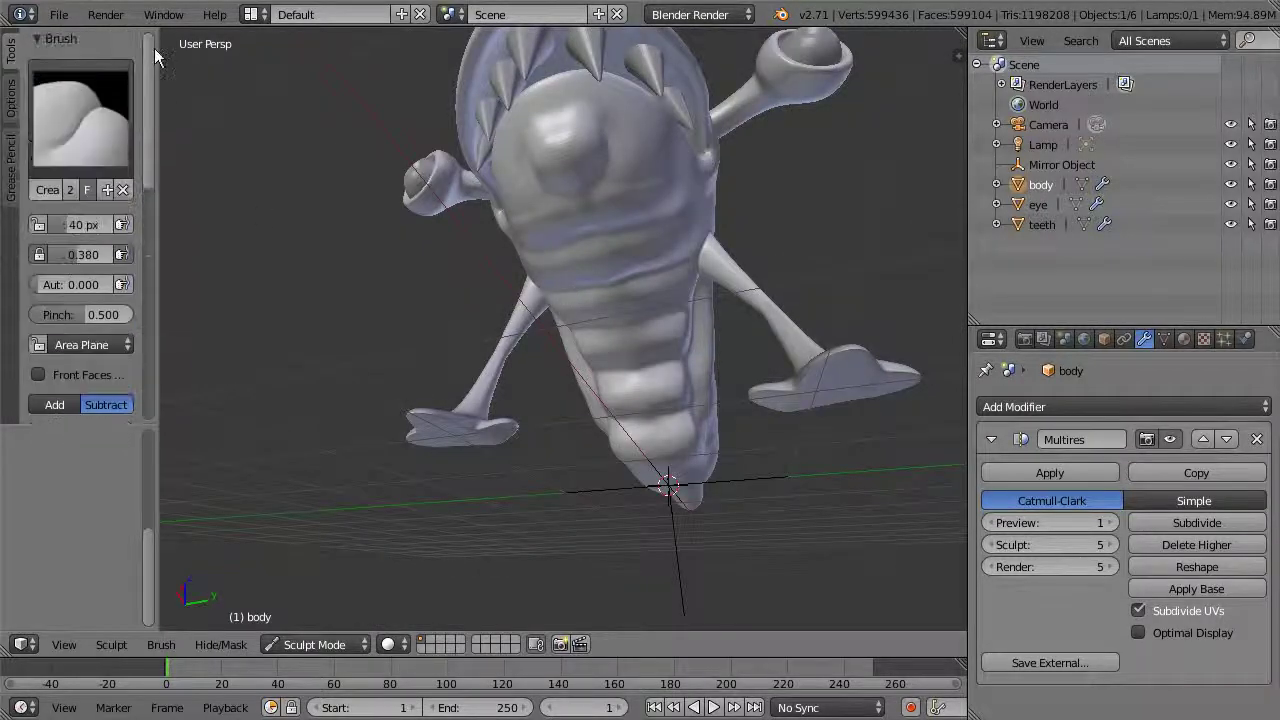
left_click(80, 112)
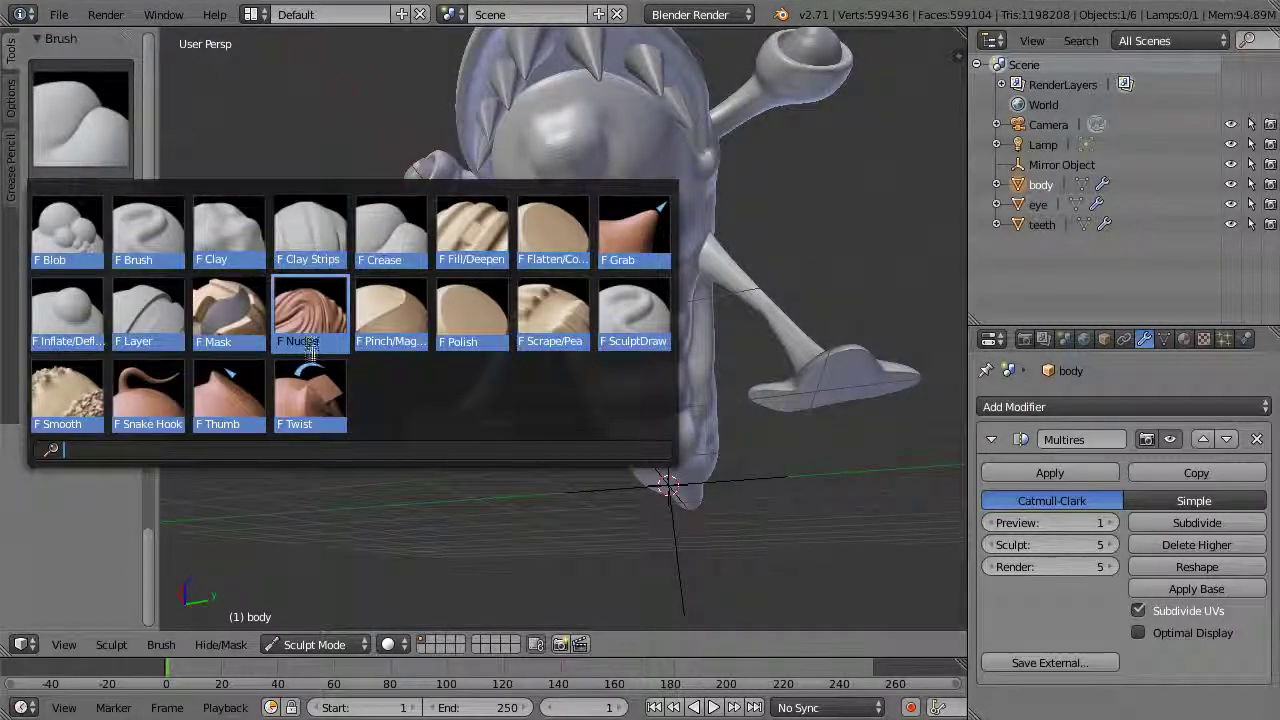
left_click(480, 330)
mouse_move(694, 366)
middle_mouse_down()
mouse_move(831, 277)
mouse_move(774, 260)
middle_mouse_up()
middle_click_drag(752, 336, 660, 340)
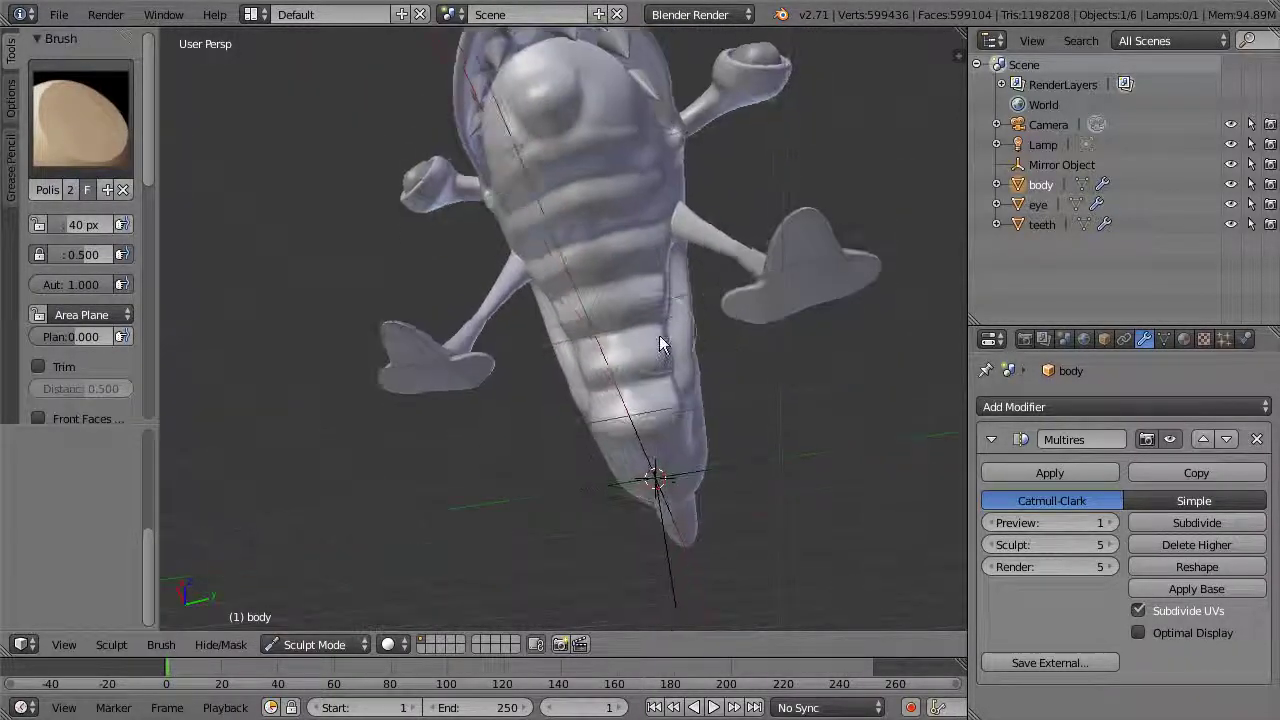
mouse_move(603, 305)
left_mouse_down()
mouse_move(659, 297)
mouse_move(606, 318)
mouse_move(653, 245)
mouse_move(614, 263)
mouse_move(643, 251)
mouse_move(609, 251)
mouse_move(649, 194)
mouse_move(571, 214)
mouse_move(654, 200)
mouse_move(656, 356)
mouse_move(621, 359)
left_mouse_up()
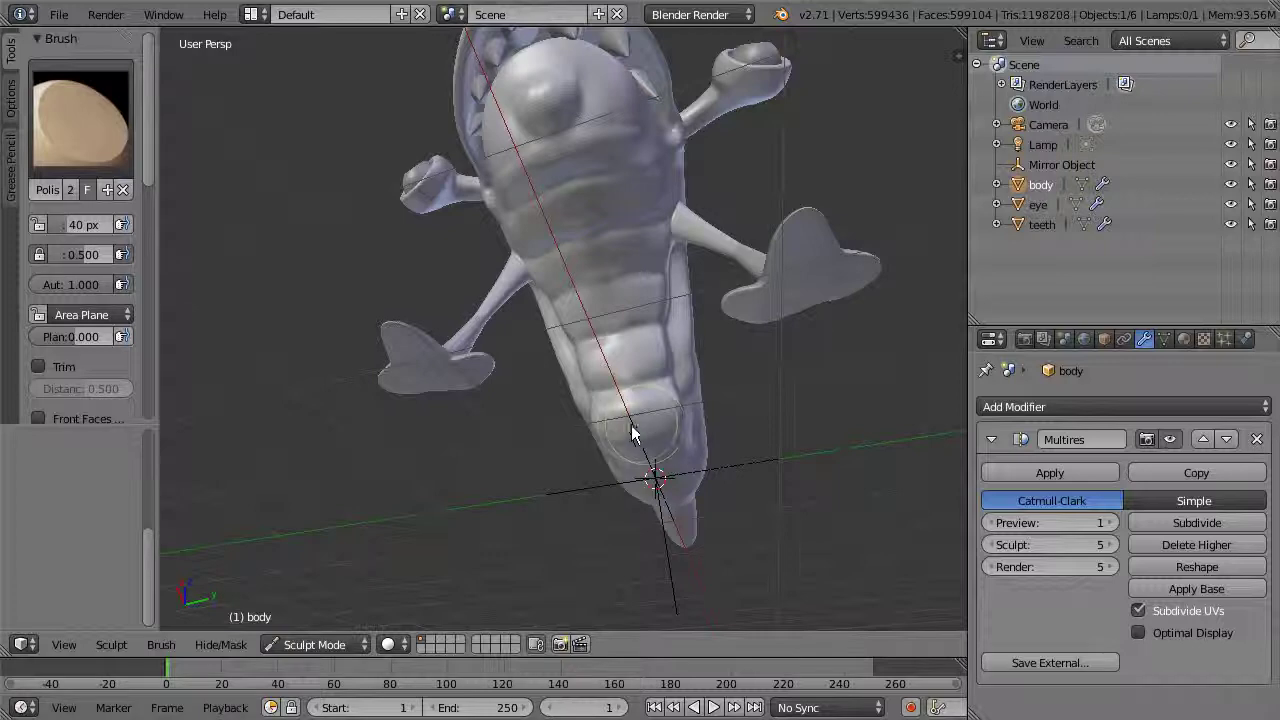
mouse_move(729, 437)
middle_mouse_down()
mouse_move(648, 392)
mouse_move(595, 295)
middle_mouse_up()
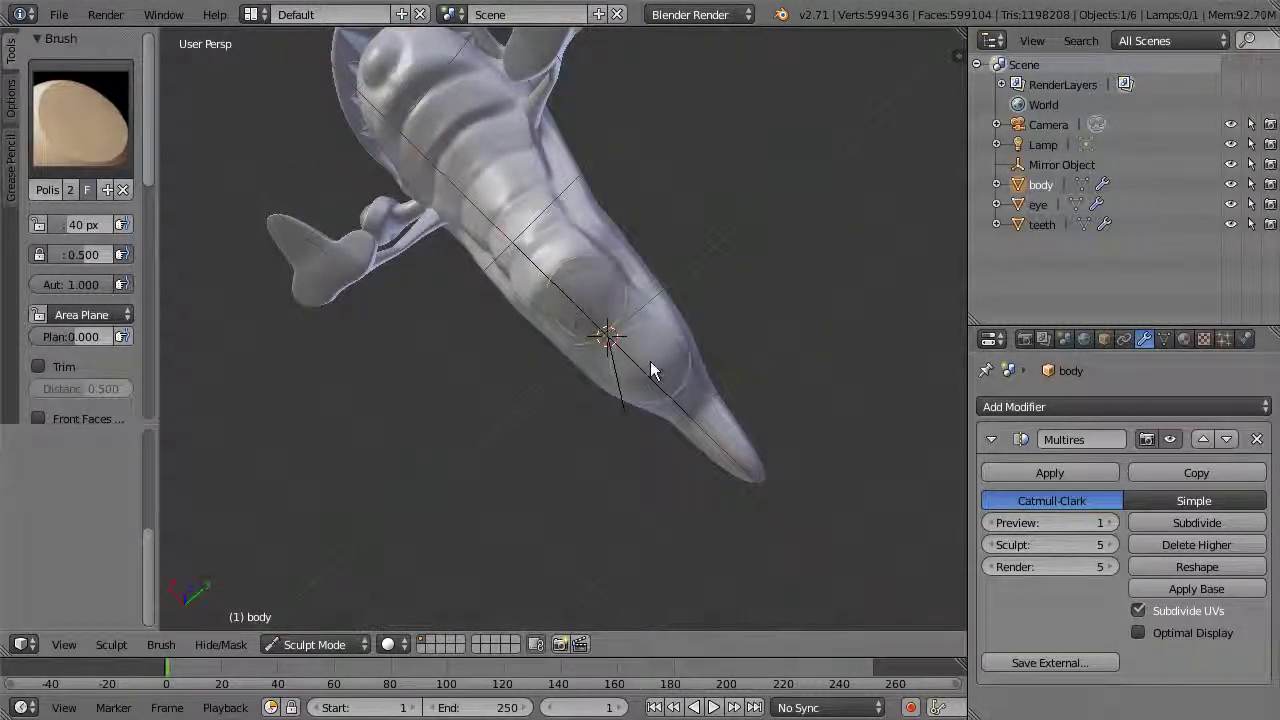
Lower the body's Multiresolution sculpt level to 2 to rework the back of the eye stalk
middle_click_drag(757, 294, 634, 508)
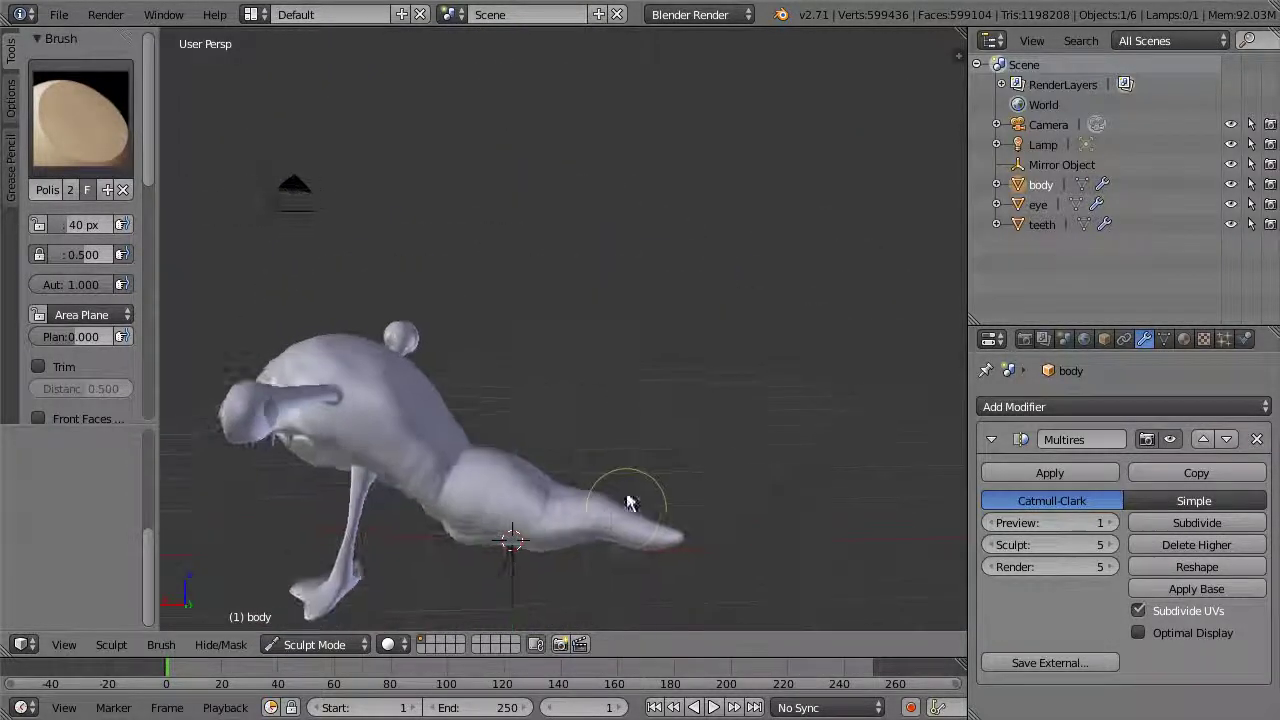
middle_click_drag(643, 346, 586, 277)
middle_click_drag(631, 322, 691, 343)
scroll(649, 291, "up", 6)
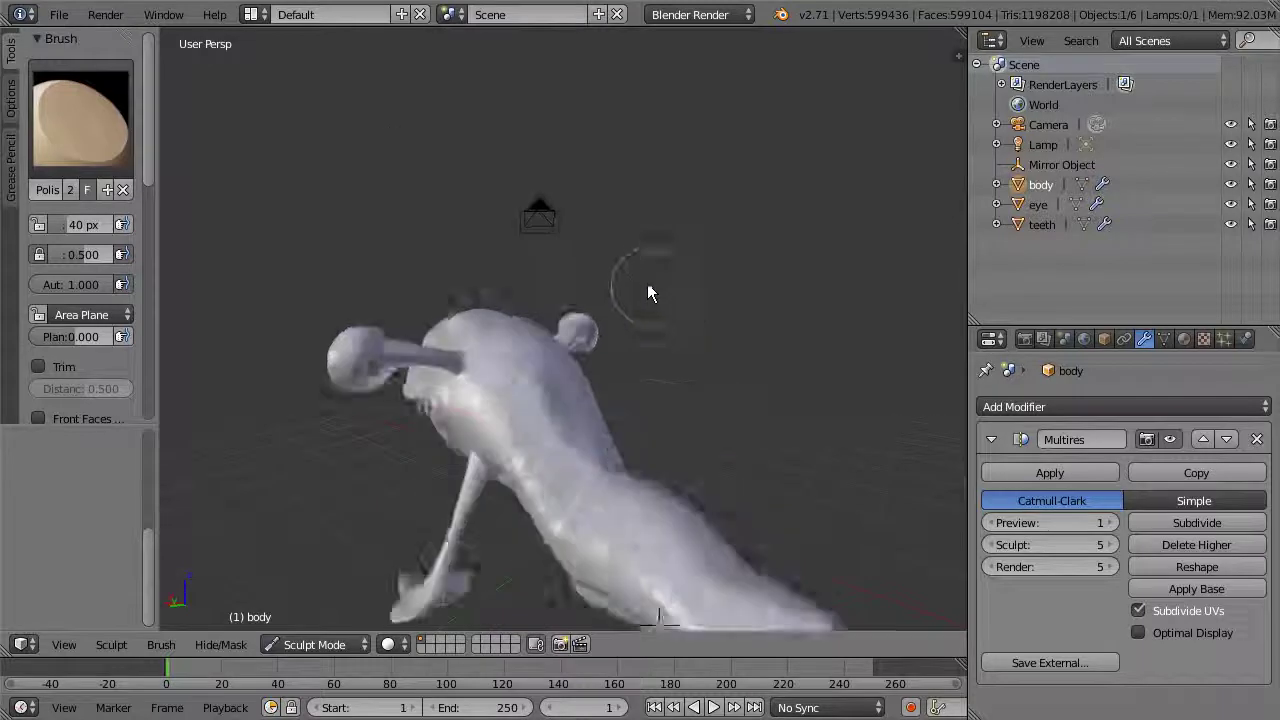
middle_click_drag(613, 256, 785, 367)
left_click(1166, 588)
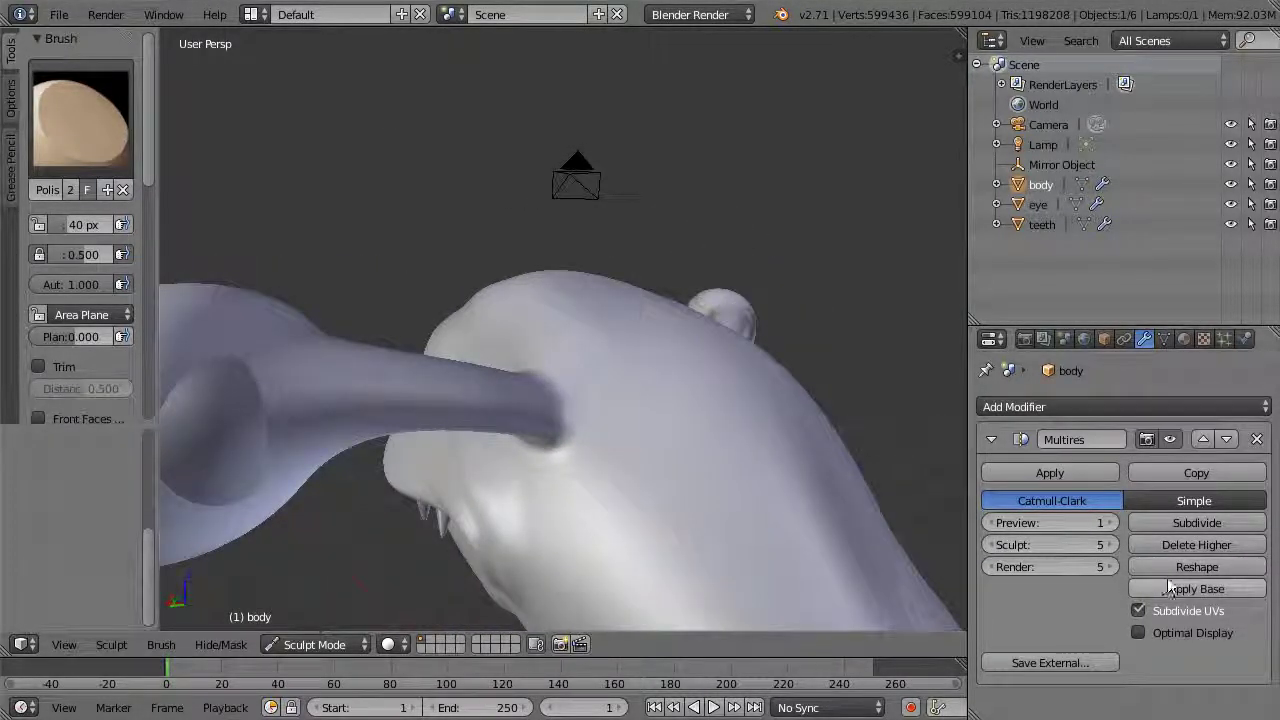
left_click_drag(1073, 549, 995, 552)
With the Grab brush at 134 px, pull the back of the eye bulb outward to cover the protruding eyeball
middle_click_drag(439, 274, 440, 249)
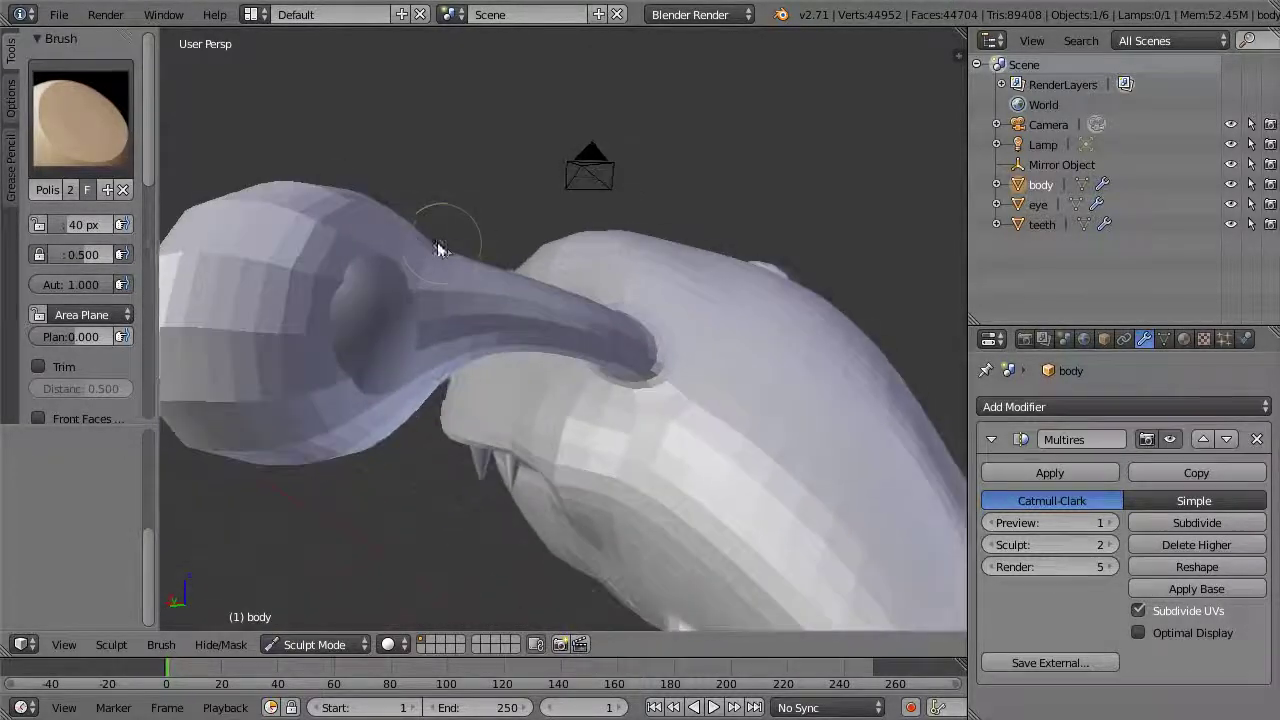
key("space")
left_click(631, 251)
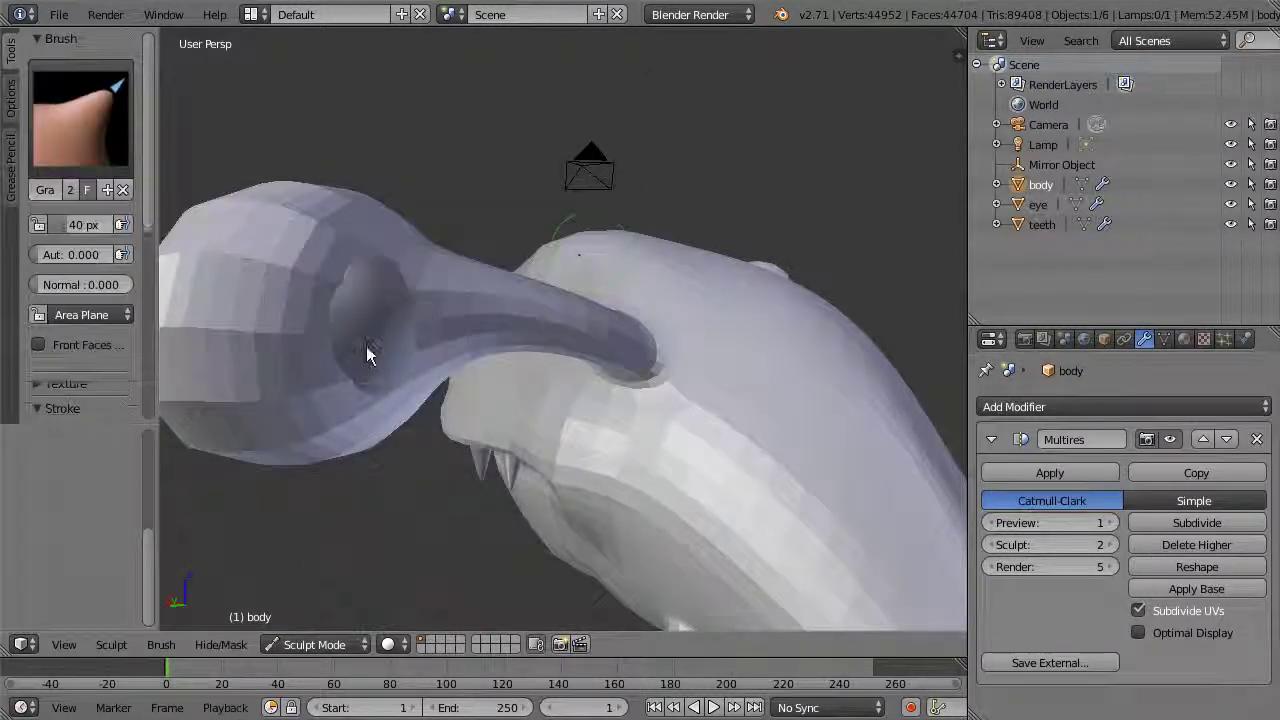
mouse_move(368, 331)
left_mouse_down()
mouse_move(415, 322)
mouse_move(400, 335)
mouse_move(401, 284)
left_mouse_up()
left_click(448, 288)
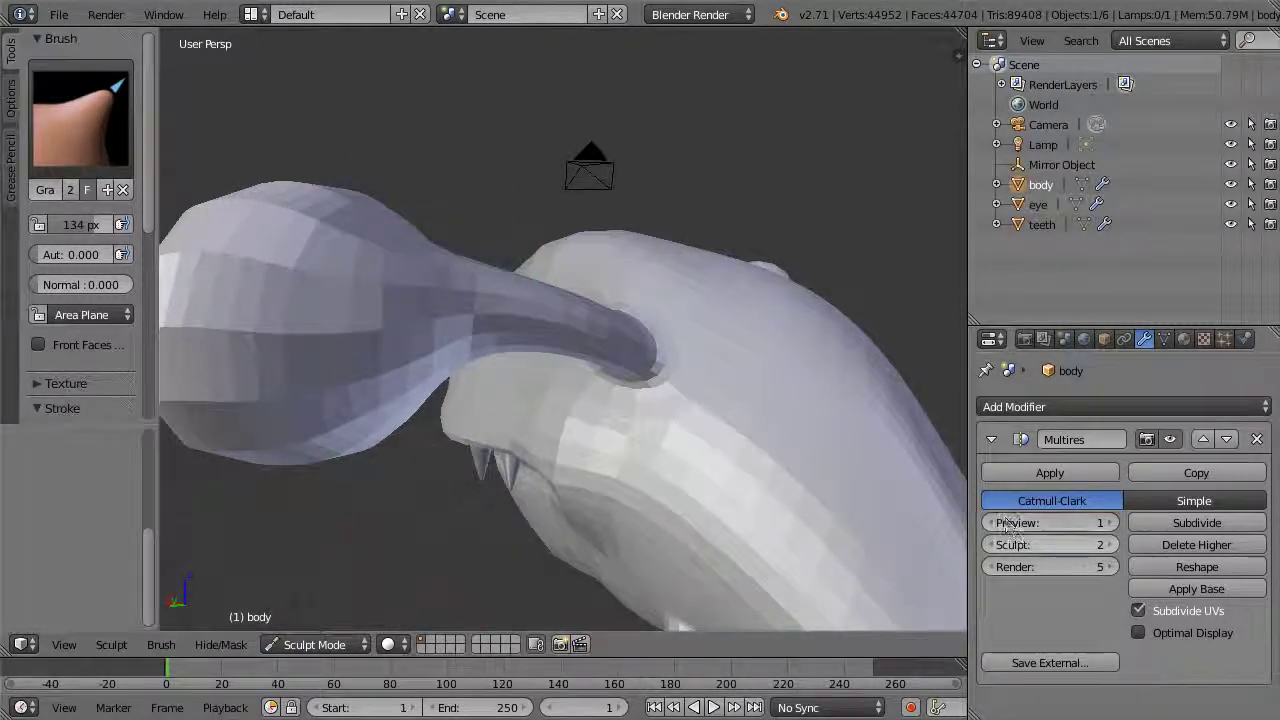
Raise the Multiresolution sculpt level back to 5
left_click(1110, 545)
left_click(1110, 545)
left_click(1110, 545)
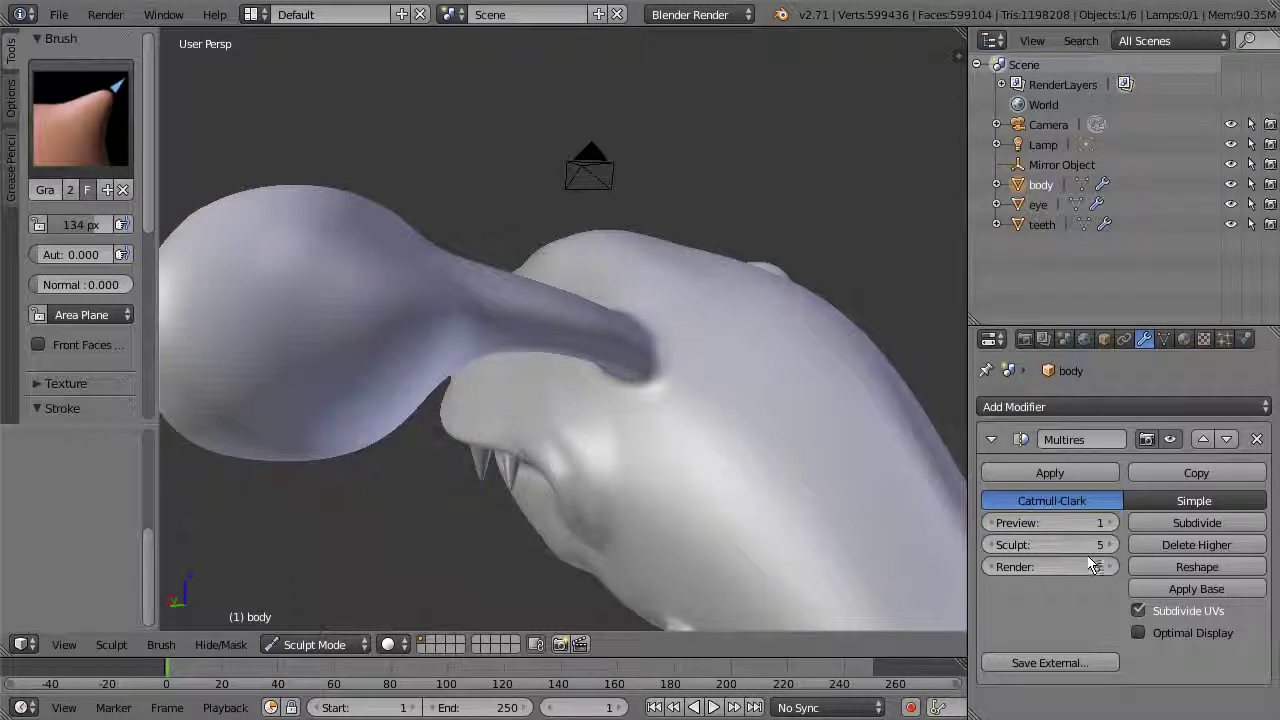
With the Crease brush reduced to 68 px, carve grooves along the eye stalk and around its base on the head
mouse_move(660, 311)
middle_mouse_down()
mouse_move(686, 308)
mouse_move(201, 145)
middle_mouse_up()
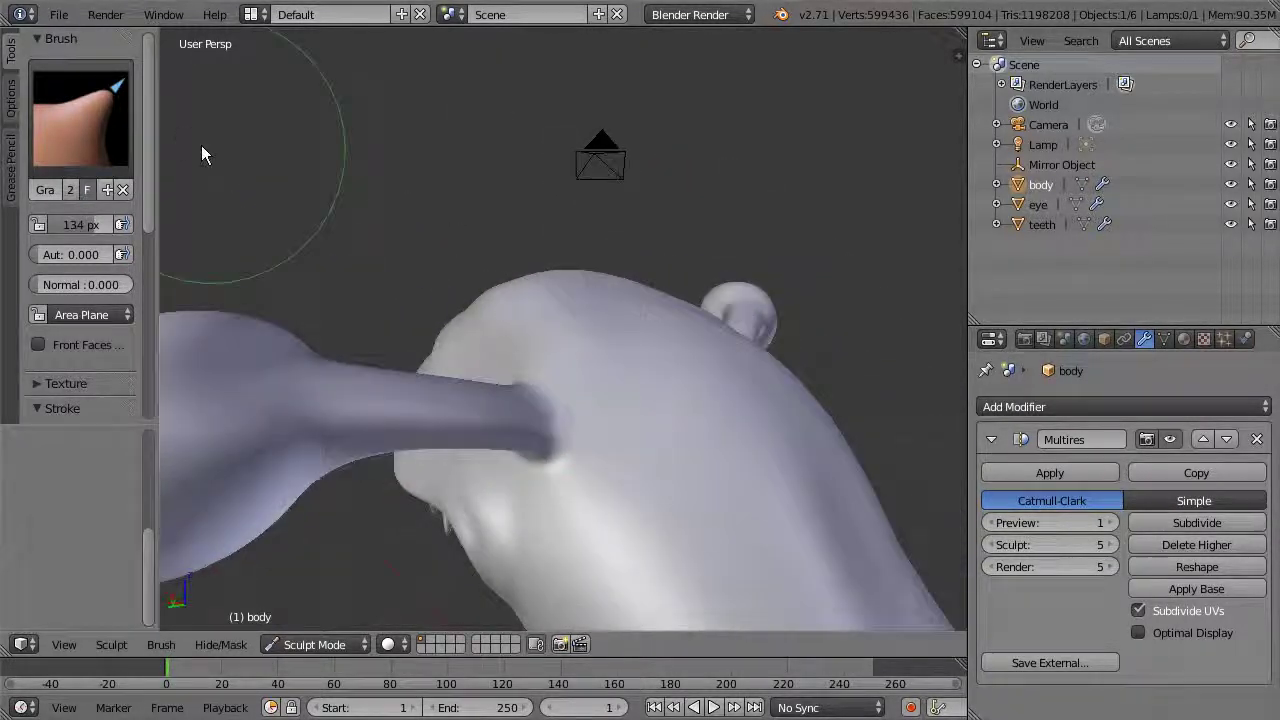
left_click(80, 115)
left_click(308, 235)
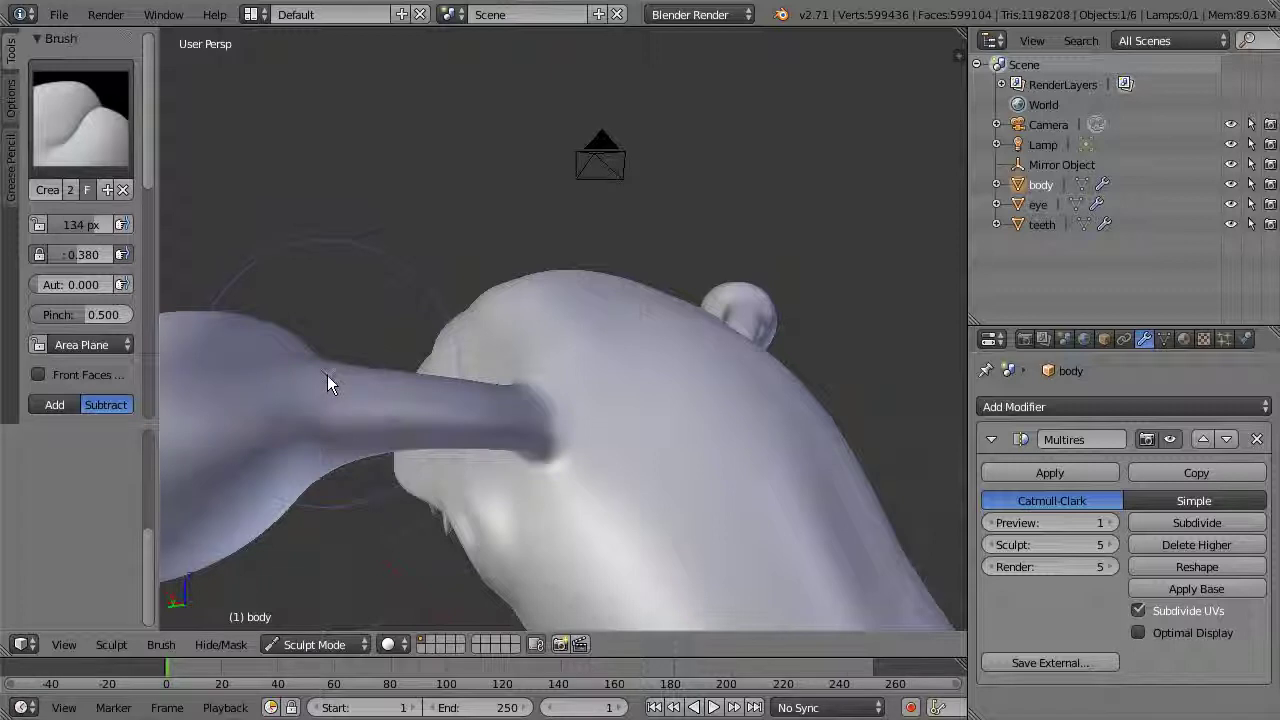
left_click_drag(328, 377, 269, 395)
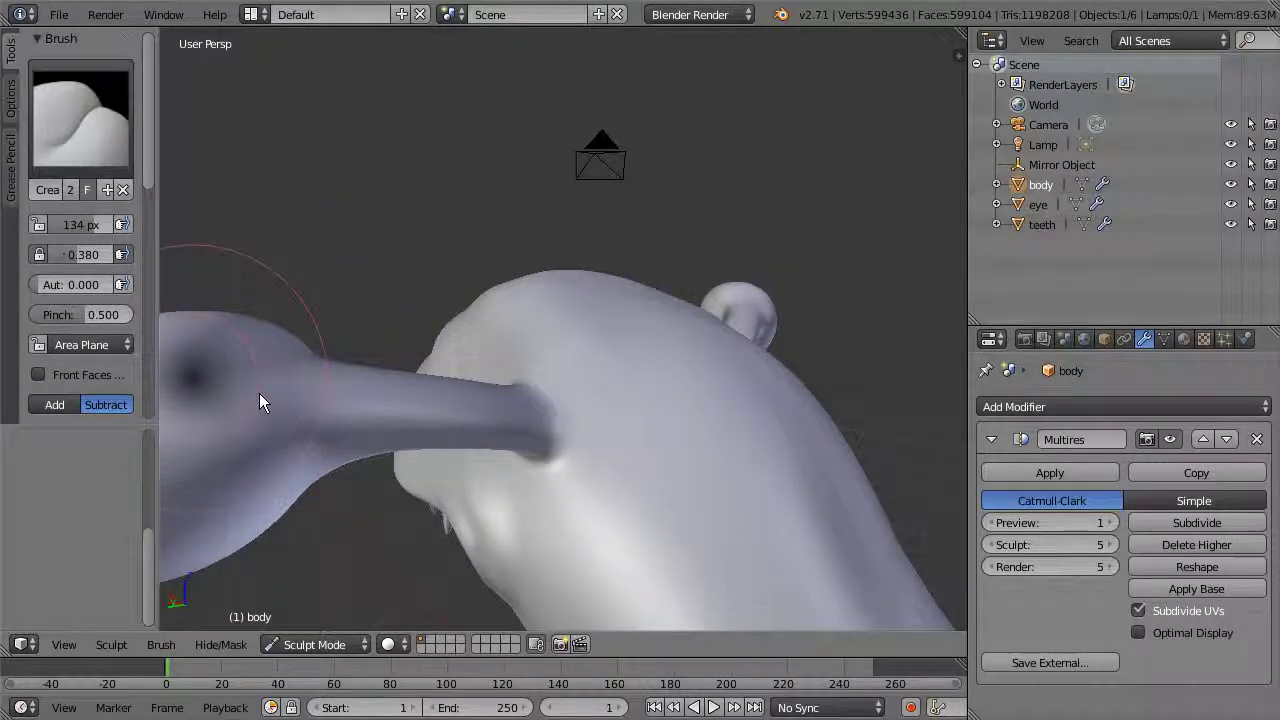
key("ctrl+z")
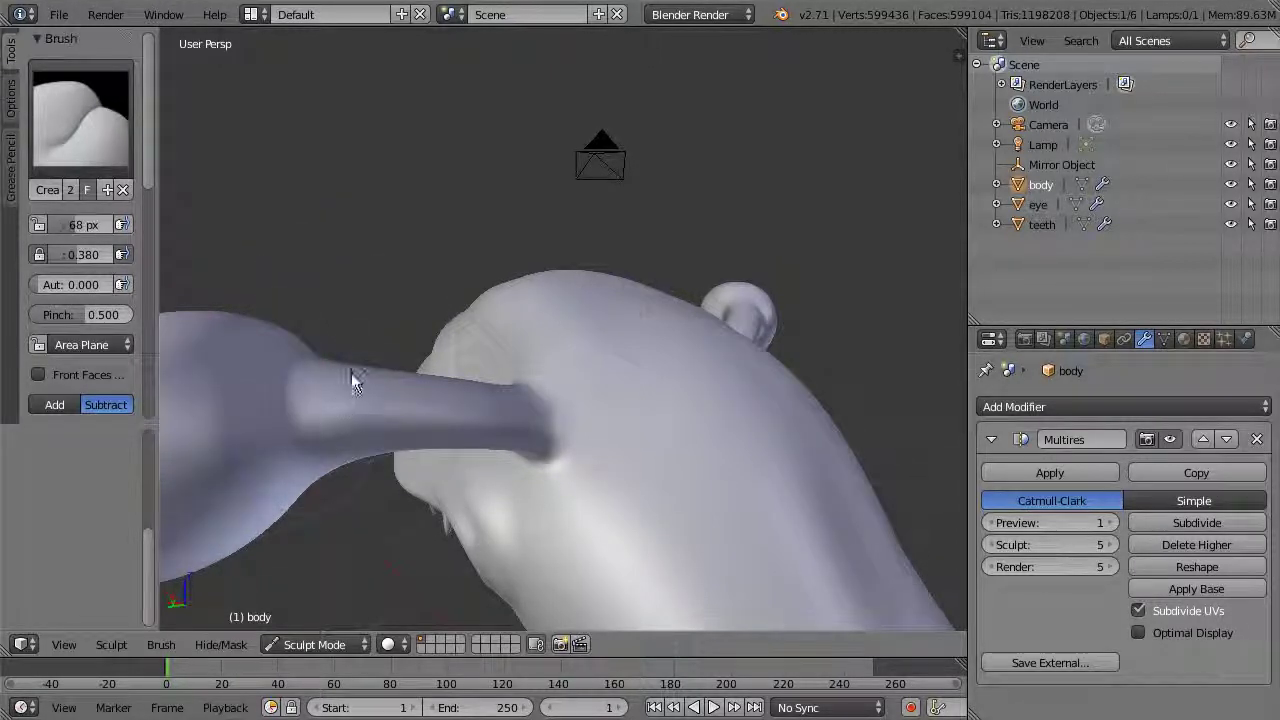
left_click_drag(350, 427, 568, 422)
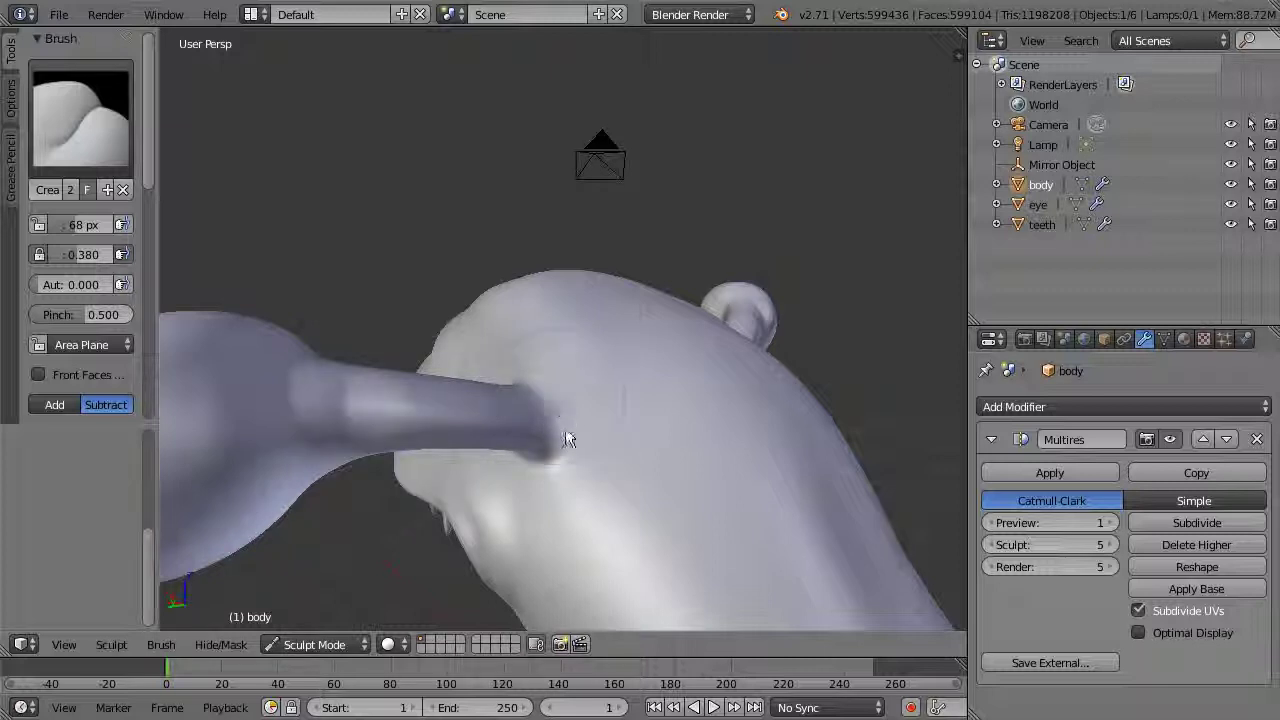
mouse_move(547, 491)
left_mouse_down()
mouse_move(533, 478)
mouse_move(610, 480)
mouse_move(561, 525)
mouse_move(556, 488)
left_mouse_up()
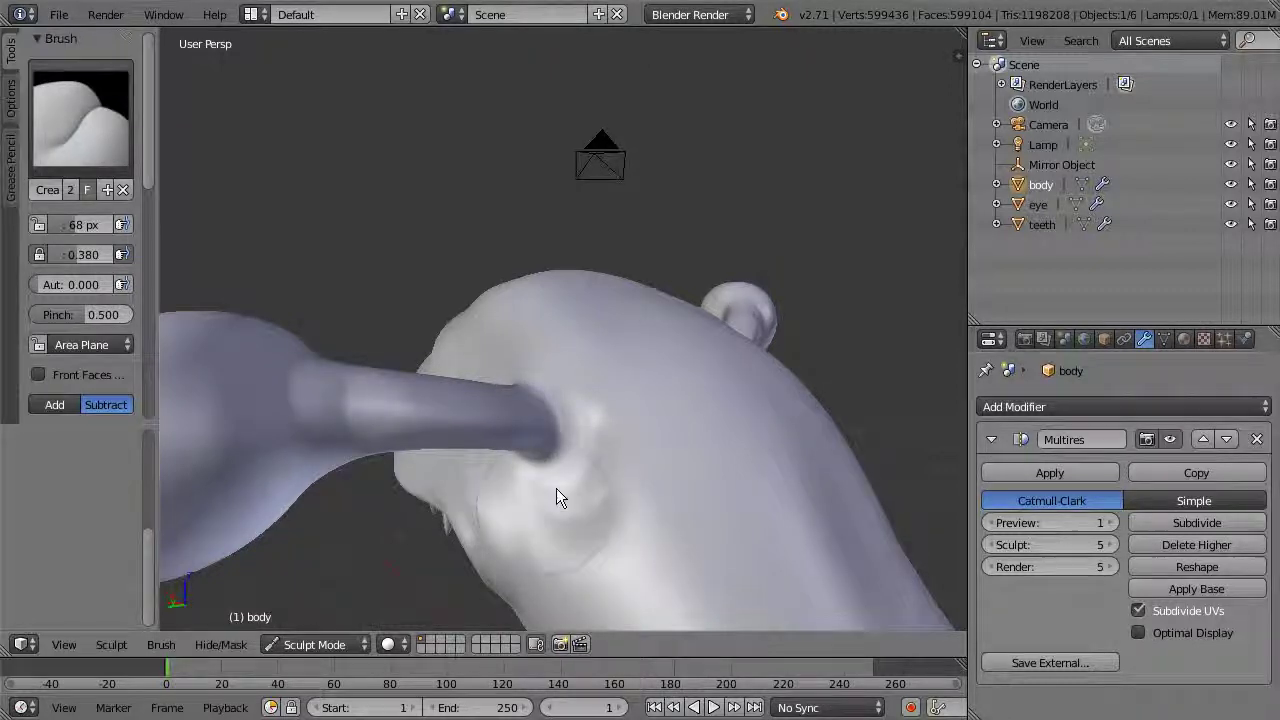
Carve Crease folds into the cheek below the eye stalk and behind the corner of the mouth
mouse_move(681, 377)
middle_mouse_down()
mouse_move(722, 380)
mouse_move(717, 349)
mouse_move(727, 412)
middle_mouse_up()
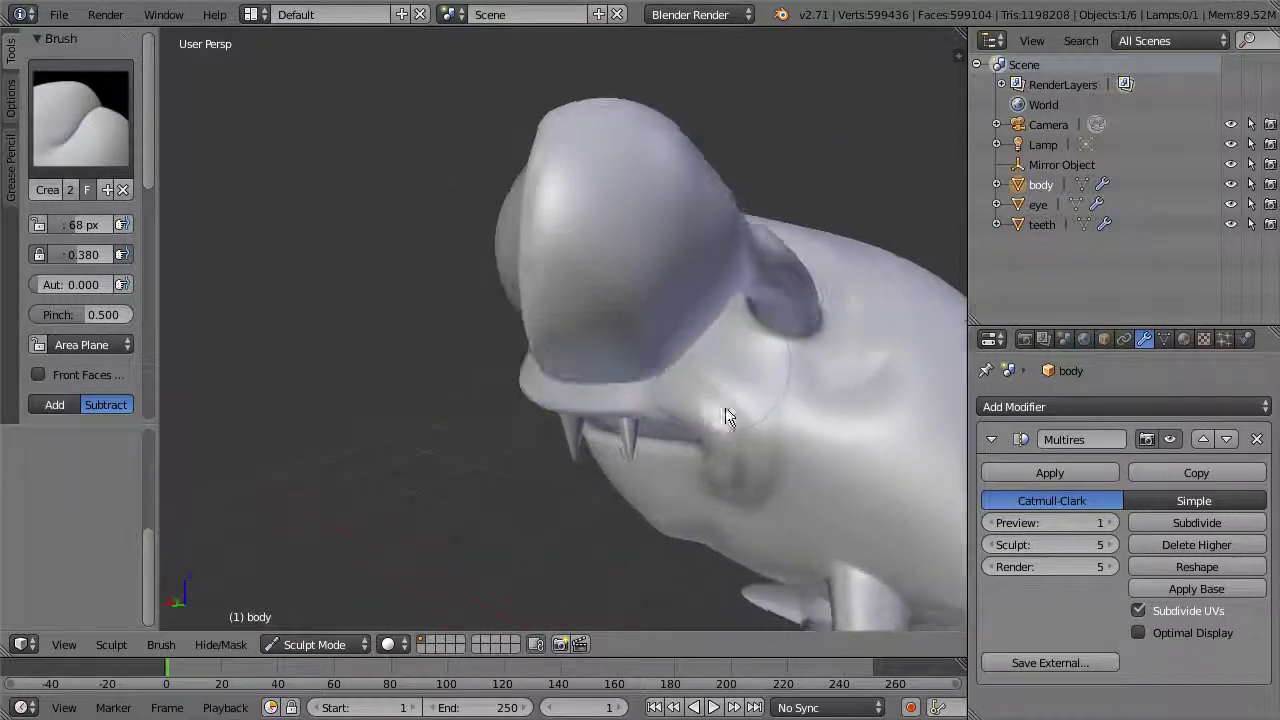
mouse_move(728, 465)
left_mouse_down()
mouse_move(757, 440)
mouse_move(745, 478)
mouse_move(762, 418)
left_mouse_up()
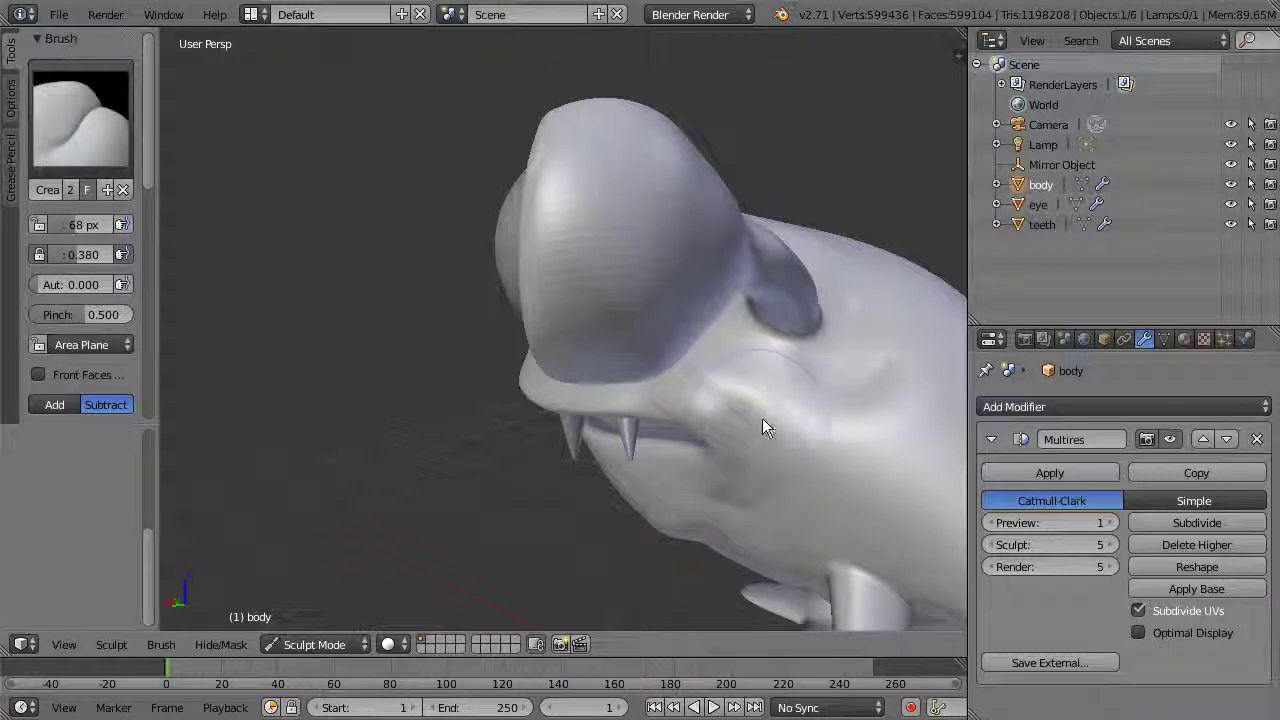
mouse_move(713, 503)
middle_mouse_down()
mouse_move(551, 480)
mouse_move(583, 500)
mouse_move(606, 486)
middle_mouse_up()
middle_click_drag(726, 518, 635, 440)
mouse_move(740, 438)
middle_mouse_down()
mouse_move(865, 462)
mouse_move(801, 464)
mouse_move(712, 440)
mouse_move(599, 520)
mouse_move(649, 500)
mouse_move(784, 487)
mouse_move(808, 397)
mouse_move(787, 428)
mouse_move(795, 438)
middle_mouse_up()
left_click(88, 127)
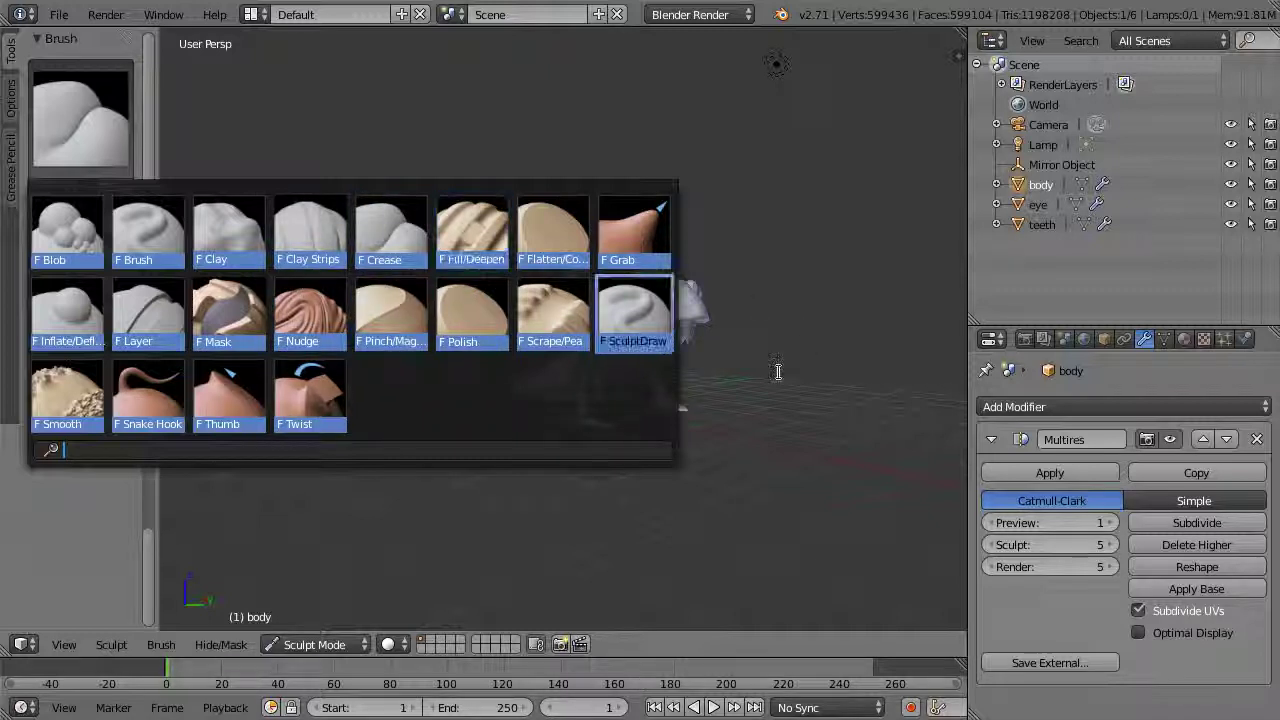
left_click(153, 147)
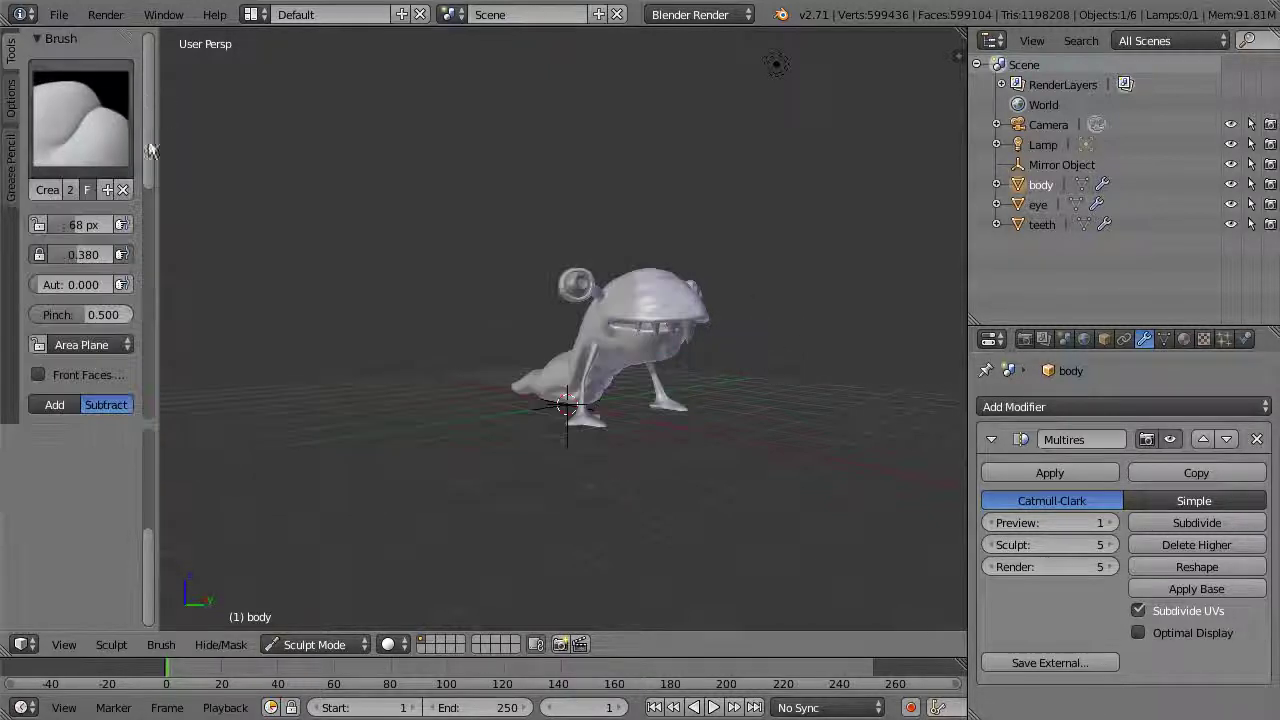
Inspect the whole creature from the front and sides, finishing the review in Object Mode
middle_click_drag(745, 413, 760, 303)
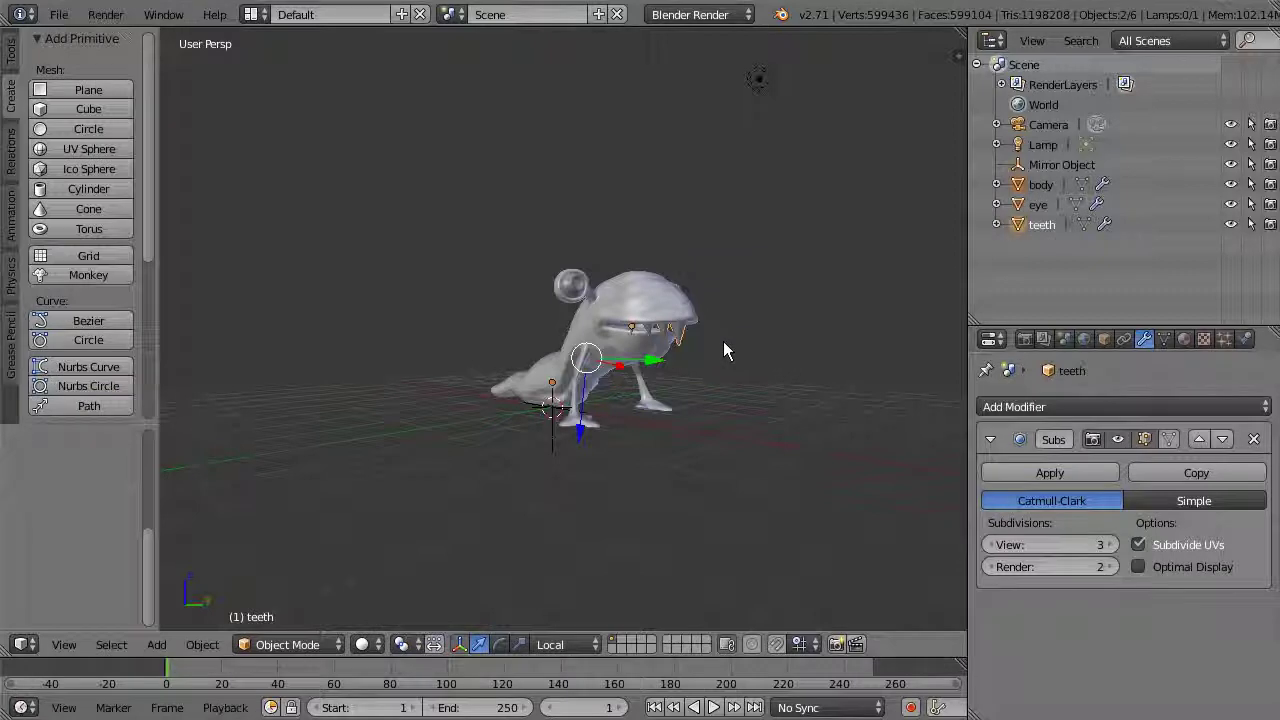
mouse_move(723, 341)
middle_mouse_down()
mouse_move(754, 357)
mouse_move(742, 289)
middle_mouse_up()
scroll(742, 289, "up", 1)
scroll(736, 278, "up", 4)
scroll(738, 288, "down", 2)
middle_click_drag(771, 395, 655, 410)
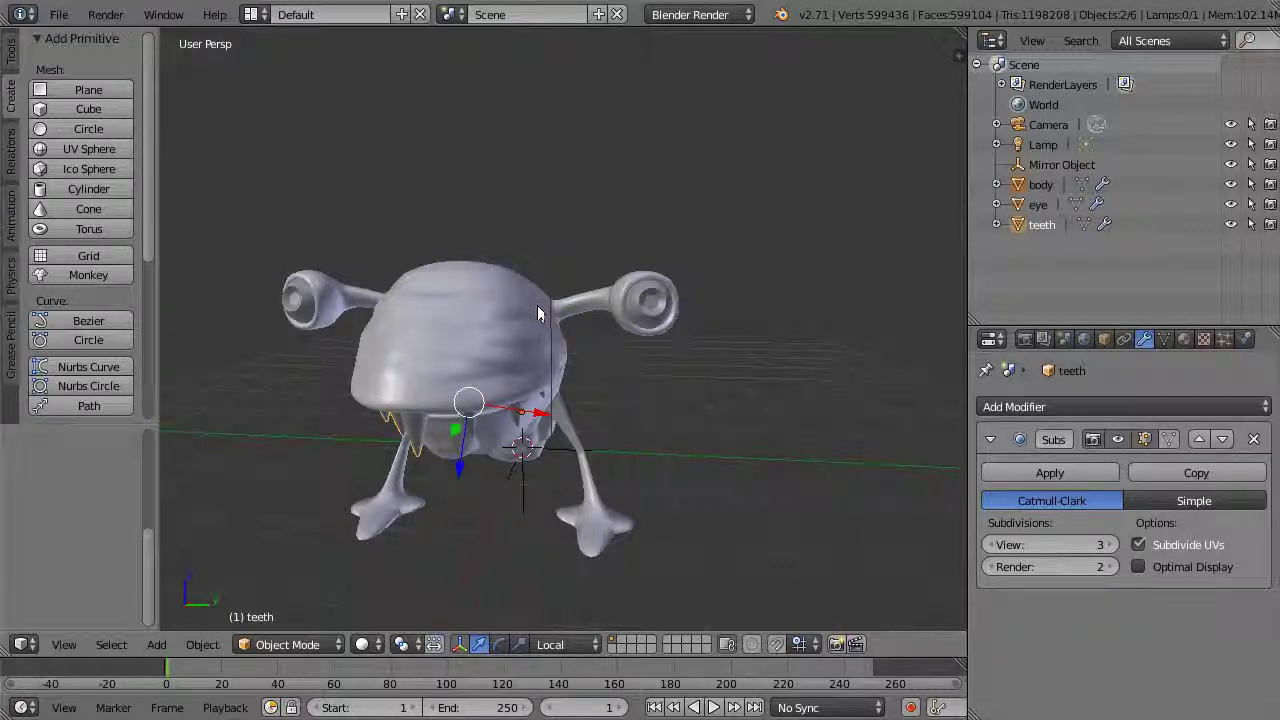
middle_click_drag(600, 440, 535, 319)
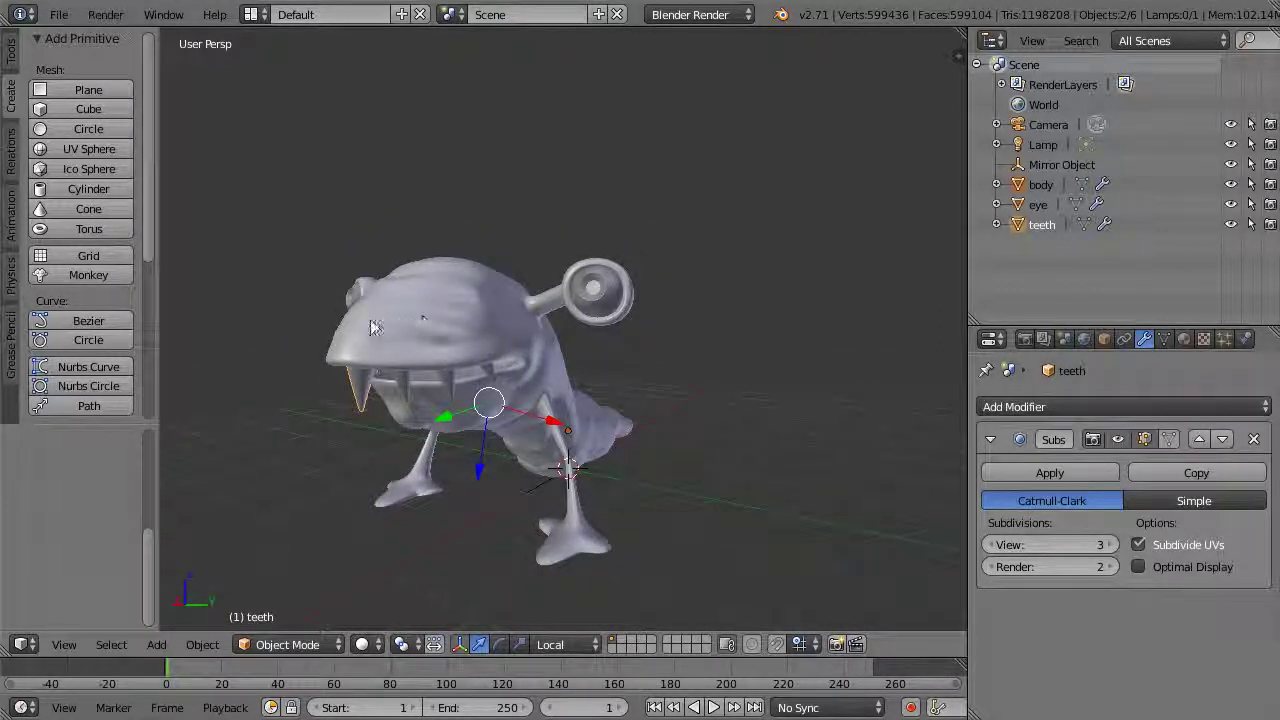